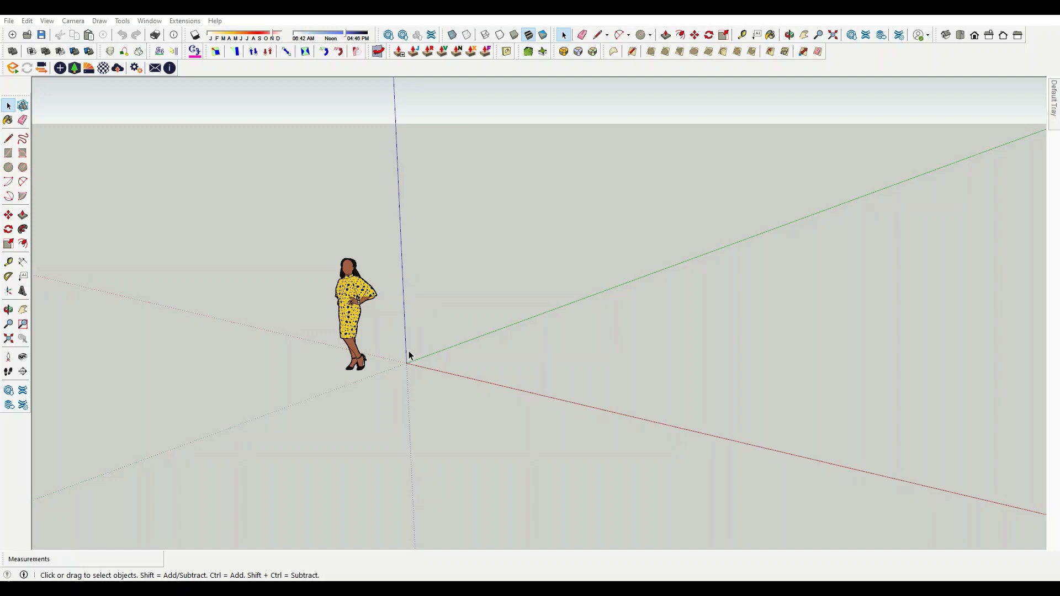
# - Draw a 20000 × 20000 mm square ground face, undoing a mis-sized first attempt
pyautogui.moveTo(409, 355); pyautogui.dragTo(382, 323, button='middle')
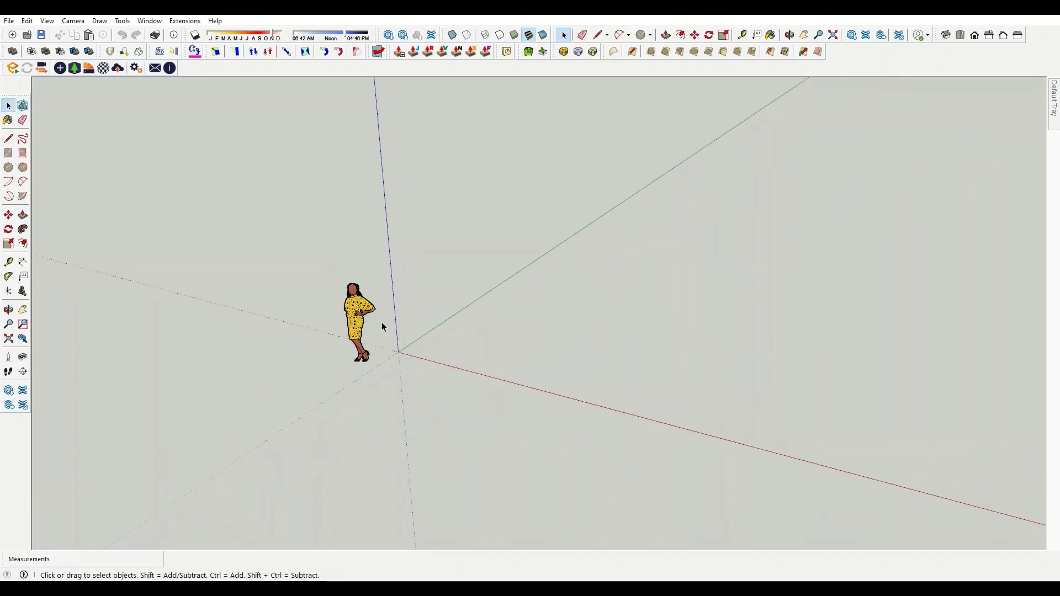
pyautogui.press('r')
pyautogui.moveTo(822, 241); pyautogui.dragTo(713, 169, button='middle')
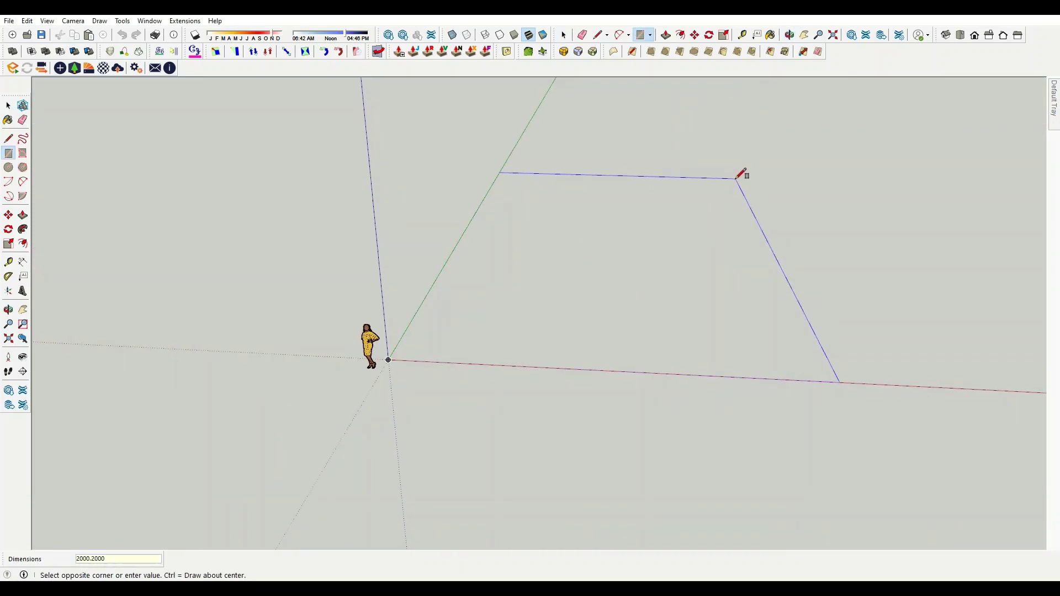
pyautogui.write('100,2000')
pyautogui.press('Return')
pyautogui.hotkey('ctrl', 'z')
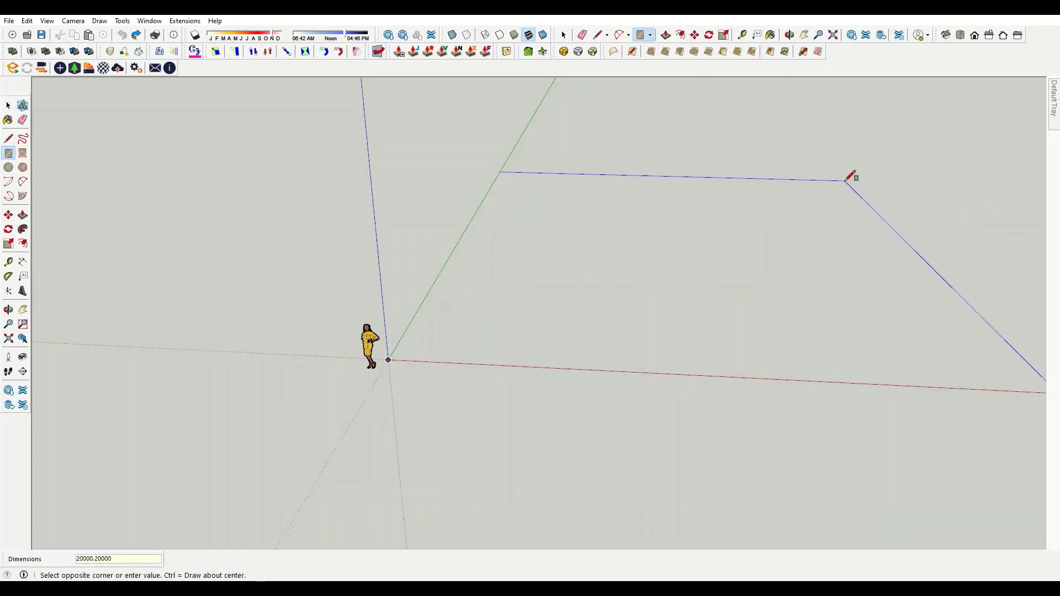
pyautogui.press('Return')
pyautogui.scroll(-3, 579, 280)
pyautogui.scroll(2, 615, 237)
pyautogui.scroll(3, 608, 194)
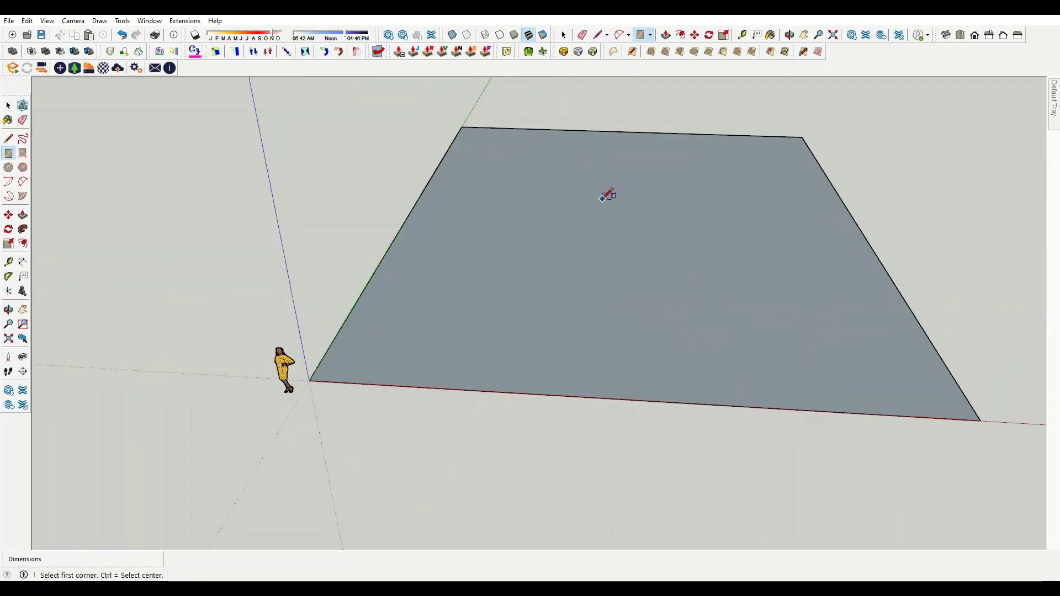
# - Offset the square's edges 200 mm inward to form a border strip
pyautogui.press('f')
pyautogui.click(495, 134)
pyautogui.write('200')
pyautogui.press('Return')
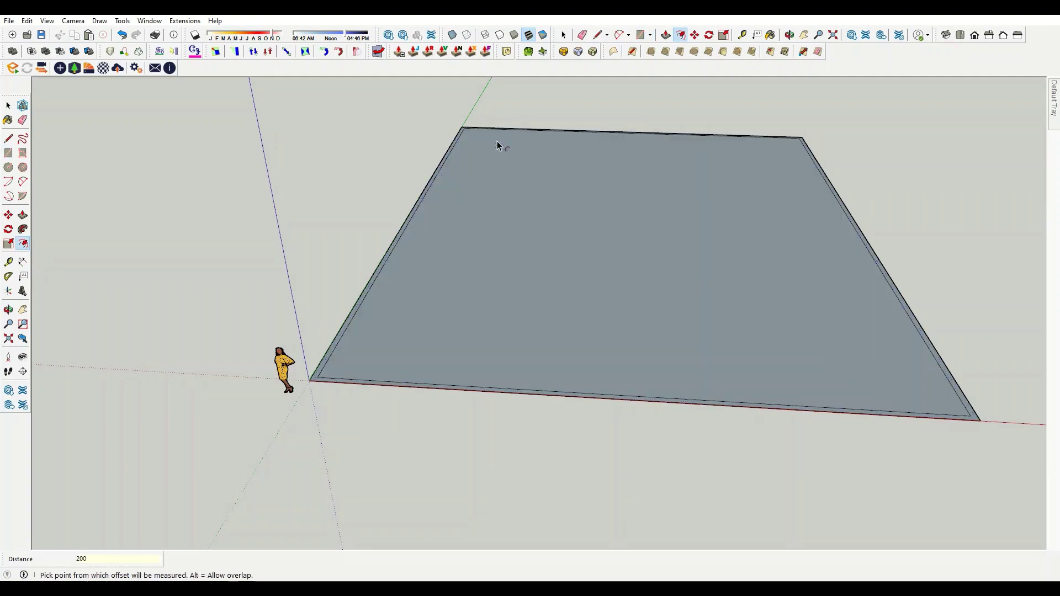
# - Reverse the square face so its front side faces up
pyautogui.scroll(2, 417, 200)
pyautogui.rightClick(416, 268)
pyautogui.click(466, 381)
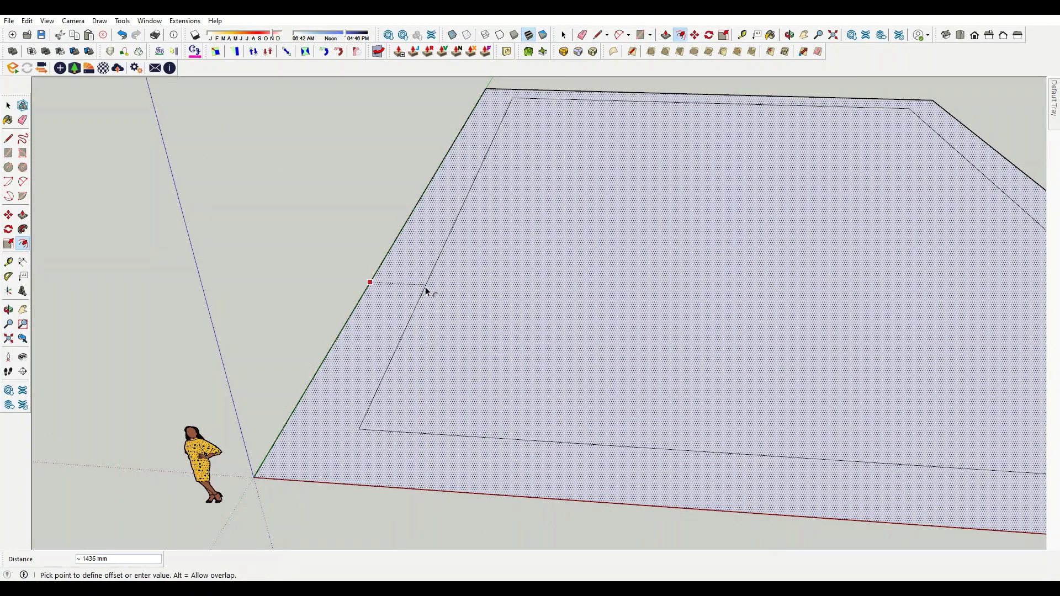
pyautogui.press('space')
pyautogui.scroll(-2, 282, 369)
# - Pull the 200 mm border strip upward into perimeter walls
pyautogui.scroll(3, 292, 381)
pyautogui.press('p')
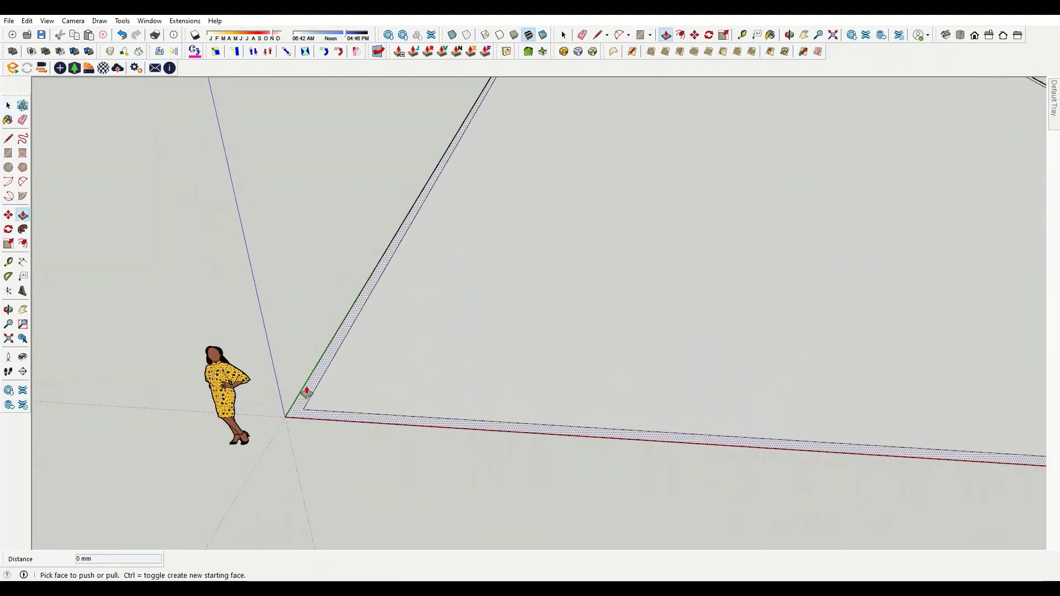
pyautogui.click(306, 392)
pyautogui.scroll(-3, 309, 386)
pyautogui.scroll(2, 342, 365)
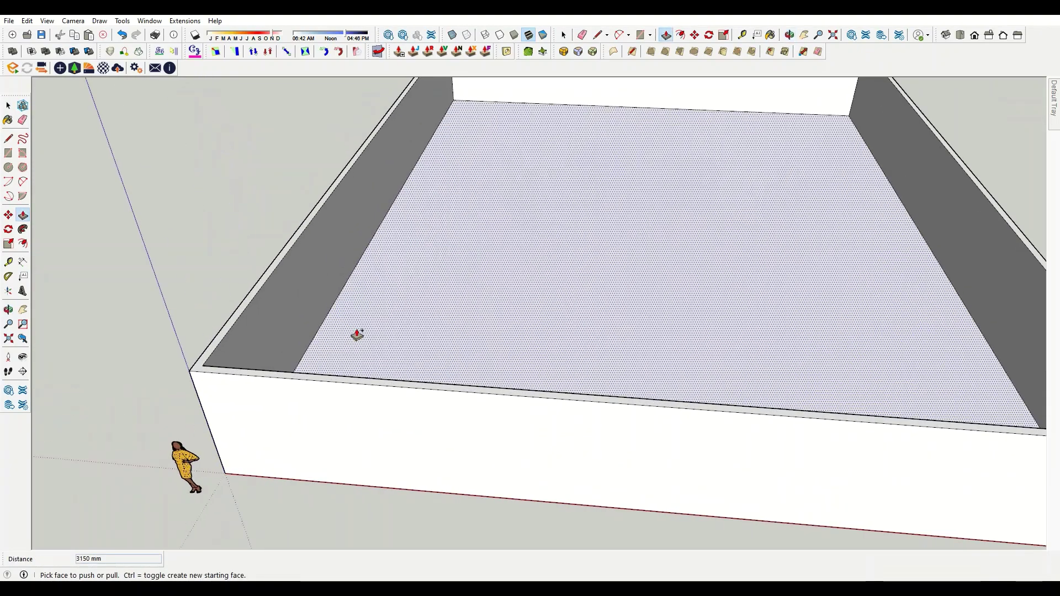
pyautogui.scroll(-2, 358, 381)
pyautogui.moveTo(367, 410); pyautogui.dragTo(401, 357, button='middle')
# - Push the inner floor face of the box 500 mm
pyautogui.scroll(3, 401, 358)
pyautogui.click(357, 339)
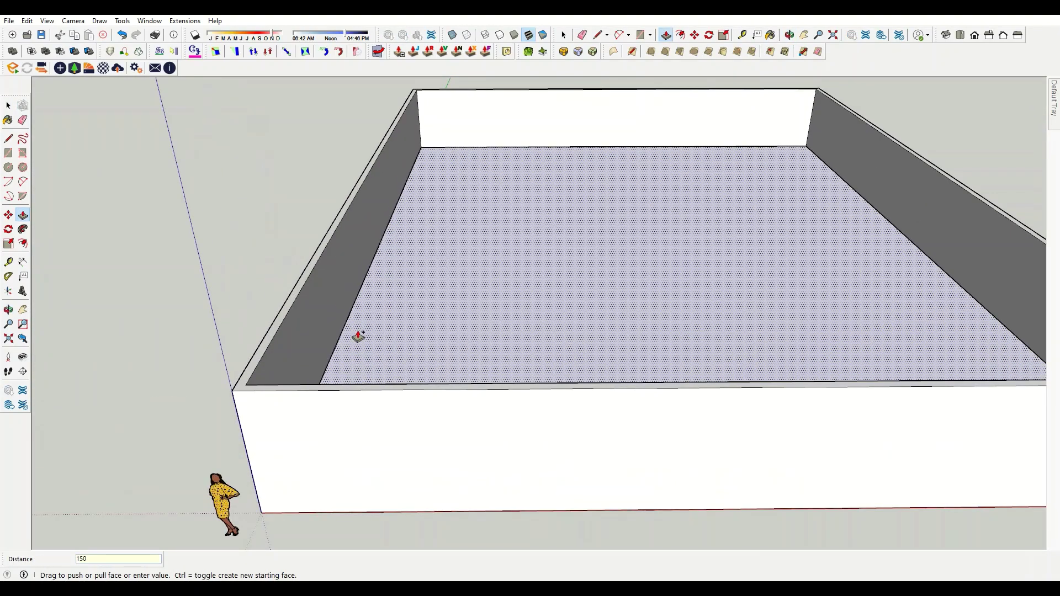
pyautogui.write('50')
pyautogui.press('Return')
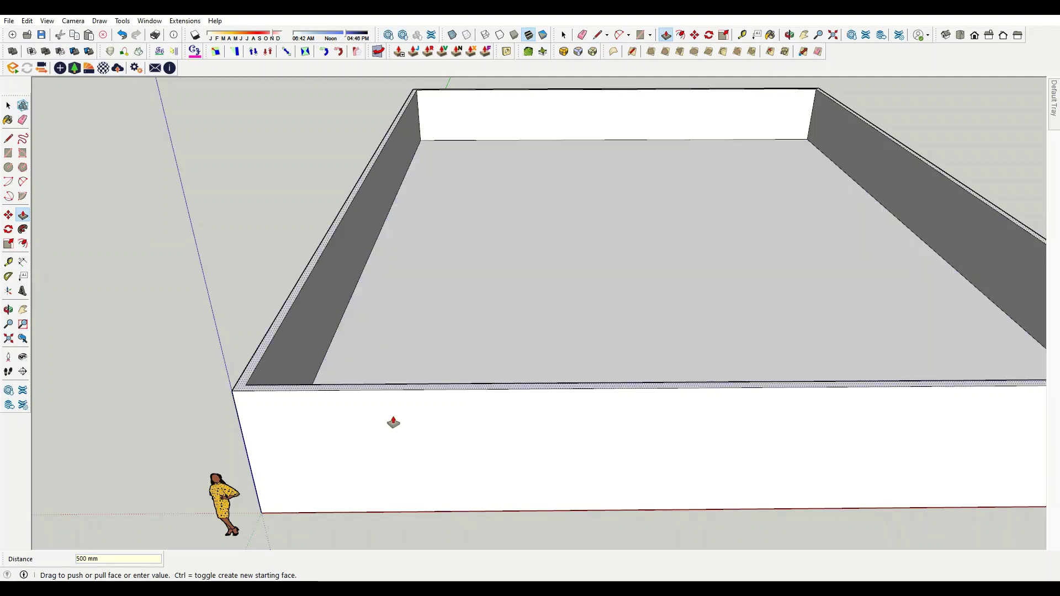
pyautogui.moveTo(394, 421); pyautogui.dragTo(375, 311, button='middle')
# - Turn the lower face right side out and look down into the box
pyautogui.press('e')
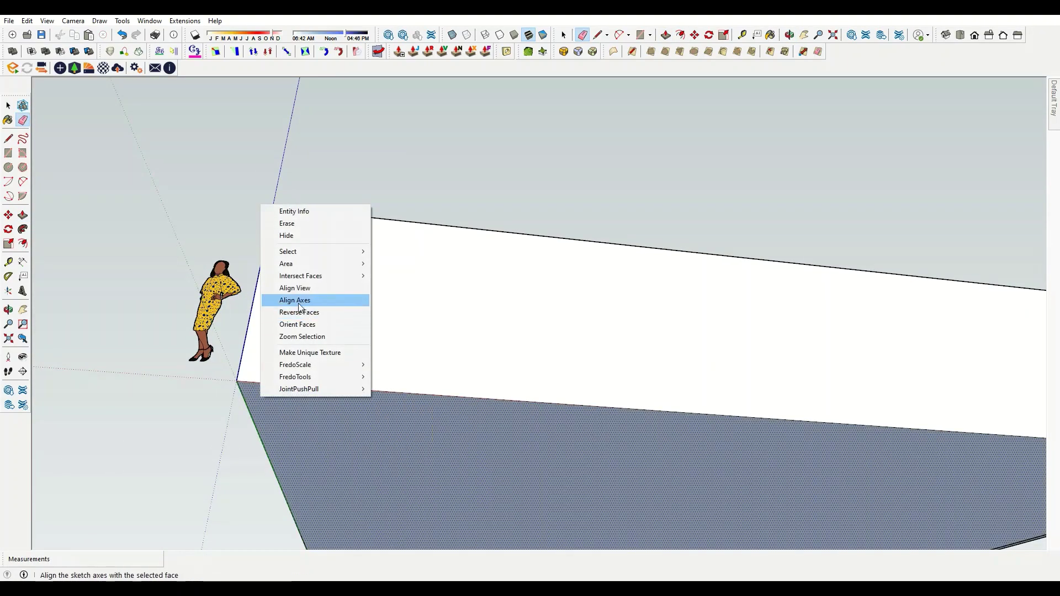
pyautogui.click(299, 313)
pyautogui.scroll(-5, 390, 406)
pyautogui.scroll(5, 508, 396)
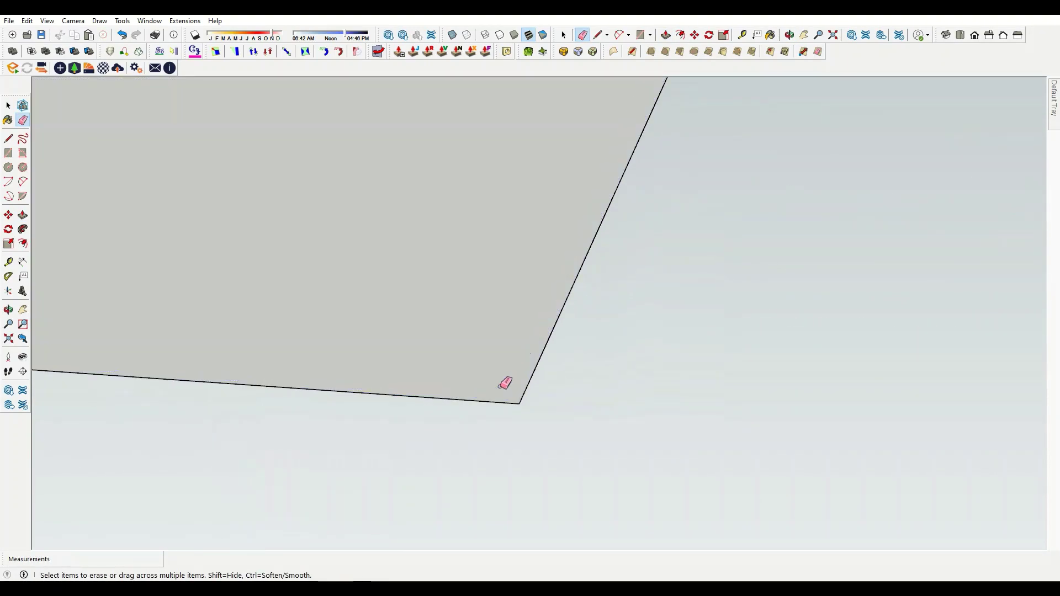
pyautogui.scroll(-5, 453, 243)
pyautogui.moveTo(454, 243); pyautogui.dragTo(166, 408, button='middle')
pyautogui.scroll(5, 260, 281)
# - Raise the left wall's top face by 50 mm
pyautogui.press('t')
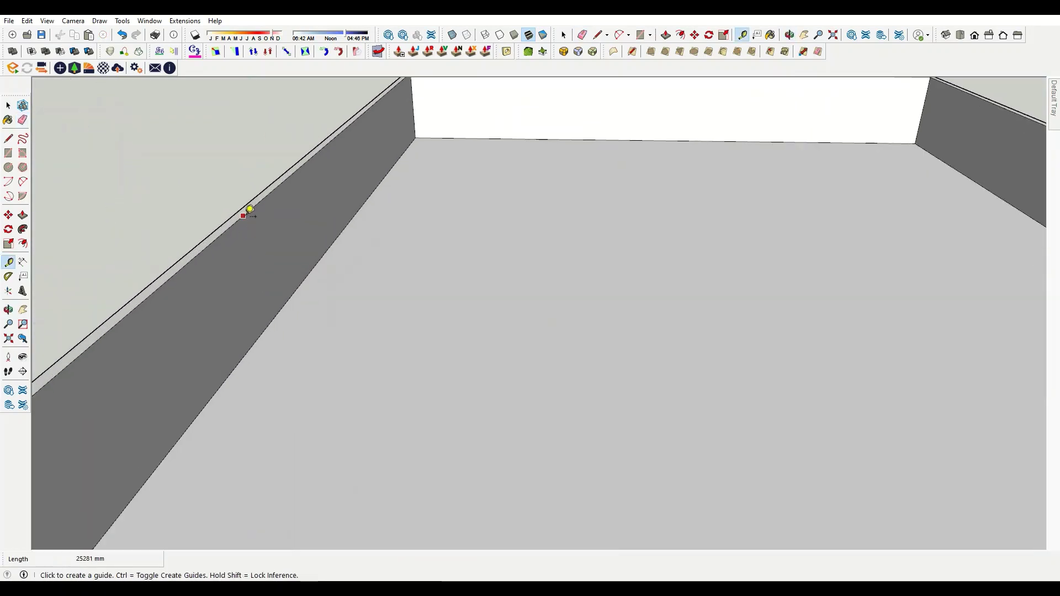
pyautogui.scroll(-5, 276, 322)
pyautogui.scroll(5, 355, 362)
pyautogui.press('p')
pyautogui.click(265, 242)
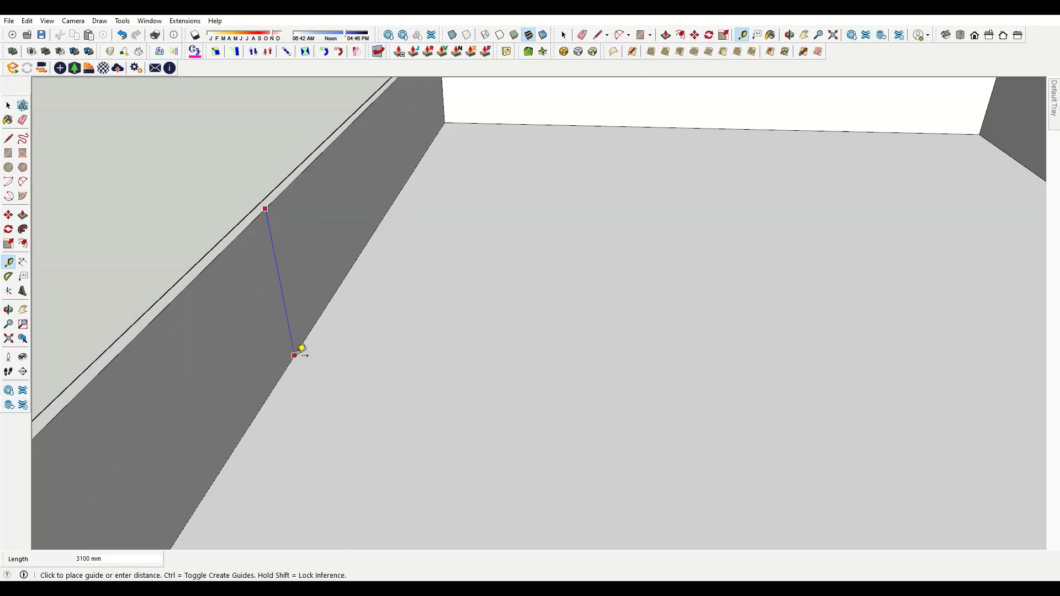
pyautogui.click(258, 210)
pyautogui.write('5')
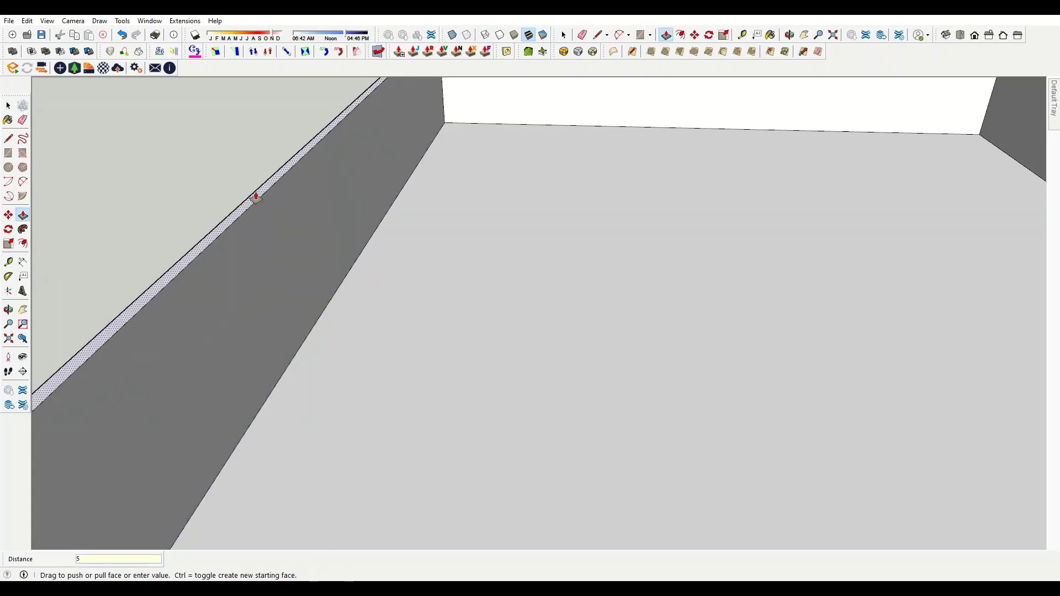
pyautogui.write('0')
pyautogui.press('Return')
pyautogui.scroll(-5, 348, 310)
pyautogui.scroll(3, 376, 327)
pyautogui.scroll(3, 349, 246)
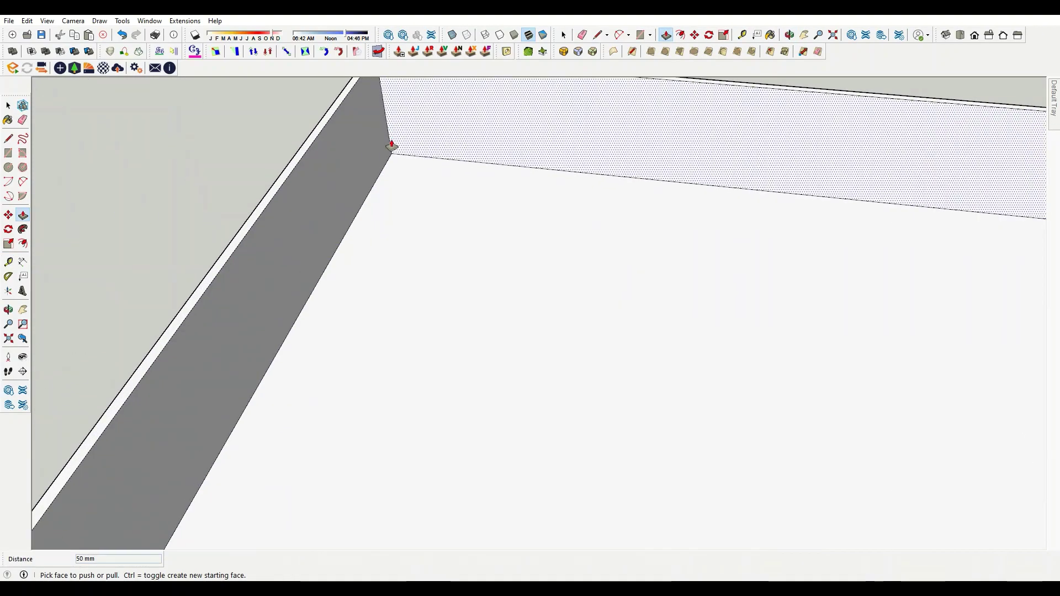
pyautogui.press('t')
pyautogui.scroll(1, 381, 168)
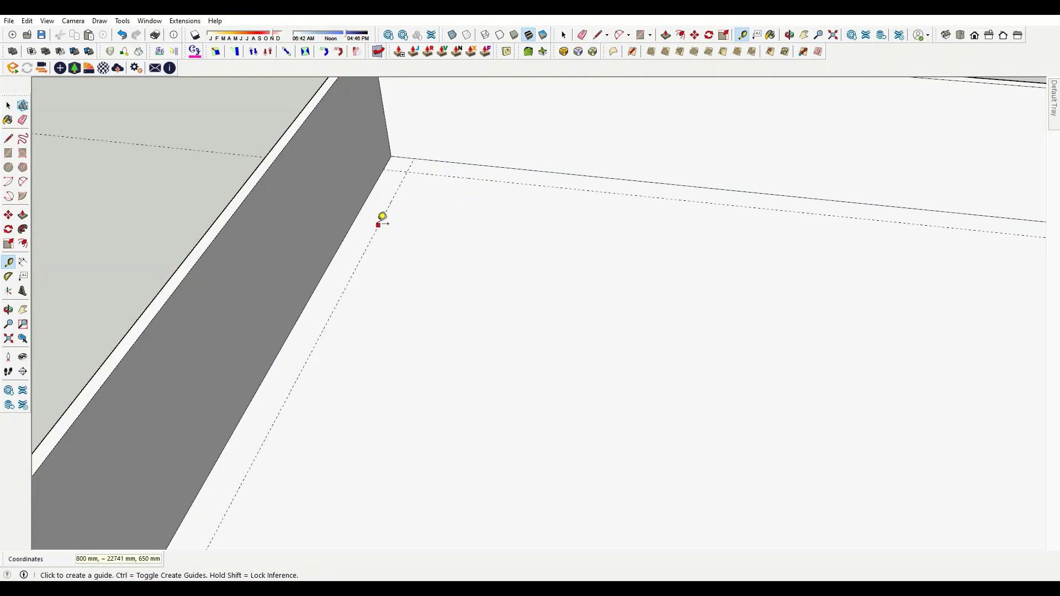
# - Fix a guide line parallel to the wall and draw a strip rectangle along it
pyautogui.click(444, 241)
pyautogui.scroll(-3, 453, 221)
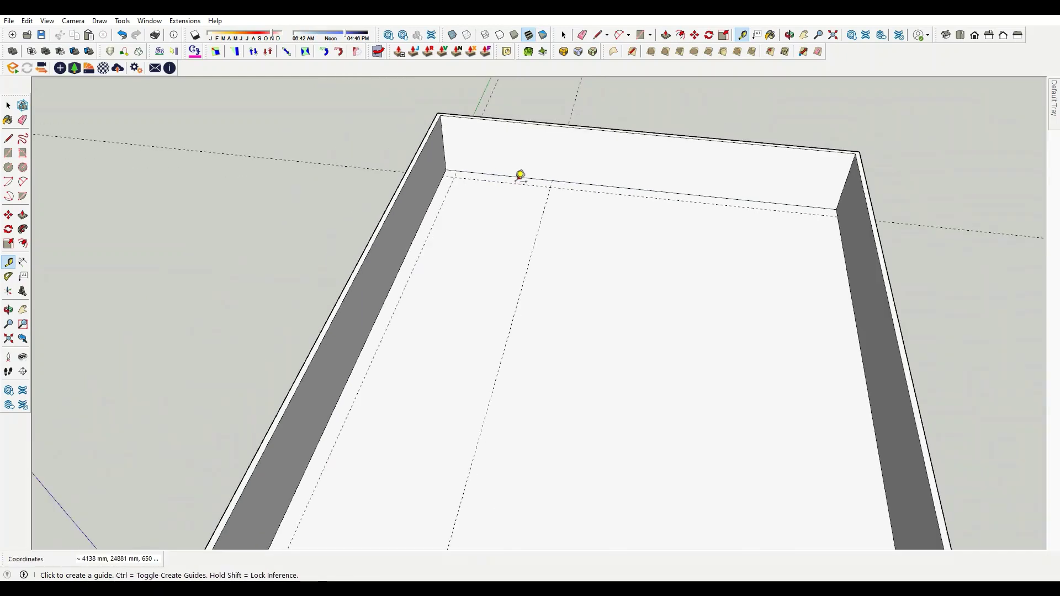
pyautogui.press('r')
pyautogui.scroll(-2, 331, 260)
pyautogui.click(348, 165)
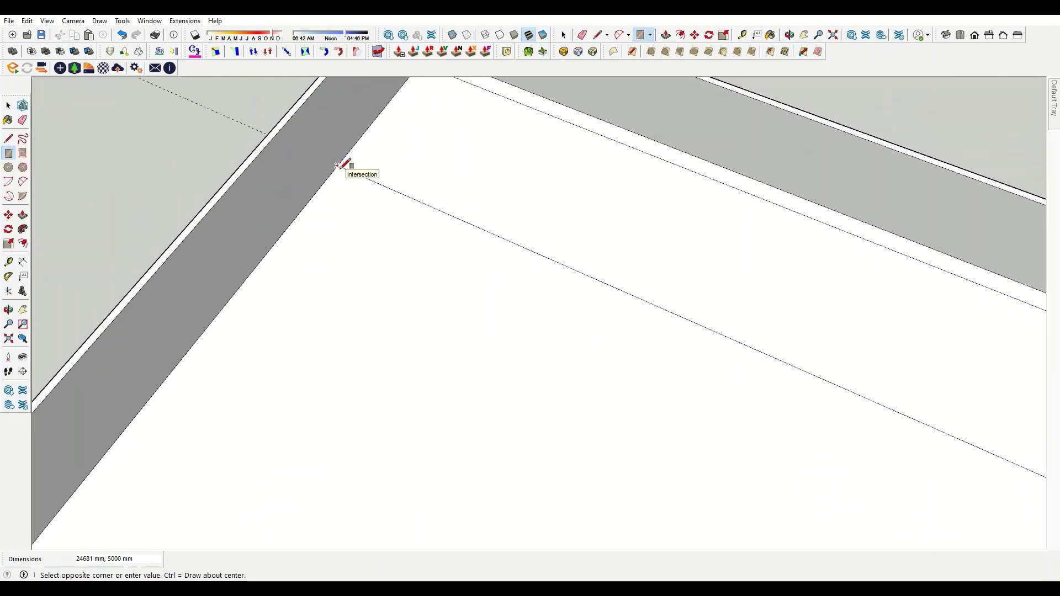
pyautogui.scroll(-4, 620, 303)
# - Erase stray floor edges and view the box from another side
pyautogui.press('e')
pyautogui.scroll(4, 541, 270)
pyautogui.scroll(2, 574, 256)
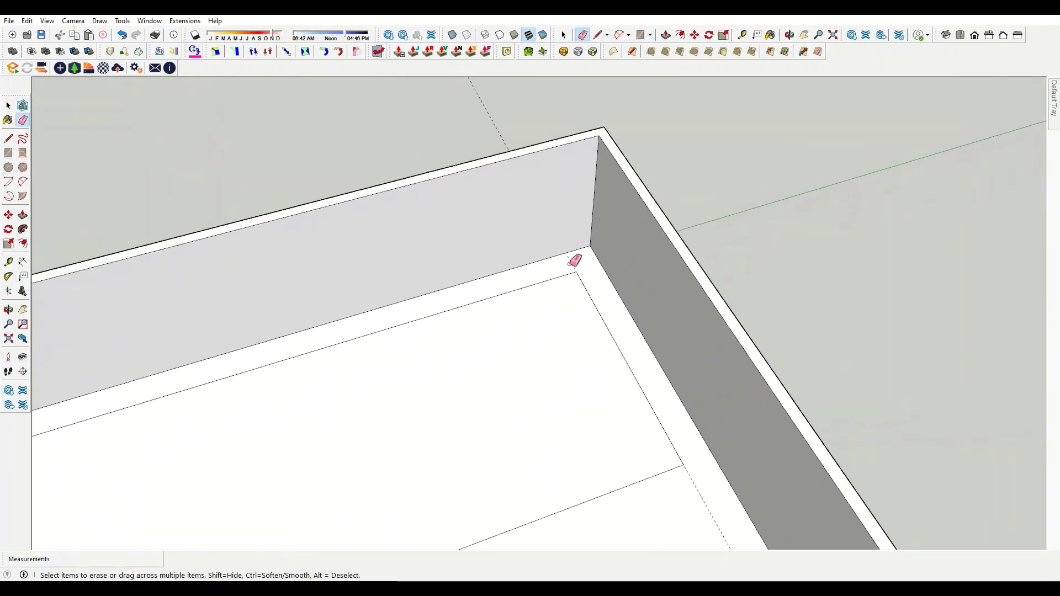
pyautogui.scroll(2, 558, 279)
pyautogui.press('m')
pyautogui.scroll(1, 558, 274)
pyautogui.scroll(-3, 518, 347)
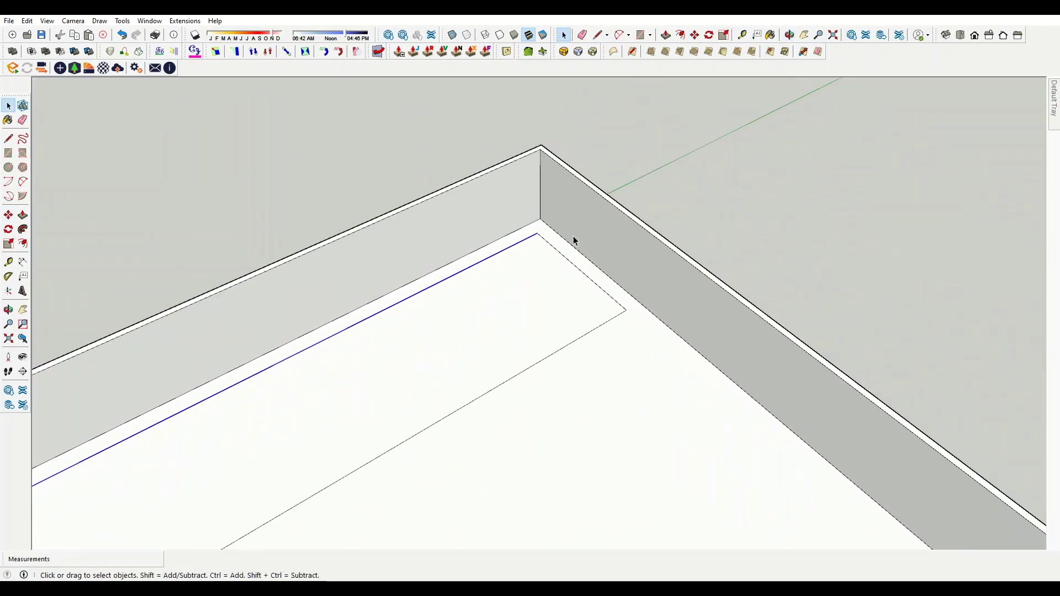
pyautogui.moveTo(573, 237); pyautogui.dragTo(741, 315, button='middle')
pyautogui.scroll(3, 509, 318)
# - Select the interior floor line separating the side strip from the basin
pyautogui.press('t')
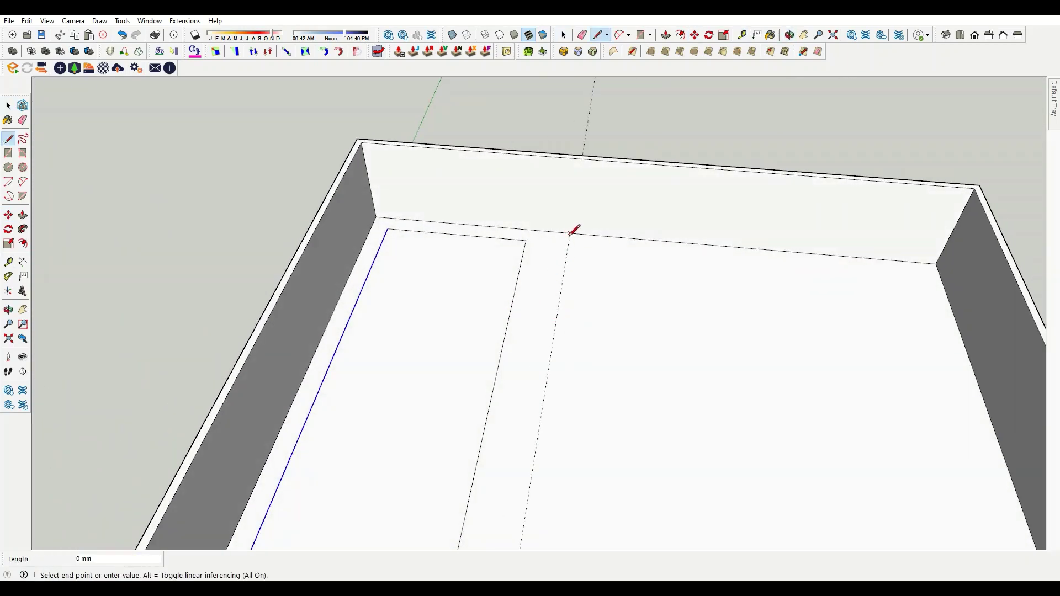
pyautogui.scroll(-4, 574, 230)
pyautogui.scroll(4, 765, 421)
pyautogui.scroll(1, 757, 359)
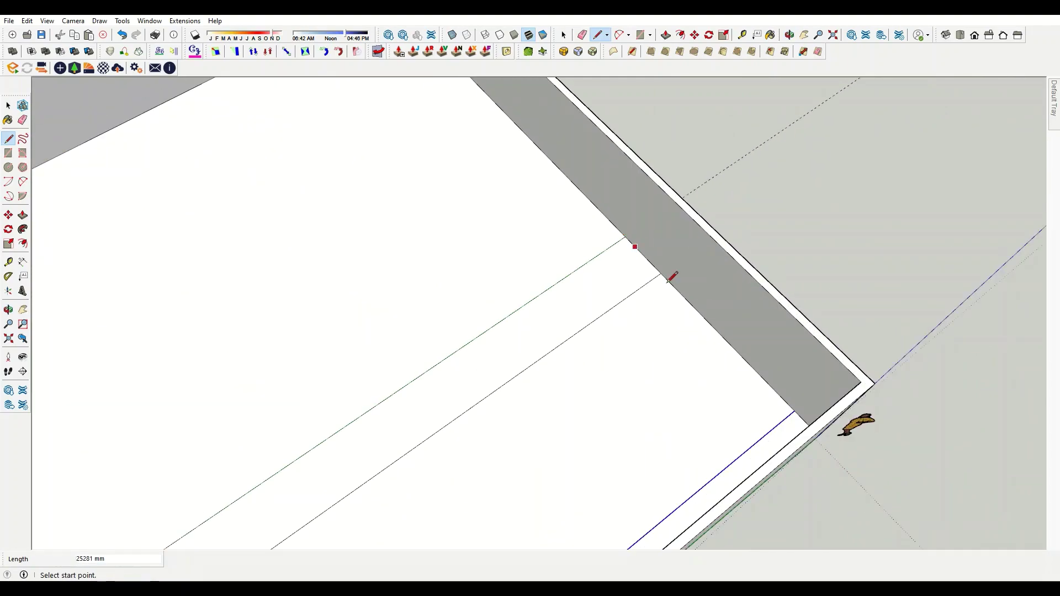
pyautogui.scroll(-4, 670, 277)
pyautogui.moveTo(303, 260)
pyautogui.mouseDown(button='middle')
pyautogui.moveTo(301, 326)
pyautogui.moveTo(440, 206)
pyautogui.mouseUp(button='middle')
pyautogui.scroll(4, 474, 259)
pyautogui.press('space')
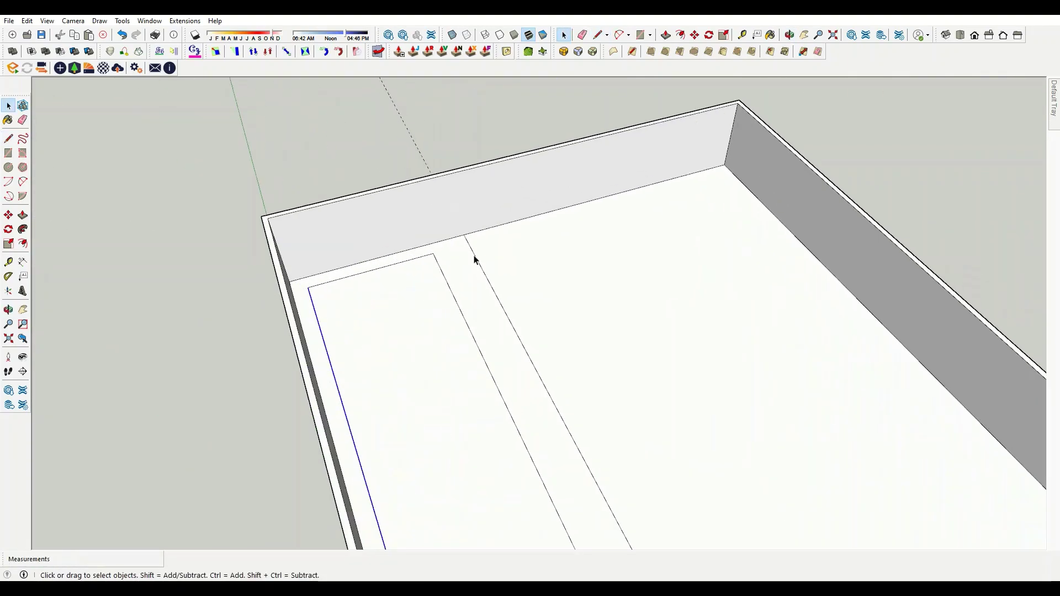
pyautogui.click(473, 258)
pyautogui.scroll(1, 464, 230)
pyautogui.press('m')
# - Pull the strip up into a thin partition wall inside the box
pyautogui.press('p')
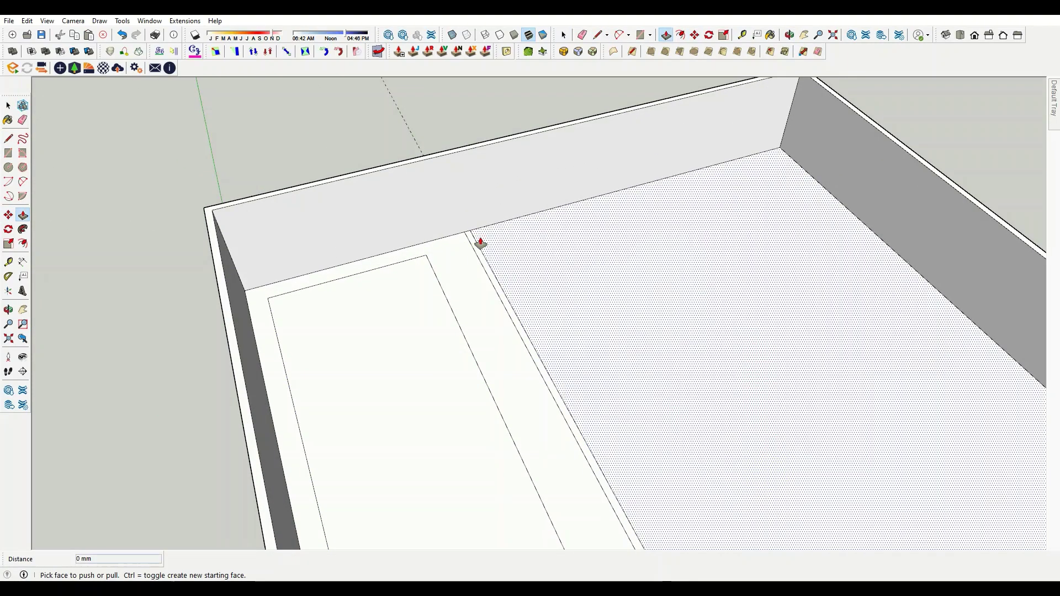
pyautogui.moveTo(478, 239); pyautogui.dragTo(398, 185)
pyautogui.press('space')
pyautogui.moveTo(412, 135); pyautogui.dragTo(453, 253, button='middle')
pyautogui.moveTo(453, 253); pyautogui.dragTo(518, 185)
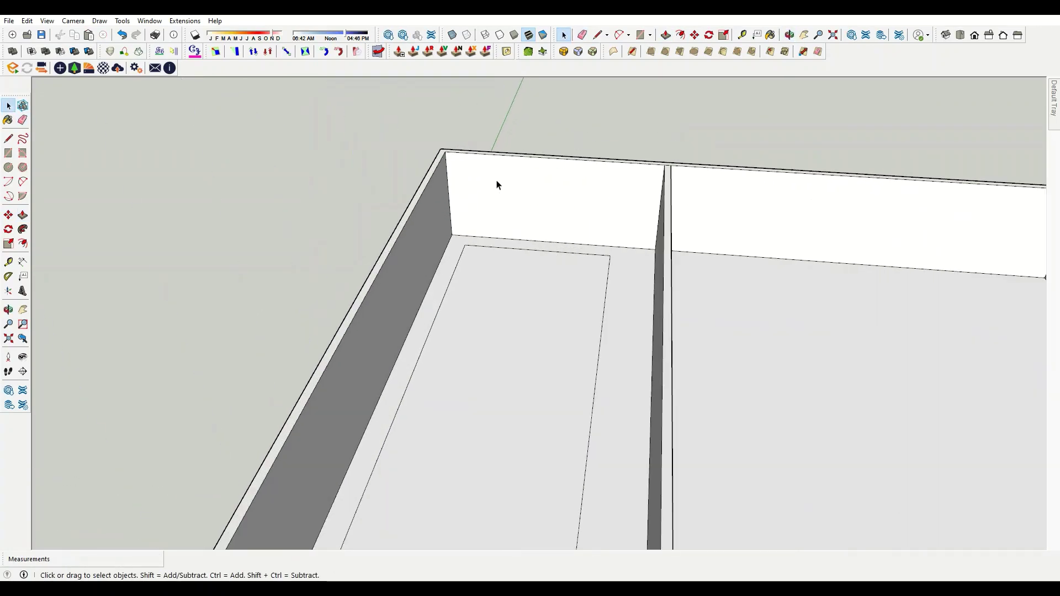
pyautogui.scroll(-3, 506, 259)
pyautogui.scroll(-2, 623, 254)
pyautogui.press('space')
pyautogui.scroll(5, 526, 481)
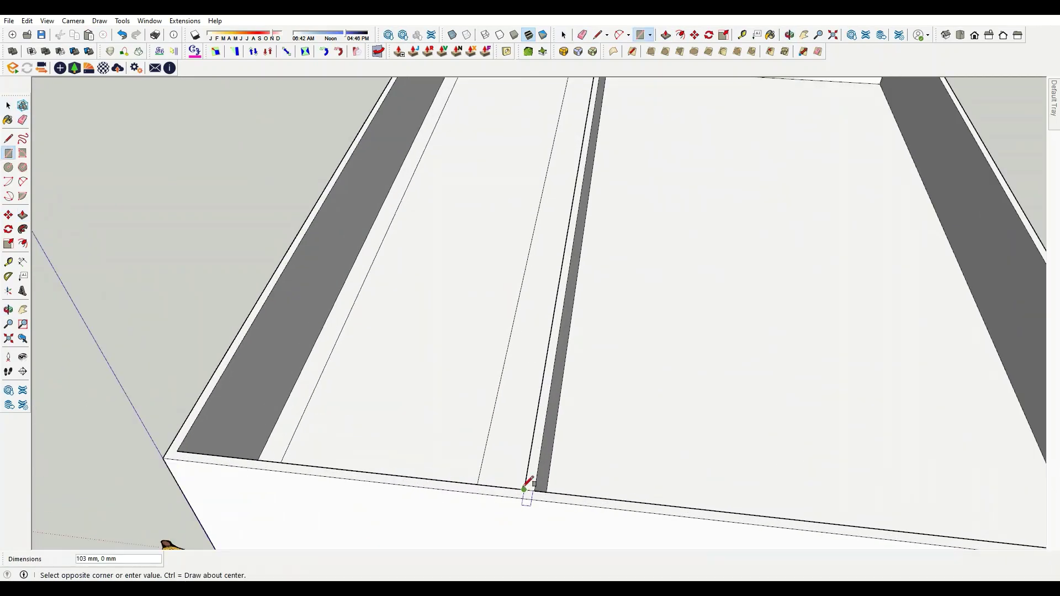
# - Draw a small rectangle on the partition's front face and make it a group
pyautogui.click(284, 283)
pyautogui.press('space')
pyautogui.click(348, 279)
pyautogui.hotkey('ctrl', 'z')
pyautogui.rightClick(343, 284)
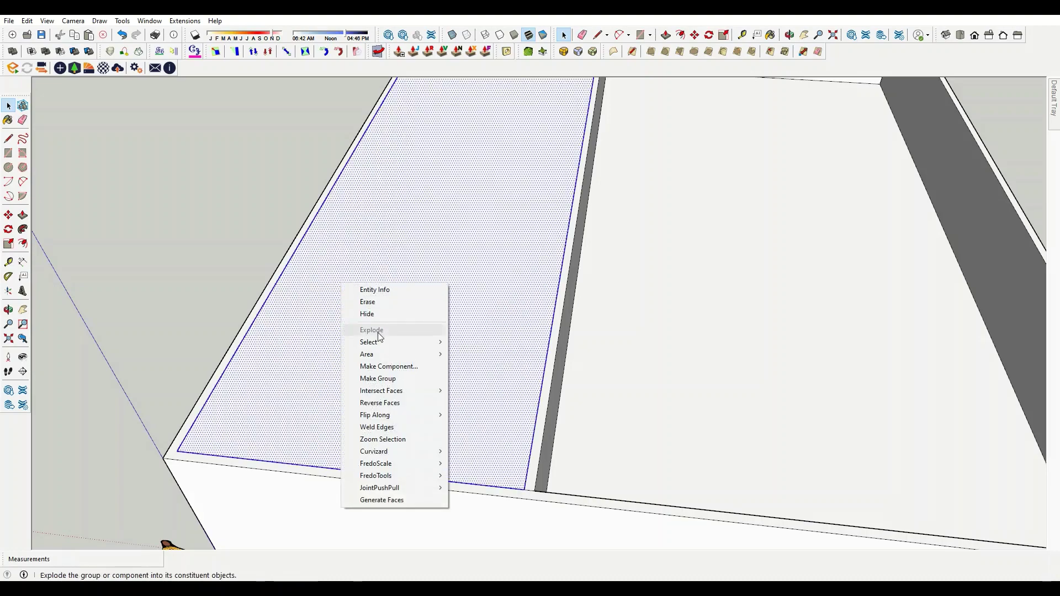
pyautogui.click(387, 373)
# - Push the narrow side strip 200 mm
pyautogui.scroll(-5, 490, 372)
pyautogui.scroll(5, 544, 360)
pyautogui.scroll(2, 552, 372)
pyautogui.press('p')
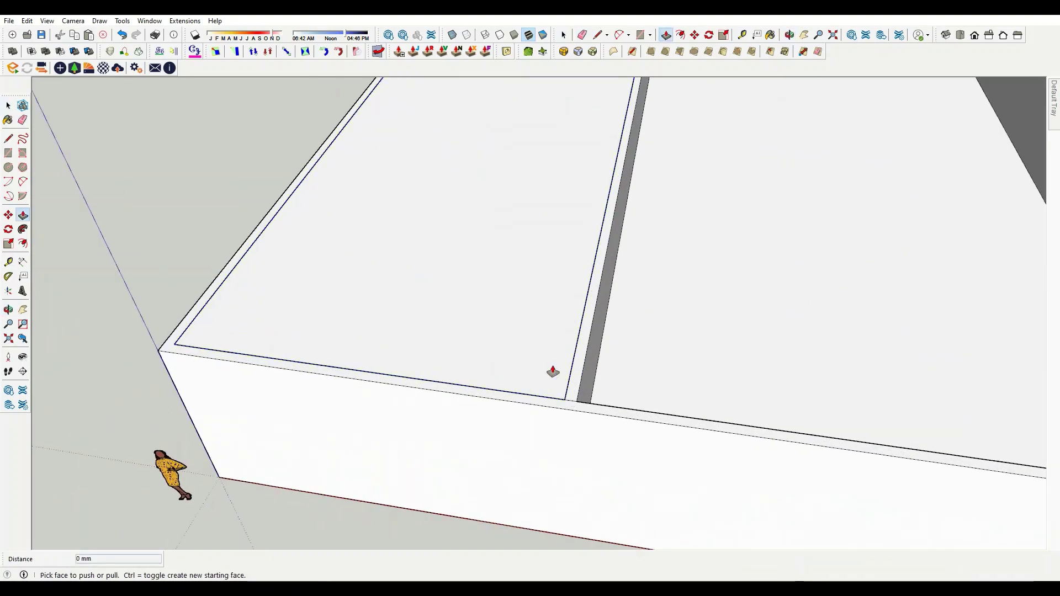
pyautogui.click(553, 372)
pyautogui.write('200')
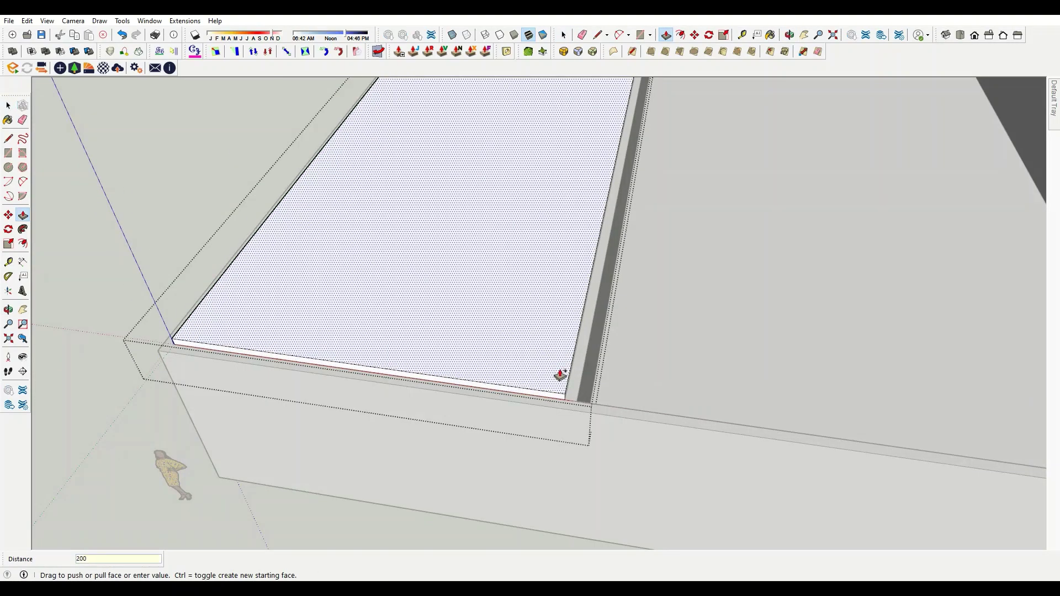
pyautogui.press('Return')
pyautogui.scroll(-2, 560, 376)
# - Select the entire box and bring up its context menu
pyautogui.scroll(-2, 490, 359)
pyautogui.scroll(-2, 450, 312)
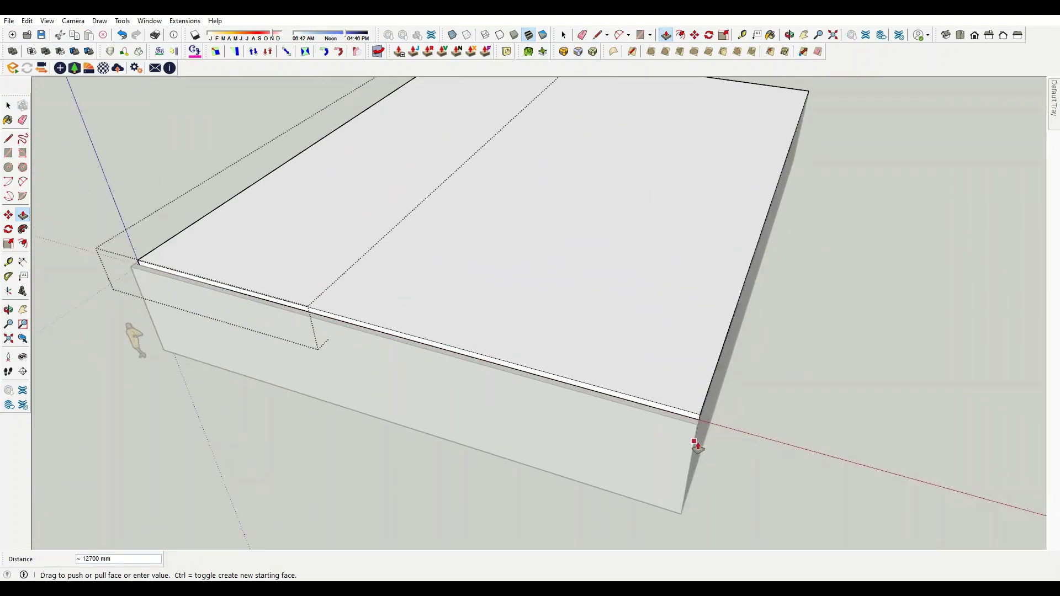
pyautogui.scroll(-2, 697, 442)
pyautogui.scroll(4, 410, 360)
pyautogui.scroll(-1, 420, 400)
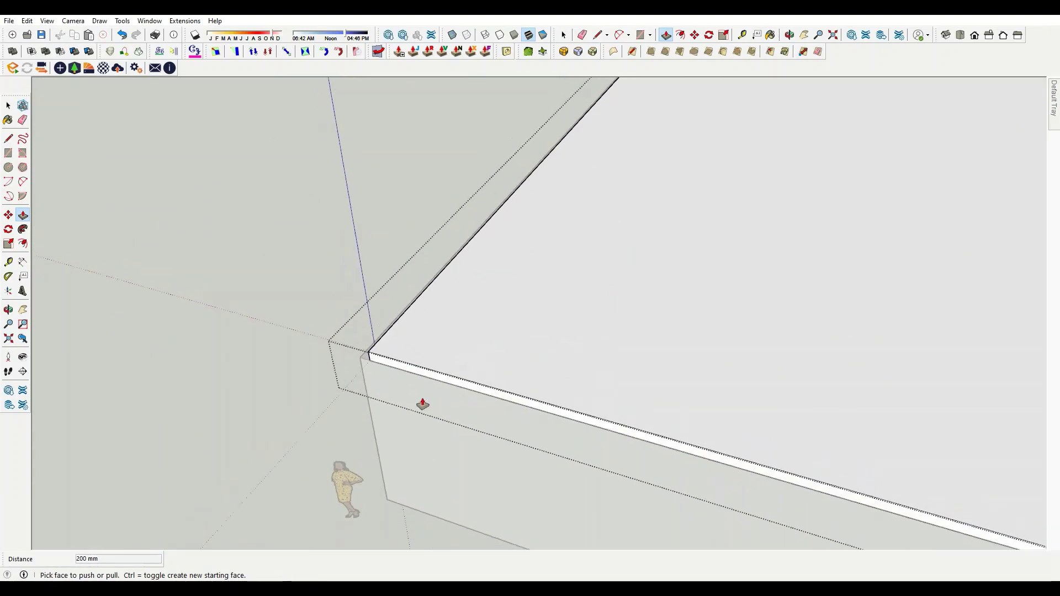
pyautogui.scroll(-3, 821, 430)
pyautogui.scroll(3, 395, 412)
pyautogui.scroll(2, 386, 425)
pyautogui.scroll(-3, 422, 311)
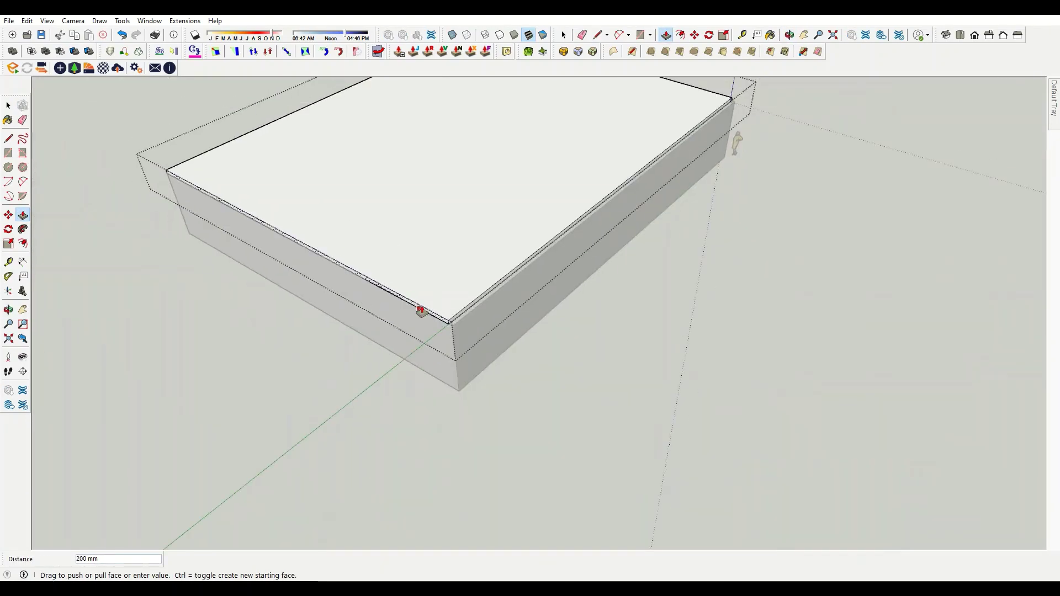
pyautogui.scroll(-3, 421, 311)
pyautogui.moveTo(542, 361); pyautogui.dragTo(541, 254, button='middle')
pyautogui.press('space')
pyautogui.rightClick(542, 254)
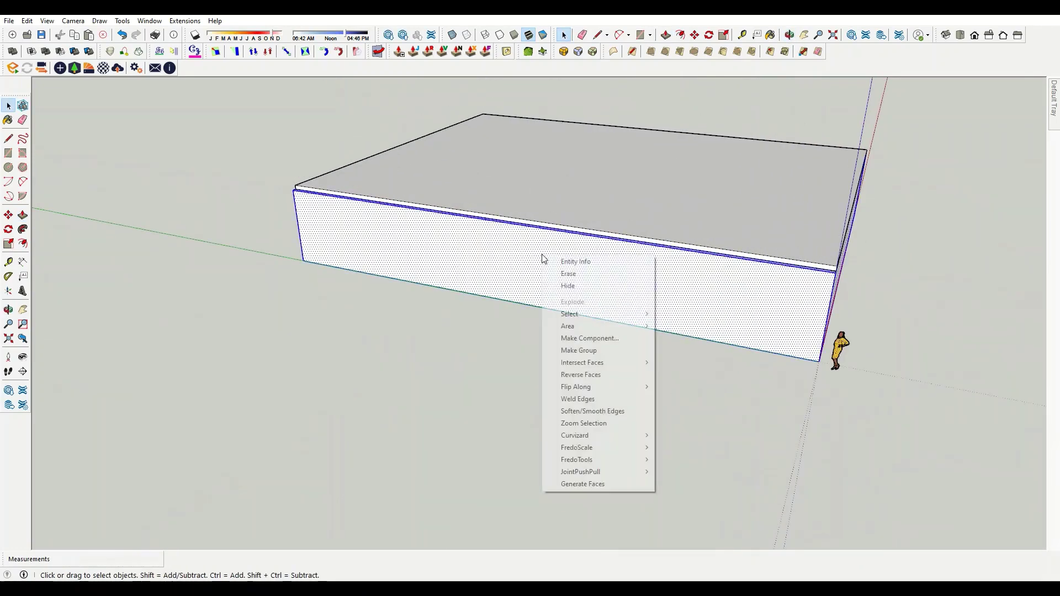
# - Make the selected box geometry into a single group
pyautogui.click(588, 350)
pyautogui.scroll(-3, 451, 340)
pyautogui.scroll(4, 644, 309)
pyautogui.moveTo(644, 309); pyautogui.dragTo(545, 313, button='middle')
pyautogui.scroll(3, 579, 311)
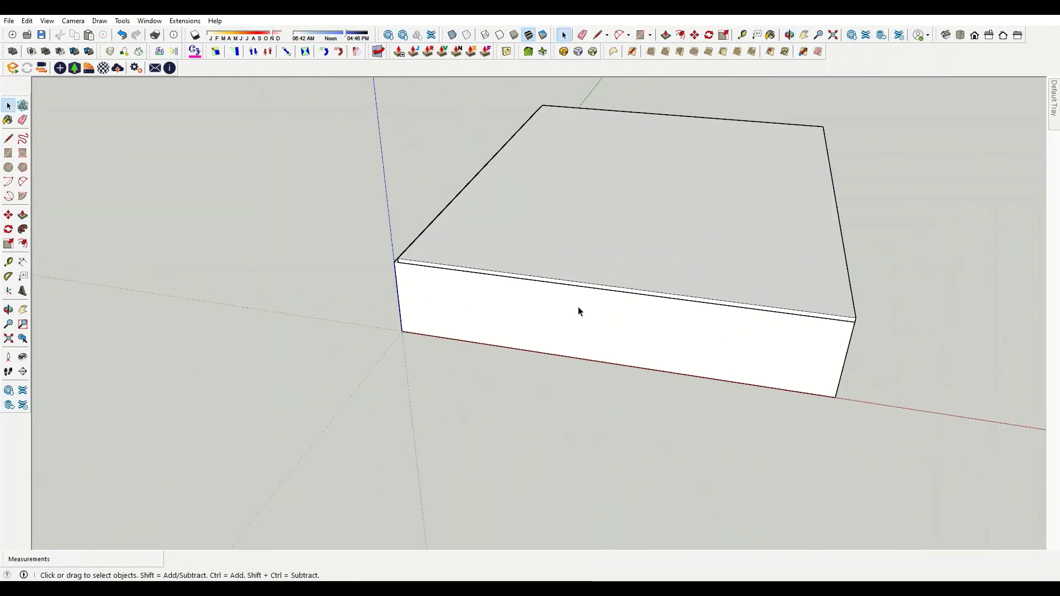
pyautogui.rightClick(578, 308)
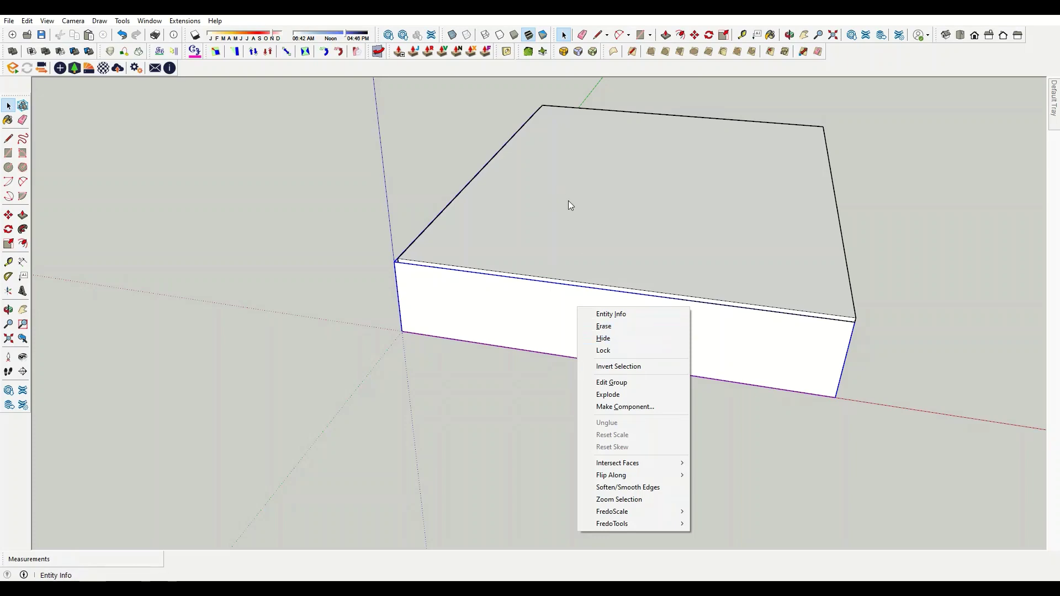
pyautogui.click(365, 165)
# - Zoom inside the box and reverse the ceiling face
pyautogui.scroll(5, 455, 104)
pyautogui.scroll(5, 582, 106)
pyautogui.scroll(2, 635, 210)
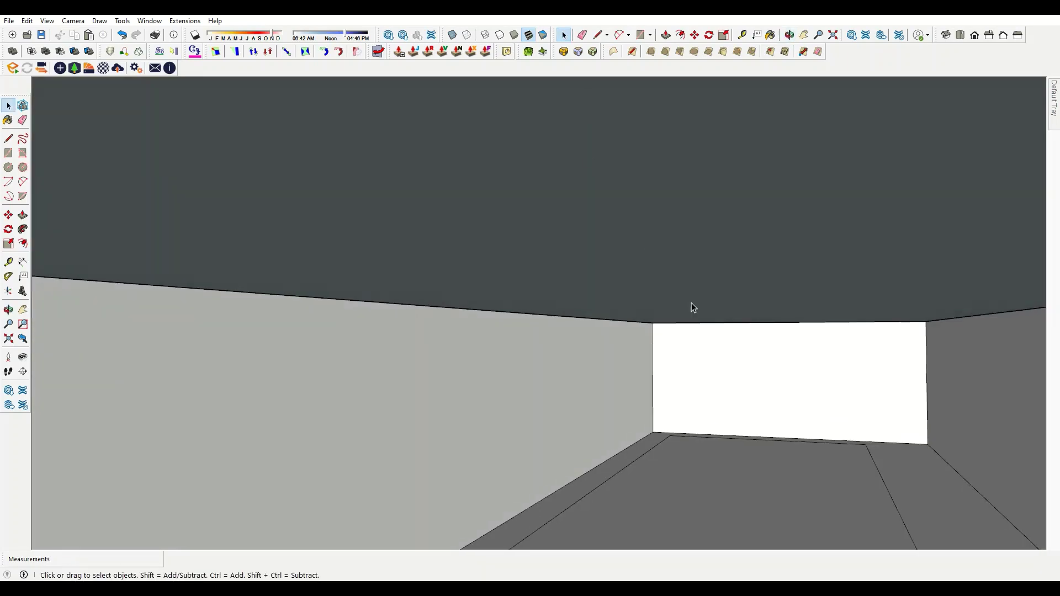
pyautogui.rightClick(701, 269)
pyautogui.click(740, 378)
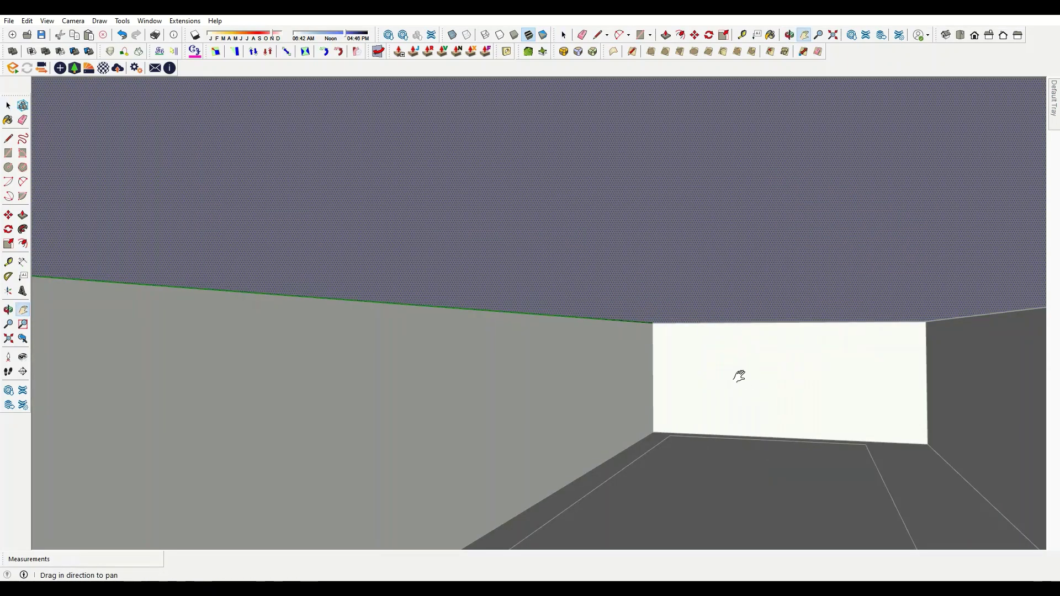
# - Finish a 2-point arc across the box face, then try and cancel a second arc from the wall corner
pyautogui.moveTo(738, 377)
pyautogui.mouseDown(button='middle')
pyautogui.moveTo(626, 232)
pyautogui.moveTo(786, 239)
pyautogui.moveTo(793, 263)
pyautogui.mouseUp(button='middle')
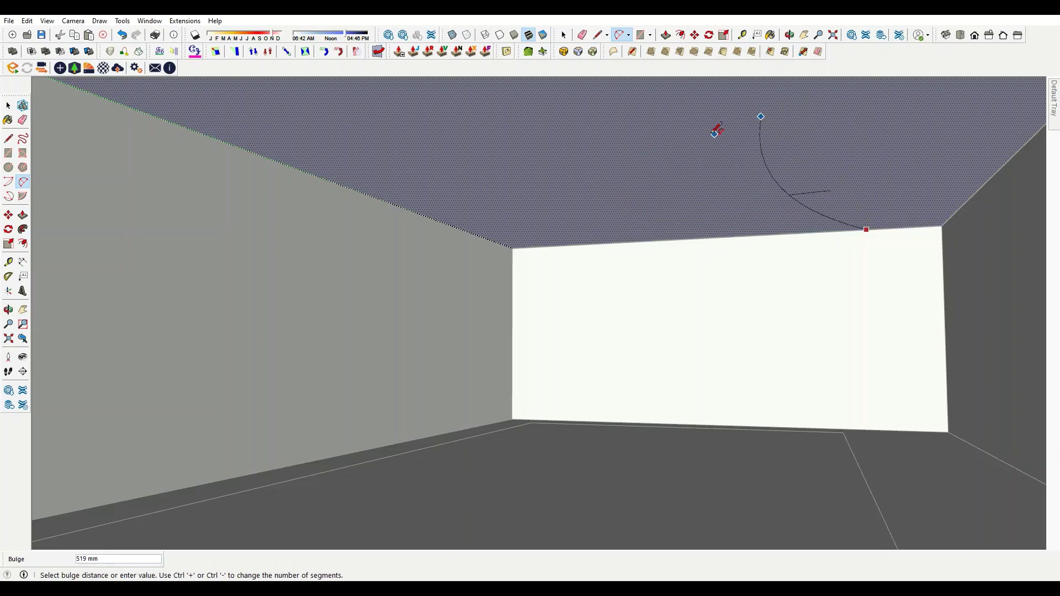
pyautogui.click(712, 130)
pyautogui.moveTo(773, 199); pyautogui.dragTo(834, 266, button='middle')
pyautogui.moveTo(760, 211); pyautogui.dragTo(762, 197, button='middle')
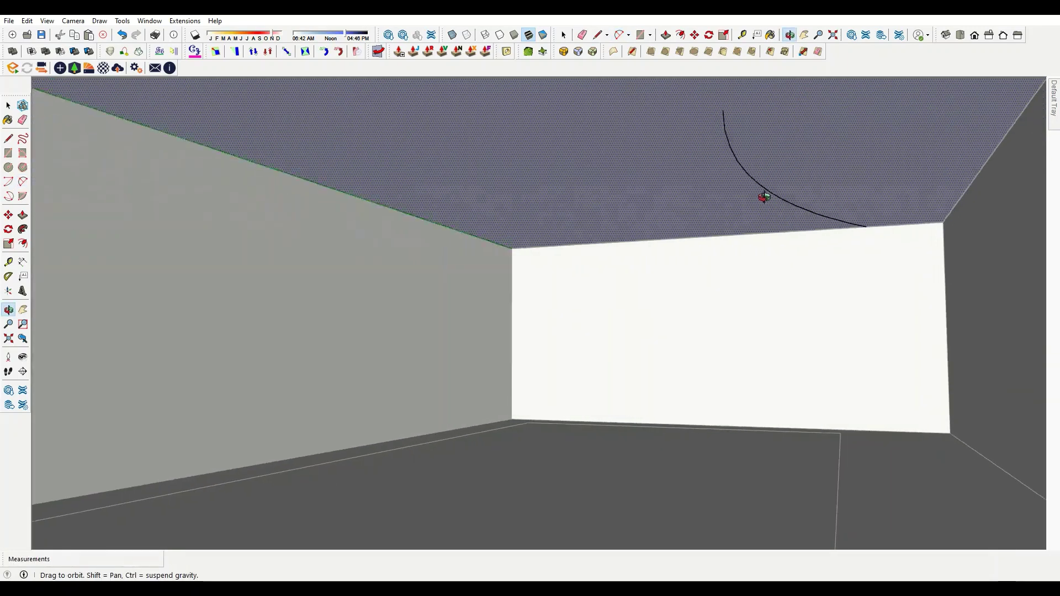
pyautogui.moveTo(576, 187)
pyautogui.mouseDown(button='middle')
pyautogui.moveTo(696, 221)
pyautogui.moveTo(729, 283)
pyautogui.moveTo(516, 260)
pyautogui.moveTo(632, 278)
pyautogui.moveTo(778, 277)
pyautogui.moveTo(372, 263)
pyautogui.moveTo(507, 289)
pyautogui.mouseUp(button='middle')
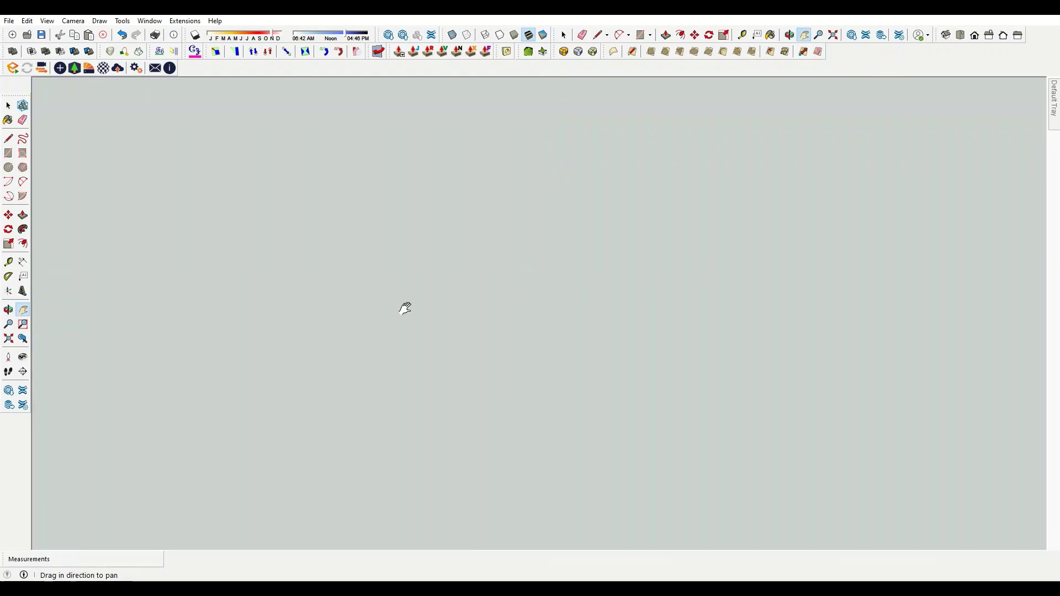
pyautogui.moveTo(404, 308)
pyautogui.keyDown('shift'); pyautogui.mouseDown(button='middle')
pyautogui.moveTo(249, 310)
pyautogui.moveTo(632, 325)
pyautogui.moveTo(287, 287)
pyautogui.mouseUp(button='middle'); pyautogui.keyUp('shift')
pyautogui.click(276, 278)
pyautogui.click(1038, 301)
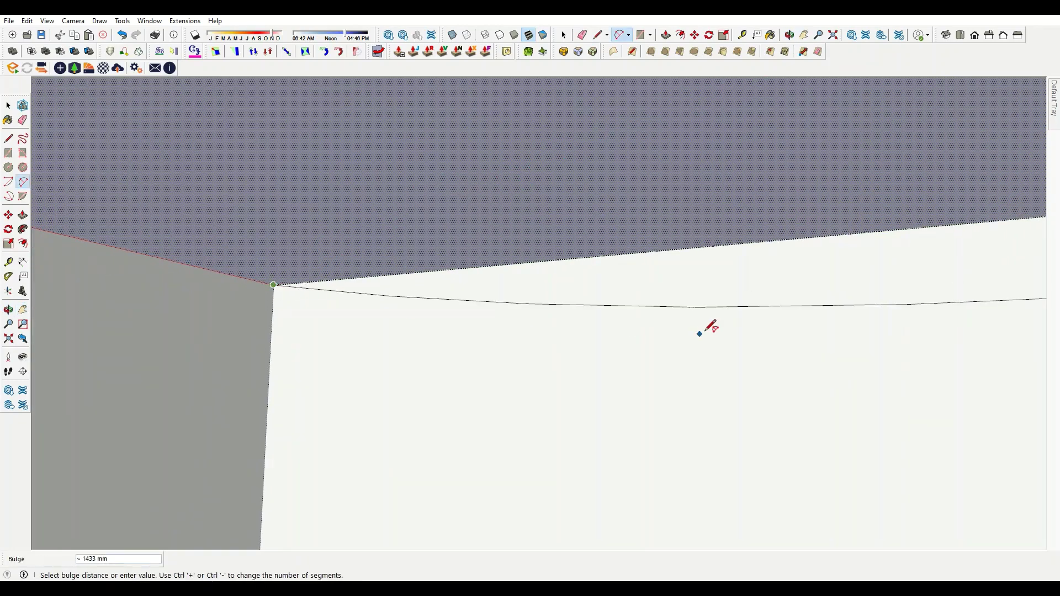
pyautogui.moveTo(705, 324)
pyautogui.keyDown('shift'); pyautogui.mouseDown(button='middle')
pyautogui.moveTo(845, 298)
pyautogui.moveTo(452, 324)
pyautogui.moveTo(481, 318)
pyautogui.moveTo(449, 346)
pyautogui.moveTo(501, 361)
pyautogui.moveTo(752, 370)
pyautogui.moveTo(449, 350)
pyautogui.mouseUp(button='middle'); pyautogui.keyUp('shift')
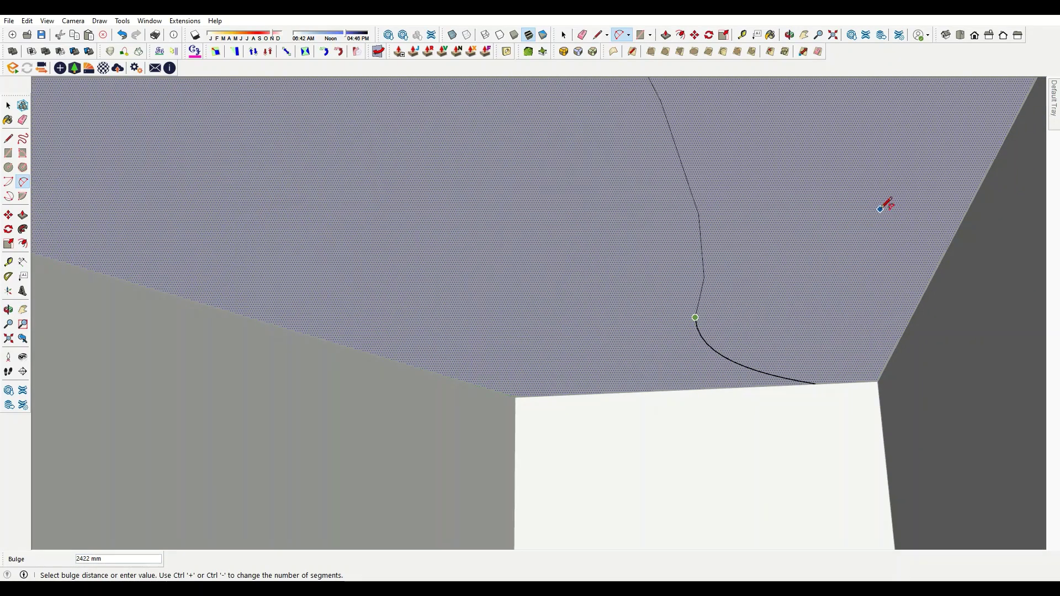
pyautogui.press('space')
# - Inside the box group, show the upper curved edge in Entity Info and set Segments to 100
pyautogui.rightClick(809, 439)
pyautogui.click(854, 253)
pyautogui.moveTo(854, 253)
pyautogui.mouseDown(button='middle')
pyautogui.moveTo(784, 317)
pyautogui.moveTo(760, 292)
pyautogui.moveTo(770, 254)
pyautogui.moveTo(765, 283)
pyautogui.mouseUp(button='middle')
pyautogui.doubleClick(765, 282)
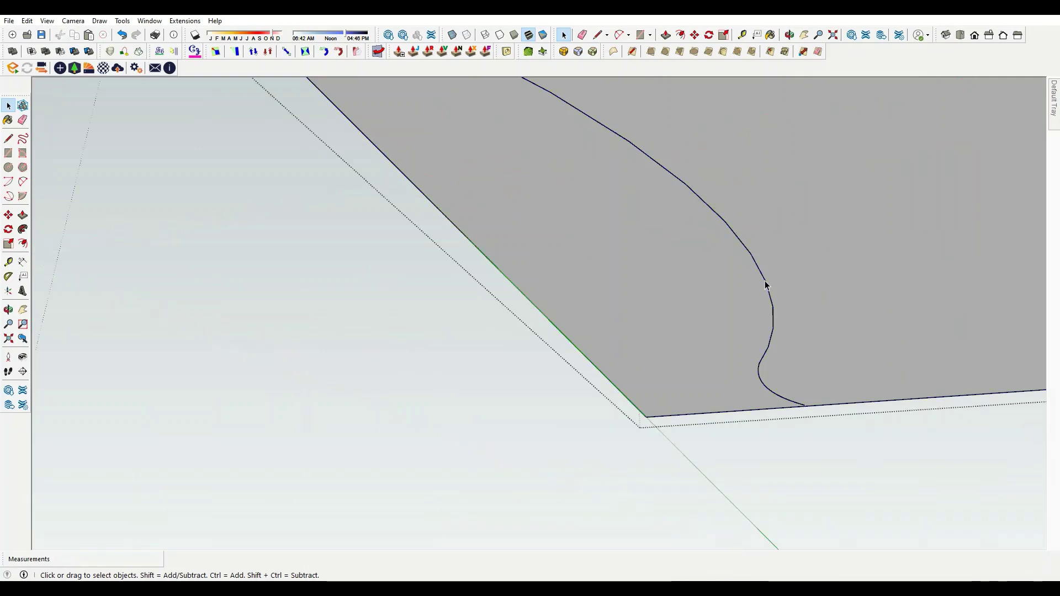
pyautogui.click(768, 291)
pyautogui.click(1043, 81)
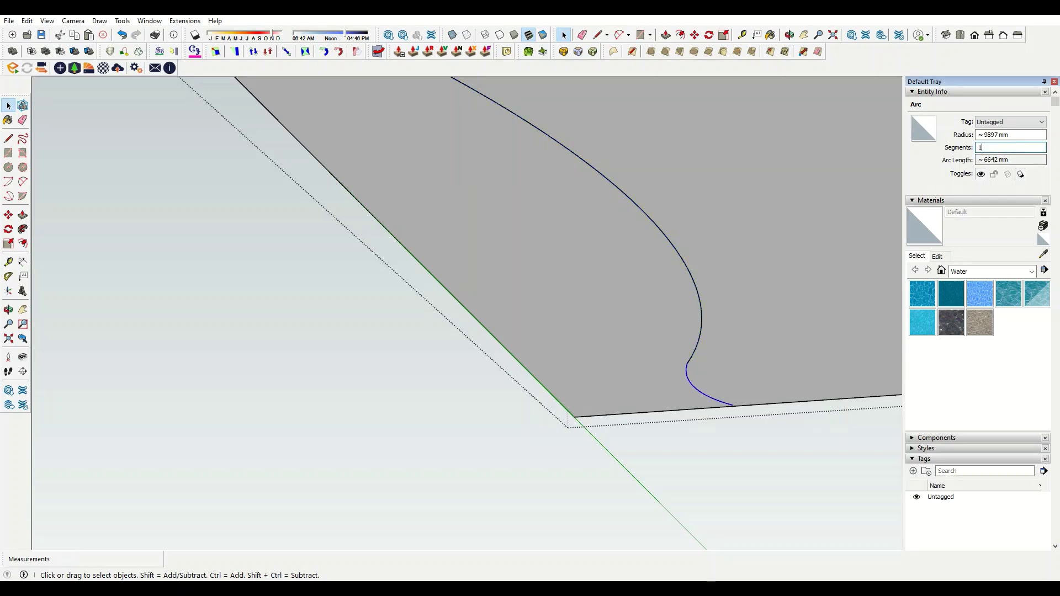
# - Select the face with its edges, then pick the face's bottom edge
pyautogui.scroll(-4, 766, 338)
pyautogui.doubleClick(690, 279)
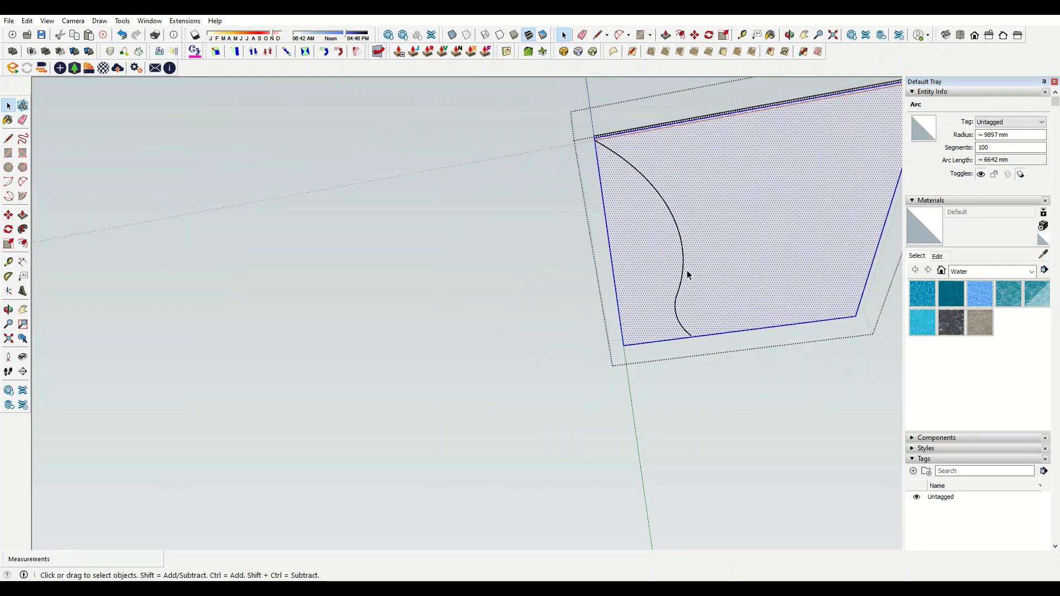
pyautogui.scroll(3, 693, 270)
pyautogui.click(691, 335)
pyautogui.scroll(3, 691, 338)
pyautogui.scroll(2, 679, 309)
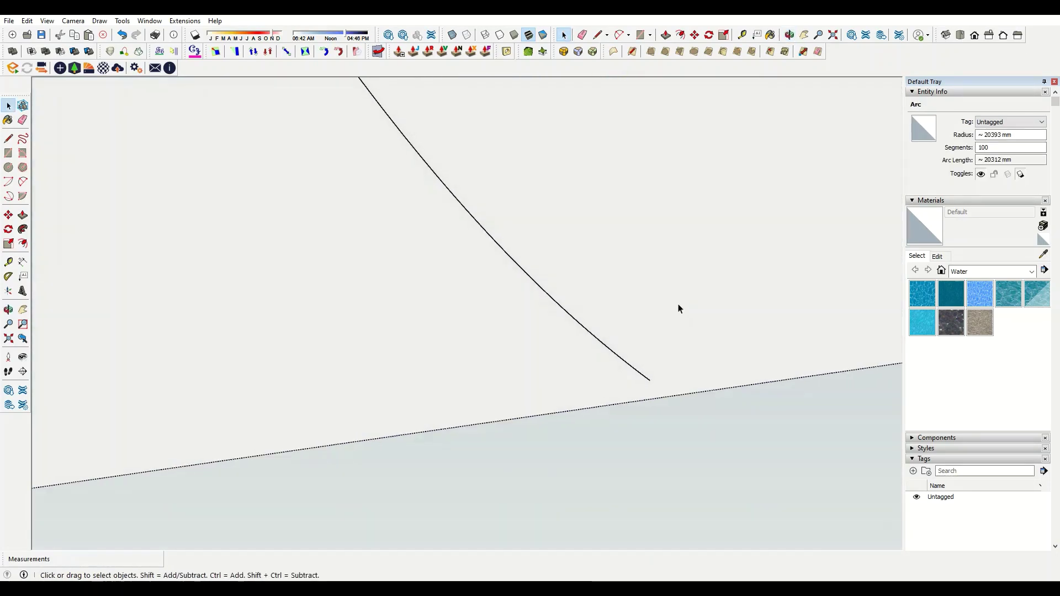
pyautogui.scroll(-1, 680, 354)
# - Make a Move+Ctrl copy of the face's bottom edge
pyautogui.click(664, 354)
pyautogui.press('m')
pyautogui.press('ctrl')
pyautogui.click(690, 357)
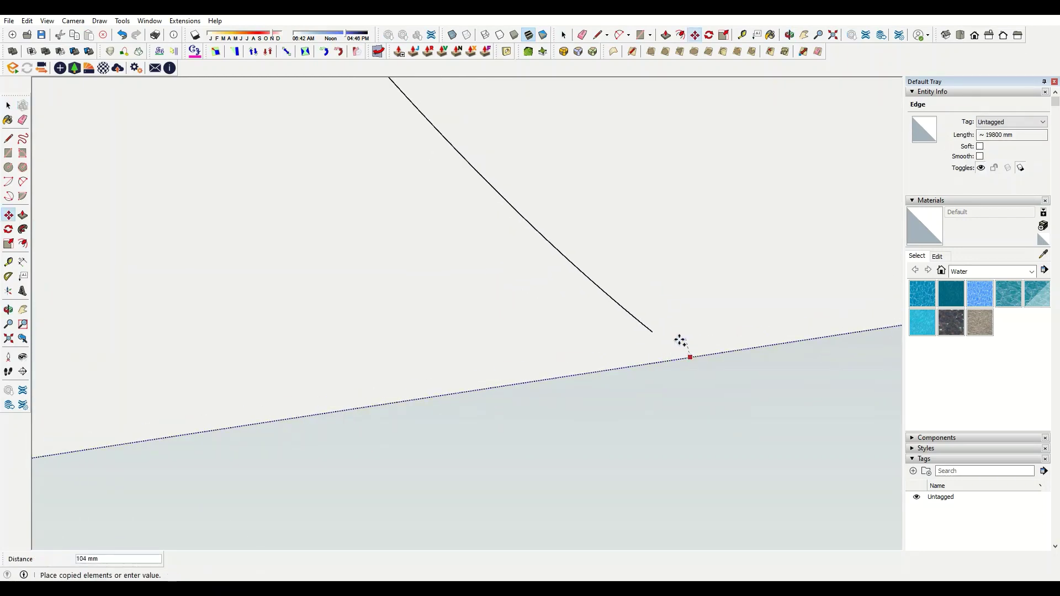
pyautogui.click(672, 330)
pyautogui.press('space')
# - Copy the bottom edge again from the corner, 20 mm inside the original
pyautogui.scroll(-4, 653, 326)
pyautogui.moveTo(726, 265); pyautogui.dragTo(591, 161, button='middle')
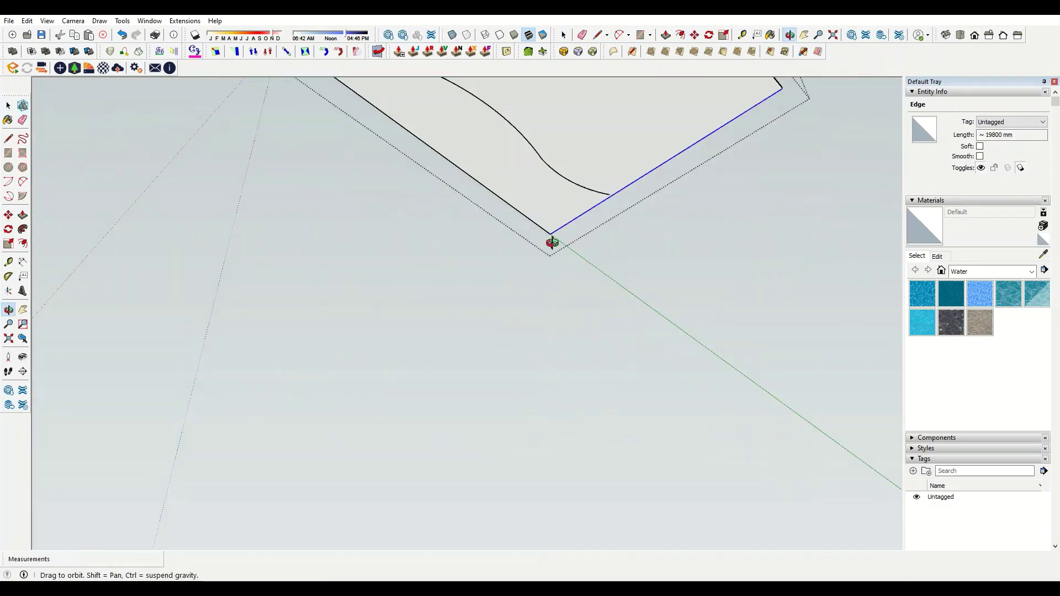
pyautogui.scroll(3, 635, 155)
pyautogui.scroll(2, 670, 148)
pyautogui.press('m')
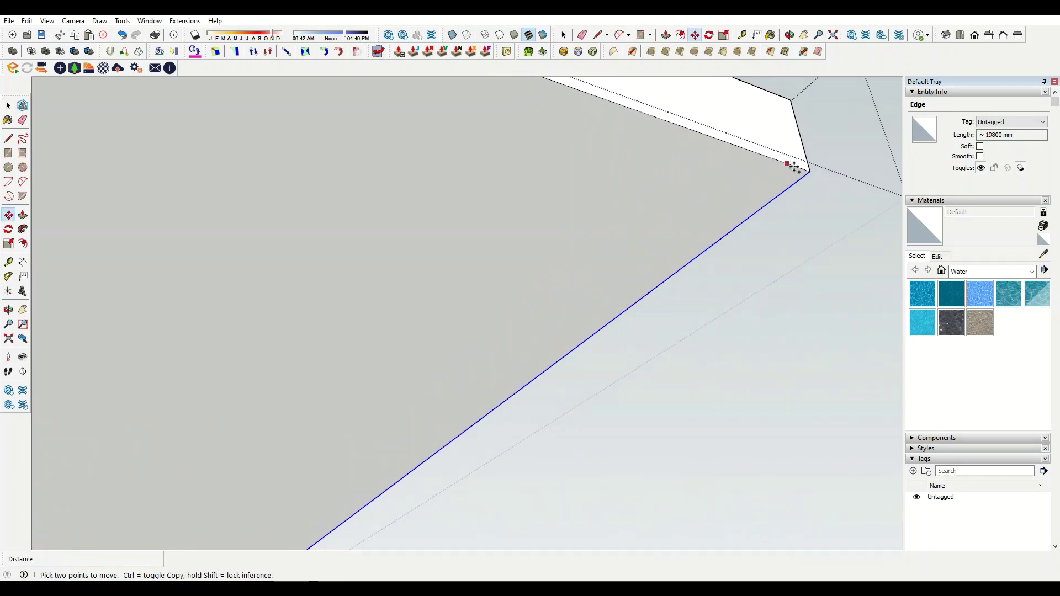
pyautogui.press('ctrl')
pyautogui.click(809, 172)
pyautogui.press('Return')
pyautogui.press('space')
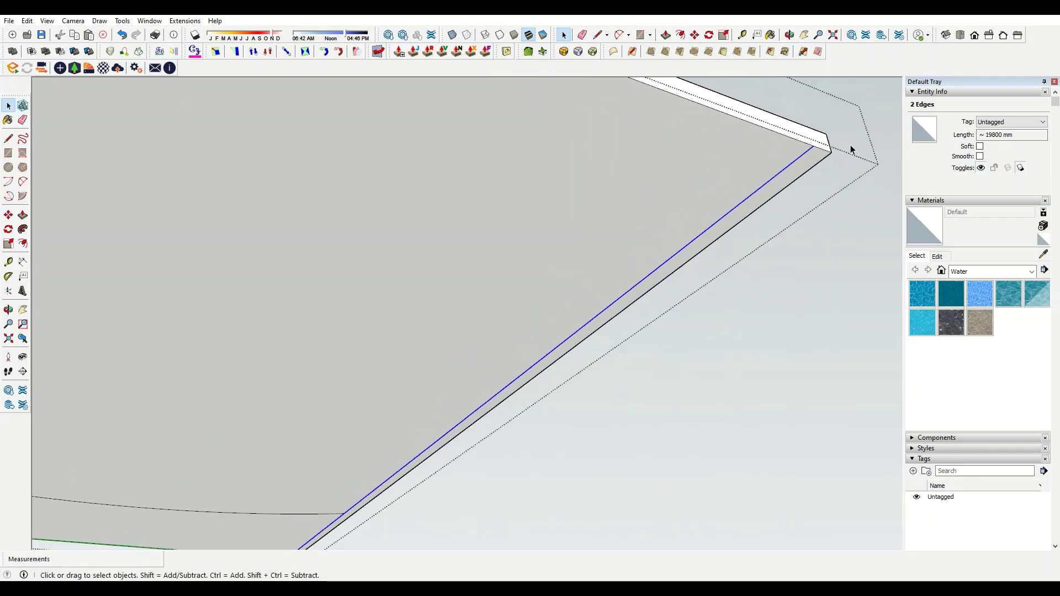
# - Draw a 2-point arc from the edge endpoint to the curve
pyautogui.scroll(-3, 683, 232)
pyautogui.scroll(-2, 777, 201)
pyautogui.scroll(5, 591, 330)
pyautogui.scroll(-3, 602, 348)
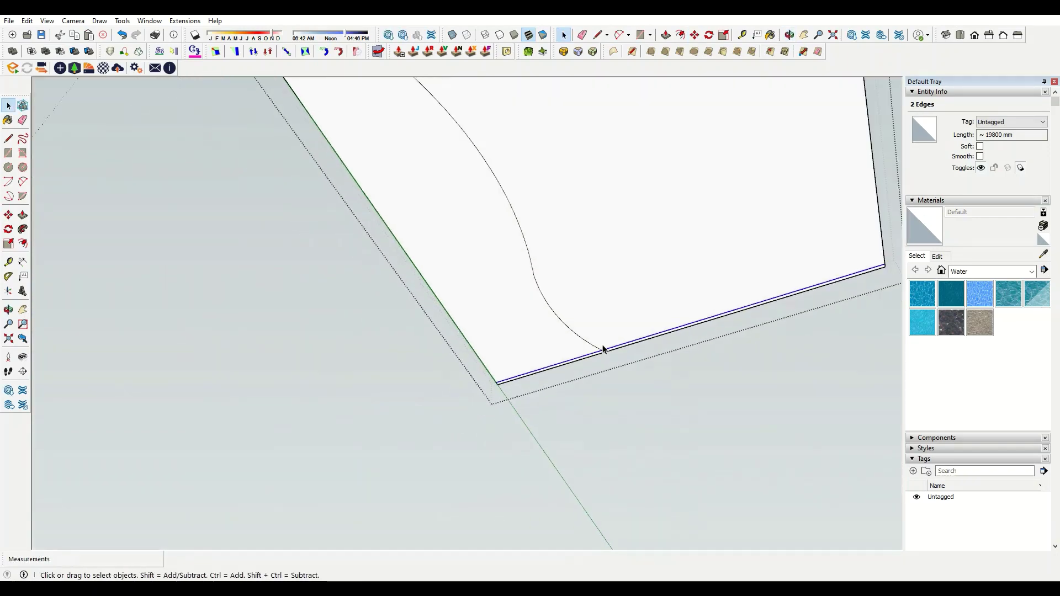
pyautogui.scroll(3, 629, 327)
pyautogui.scroll(2, 643, 359)
pyautogui.press('a')
pyautogui.click(644, 351)
pyautogui.scroll(-2, 640, 341)
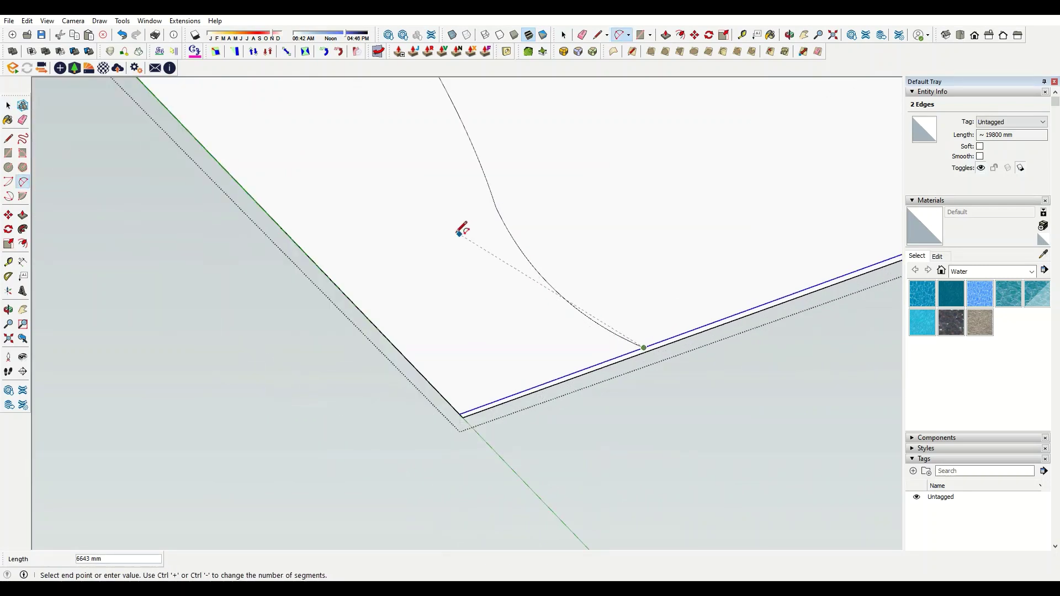
pyautogui.press('Escape')
pyautogui.scroll(2, 641, 350)
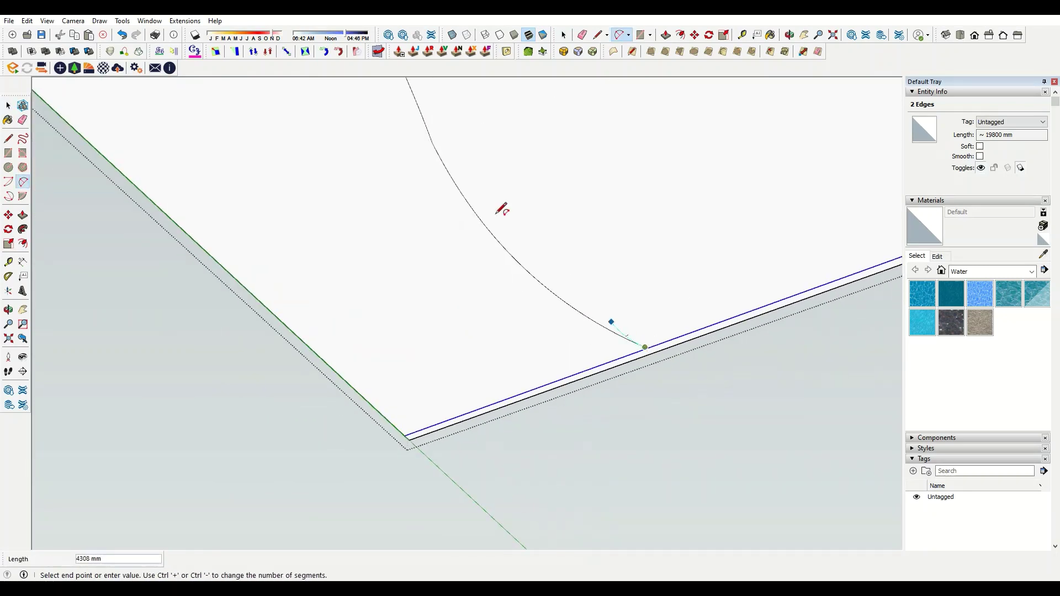
pyautogui.click(431, 144)
pyautogui.click(385, 193)
pyautogui.scroll(-2, 570, 288)
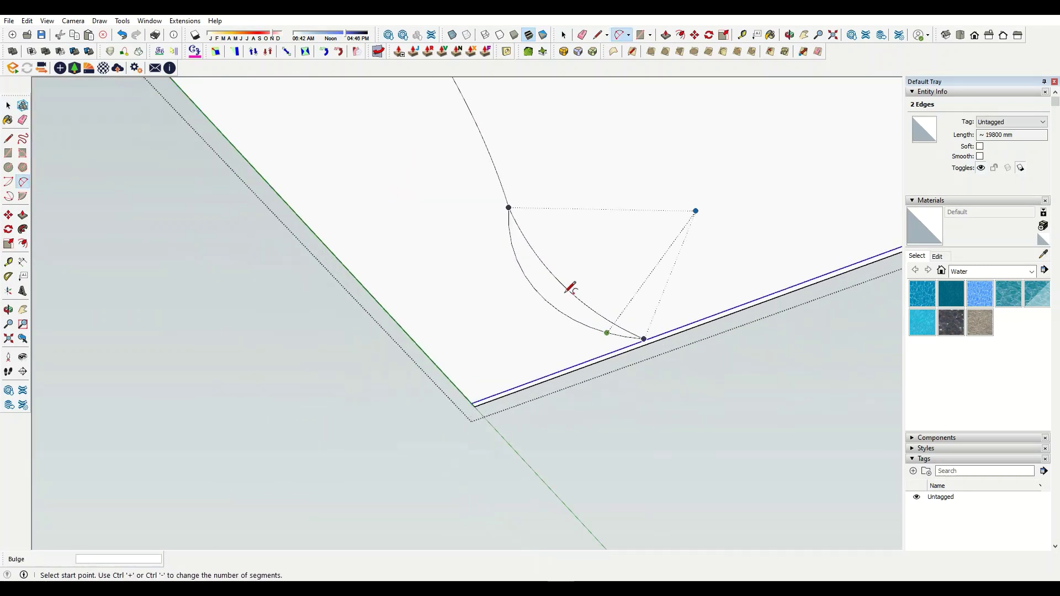
# - Draw a second arc from the curve to the far corner and erase the outer duplicate curve
pyautogui.click(509, 206)
pyautogui.scroll(-2, 607, 332)
pyautogui.moveTo(710, 431); pyautogui.dragTo(526, 277, button='middle')
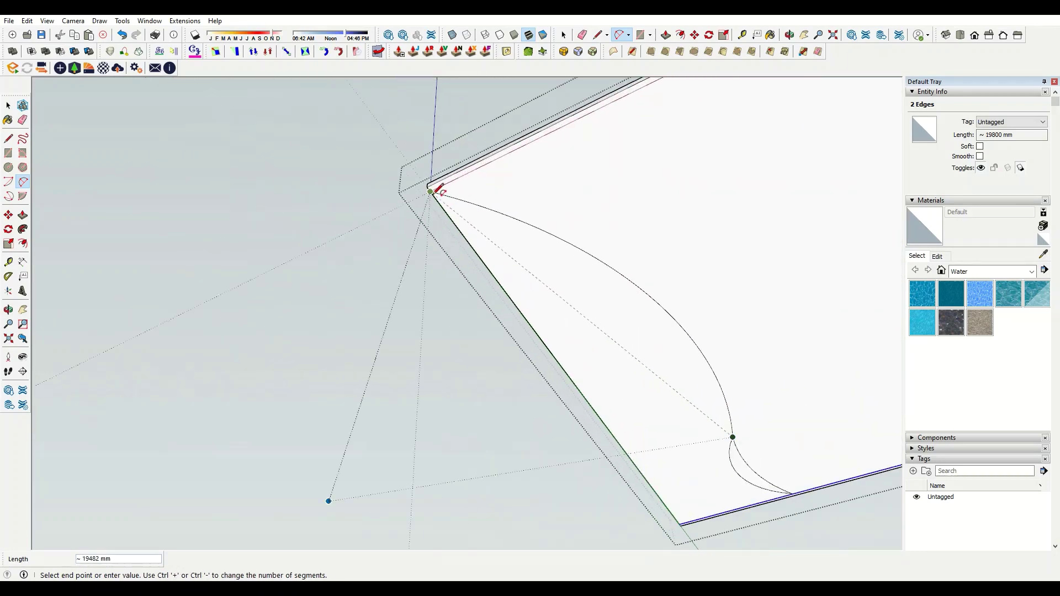
pyautogui.click(732, 437)
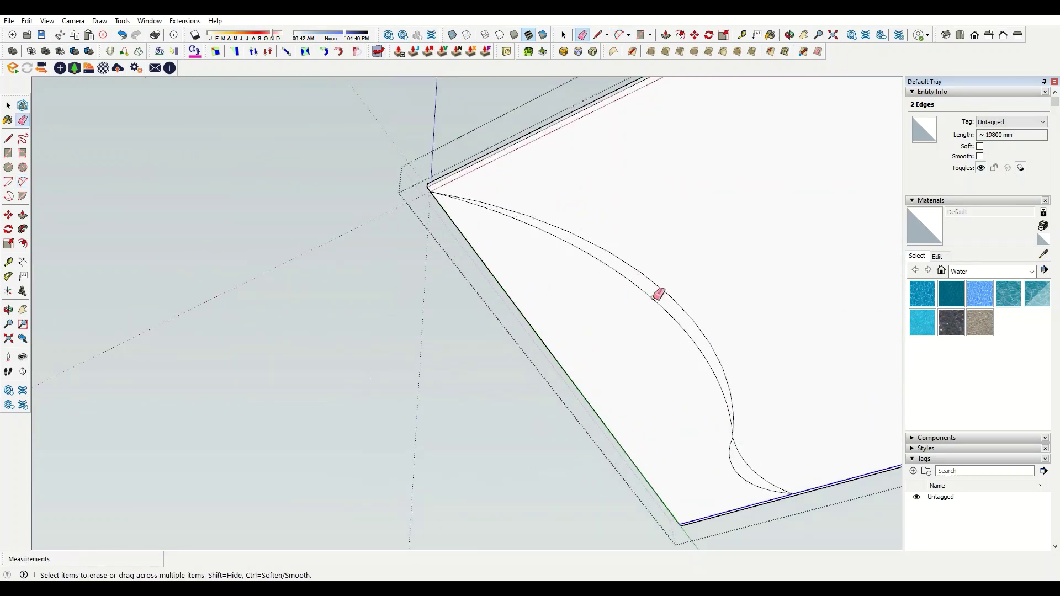
pyautogui.click(659, 294)
pyautogui.scroll(-3, 712, 421)
pyautogui.scroll(5, 632, 355)
pyautogui.press('space')
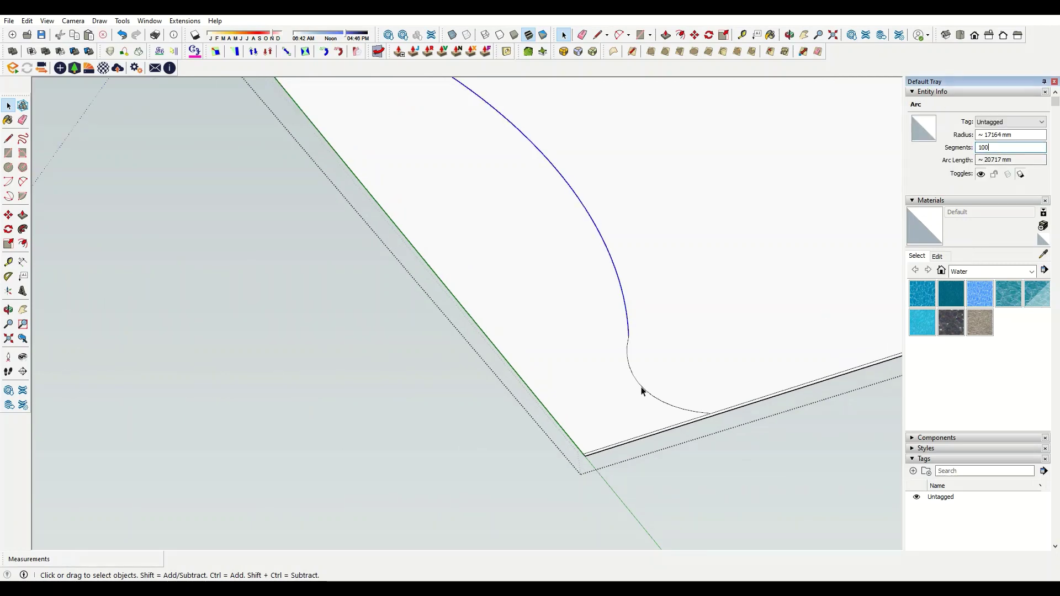
pyautogui.scroll(-3, 748, 344)
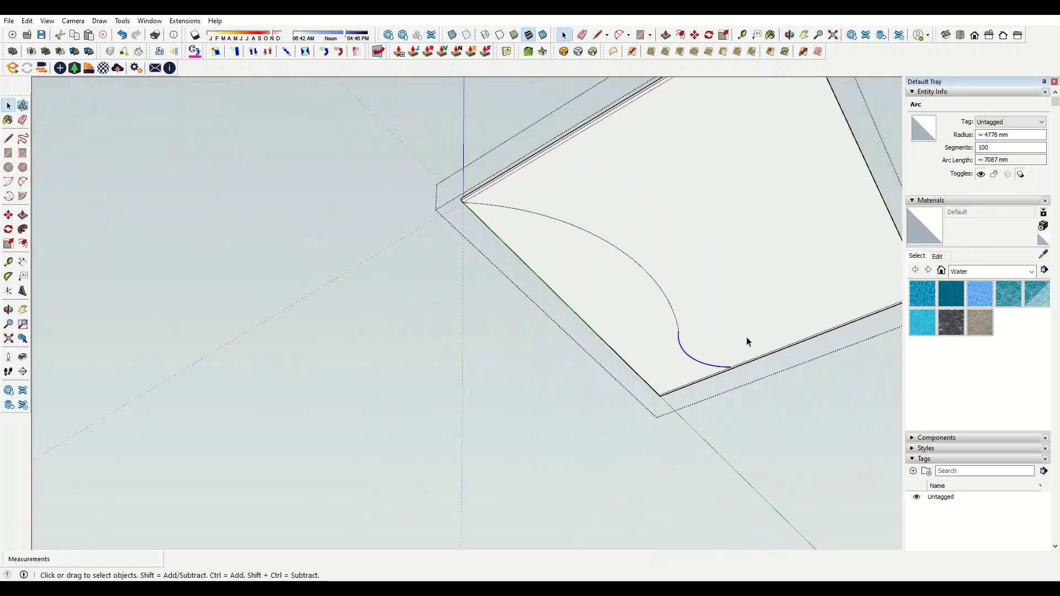
pyautogui.scroll(-1, 667, 315)
pyautogui.scroll(1, 700, 324)
# - Select the curve and complete an arc's end point and bulge beside it
pyautogui.keyDown('shift'); pyautogui.click(709, 339); pyautogui.keyUp('shift')
pyautogui.moveTo(710, 339); pyautogui.dragTo(714, 352, button='middle')
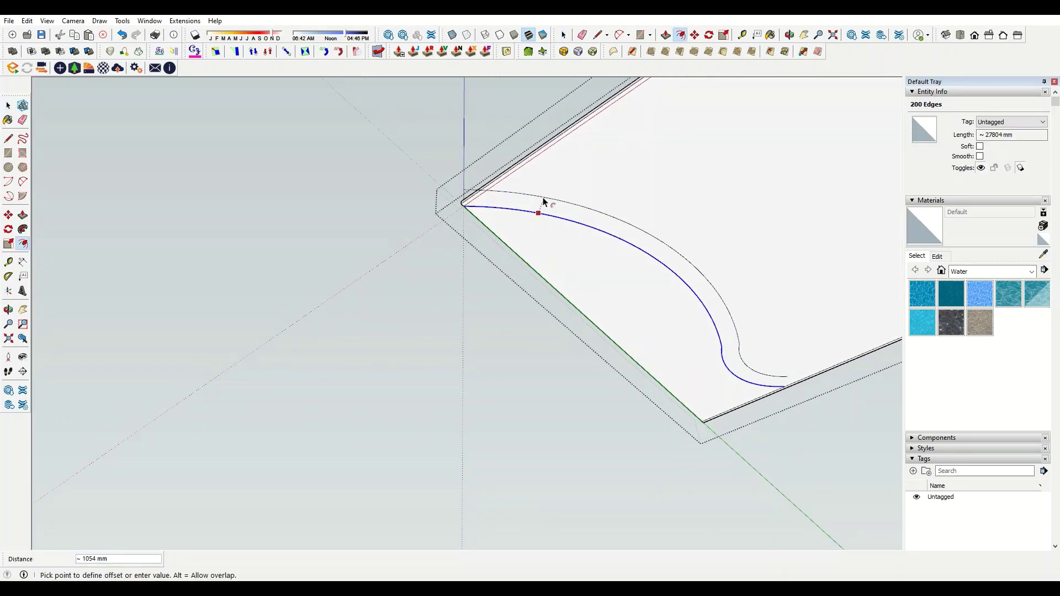
pyautogui.press('space')
pyautogui.scroll(-2, 564, 303)
pyautogui.scroll(2, 653, 282)
pyautogui.moveTo(653, 281)
pyautogui.mouseDown(button='middle')
pyautogui.moveTo(765, 331)
pyautogui.moveTo(622, 271)
pyautogui.mouseUp(button='middle')
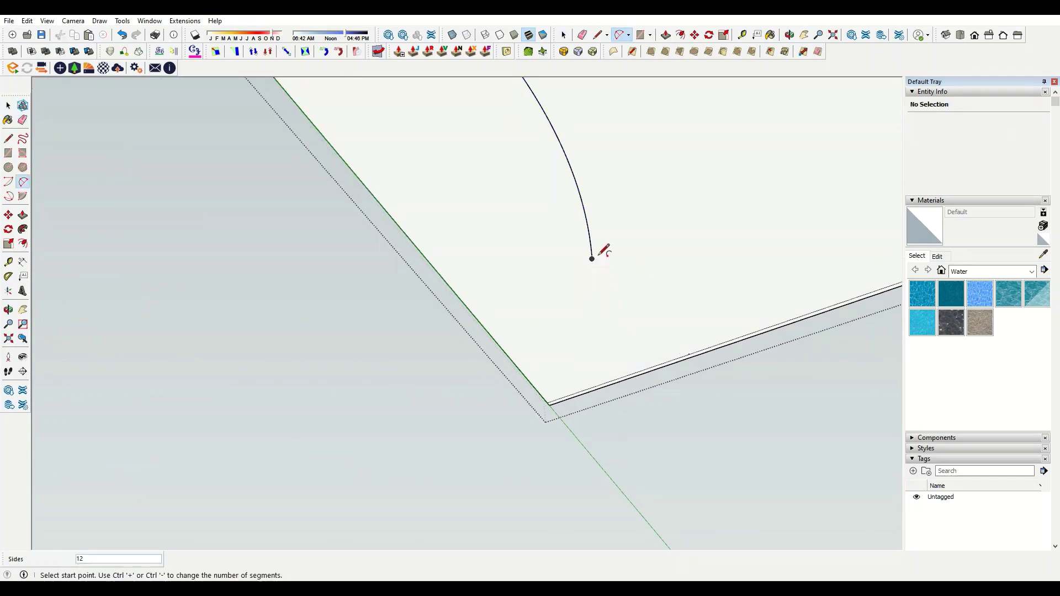
pyautogui.moveTo(697, 349); pyautogui.dragTo(690, 352, button='middle')
pyautogui.click(689, 353)
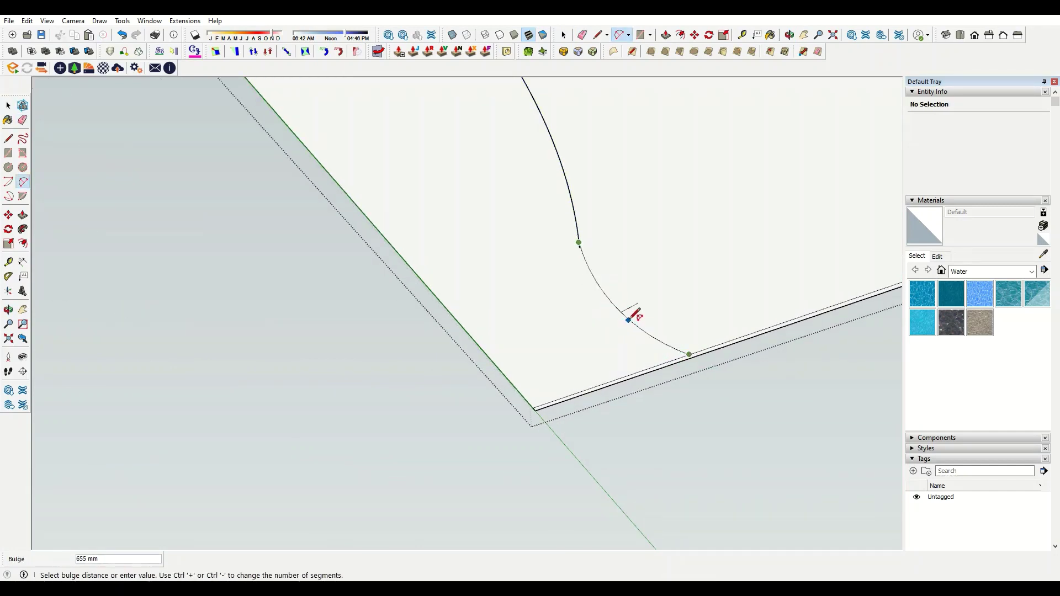
pyautogui.click(635, 314)
# - Offset the selected curve by 500 mm
pyautogui.press('e')
pyautogui.scroll(3, 606, 243)
pyautogui.scroll(-3, 549, 334)
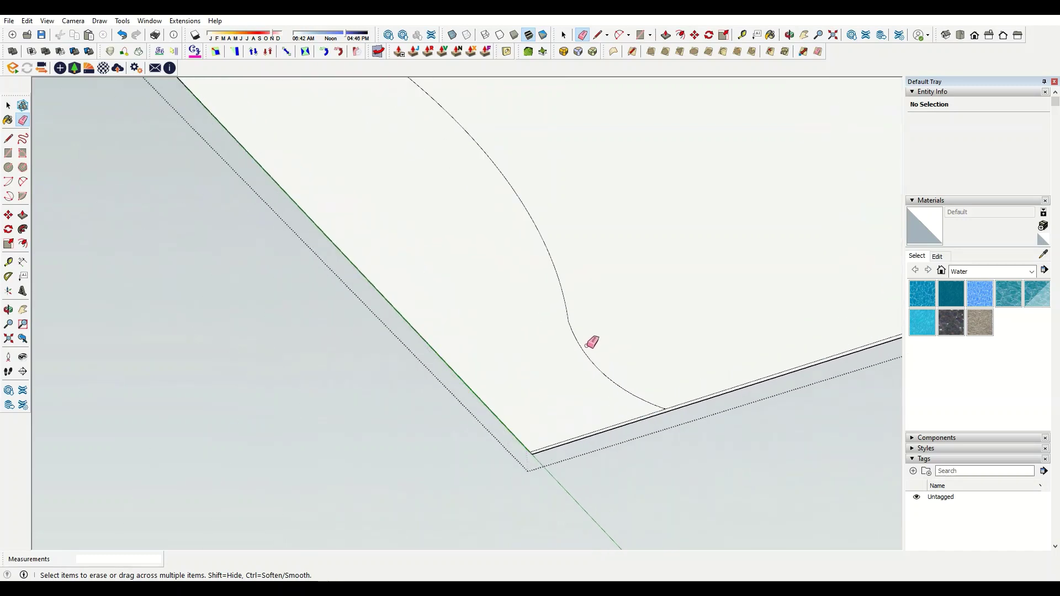
pyautogui.click(567, 318)
pyautogui.scroll(-2, 619, 353)
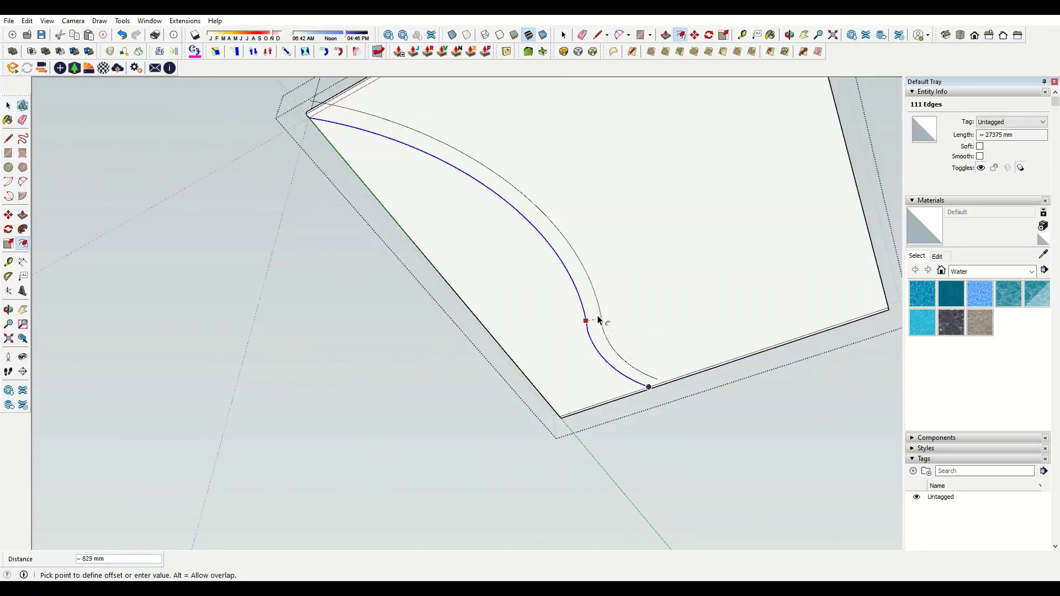
pyautogui.write('500')
pyautogui.press('Return')
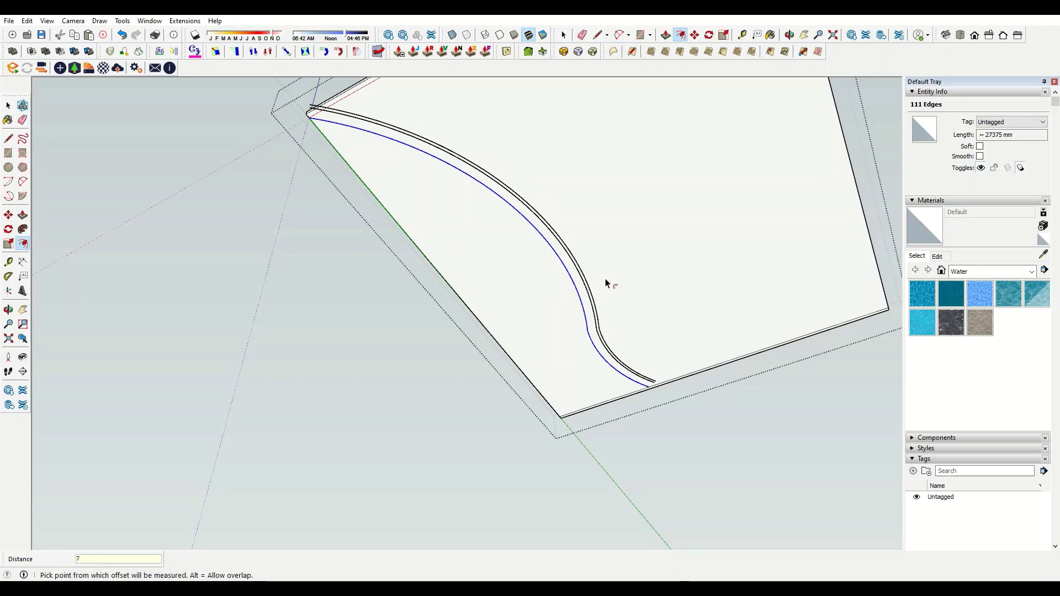
# - Erase the thick outer offset curve
pyautogui.press('space')
pyautogui.scroll(3, 350, 113)
pyautogui.scroll(2, 331, 98)
pyautogui.press('e')
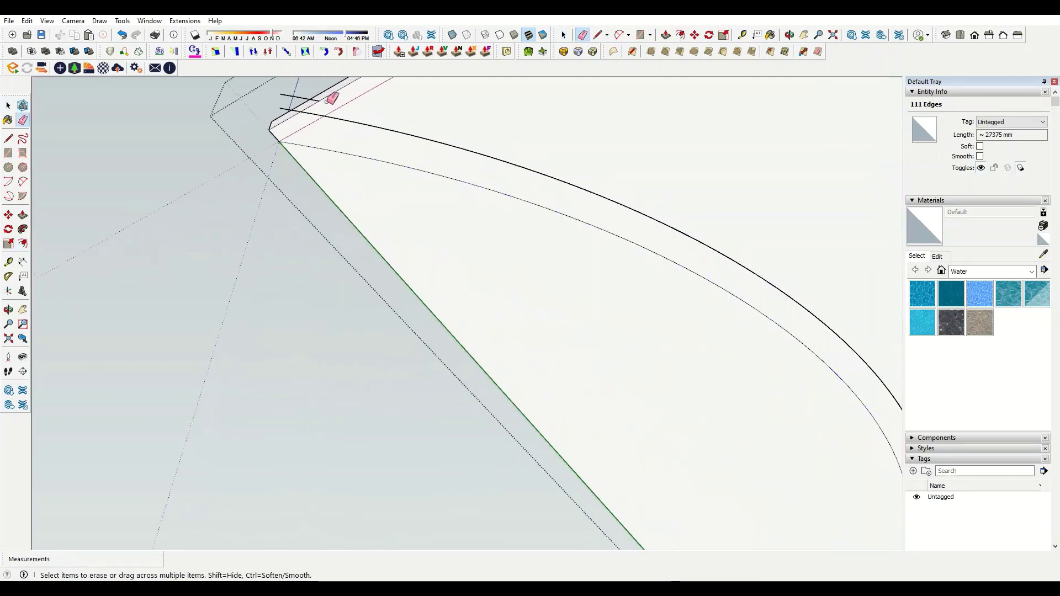
pyautogui.click(318, 110)
pyautogui.scroll(-3, 339, 123)
pyautogui.scroll(2, 451, 183)
pyautogui.press('space')
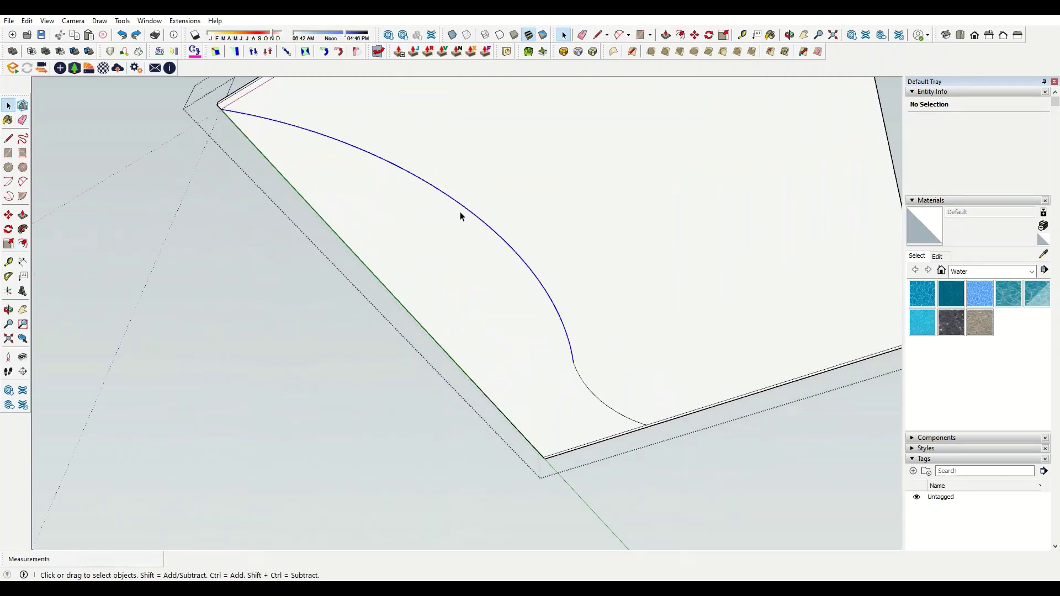
# - Offset the curved edge twice to create two parallel curves
pyautogui.click(590, 396)
pyautogui.scroll(-3, 607, 411)
pyautogui.keyDown('shift'); pyautogui.click(634, 428); pyautogui.keyUp('shift')
pyautogui.scroll(3, 379, 251)
pyautogui.scroll(2, 389, 289)
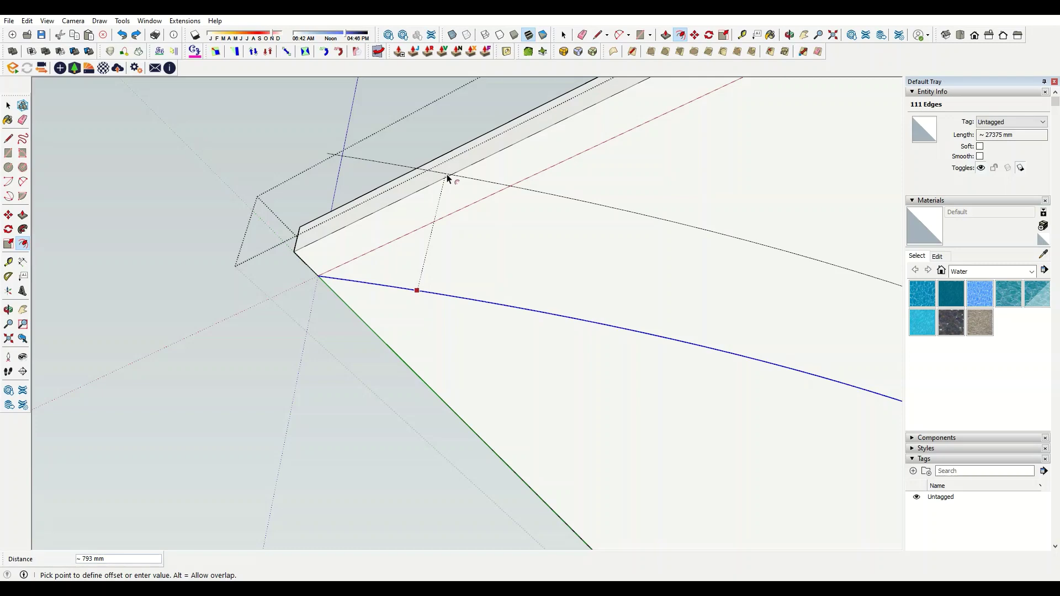
pyautogui.press('Return')
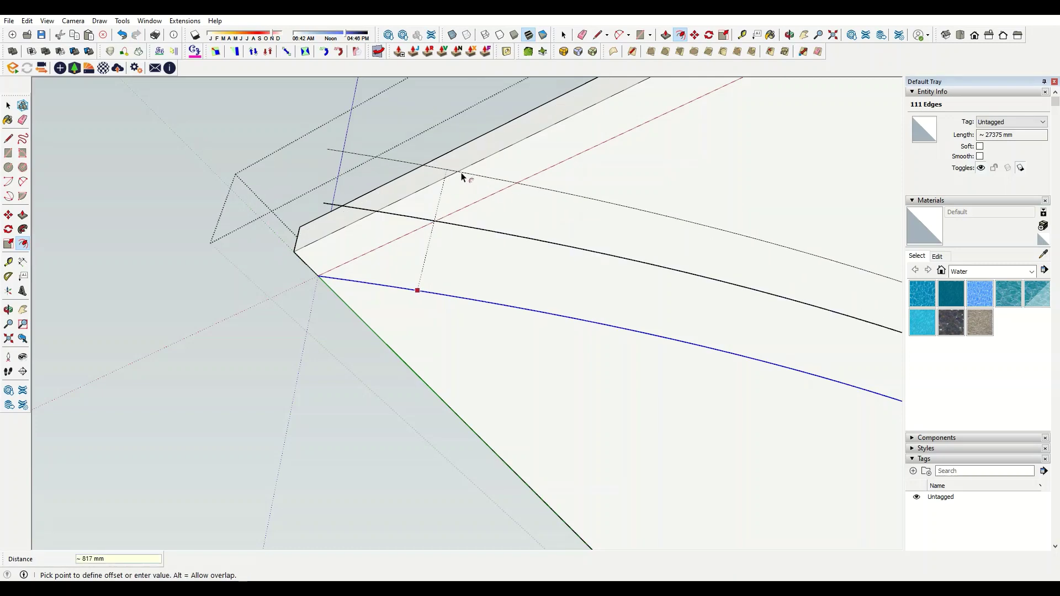
pyautogui.press('Return')
pyautogui.press('space')
# - Inspect where the curves end, start a line at an endpoint, and erase stray ends
pyautogui.moveTo(440, 194)
pyautogui.mouseDown(button='middle')
pyautogui.moveTo(362, 426)
pyautogui.moveTo(371, 362)
pyautogui.moveTo(248, 213)
pyautogui.mouseUp(button='middle')
pyautogui.scroll(-3, 248, 213)
pyautogui.scroll(5, 604, 234)
pyautogui.moveTo(604, 235); pyautogui.dragTo(575, 239, button='middle')
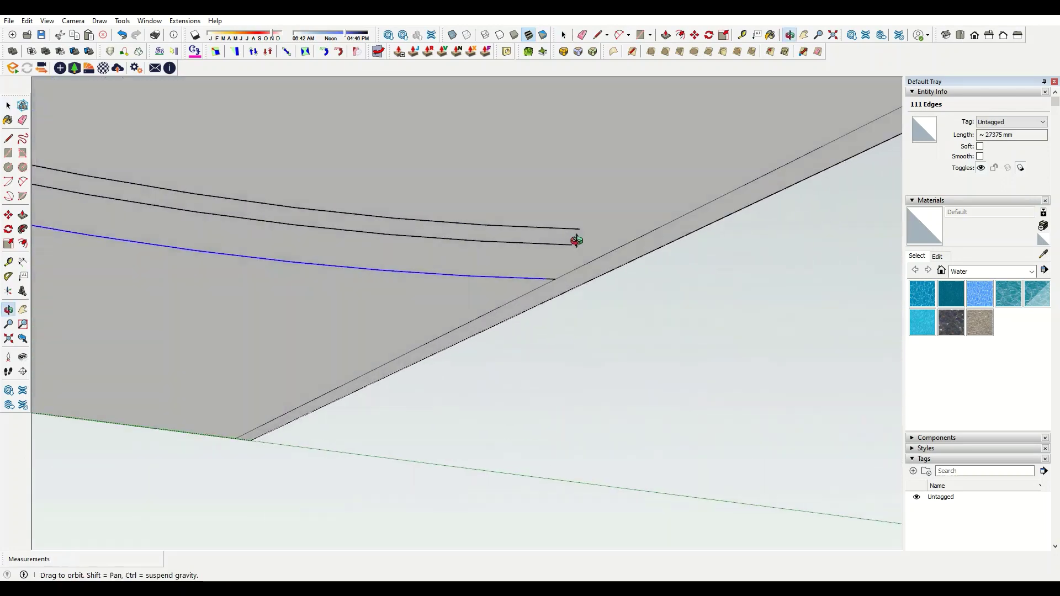
pyautogui.scroll(2, 572, 243)
pyautogui.press('l')
pyautogui.click(567, 233)
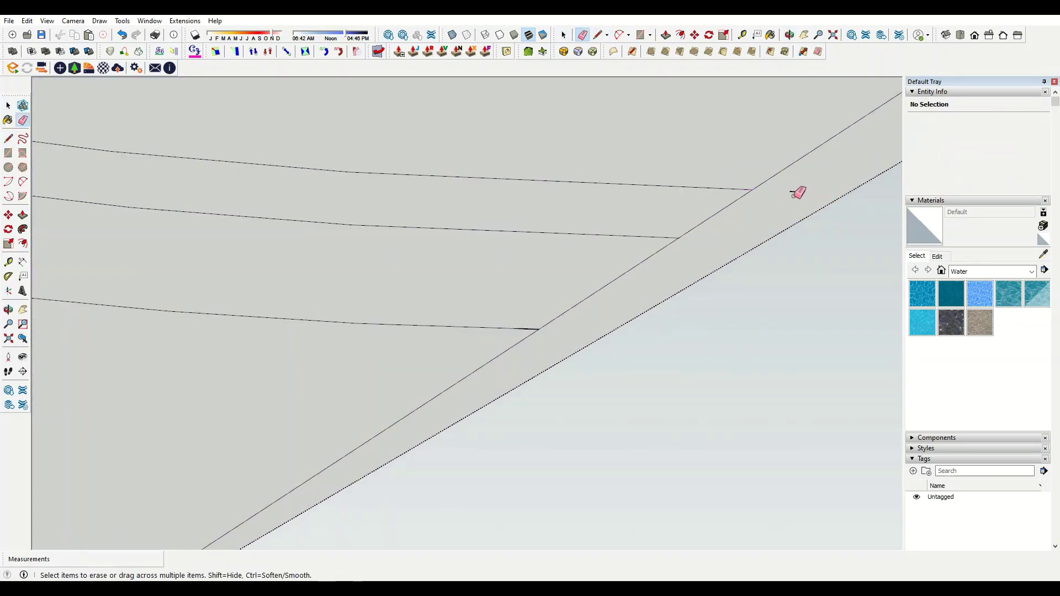
pyautogui.moveTo(795, 193); pyautogui.dragTo(691, 282, button='middle')
pyautogui.press('space')
pyautogui.moveTo(753, 329)
pyautogui.mouseDown(button='middle')
pyautogui.moveTo(771, 354)
pyautogui.moveTo(516, 270)
pyautogui.moveTo(496, 239)
pyautogui.mouseUp(button='middle')
pyautogui.press('e')
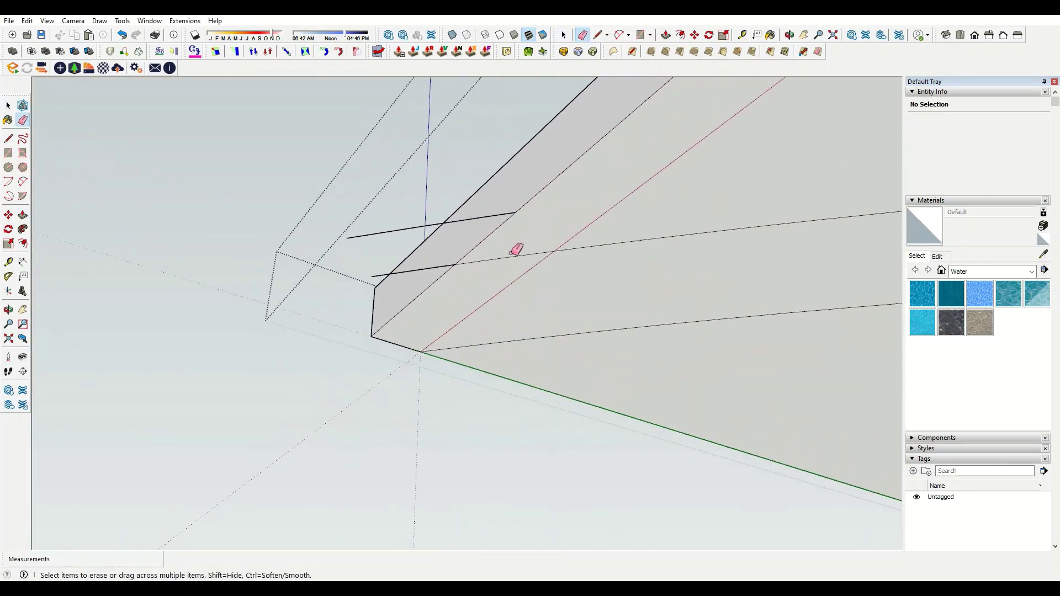
pyautogui.press('space')
# - Orbit and zoom out to see the whole slab
pyautogui.moveTo(432, 261)
pyautogui.mouseDown(button='middle')
pyautogui.moveTo(350, 260)
pyautogui.moveTo(541, 272)
pyautogui.moveTo(403, 260)
pyautogui.mouseUp(button='middle')
pyautogui.scroll(-5, 577, 248)
pyautogui.scroll(3, 577, 247)
pyautogui.scroll(-2, 497, 272)
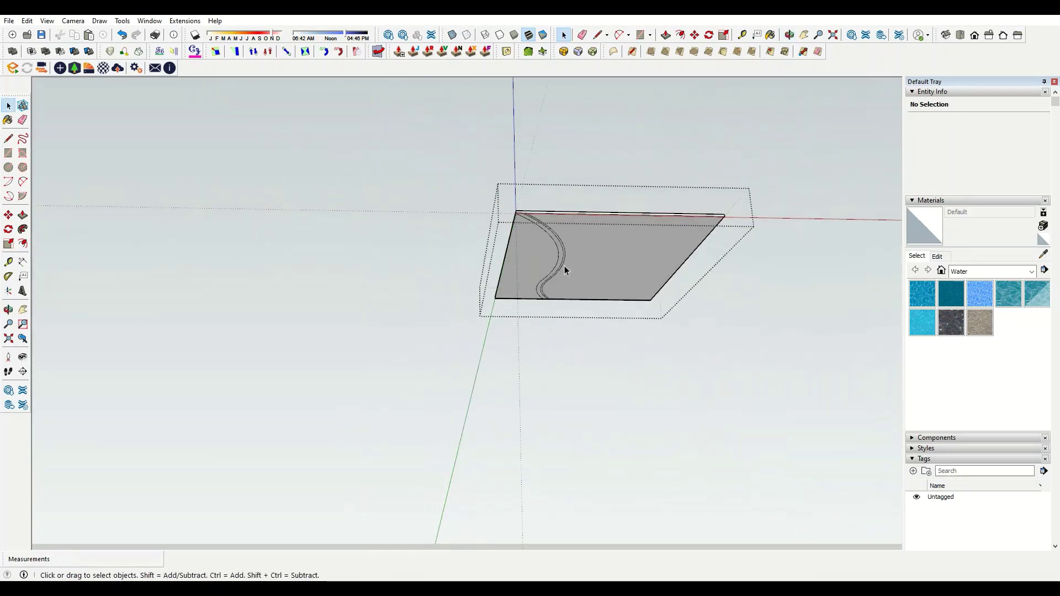
pyautogui.scroll(2, 563, 267)
pyautogui.scroll(3, 525, 246)
pyautogui.scroll(3, 503, 367)
# - Select the slab's bottom edge and measure distances with the Tape Measure
pyautogui.click(495, 374)
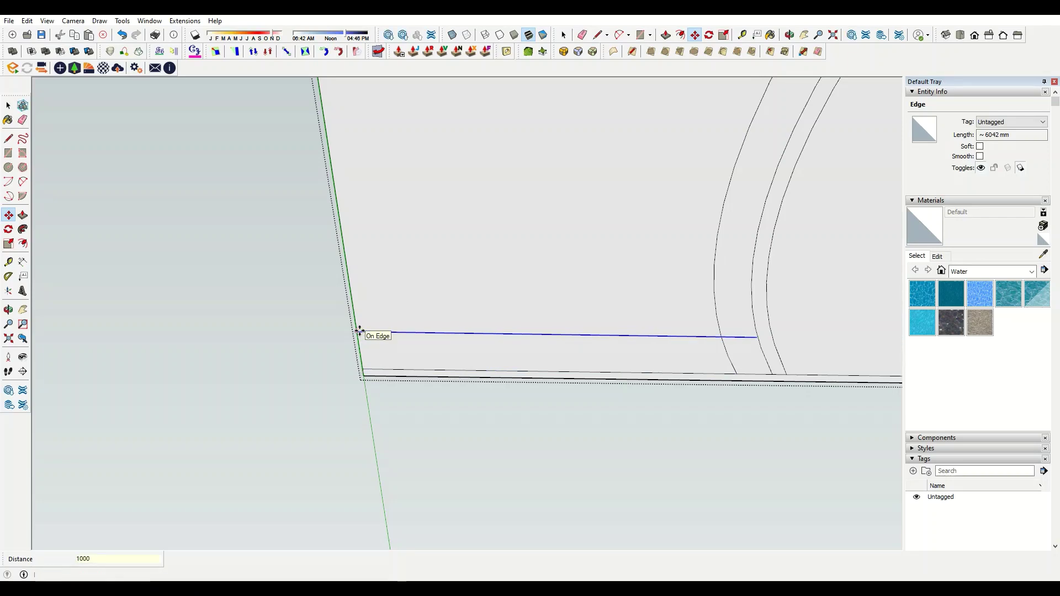
pyautogui.moveTo(508, 337)
pyautogui.mouseDown(button='middle')
pyautogui.moveTo(734, 431)
pyautogui.moveTo(765, 379)
pyautogui.mouseUp(button='middle')
pyautogui.scroll(2, 765, 379)
pyautogui.press('t')
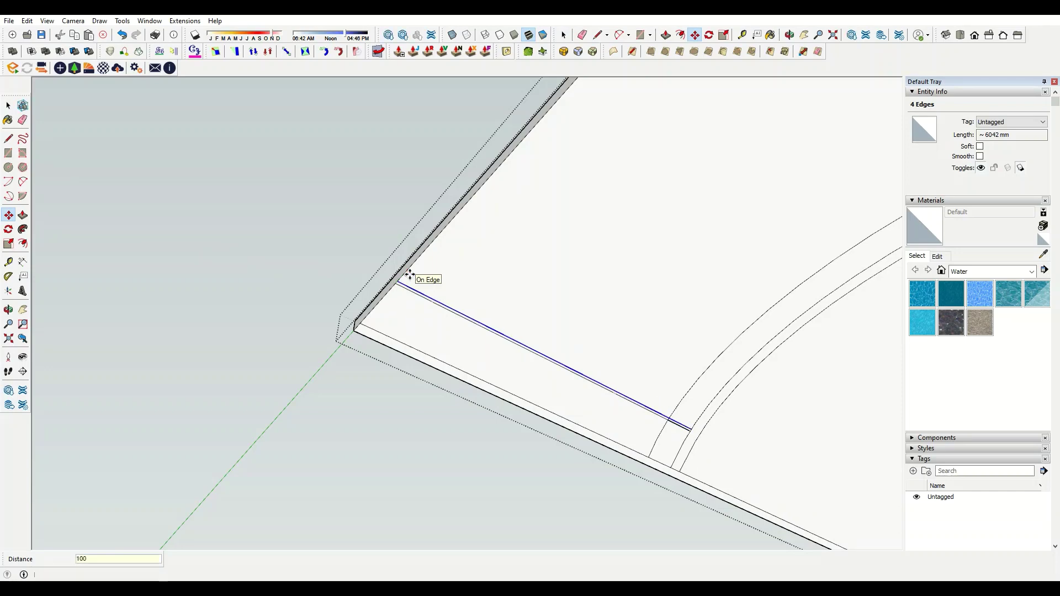
pyautogui.press('e')
pyautogui.scroll(2, 686, 431)
# - Orbit so the slab edge runs horizontally, cancel the guide, and zoom out
pyautogui.moveTo(686, 431)
pyautogui.mouseDown(button='middle')
pyautogui.moveTo(656, 360)
pyautogui.moveTo(434, 379)
pyautogui.mouseUp(button='middle')
pyautogui.scroll(2, 718, 331)
pyautogui.scroll(3, 715, 334)
pyautogui.scroll(2, 701, 324)
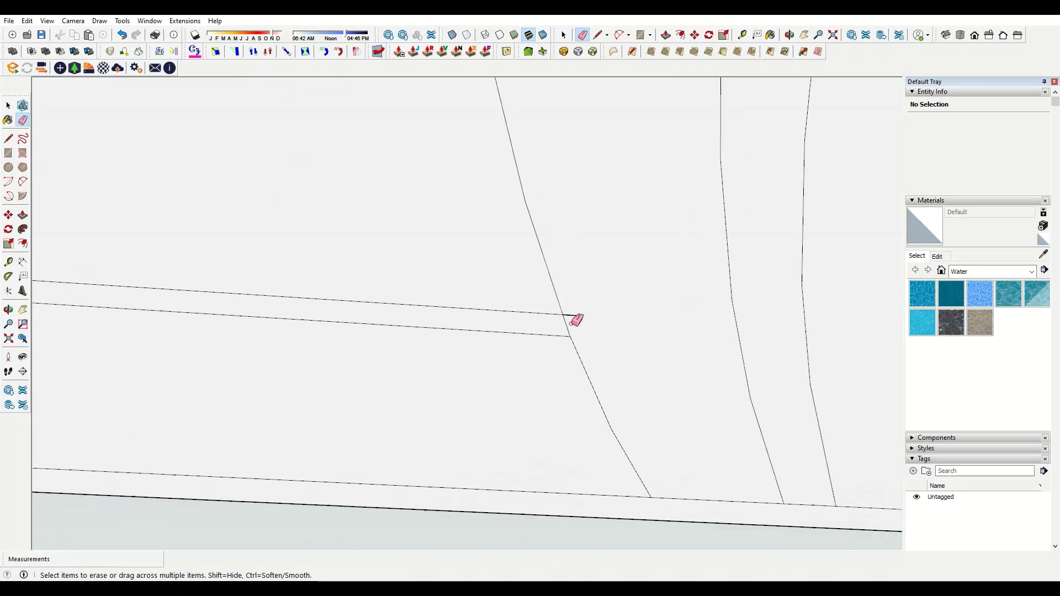
pyautogui.press('space')
pyautogui.scroll(-3, 679, 367)
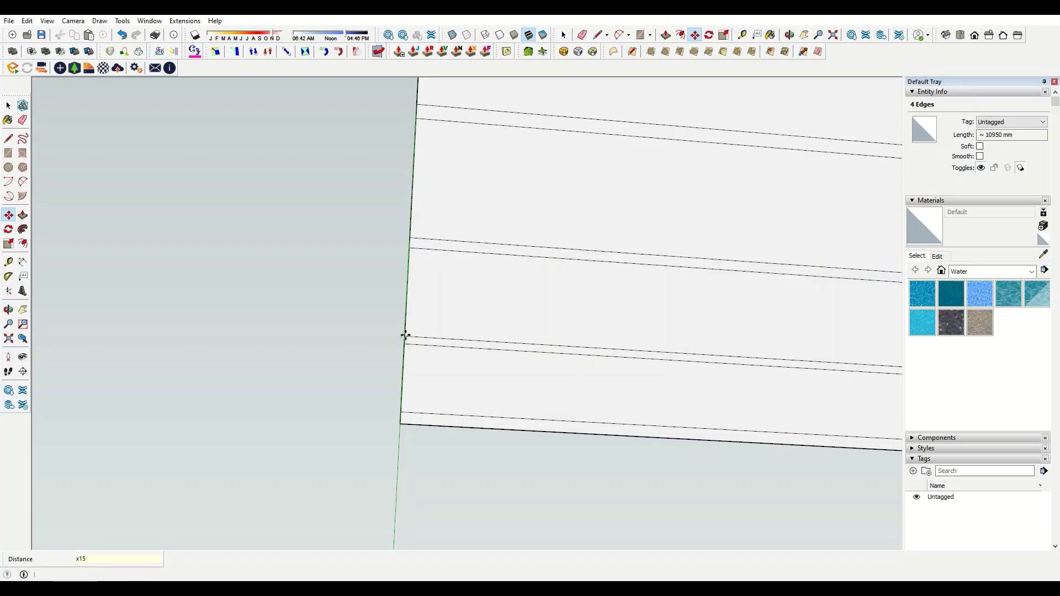
pyautogui.scroll(-3, 405, 335)
pyautogui.scroll(-3, 300, 350)
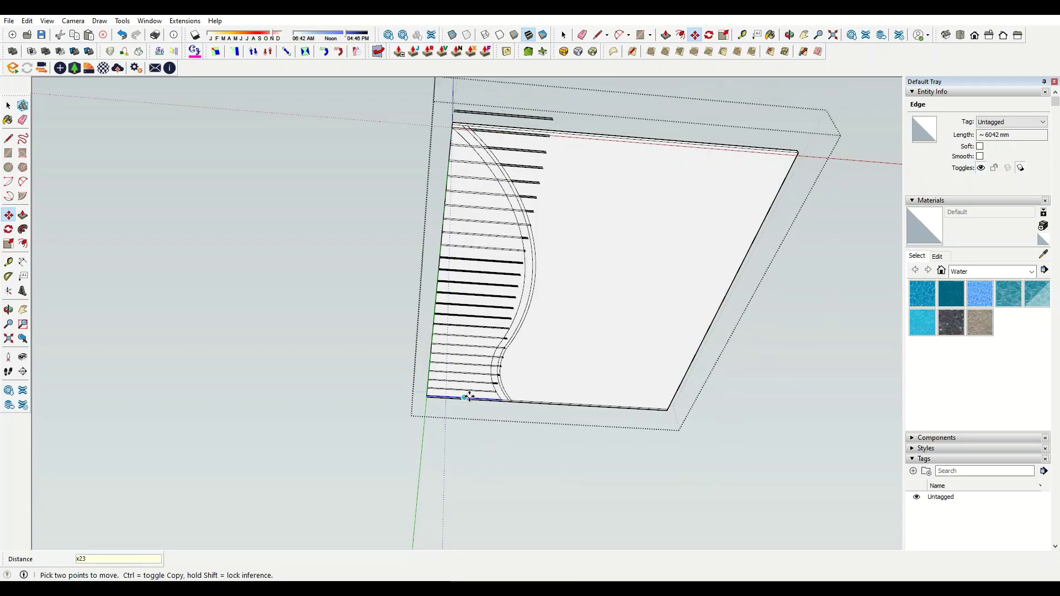
# - Zoom in on the slope and erase the two short edges between the curves
pyautogui.scroll(2, 541, 119)
pyautogui.scroll(2, 542, 130)
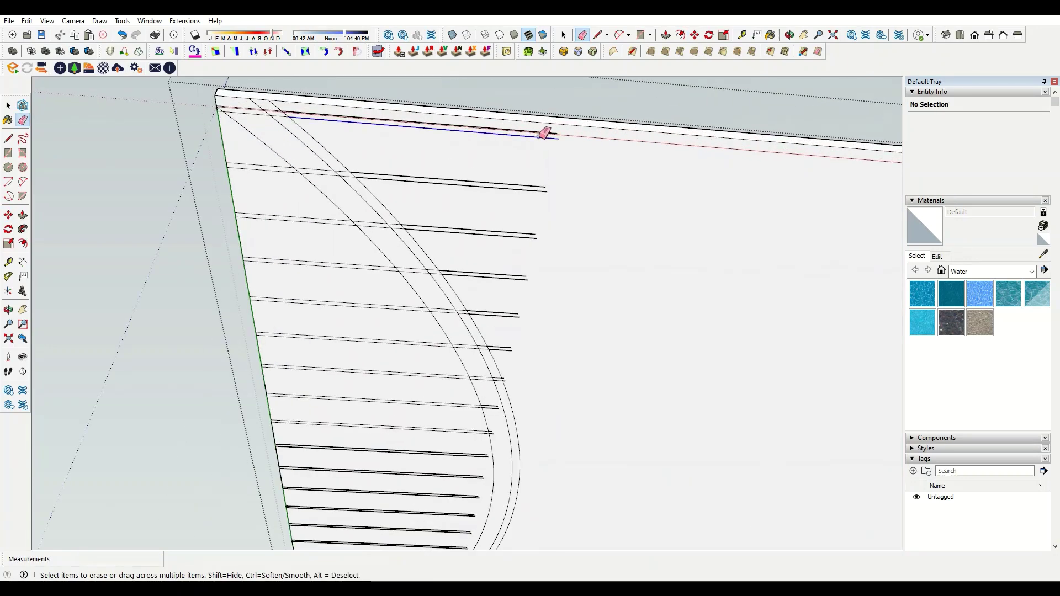
pyautogui.scroll(1, 407, 180)
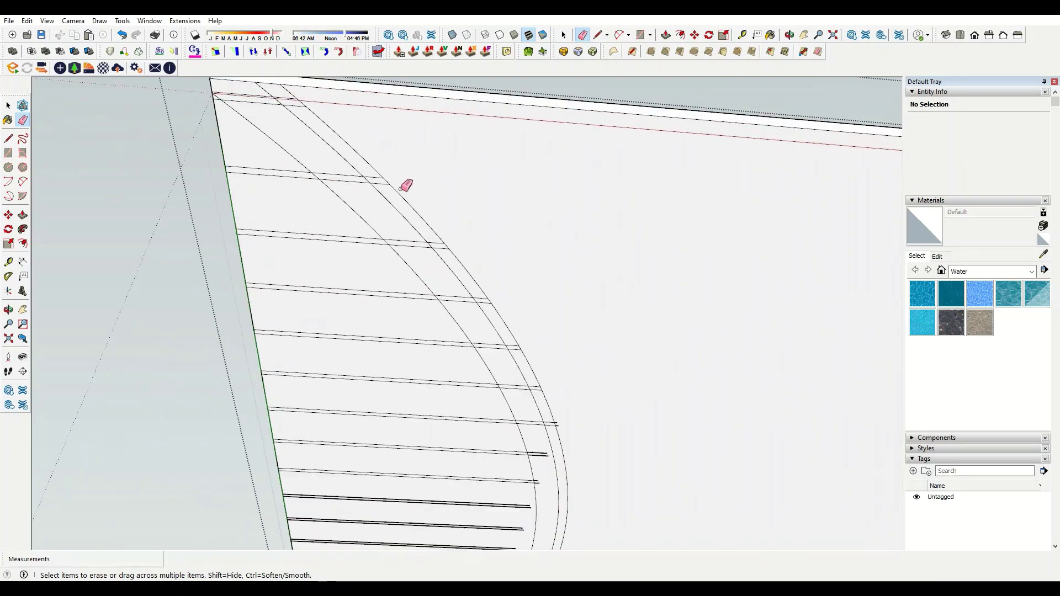
pyautogui.scroll(2, 374, 187)
pyautogui.scroll(-3, 347, 163)
pyautogui.scroll(1, 407, 156)
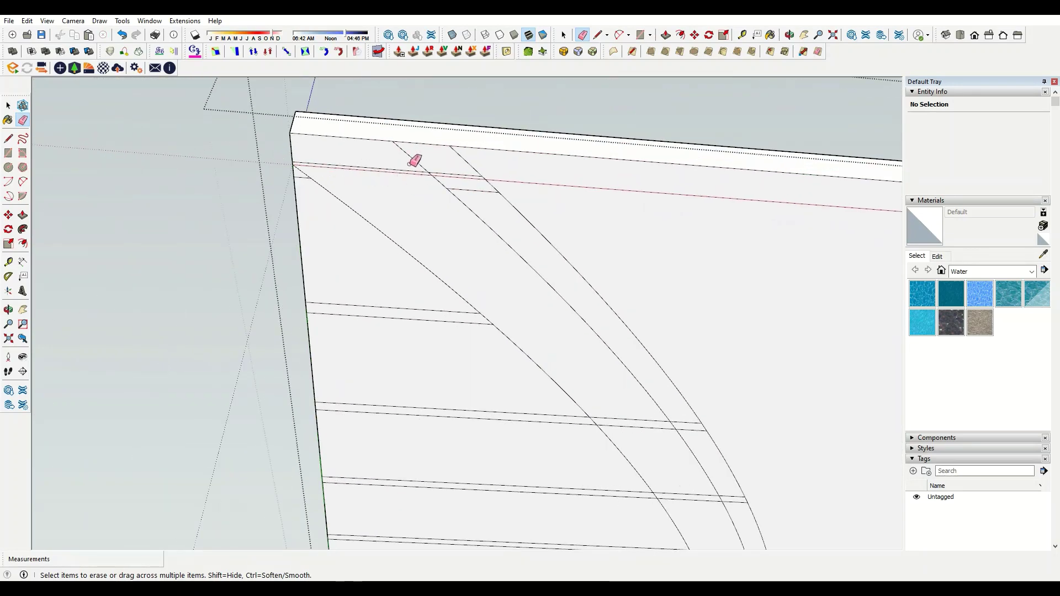
pyautogui.scroll(1, 441, 164)
pyautogui.scroll(1, 420, 136)
pyautogui.scroll(2, 516, 265)
pyautogui.scroll(1, 578, 263)
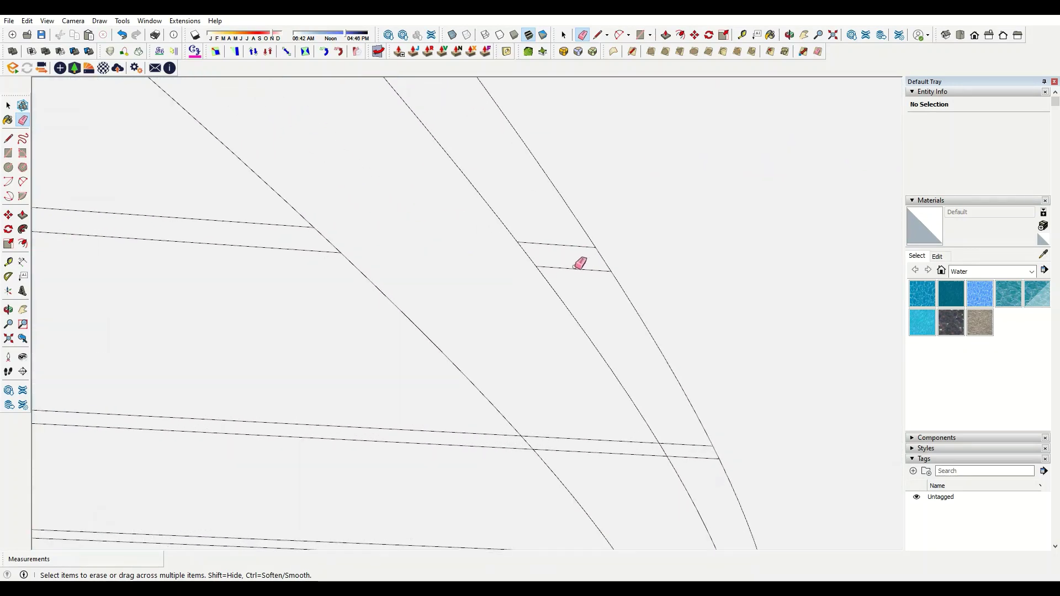
pyautogui.scroll(-1, 545, 225)
pyautogui.scroll(2, 577, 336)
pyautogui.scroll(1, 608, 342)
pyautogui.scroll(-2, 596, 340)
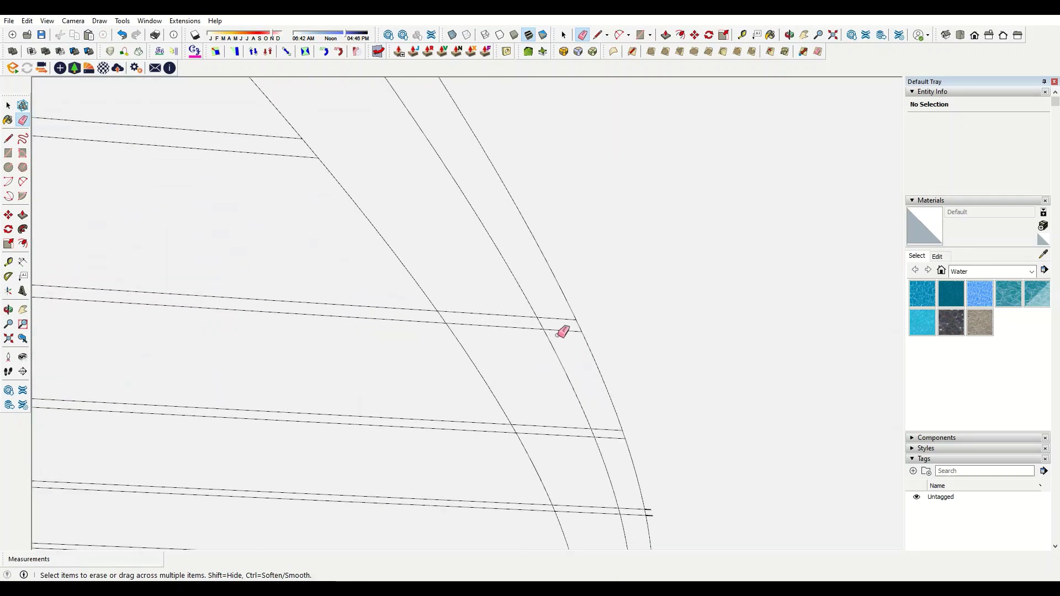
pyautogui.scroll(2, 530, 312)
pyautogui.scroll(-1, 560, 320)
pyautogui.scroll(1, 584, 362)
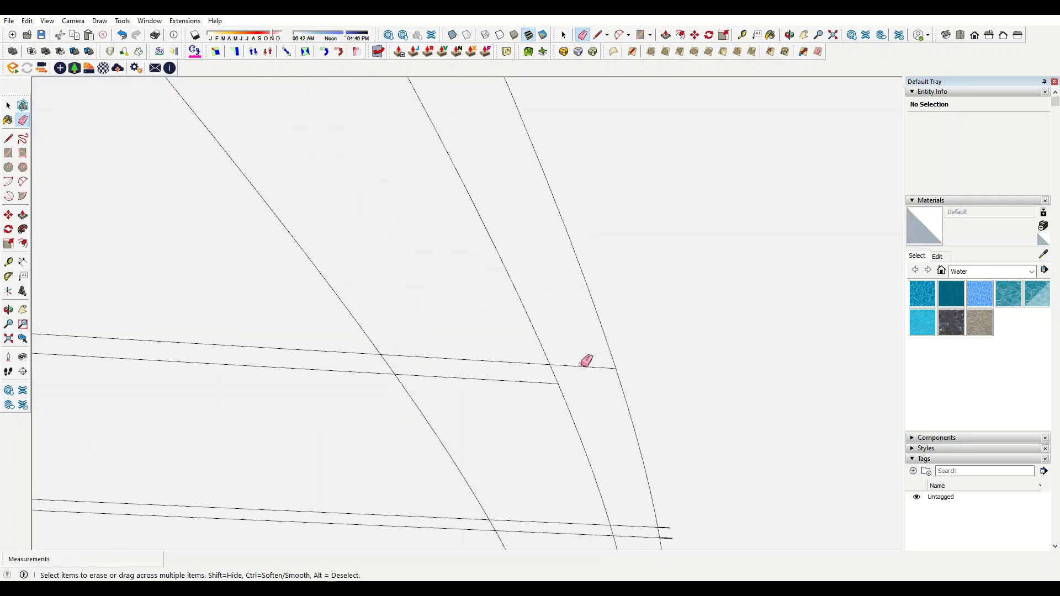
pyautogui.scroll(-1, 452, 270)
pyautogui.scroll(1, 528, 344)
pyautogui.scroll(2, 533, 344)
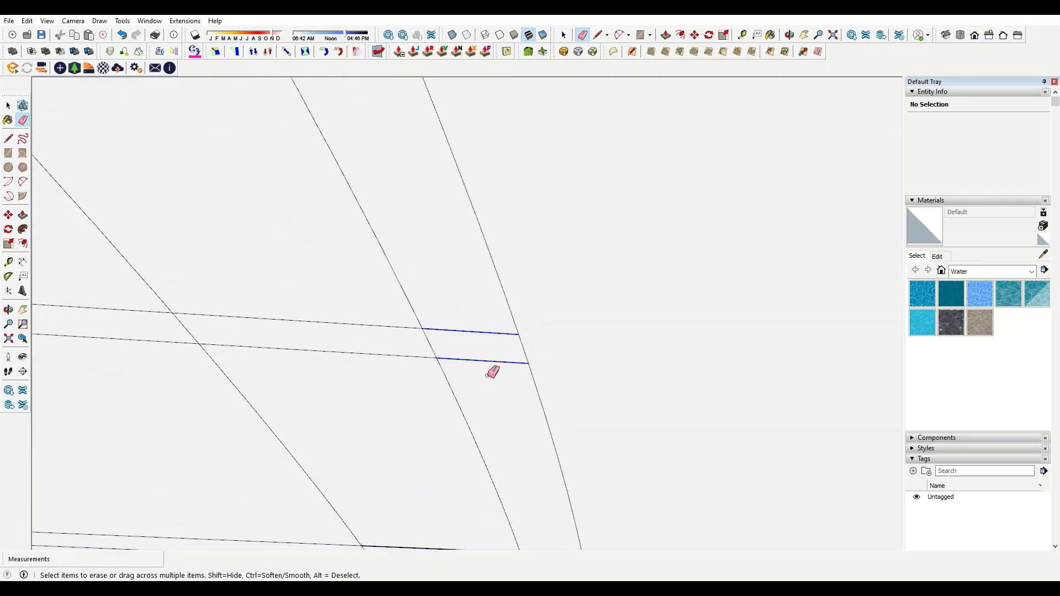
pyautogui.scroll(-2, 488, 376)
pyautogui.scroll(1, 499, 469)
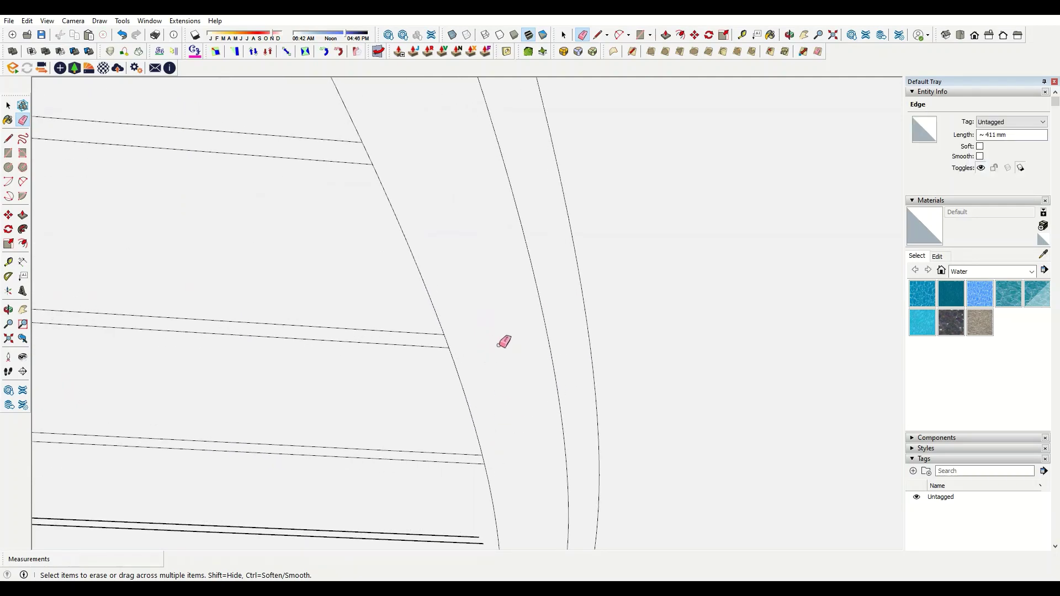
pyautogui.scroll(-2, 504, 276)
pyautogui.scroll(1, 490, 407)
pyautogui.scroll(2, 485, 371)
pyautogui.scroll(1, 480, 251)
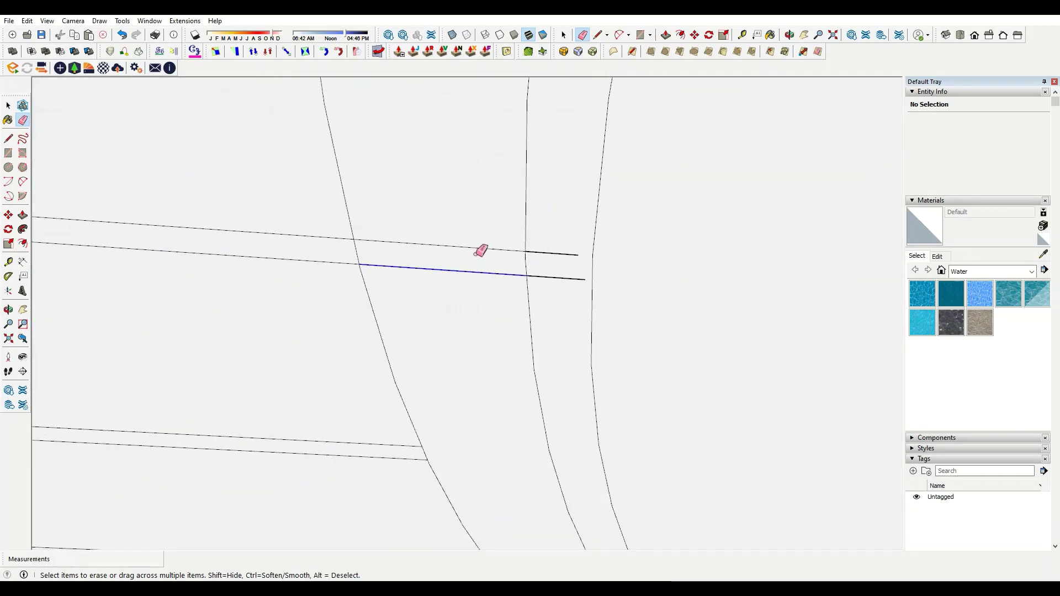
pyautogui.scroll(-2, 574, 260)
pyautogui.scroll(2, 574, 276)
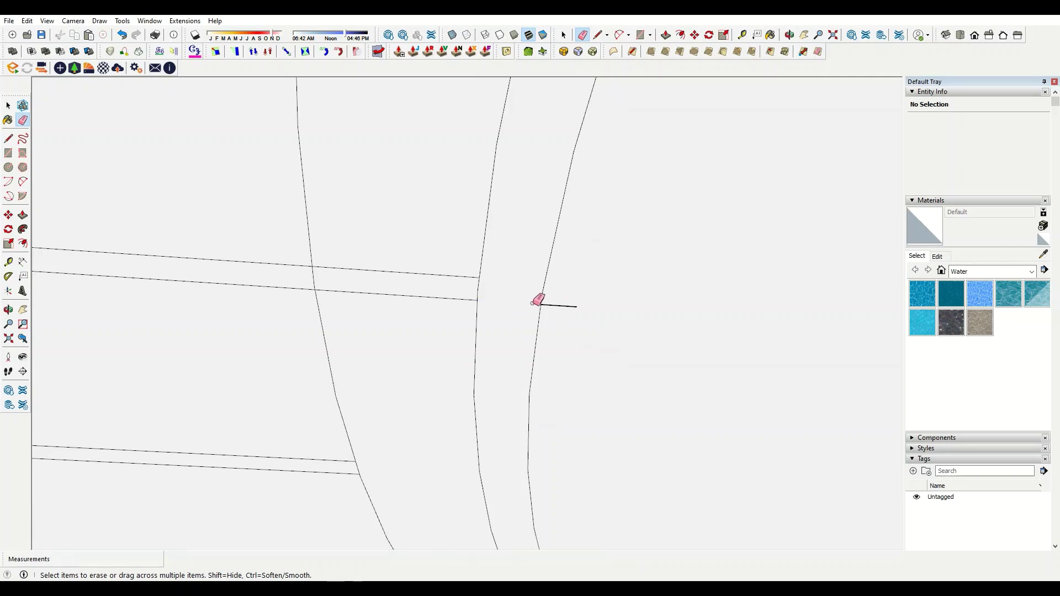
pyautogui.moveTo(447, 293); pyautogui.dragTo(448, 274)
pyautogui.scroll(-2, 475, 221)
pyautogui.scroll(2, 539, 199)
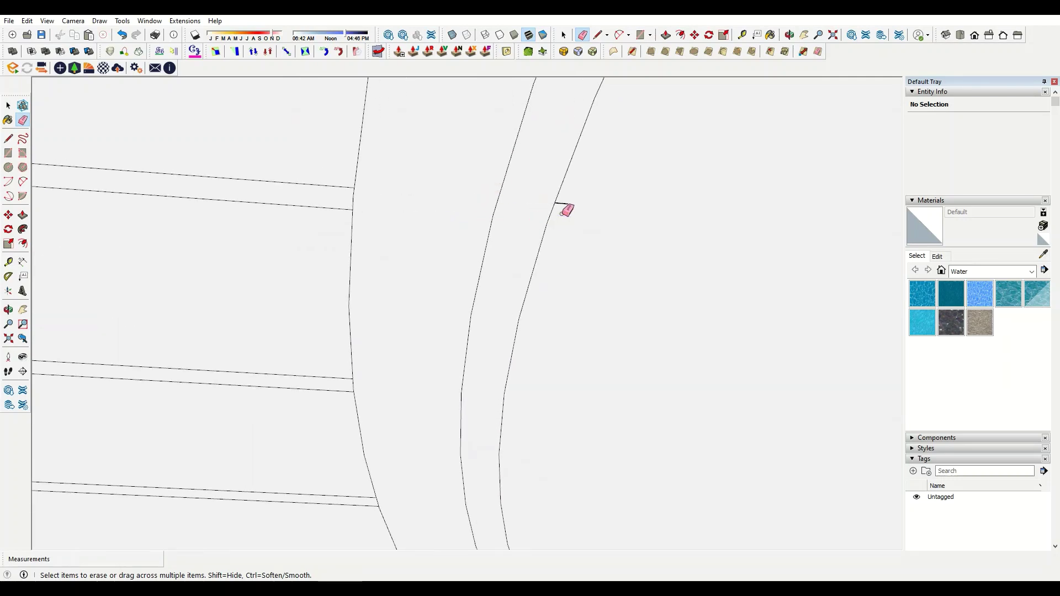
pyautogui.scroll(-2, 553, 238)
pyautogui.scroll(1, 513, 287)
pyautogui.scroll(1, 523, 242)
pyautogui.scroll(1, 453, 265)
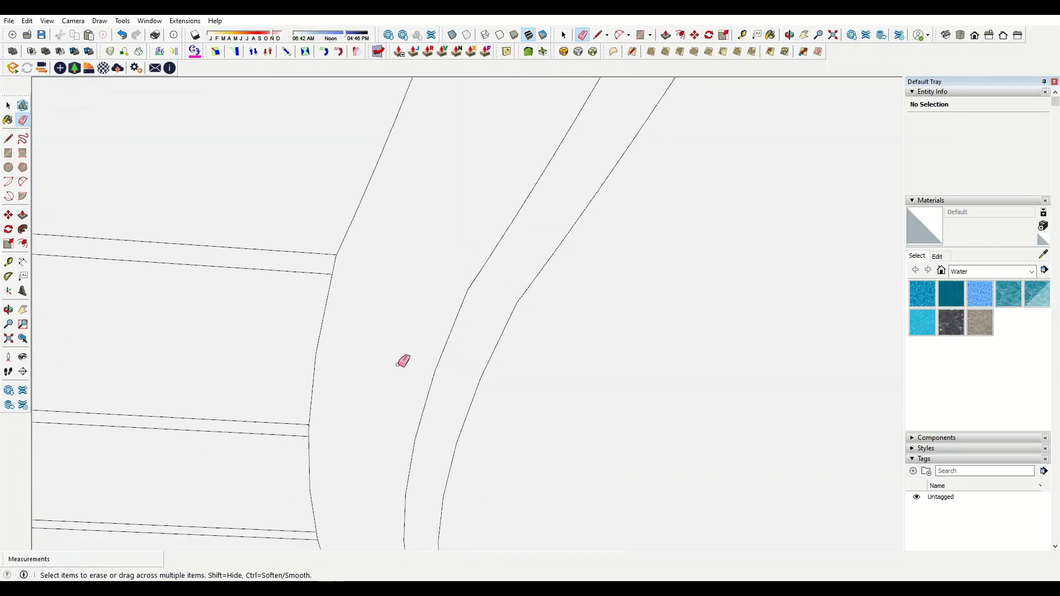
pyautogui.scroll(-2, 435, 246)
pyautogui.scroll(-1, 419, 204)
pyautogui.scroll(3, 394, 237)
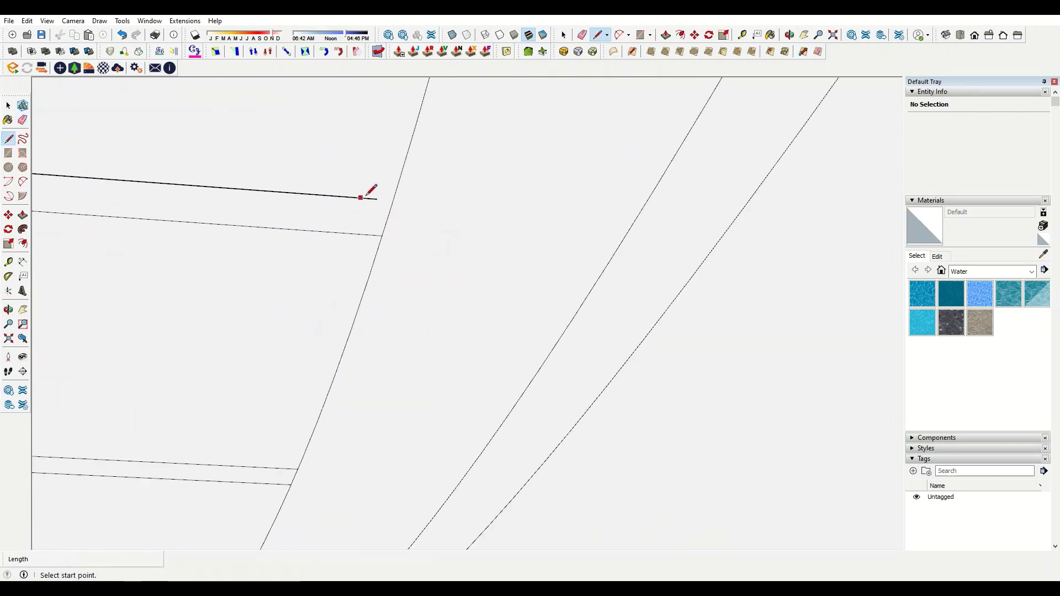
# - Cancel the unfinished line and erase the step-line pieces overhanging the curve
pyautogui.press('e')
pyautogui.scroll(-2, 387, 276)
pyautogui.scroll(1, 353, 222)
pyautogui.press('l')
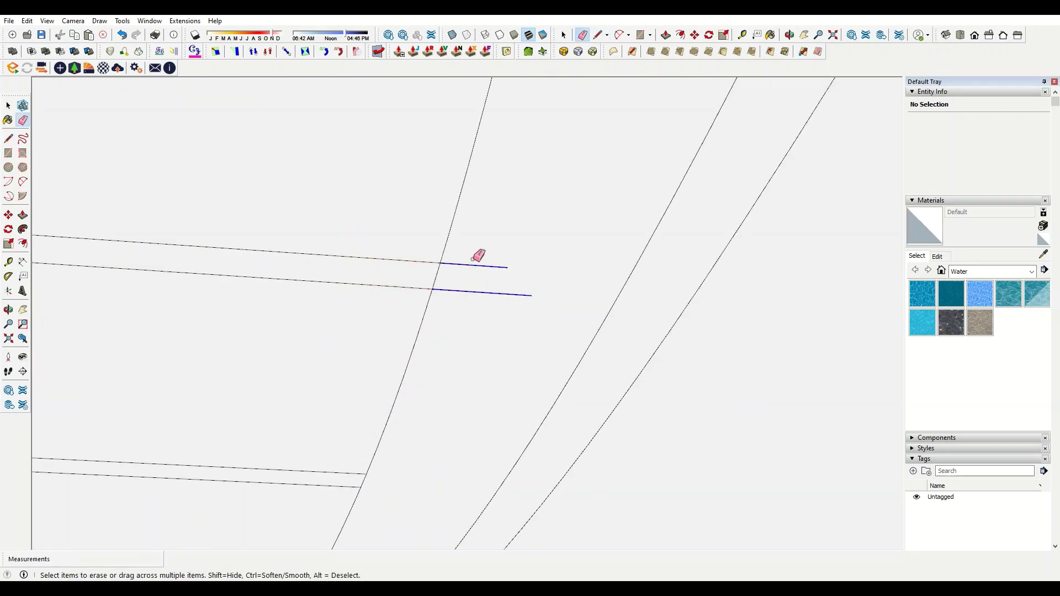
pyautogui.moveTo(473, 260); pyautogui.dragTo(425, 255)
pyautogui.scroll(-2, 426, 256)
pyautogui.scroll(1, 409, 276)
# - Extend remaining step lines from their endpoints to the S-curve, erasing leftover edges
pyautogui.press('l')
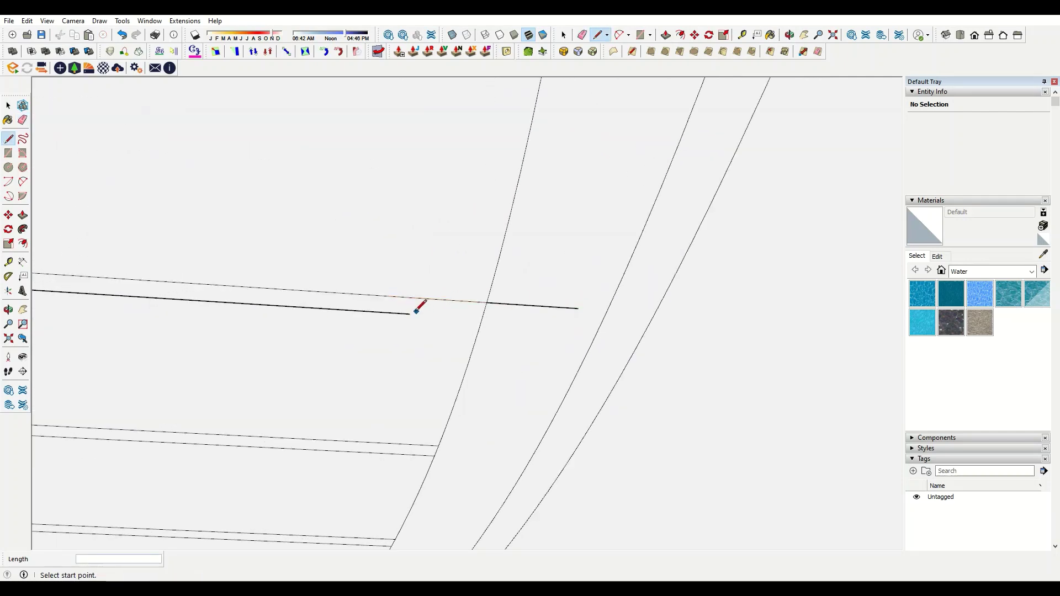
pyautogui.scroll(-2, 502, 326)
pyautogui.scroll(1, 471, 239)
pyautogui.press('l')
pyautogui.click(421, 268)
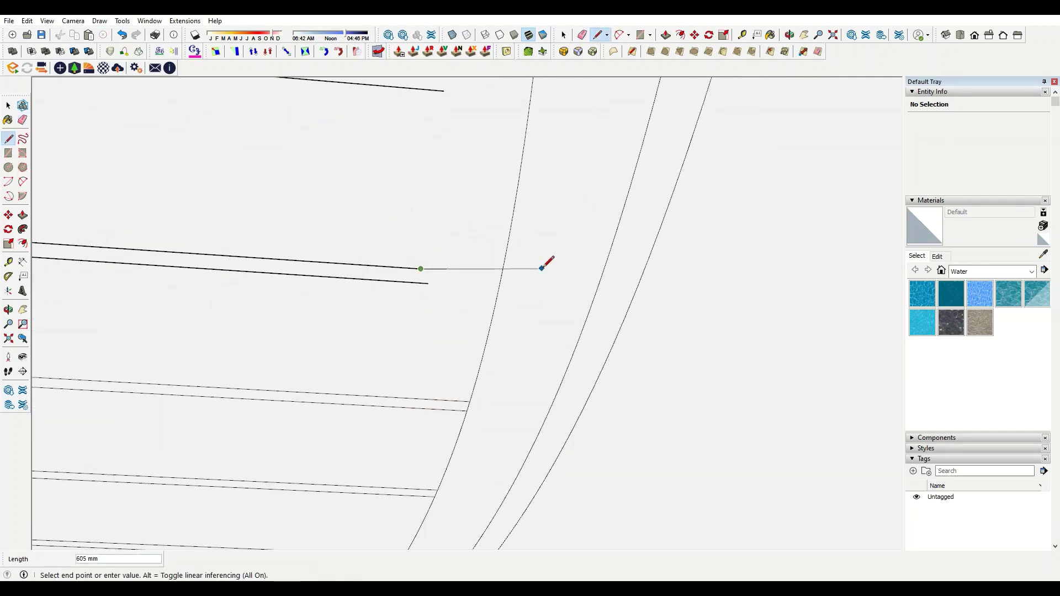
pyautogui.press('e')
pyautogui.scroll(-2, 480, 355)
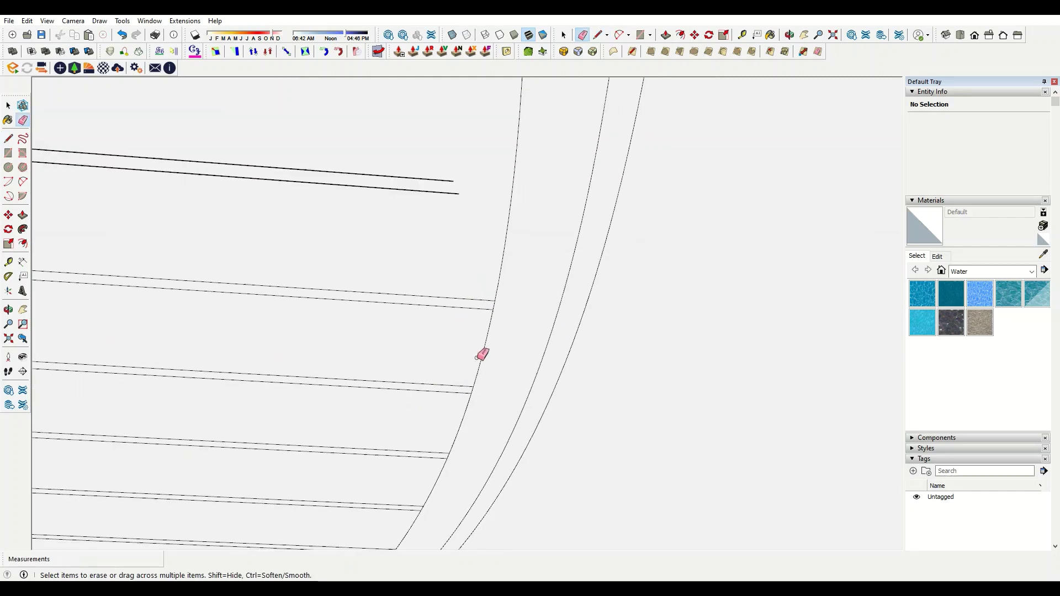
pyautogui.scroll(1, 461, 230)
pyautogui.press('l')
pyautogui.click(444, 233)
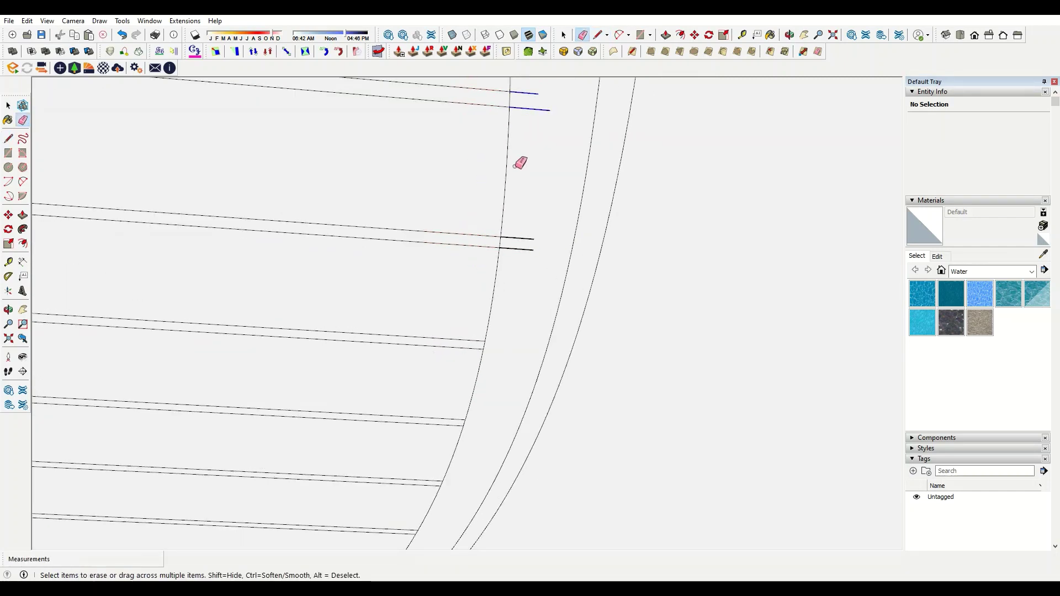
pyautogui.scroll(-2, 454, 379)
pyautogui.scroll(1, 475, 267)
pyautogui.press('l')
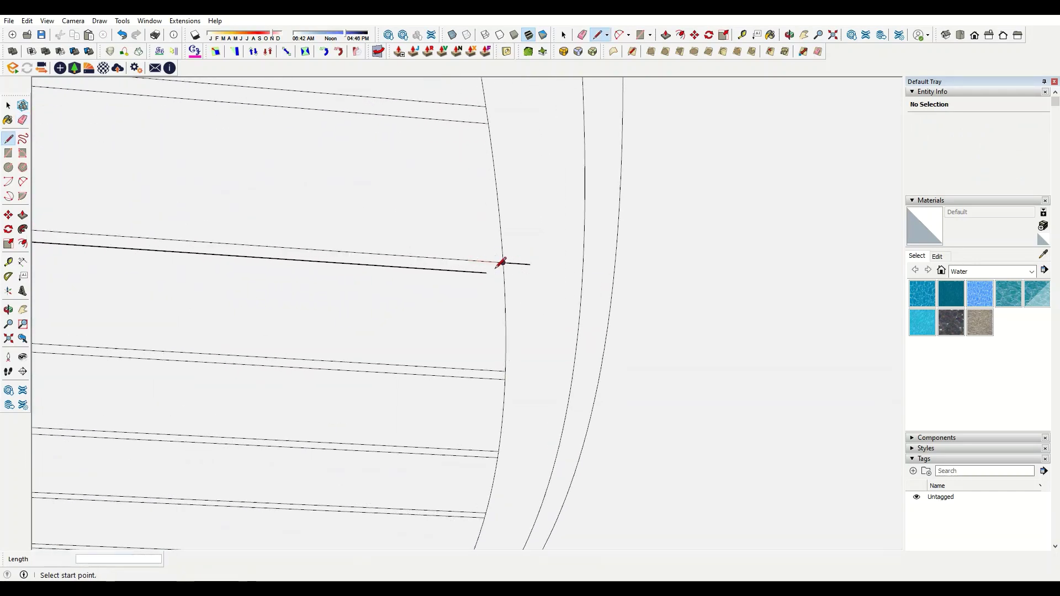
pyautogui.press('e')
pyautogui.scroll(-1, 537, 264)
pyautogui.scroll(-2, 634, 347)
pyautogui.scroll(1, 687, 296)
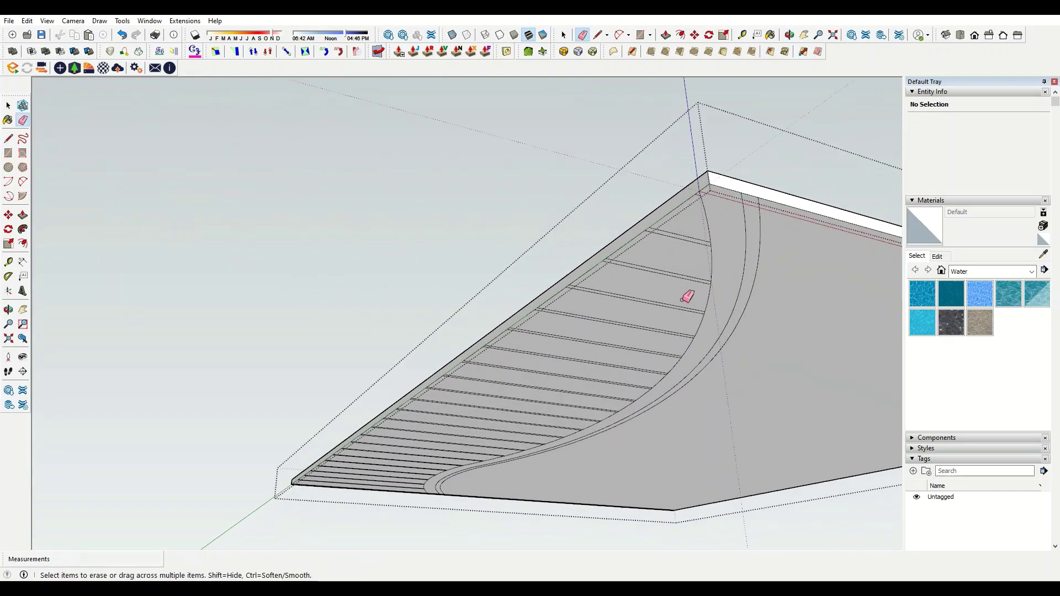
pyautogui.scroll(1, 680, 230)
# - Recess seven alternating slope strips by the previous Push/Pull depth
pyautogui.scroll(1, 682, 227)
pyautogui.press('p')
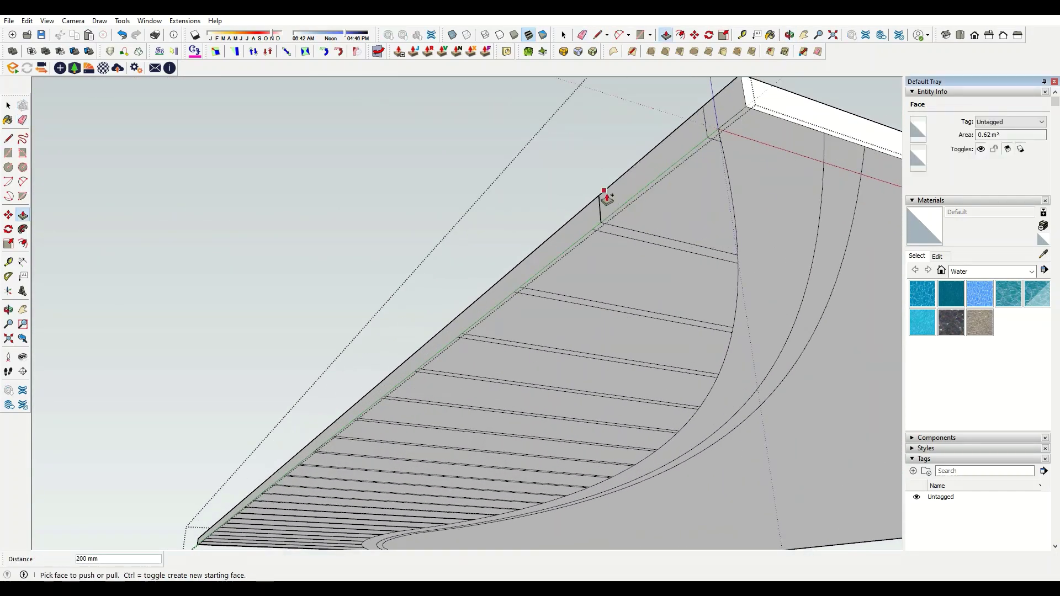
pyautogui.doubleClick(613, 232)
pyautogui.doubleClick(579, 282)
pyautogui.doubleClick(530, 331)
pyautogui.doubleClick(469, 386)
pyautogui.doubleClick(431, 420)
pyautogui.moveTo(430, 420); pyautogui.dragTo(522, 433, button='middle')
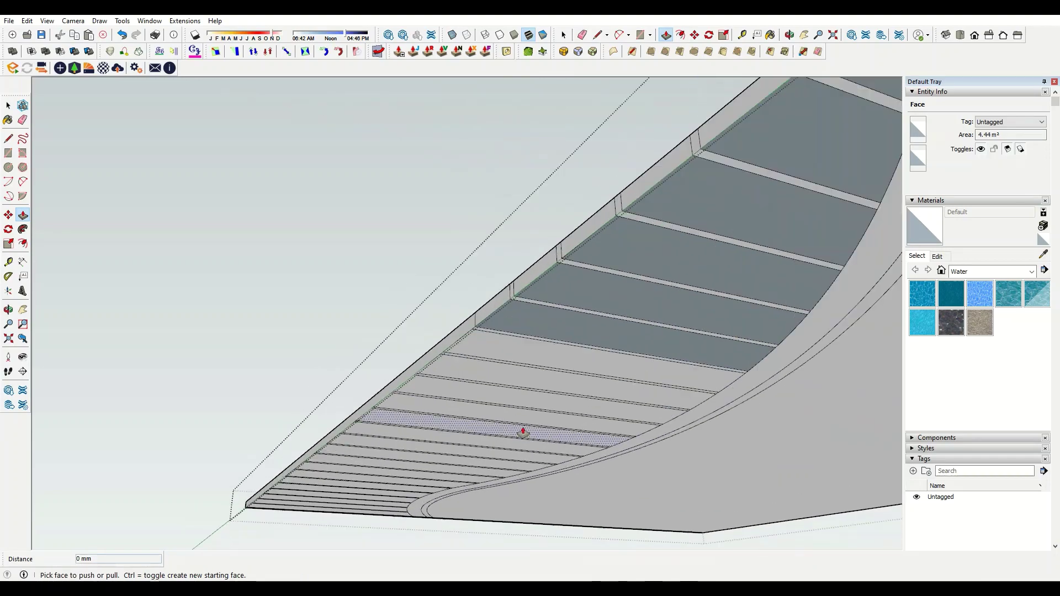
pyautogui.scroll(2, 523, 432)
pyautogui.doubleClick(513, 213)
pyautogui.doubleClick(395, 360)
pyautogui.scroll(-1, 610, 317)
pyautogui.scroll(1, 387, 355)
# - Push in one more strip, then recess three lower strips by the same depth
pyautogui.click(387, 355)
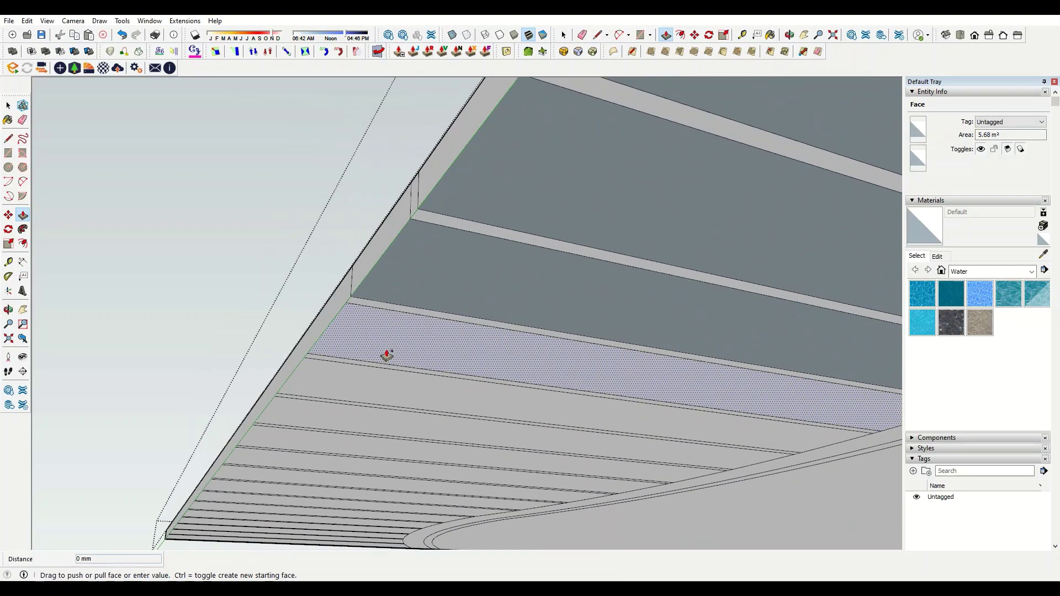
pyautogui.moveTo(387, 355); pyautogui.dragTo(530, 362, button='middle')
pyautogui.click(530, 362)
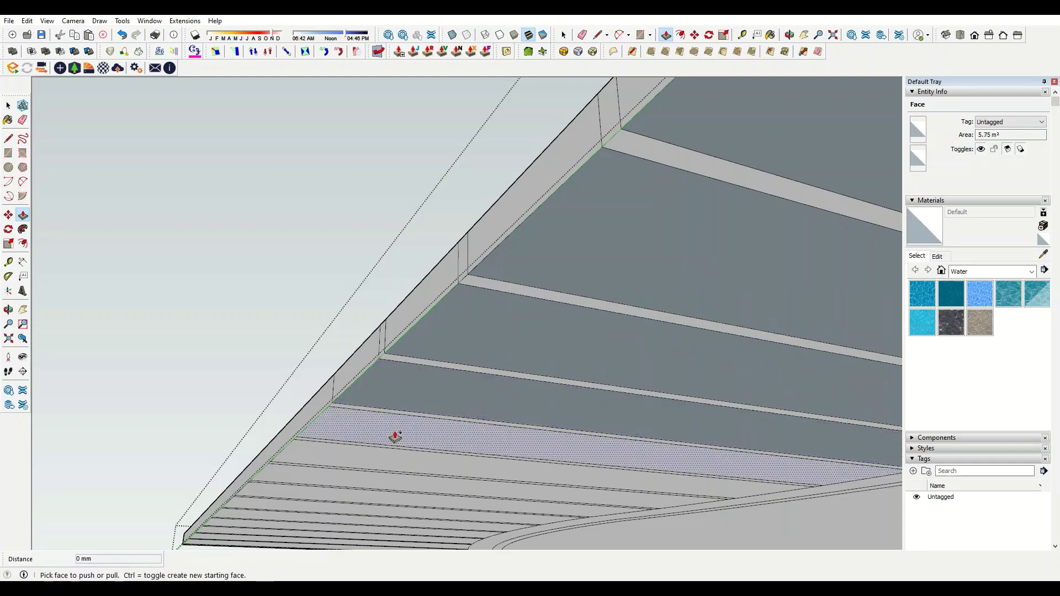
pyautogui.moveTo(395, 437)
pyautogui.mouseDown(button='middle')
pyautogui.moveTo(432, 429)
pyautogui.moveTo(370, 446)
pyautogui.moveTo(393, 386)
pyautogui.mouseUp(button='middle')
pyautogui.doubleClick(433, 429)
pyautogui.doubleClick(379, 440)
pyautogui.doubleClick(348, 490)
# - Push the large floor face and remaining strips between the ribs
pyautogui.click(421, 346)
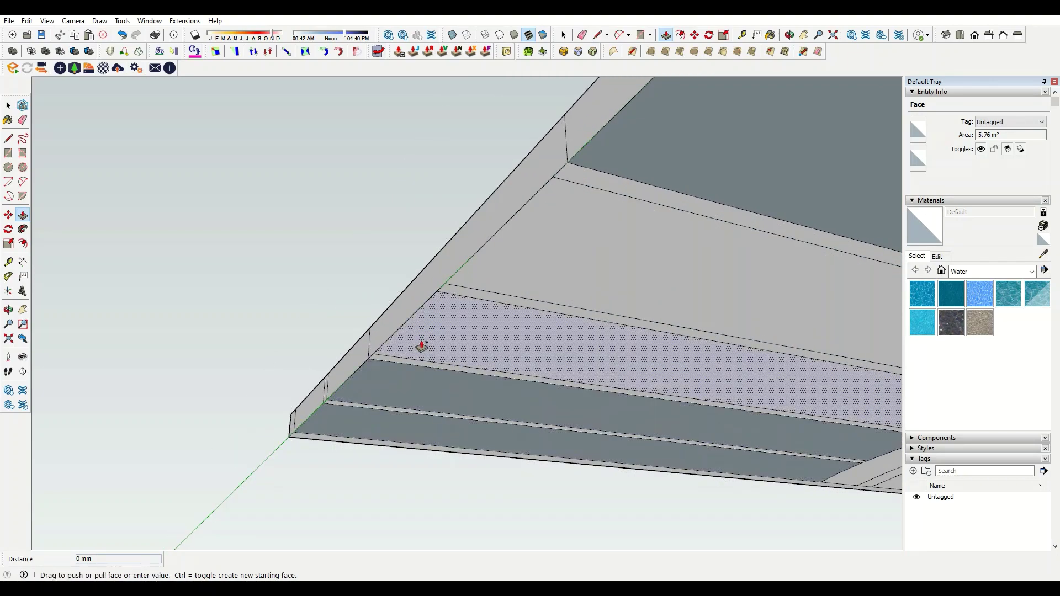
pyautogui.moveTo(421, 346)
pyautogui.mouseDown(button='middle')
pyautogui.moveTo(558, 262)
pyautogui.moveTo(405, 383)
pyautogui.moveTo(368, 324)
pyautogui.moveTo(541, 362)
pyautogui.moveTo(495, 334)
pyautogui.moveTo(320, 353)
pyautogui.moveTo(440, 293)
pyautogui.moveTo(372, 306)
pyautogui.mouseUp(button='middle')
pyautogui.click(541, 362)
pyautogui.click(319, 353)
pyautogui.click(286, 342)
pyautogui.moveTo(371, 236)
pyautogui.mouseDown(button='middle')
pyautogui.moveTo(296, 374)
pyautogui.moveTo(383, 288)
pyautogui.mouseUp(button='middle')
pyautogui.click(456, 220)
pyautogui.moveTo(456, 220); pyautogui.dragTo(470, 252, button='middle')
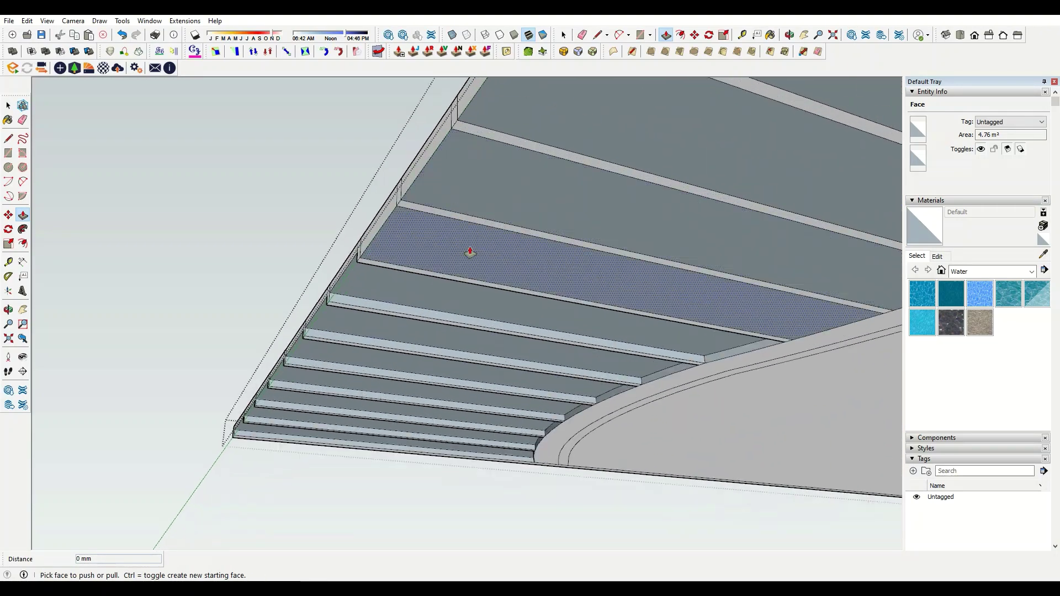
pyautogui.moveTo(368, 339); pyautogui.dragTo(437, 257, button='middle')
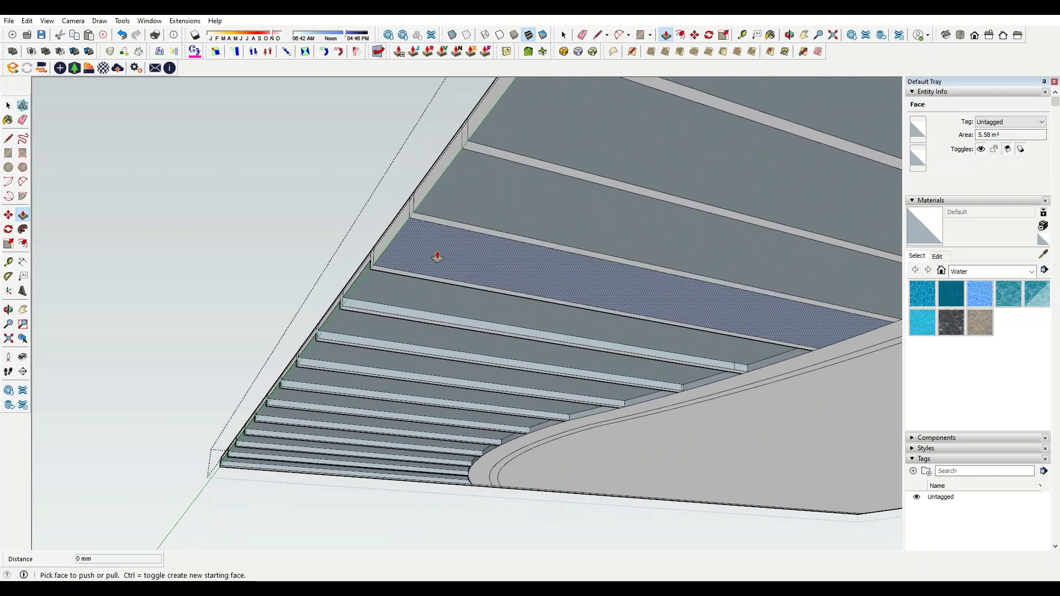
pyautogui.moveTo(489, 188)
pyautogui.mouseDown(button='middle')
pyautogui.moveTo(371, 324)
pyautogui.moveTo(397, 245)
pyautogui.moveTo(440, 231)
pyautogui.mouseUp(button='middle')
# - Cancel a stray push and orbit toward the slab end and corner
pyautogui.press('Escape')
pyautogui.moveTo(497, 171)
pyautogui.mouseDown(button='middle')
pyautogui.moveTo(390, 324)
pyautogui.moveTo(497, 171)
pyautogui.moveTo(493, 318)
pyautogui.moveTo(579, 161)
pyautogui.moveTo(501, 300)
pyautogui.moveTo(586, 165)
pyautogui.mouseUp(button='middle')
pyautogui.click(586, 166)
pyautogui.moveTo(556, 219); pyautogui.dragTo(581, 226, button='middle')
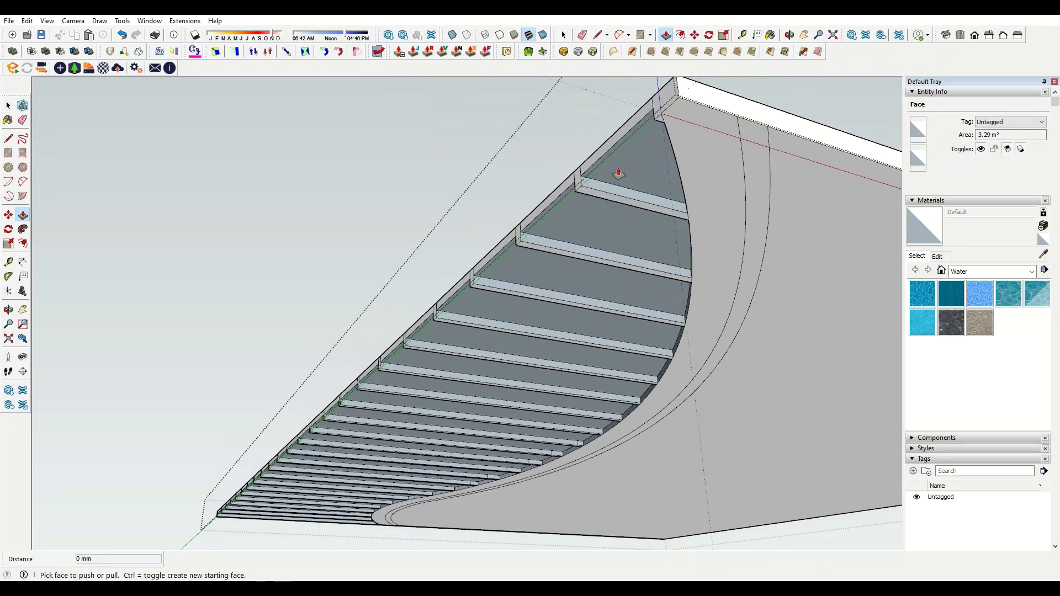
pyautogui.moveTo(618, 173)
pyautogui.mouseDown(button='middle')
pyautogui.moveTo(636, 425)
pyautogui.moveTo(602, 265)
pyautogui.moveTo(442, 218)
pyautogui.moveTo(732, 274)
pyautogui.mouseUp(button='middle')
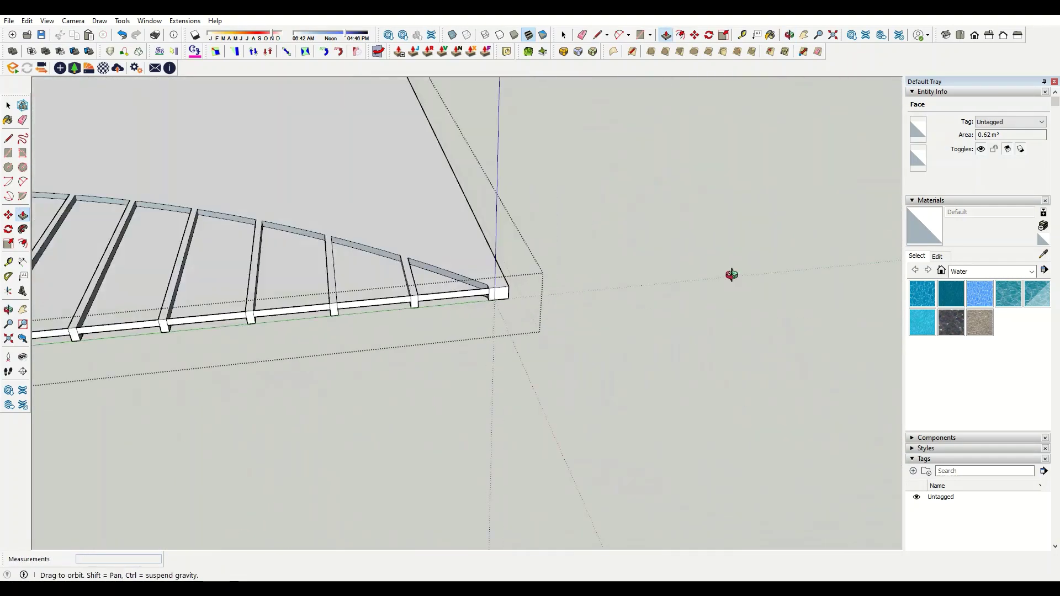
# - Sink the triangular face at the curved edge with Push/Pull
pyautogui.scroll(5, 497, 314)
pyautogui.moveTo(497, 315)
pyautogui.mouseDown(button='middle')
pyautogui.moveTo(591, 350)
pyautogui.moveTo(518, 286)
pyautogui.moveTo(514, 319)
pyautogui.mouseUp(button='middle')
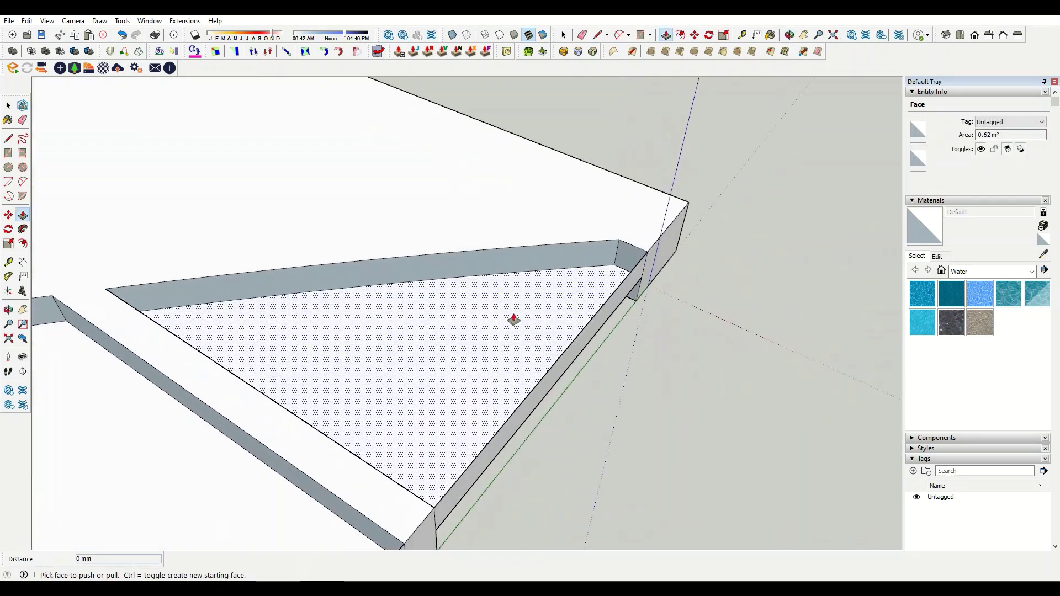
pyautogui.press('r')
pyautogui.click(527, 392)
pyautogui.press('Escape')
pyautogui.scroll(-3, 443, 350)
pyautogui.press('p')
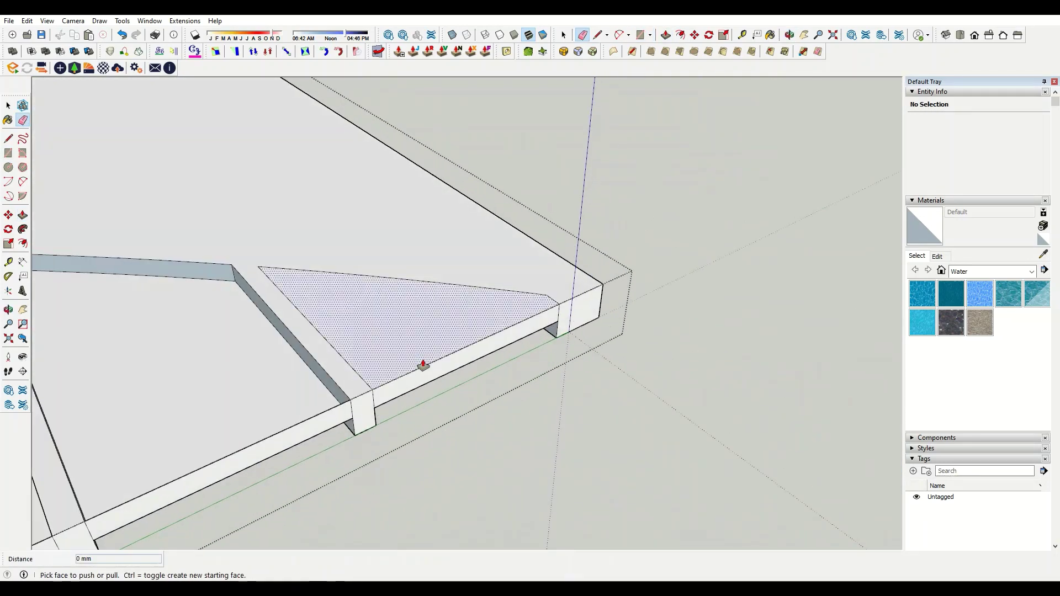
pyautogui.click(421, 356)
pyautogui.write('95')
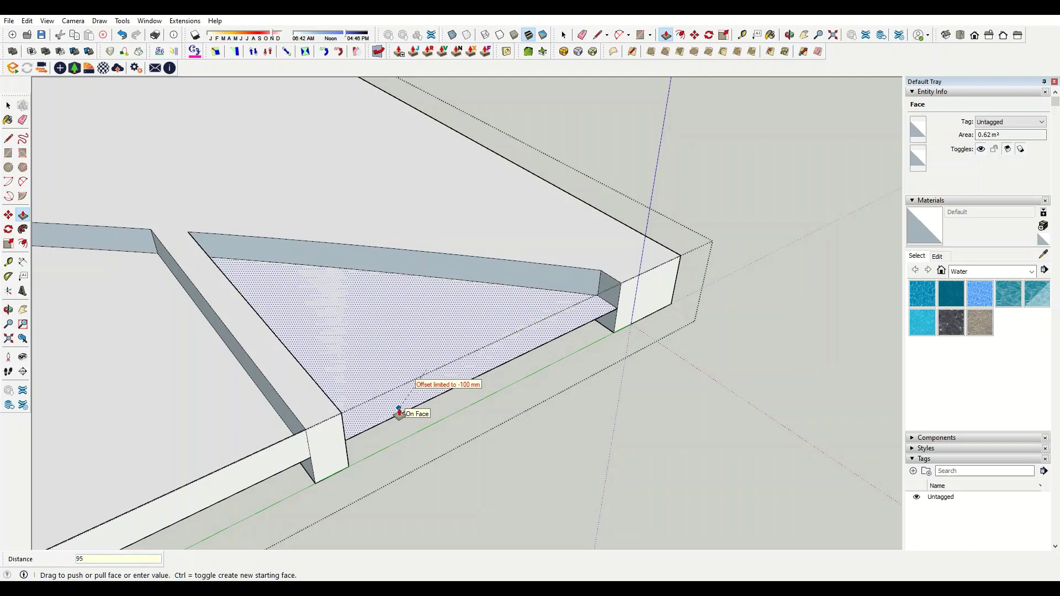
pyautogui.click(400, 412)
# - Recess the first strip face between the ribs by 95 mm
pyautogui.scroll(-3, 399, 411)
pyautogui.scroll(3, 575, 380)
pyautogui.scroll(2, 686, 384)
pyautogui.press('r')
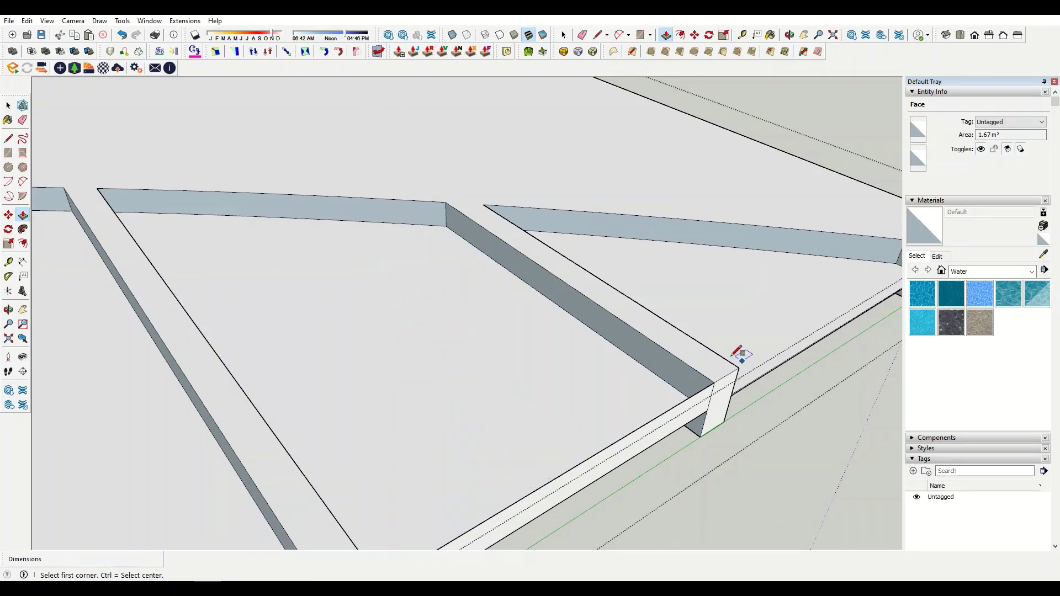
pyautogui.press('e')
pyautogui.scroll(-2, 674, 390)
pyautogui.press('p')
pyautogui.scroll(-2, 644, 383)
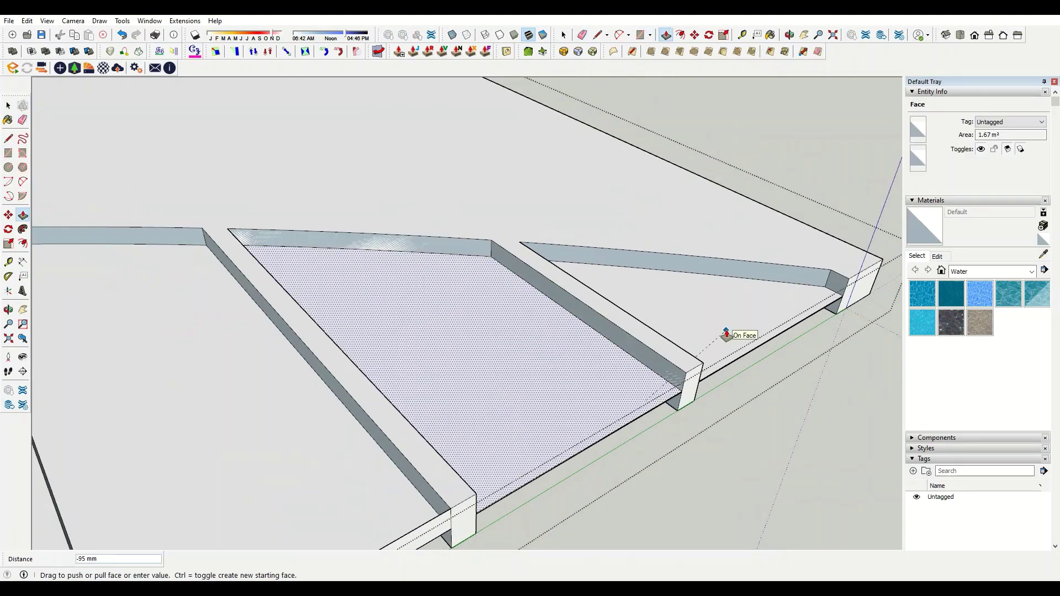
pyautogui.scroll(-2, 595, 401)
pyautogui.scroll(2, 596, 401)
pyautogui.scroll(-1, 701, 331)
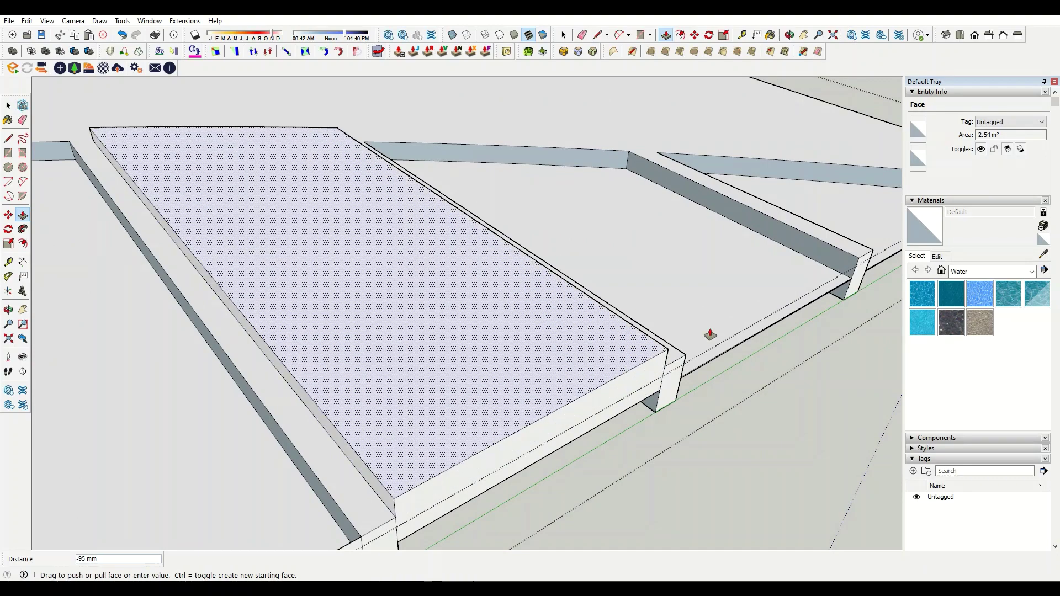
pyautogui.click(700, 332)
# - Recess another panel by the same 95 mm depth, then raise one panel back level
pyautogui.moveTo(699, 332)
pyautogui.mouseDown(button='middle')
pyautogui.moveTo(577, 242)
pyautogui.moveTo(444, 409)
pyautogui.mouseUp(button='middle')
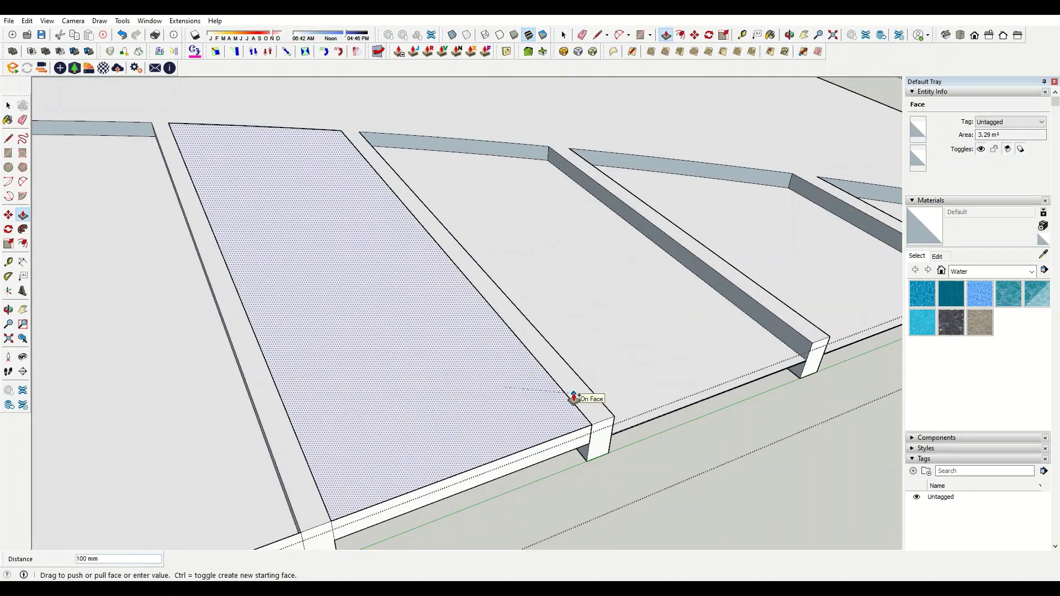
pyautogui.doubleClick(553, 426)
pyautogui.scroll(-3, 552, 425)
pyautogui.scroll(-2, 445, 474)
pyautogui.scroll(-1, 497, 447)
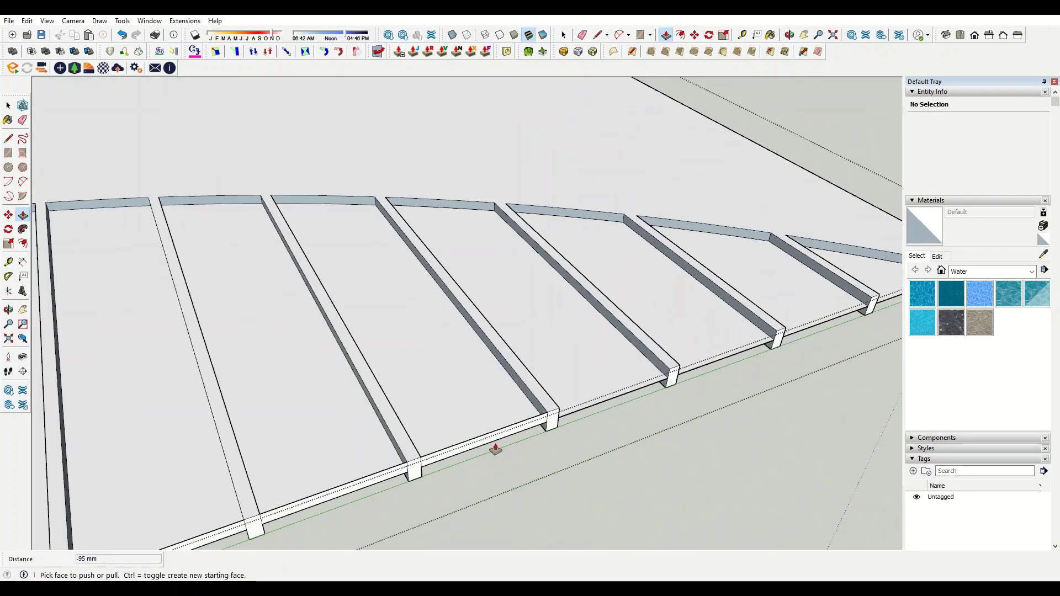
pyautogui.scroll(6, 539, 417)
pyautogui.scroll(-4, 774, 335)
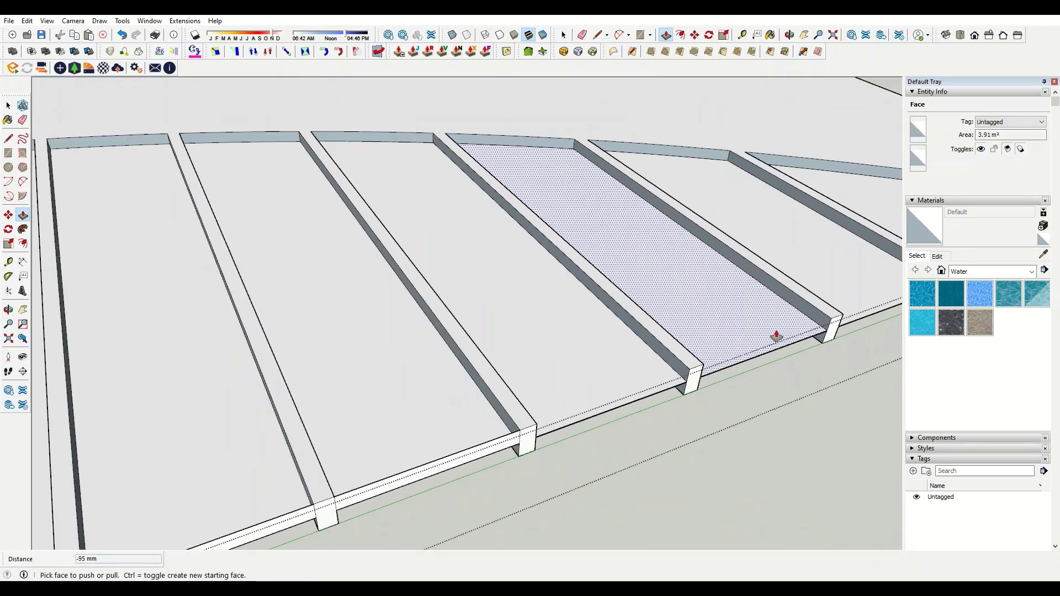
pyautogui.scroll(4, 548, 421)
pyautogui.click(548, 421)
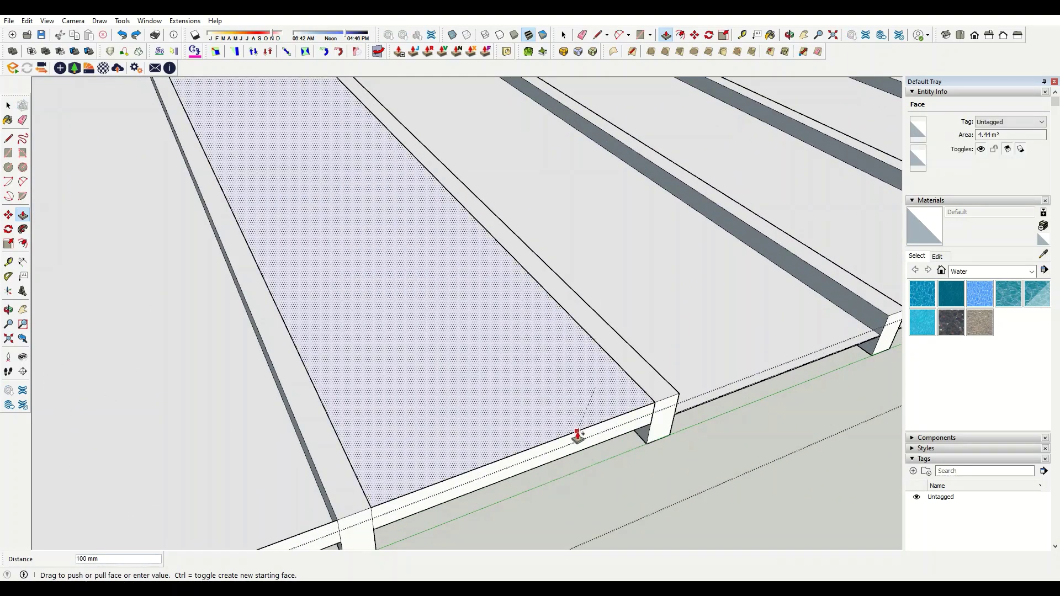
pyautogui.click(701, 372)
pyautogui.scroll(-3, 463, 449)
pyautogui.scroll(3, 527, 429)
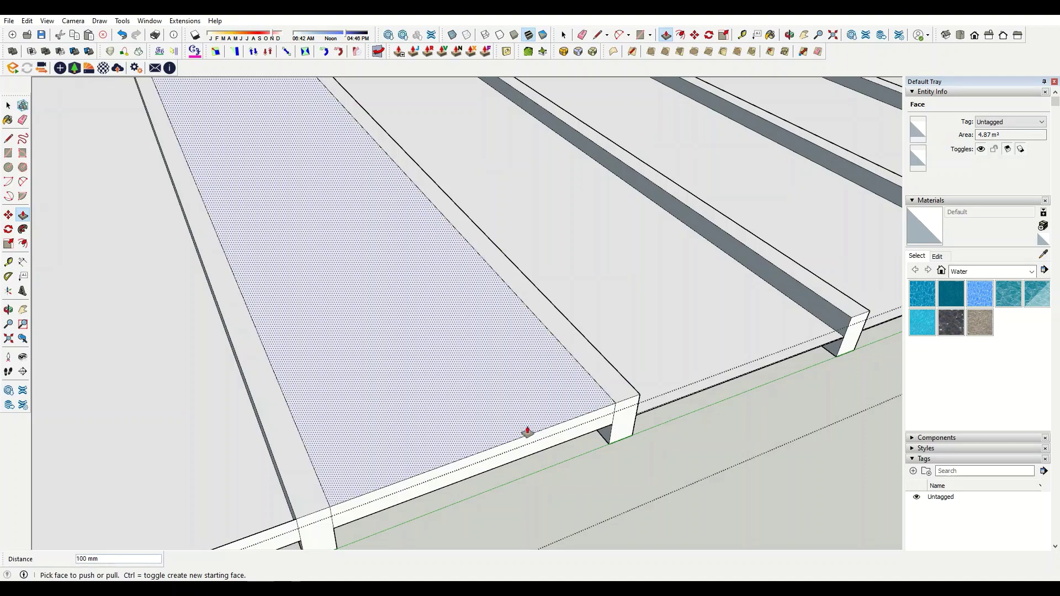
# - Push down the next panels, including the left panel, forming recessed channels
pyautogui.click(677, 363)
pyautogui.scroll(-3, 568, 408)
pyautogui.scroll(3, 516, 440)
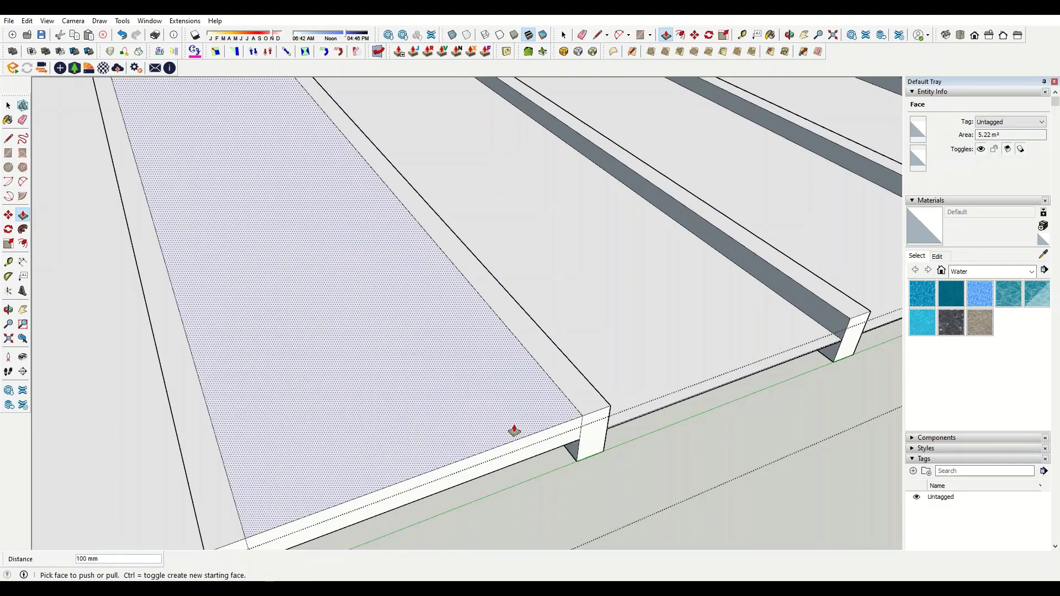
pyautogui.scroll(-3, 663, 357)
pyautogui.scroll(3, 539, 386)
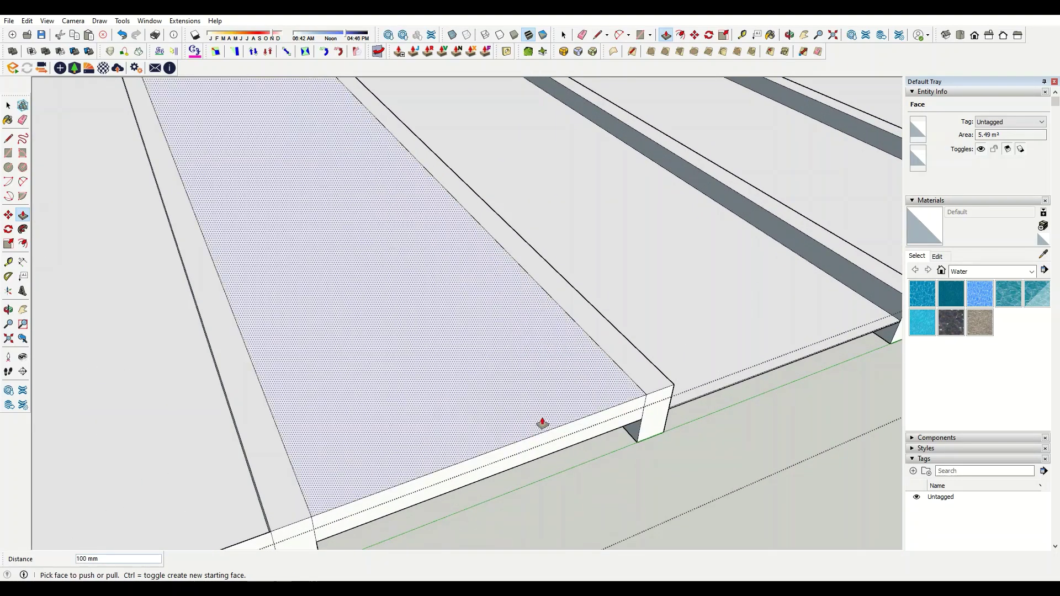
pyautogui.scroll(-3, 744, 347)
pyautogui.scroll(3, 552, 419)
pyautogui.click(456, 465)
pyautogui.click(449, 473)
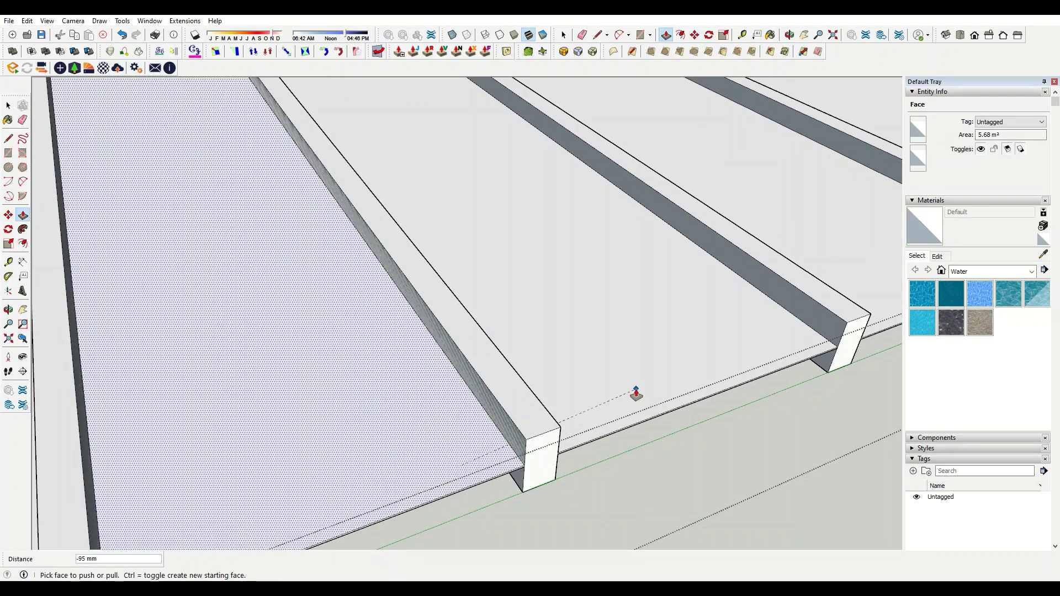
pyautogui.scroll(-3, 634, 393)
pyautogui.scroll(3, 474, 436)
pyautogui.click(582, 415)
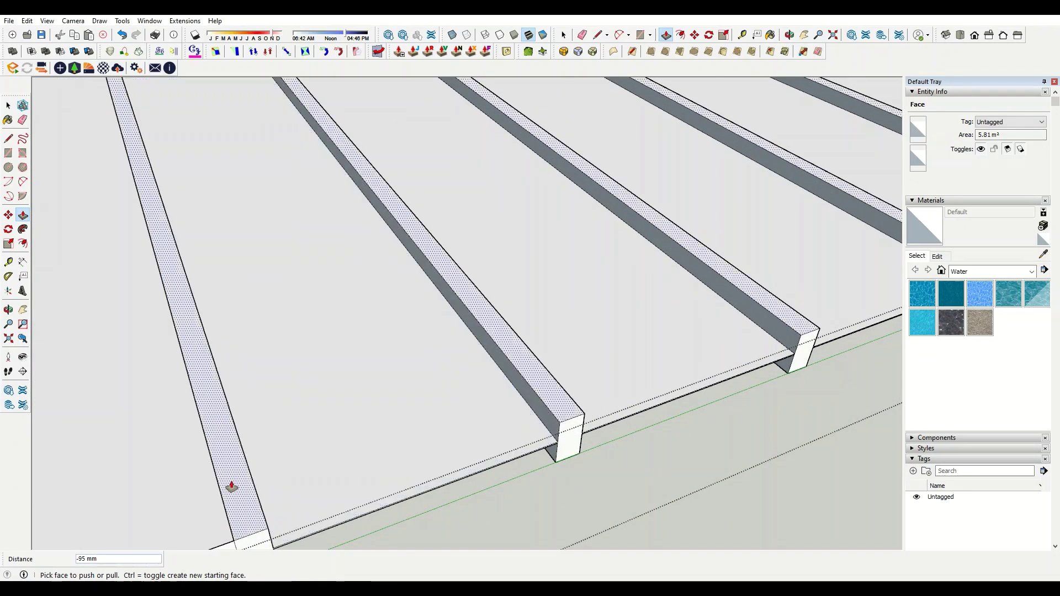
# - Sink more faces between the grooves and pull one narrow groove back flush
pyautogui.scroll(-3, 326, 466)
pyautogui.scroll(3, 430, 453)
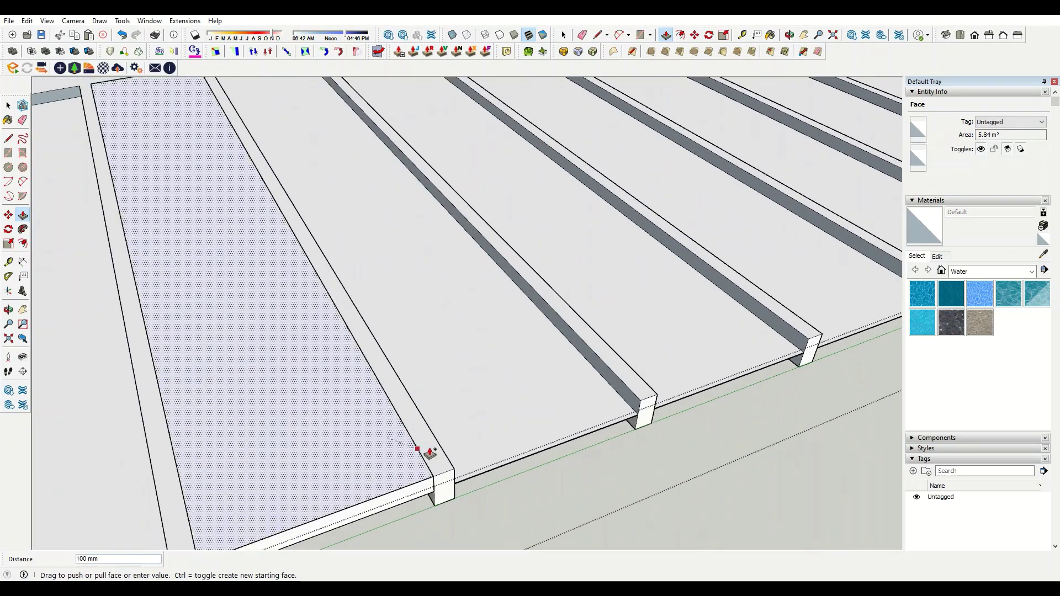
pyautogui.scroll(-3, 488, 445)
pyautogui.scroll(3, 395, 448)
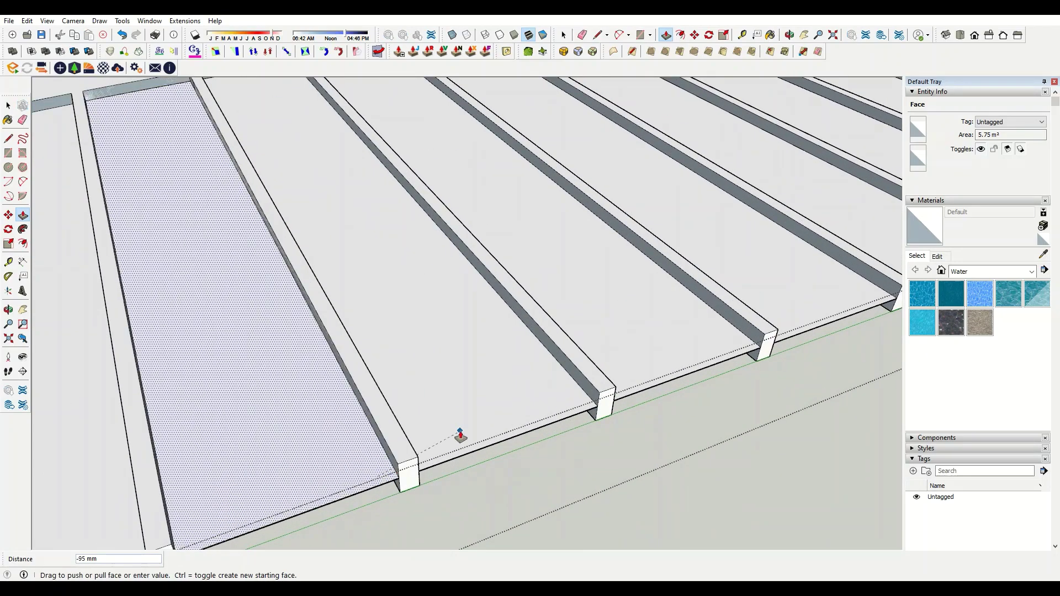
pyautogui.scroll(-3, 459, 435)
pyautogui.scroll(3, 390, 461)
pyautogui.scroll(-3, 390, 446)
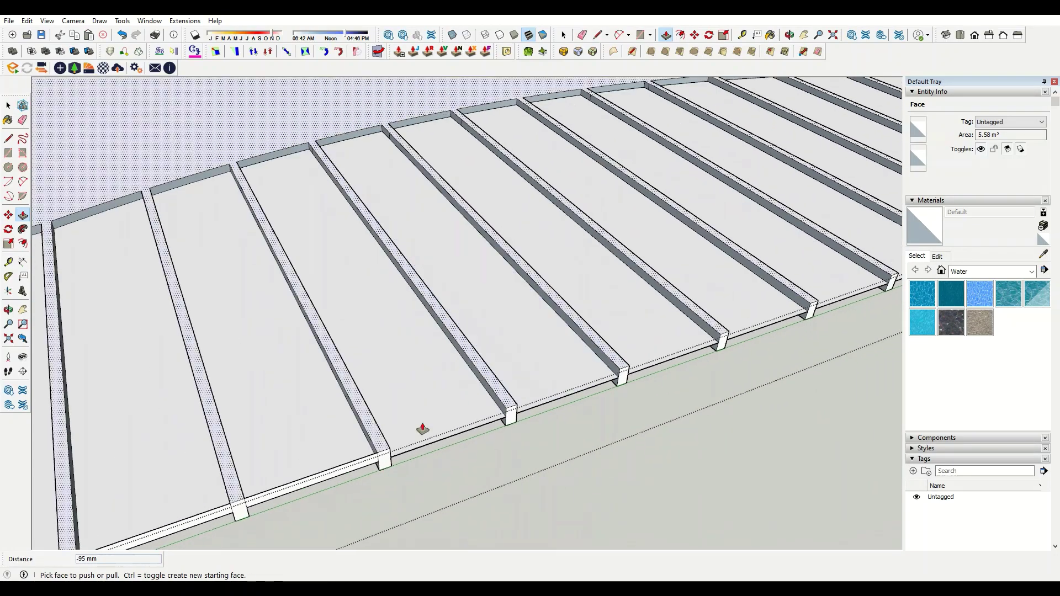
pyautogui.scroll(3, 333, 410)
pyautogui.click(338, 386)
pyautogui.click(625, 350)
pyautogui.scroll(-2, 497, 386)
pyautogui.scroll(3, 398, 416)
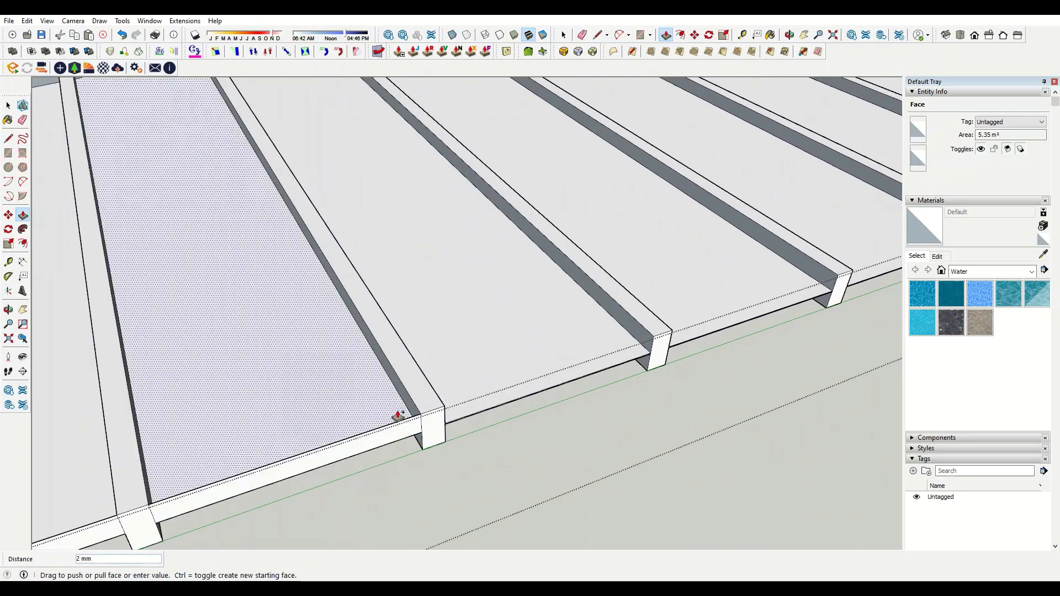
pyautogui.click(445, 406)
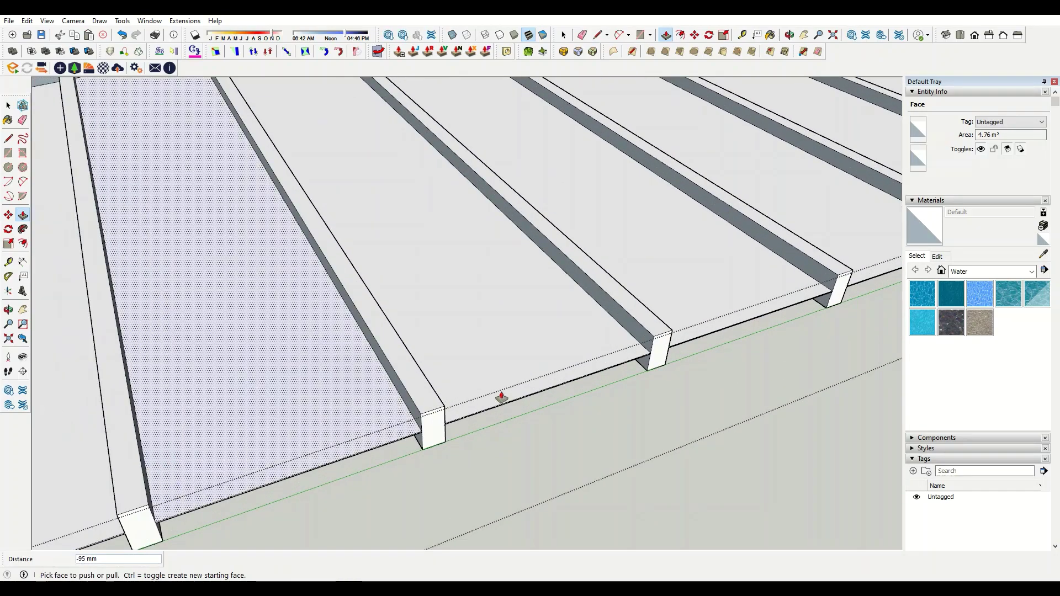
pyautogui.scroll(-3, 478, 433)
pyautogui.scroll(3, 478, 433)
pyautogui.click(502, 412)
pyautogui.click(576, 394)
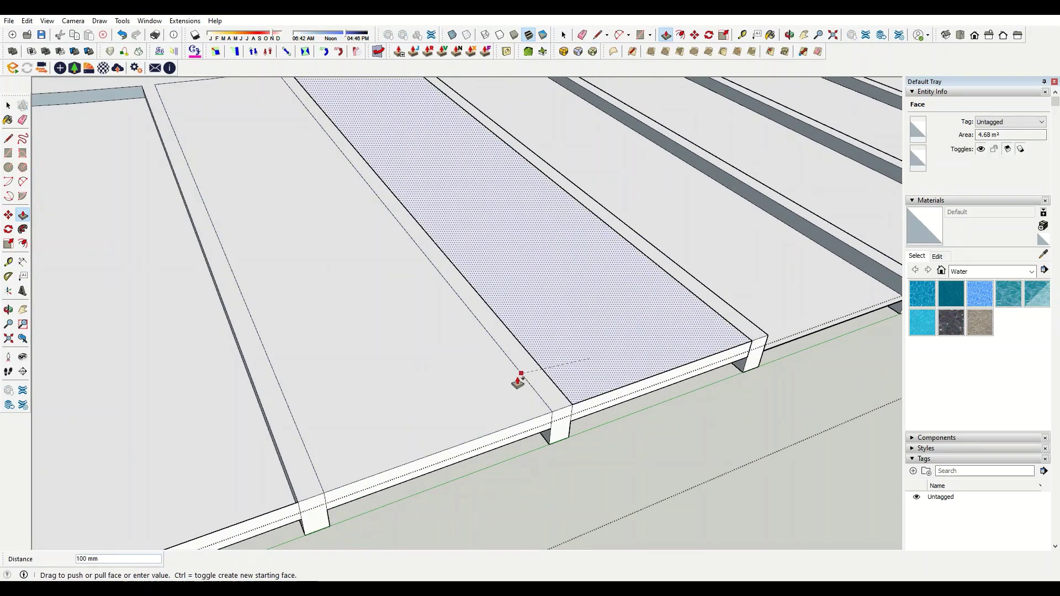
pyautogui.click(745, 336)
# - Recess the remaining wide strip faces and view the whole ribbed slab
pyautogui.click(473, 407)
pyautogui.scroll(-3, 385, 426)
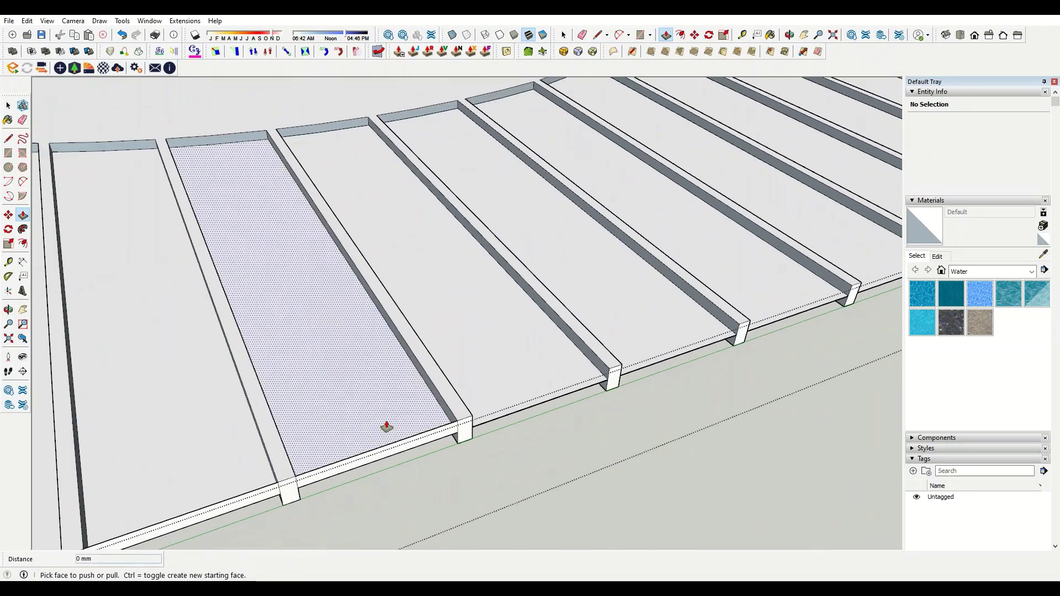
pyautogui.scroll(3, 403, 456)
pyautogui.click(575, 386)
pyautogui.scroll(-2, 475, 430)
pyautogui.scroll(3, 475, 429)
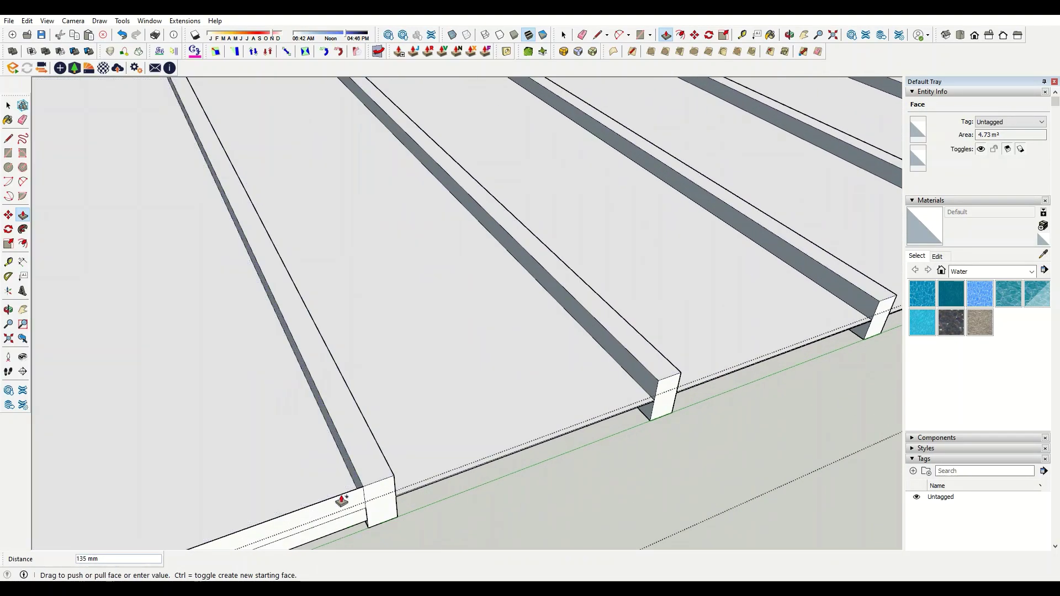
pyautogui.click(330, 505)
pyautogui.scroll(-3, 465, 422)
pyautogui.scroll(3, 410, 421)
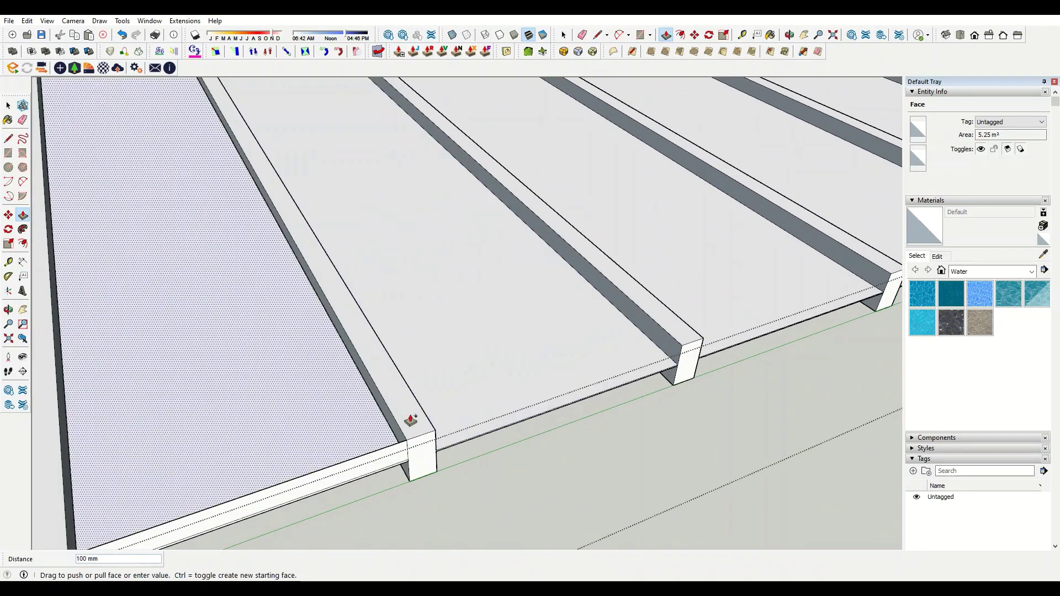
pyautogui.scroll(-3, 457, 407)
pyautogui.scroll(-4, 422, 359)
pyautogui.scroll(-3, 672, 331)
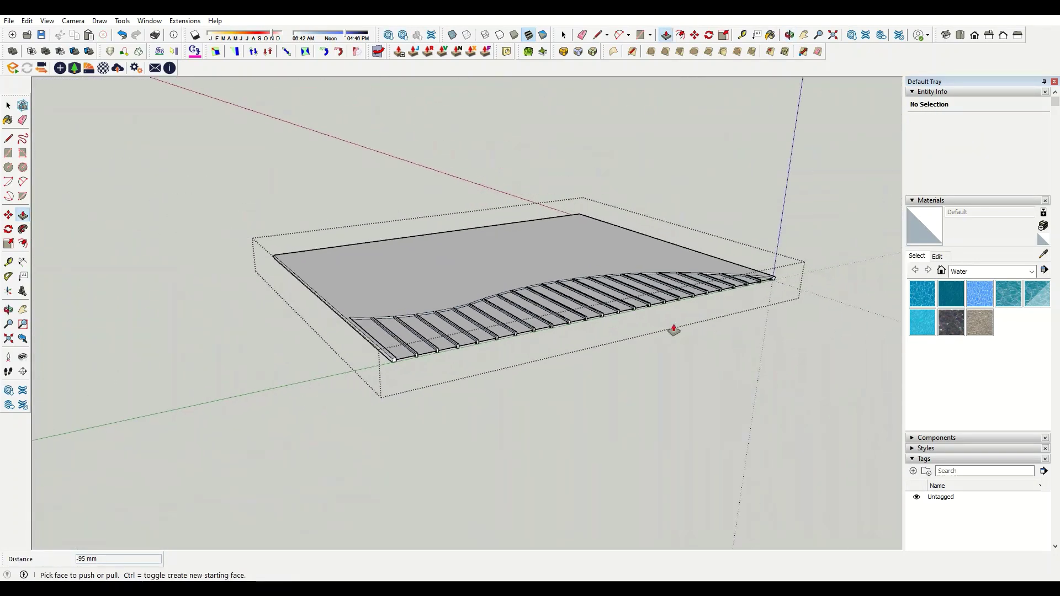
pyautogui.moveTo(671, 331); pyautogui.dragTo(245, 151, button='middle')
pyautogui.scroll(5, 245, 151)
# - Paint the main slab surface and a strip face with 0135_DarkGray from Colors-Named
pyautogui.click(972, 272)
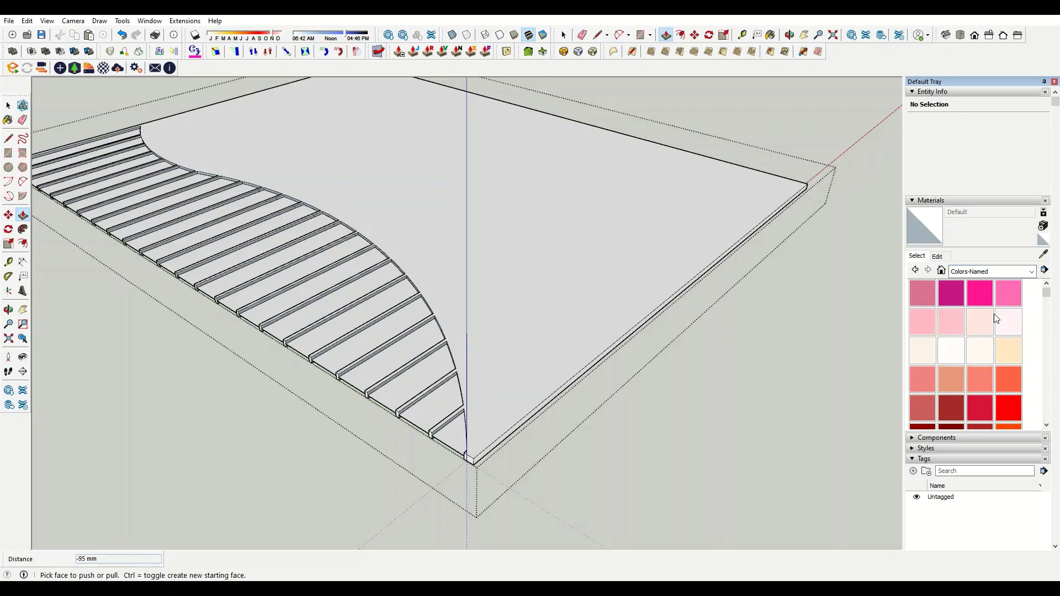
pyautogui.scroll(-5, 993, 314)
pyautogui.scroll(-5, 920, 319)
pyautogui.scroll(-3, 920, 319)
pyautogui.scroll(3, 401, 350)
pyautogui.scroll(3, 401, 351)
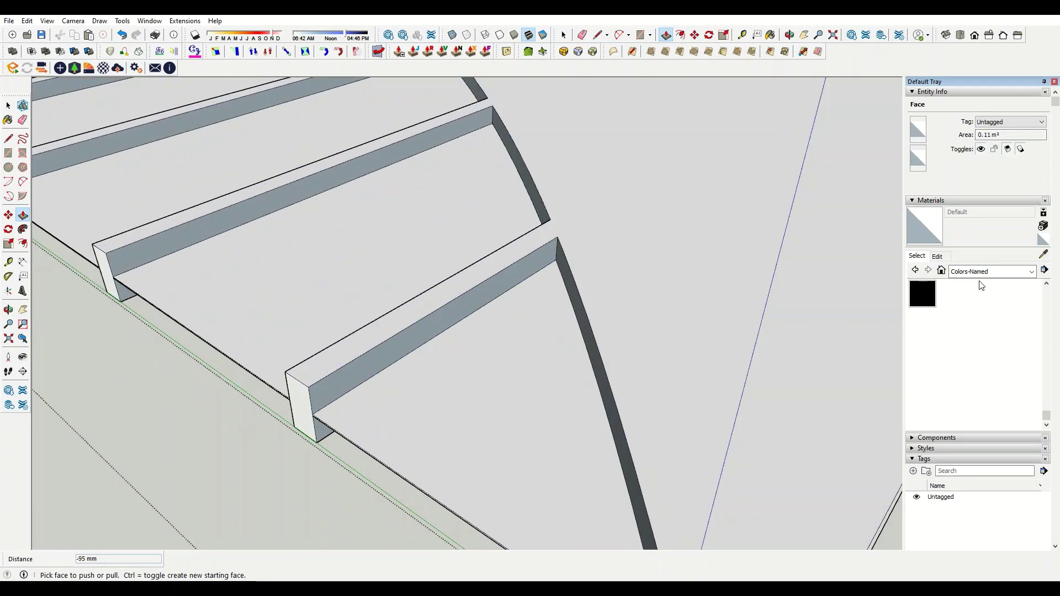
pyautogui.click(980, 331)
pyautogui.click(315, 384)
pyautogui.scroll(2, 324, 411)
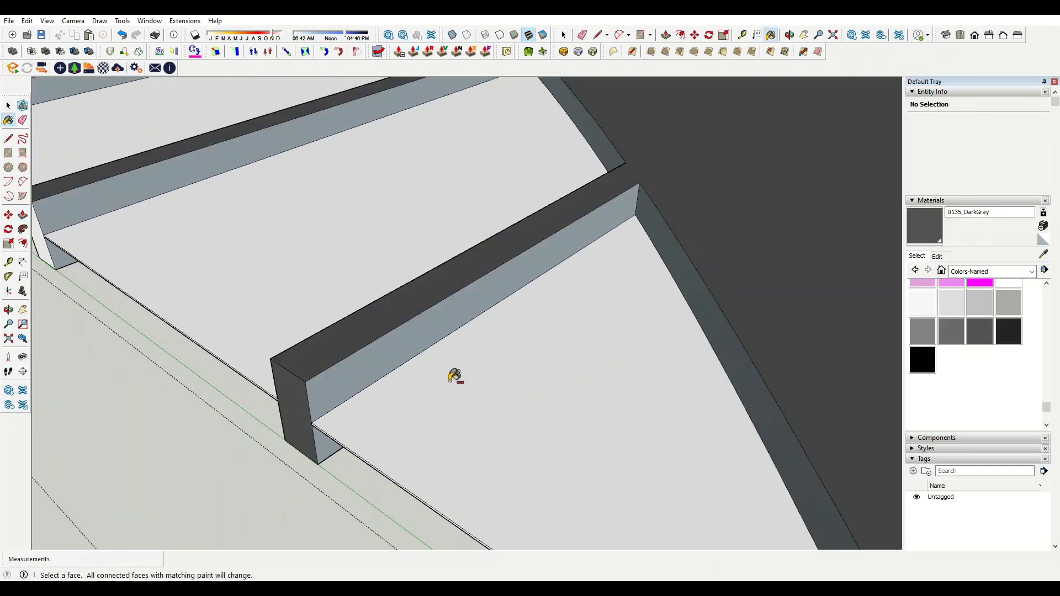
pyautogui.click(374, 368)
pyautogui.scroll(-3, 375, 368)
# - Orbit around the rib ends to inspect the dark gray ribs from several angles
pyautogui.moveTo(386, 358); pyautogui.dragTo(786, 326, button='middle')
pyautogui.scroll(3, 587, 324)
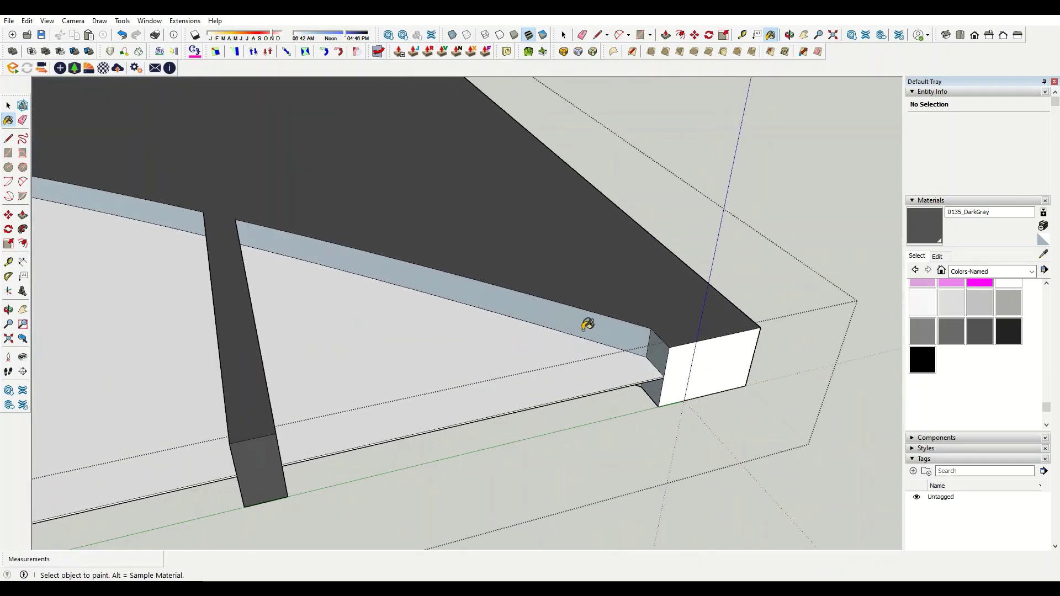
pyautogui.scroll(2, 669, 358)
pyautogui.scroll(-3, 670, 357)
pyautogui.moveTo(379, 267); pyautogui.dragTo(497, 350, button='middle')
pyautogui.scroll(2, 473, 386)
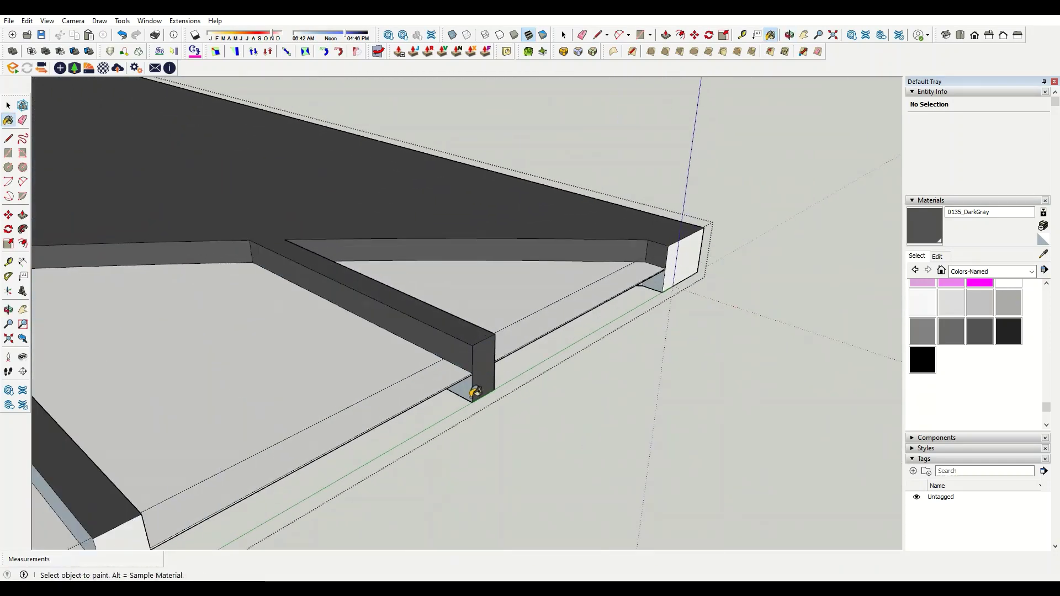
pyautogui.moveTo(473, 386); pyautogui.dragTo(553, 316, button='middle')
pyautogui.scroll(-2, 554, 316)
pyautogui.scroll(2, 445, 371)
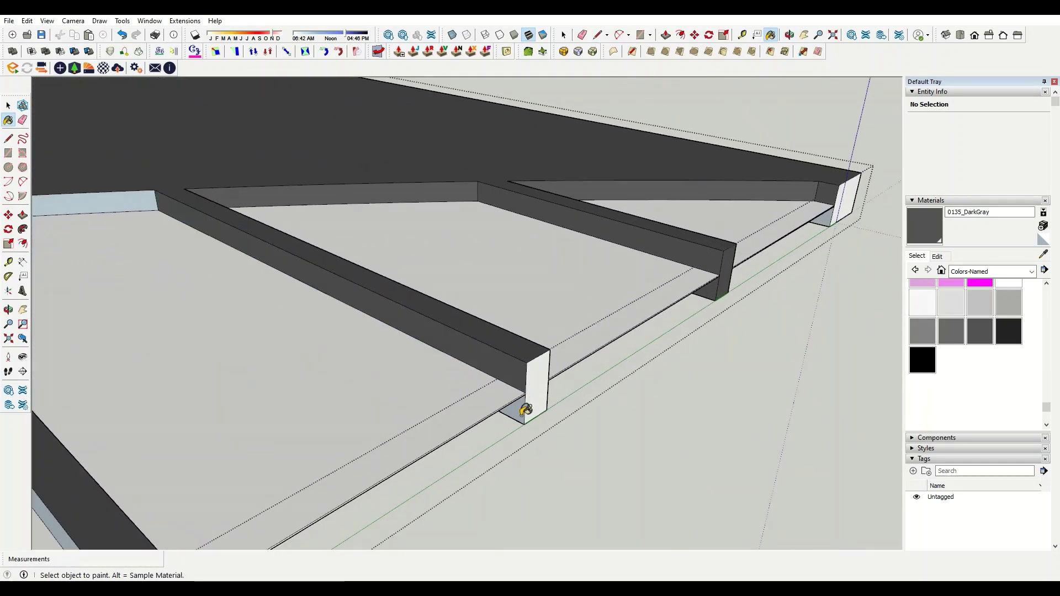
pyautogui.scroll(1, 506, 407)
pyautogui.scroll(-2, 449, 437)
pyautogui.scroll(-1, 496, 383)
pyautogui.moveTo(497, 383); pyautogui.dragTo(404, 239, button='middle')
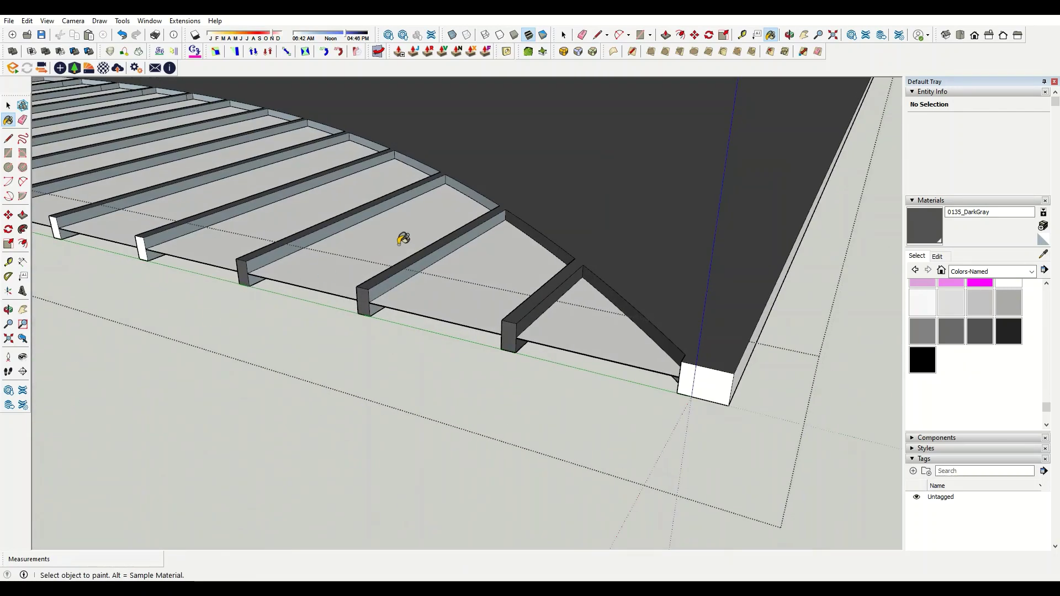
pyautogui.scroll(3, 343, 365)
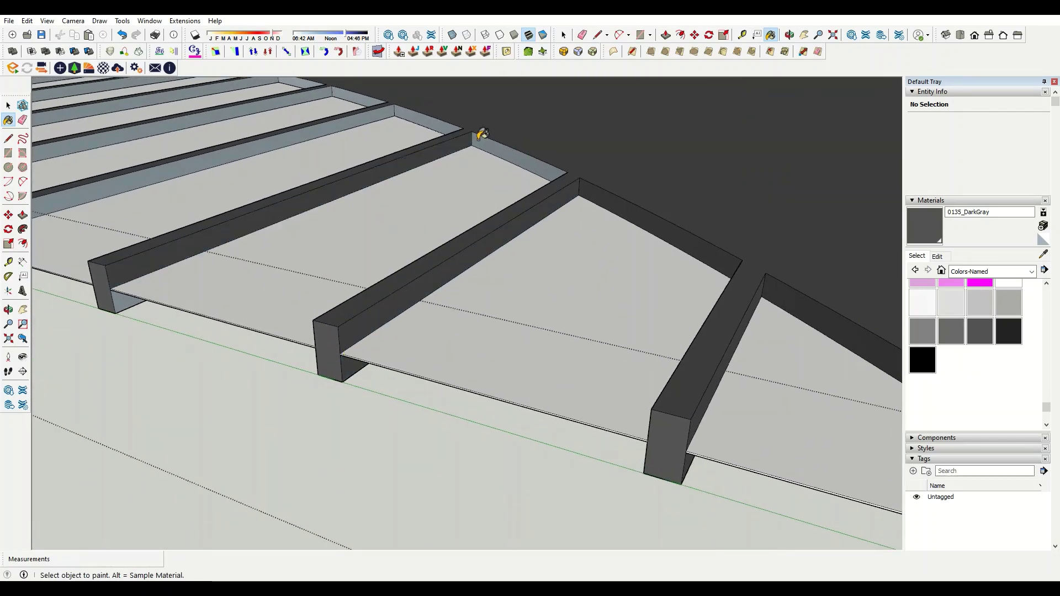
pyautogui.scroll(-2, 482, 134)
pyautogui.scroll(3, 353, 191)
pyautogui.moveTo(352, 191); pyautogui.dragTo(563, 289, button='middle')
pyautogui.scroll(-1, 638, 302)
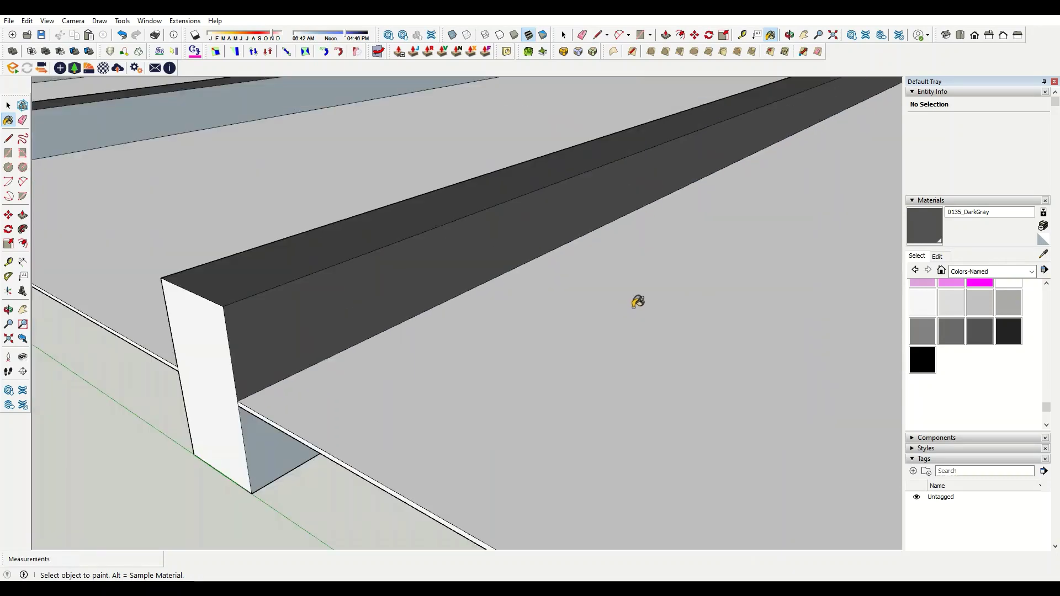
pyautogui.scroll(-2, 456, 303)
pyautogui.scroll(-1, 256, 169)
pyautogui.scroll(-3, 189, 206)
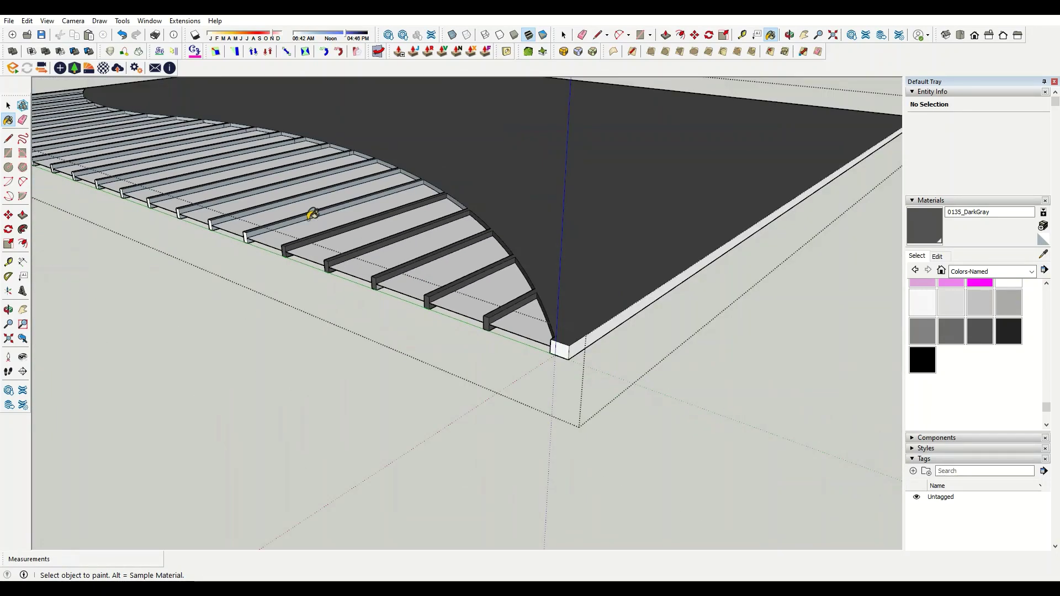
pyautogui.scroll(3, 310, 213)
pyautogui.scroll(1, 225, 248)
pyautogui.scroll(-1, 758, 105)
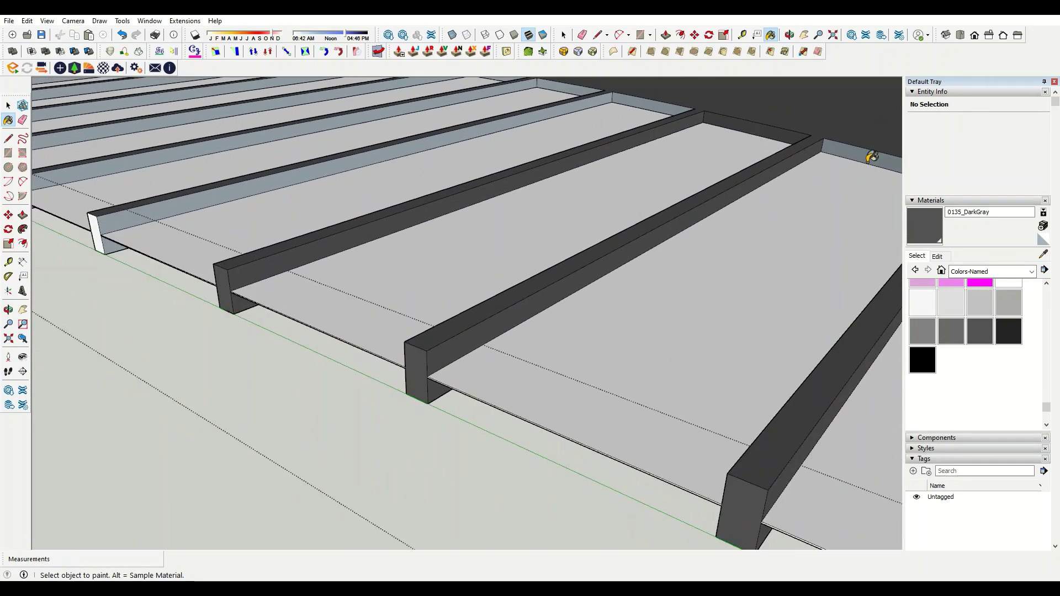
pyautogui.scroll(-2, 615, 331)
pyautogui.scroll(2, 655, 225)
pyautogui.scroll(1, 579, 199)
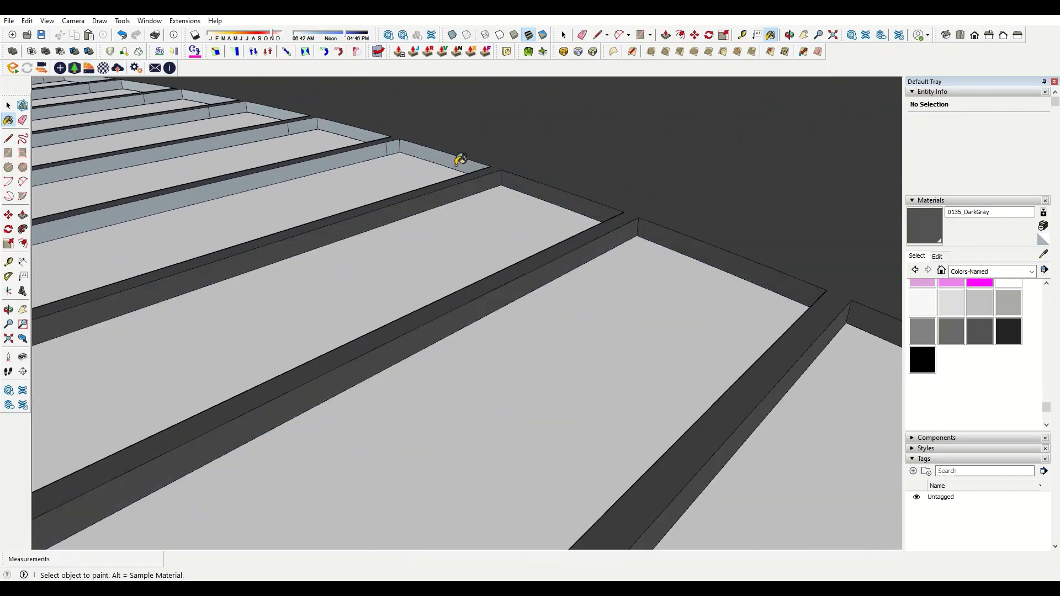
pyautogui.press('e')
pyautogui.scroll(-2, 565, 312)
pyautogui.scroll(2, 410, 201)
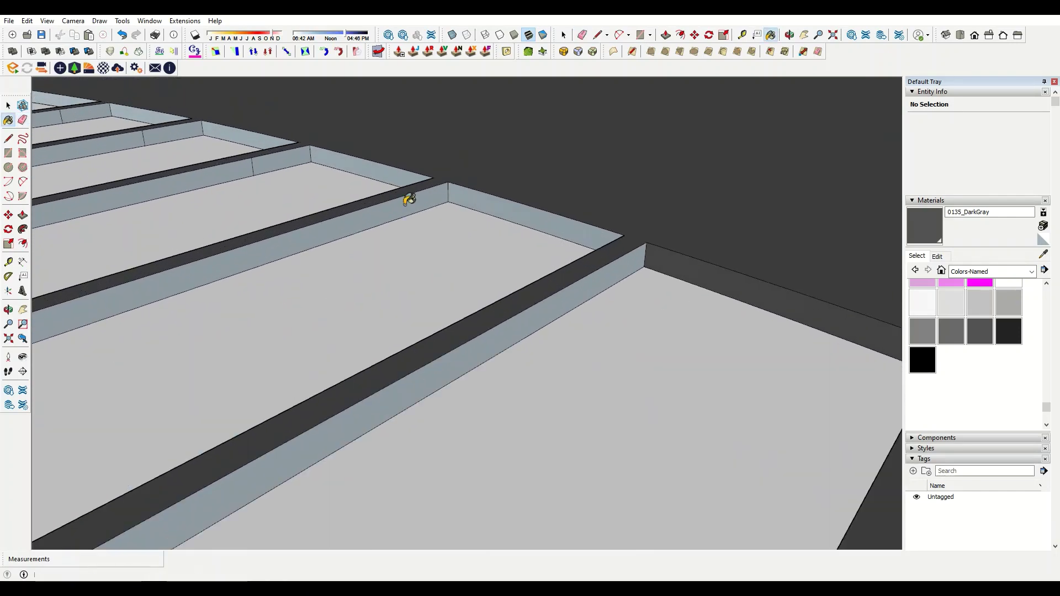
pyautogui.moveTo(409, 202)
pyautogui.mouseDown(button='middle')
pyautogui.moveTo(599, 276)
pyautogui.moveTo(861, 308)
pyautogui.moveTo(405, 293)
pyautogui.moveTo(744, 190)
pyautogui.moveTo(710, 213)
pyautogui.moveTo(639, 311)
pyautogui.moveTo(499, 291)
pyautogui.mouseUp(button='middle')
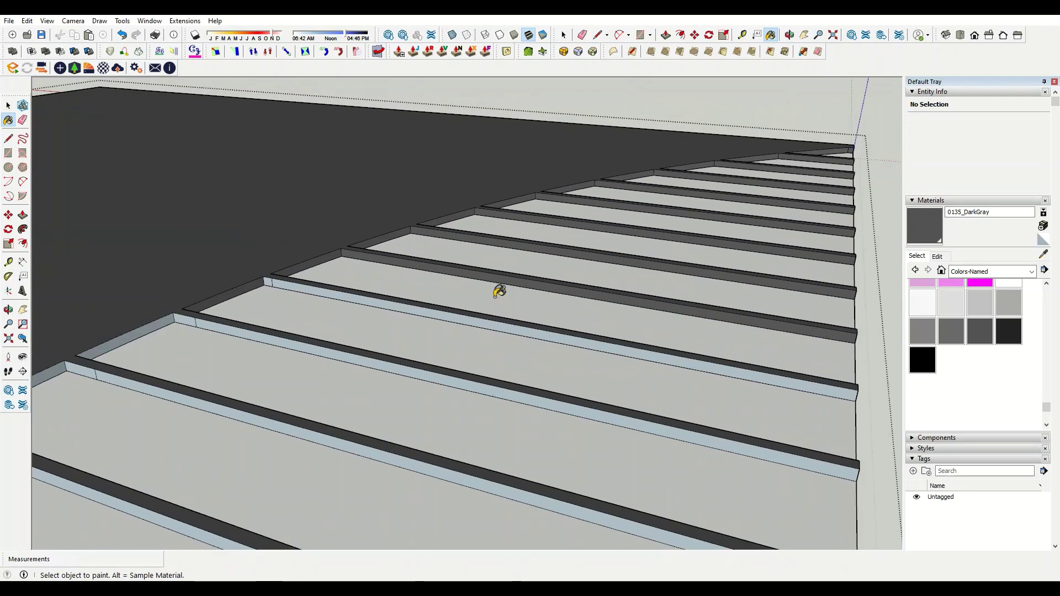
pyautogui.scroll(2, 208, 312)
# - Orbit around the ribs, toggling between Eraser and Paint Bucket, to locate the light-blue side faces
pyautogui.scroll(2, 146, 338)
pyautogui.press('e')
pyautogui.scroll(2, 361, 236)
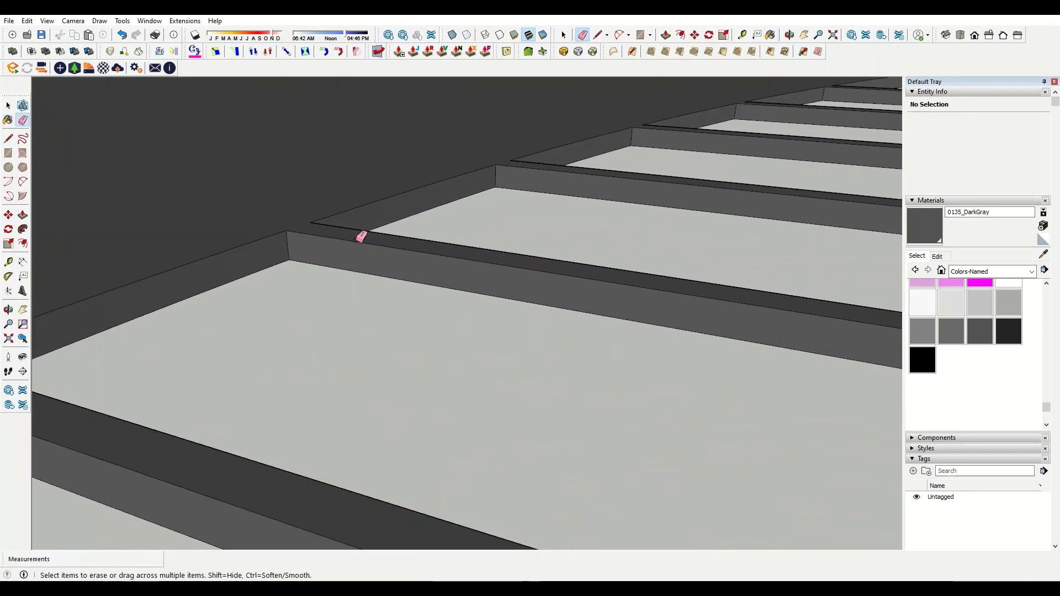
pyautogui.scroll(-2, 287, 265)
pyautogui.scroll(2, 220, 330)
pyautogui.scroll(-3, 143, 321)
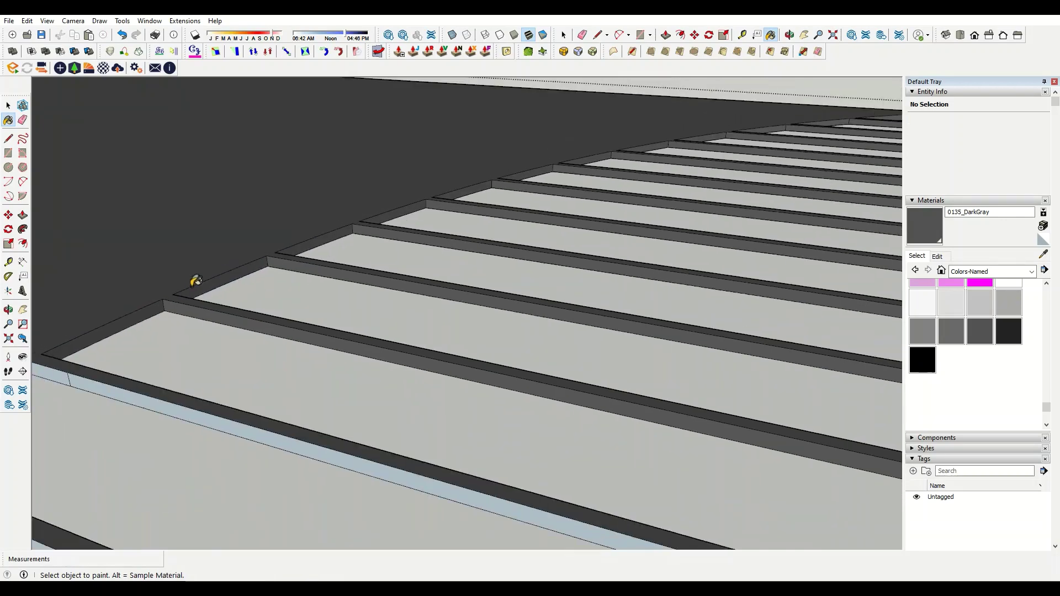
pyautogui.moveTo(193, 279); pyautogui.dragTo(149, 300, button='middle')
pyautogui.scroll(3, 154, 309)
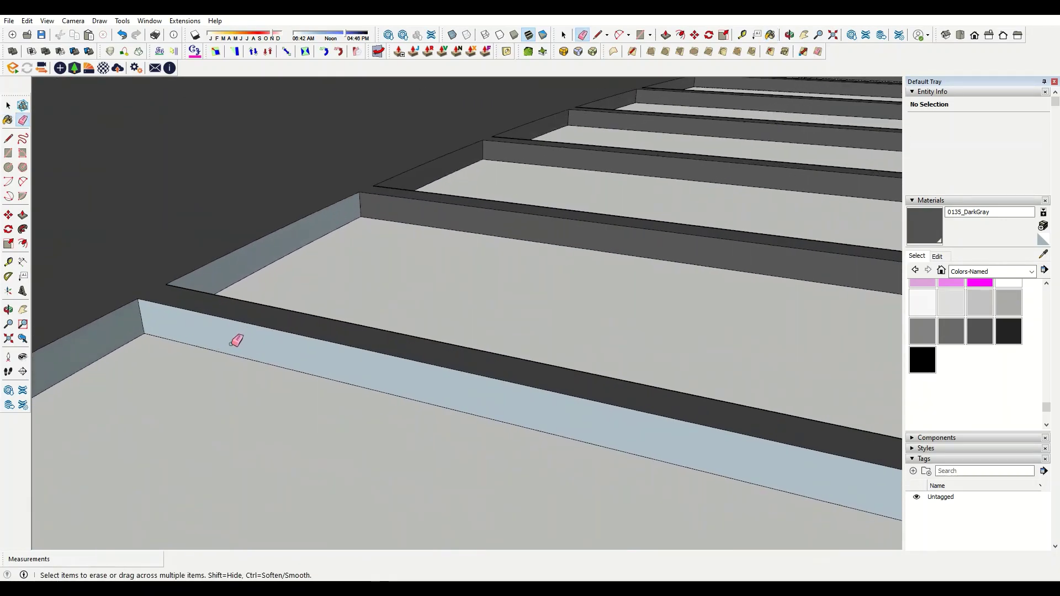
pyautogui.press('e')
pyautogui.press('b')
pyautogui.scroll(-2, 139, 347)
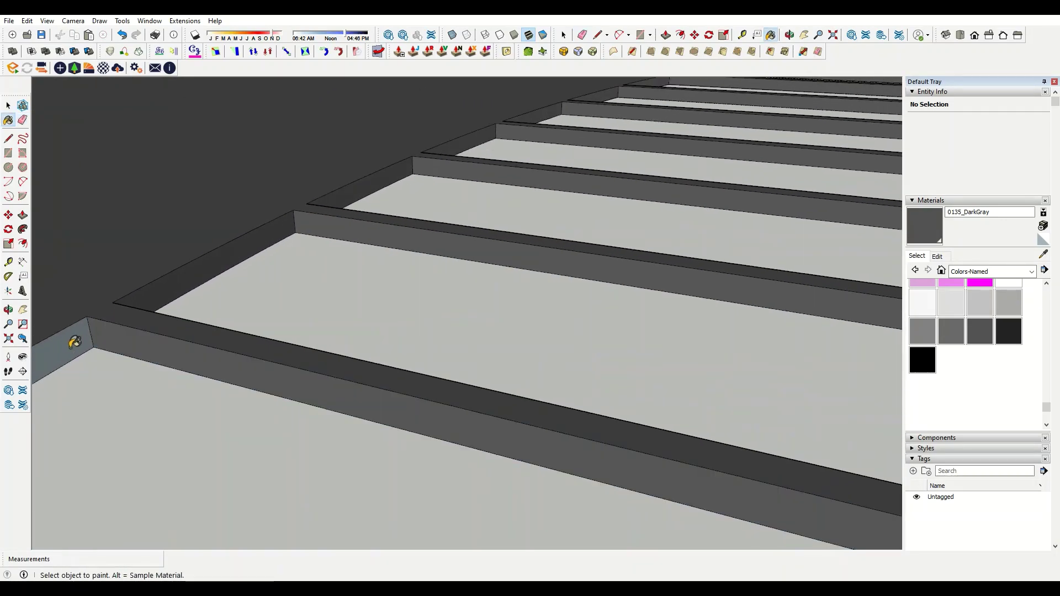
pyautogui.scroll(-3, 301, 278)
pyautogui.moveTo(300, 277); pyautogui.dragTo(236, 322, button='middle')
pyautogui.scroll(3, 758, 239)
pyautogui.scroll(-3, 758, 239)
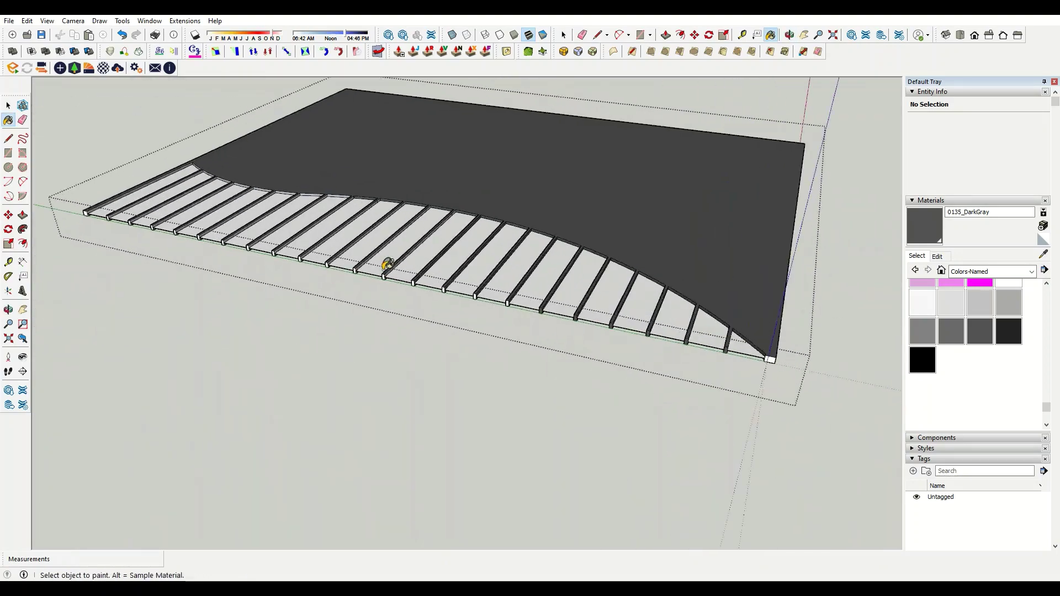
pyautogui.scroll(3, 379, 265)
# - Paint a light-blue rib side face 0135_DarkGray, orbiting closer around the beam ends
pyautogui.moveTo(379, 265); pyautogui.dragTo(354, 284, button='middle')
pyautogui.scroll(2, 354, 283)
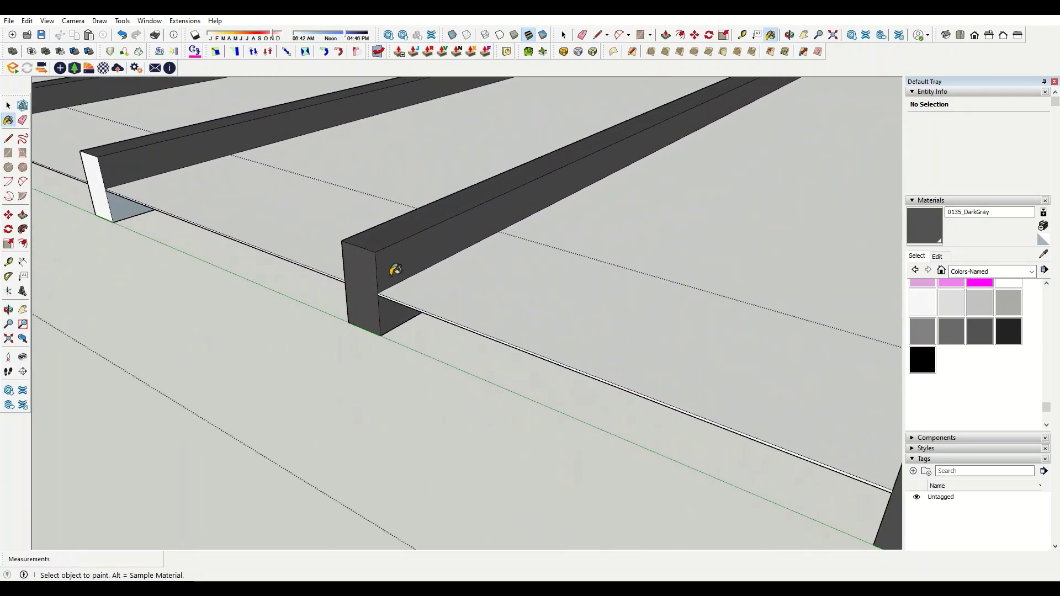
pyautogui.scroll(-4, 395, 267)
pyautogui.scroll(2, 433, 267)
pyautogui.scroll(2, 338, 217)
pyautogui.moveTo(362, 349); pyautogui.dragTo(308, 243, button='middle')
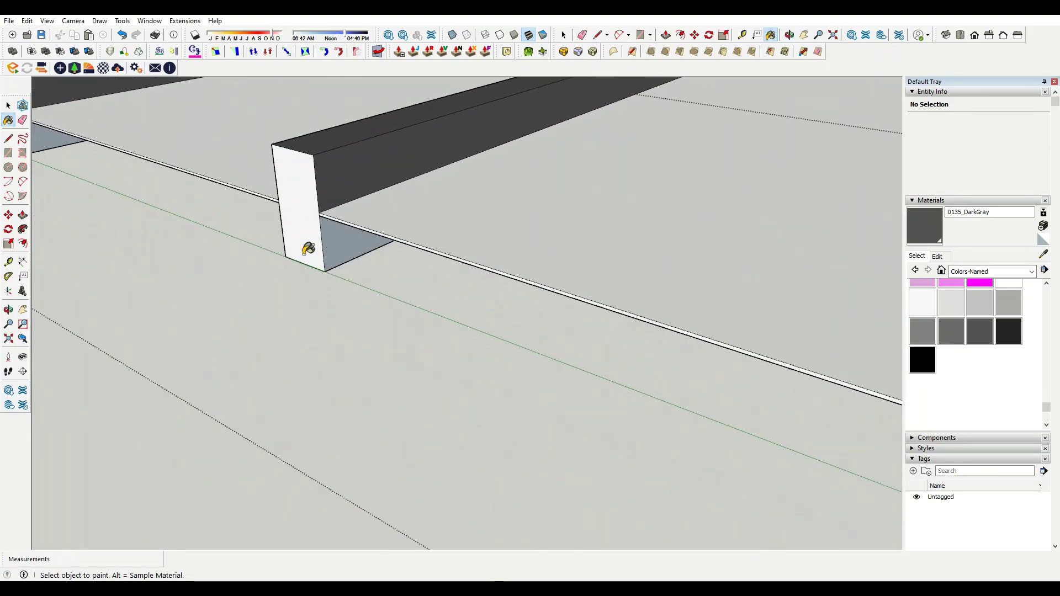
pyautogui.scroll(-3, 308, 244)
pyautogui.scroll(2, 535, 315)
pyautogui.scroll(2, 485, 248)
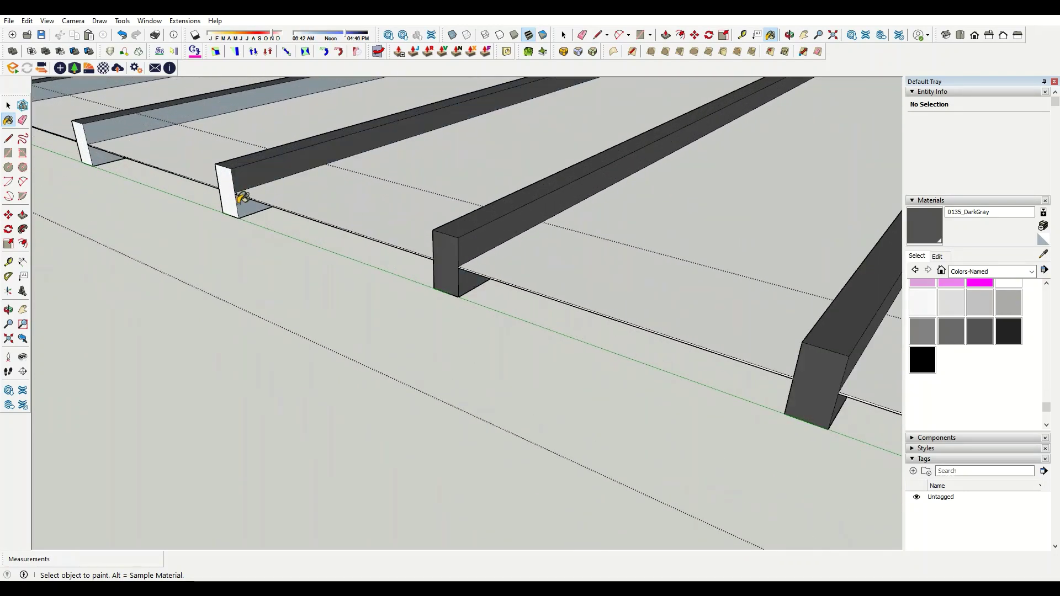
pyautogui.scroll(-3, 386, 221)
pyautogui.scroll(4, 639, 296)
pyautogui.press('e')
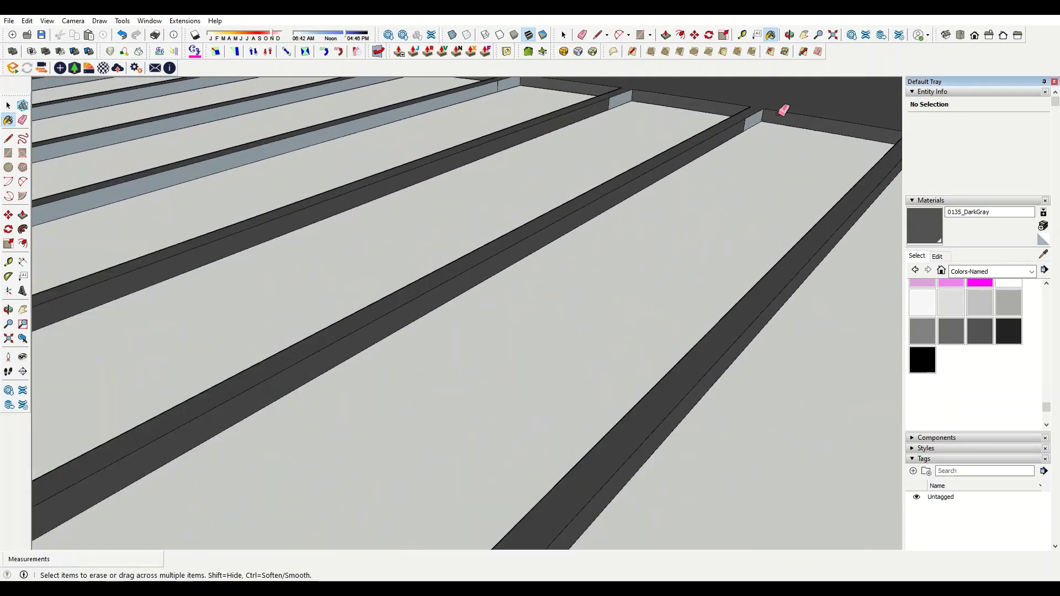
pyautogui.moveTo(749, 116); pyautogui.dragTo(682, 118, button='middle')
pyautogui.scroll(-2, 558, 95)
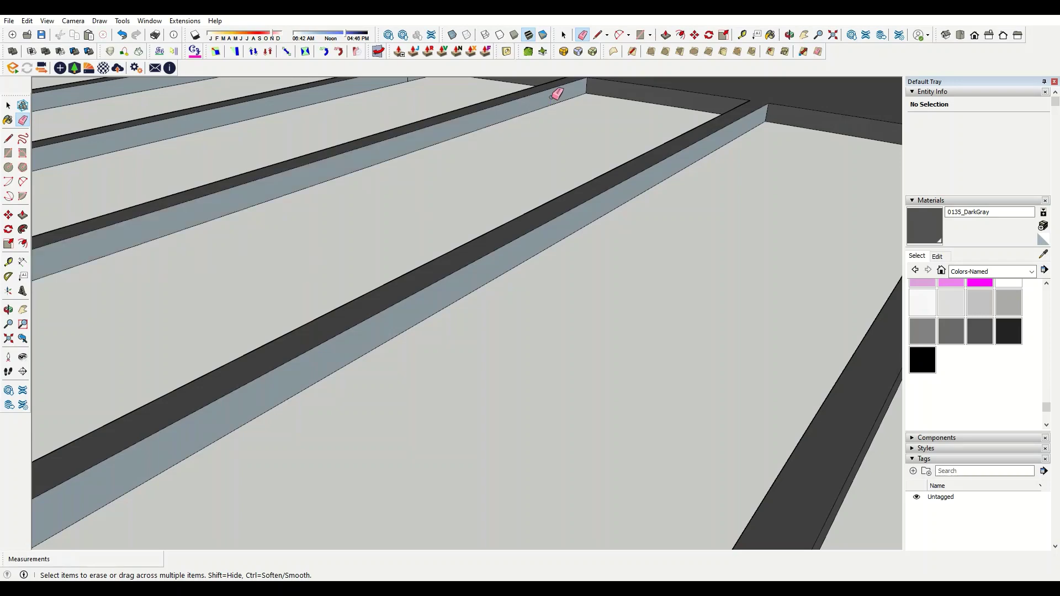
pyautogui.moveTo(556, 94); pyautogui.dragTo(634, 180, button='middle')
pyautogui.scroll(-3, 514, 104)
pyautogui.scroll(4, 490, 132)
pyautogui.moveTo(490, 133); pyautogui.dragTo(315, 108)
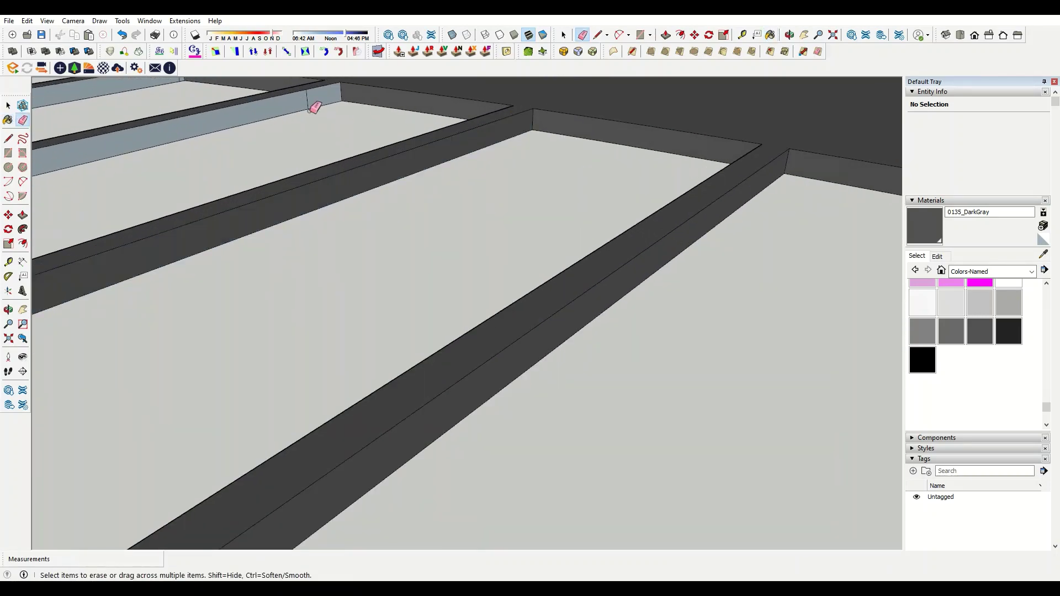
pyautogui.click(313, 98)
pyautogui.scroll(-3, 561, 152)
pyautogui.moveTo(561, 151); pyautogui.dragTo(301, 201, button='middle')
# - Paint two remaining beam side faces dark gray with the Paint Bucket
pyautogui.scroll(3, 374, 248)
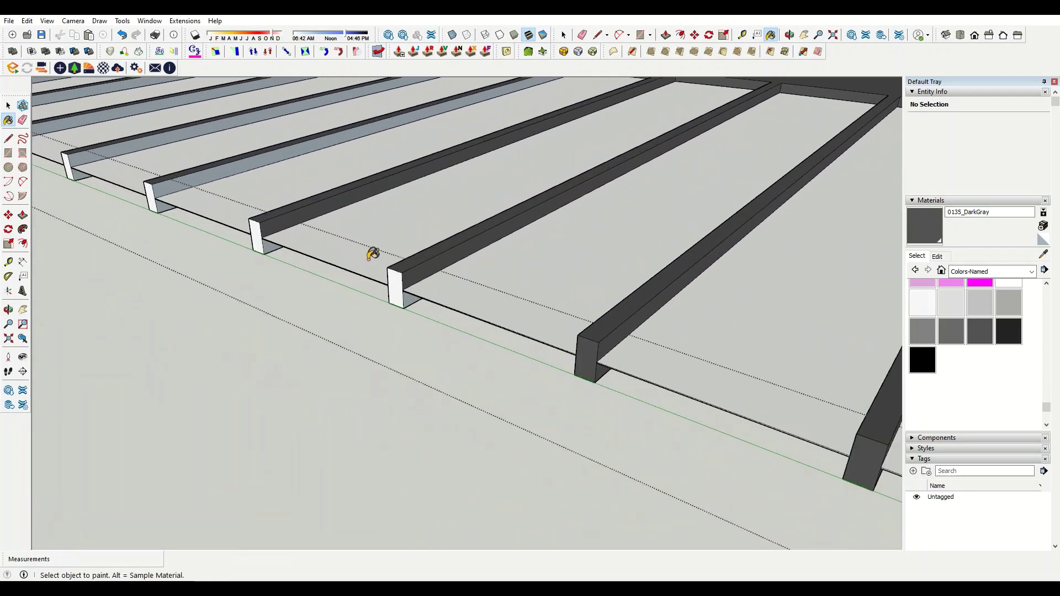
pyautogui.scroll(2, 428, 322)
pyautogui.scroll(-2, 421, 267)
pyautogui.moveTo(421, 268); pyautogui.dragTo(166, 213, button='middle')
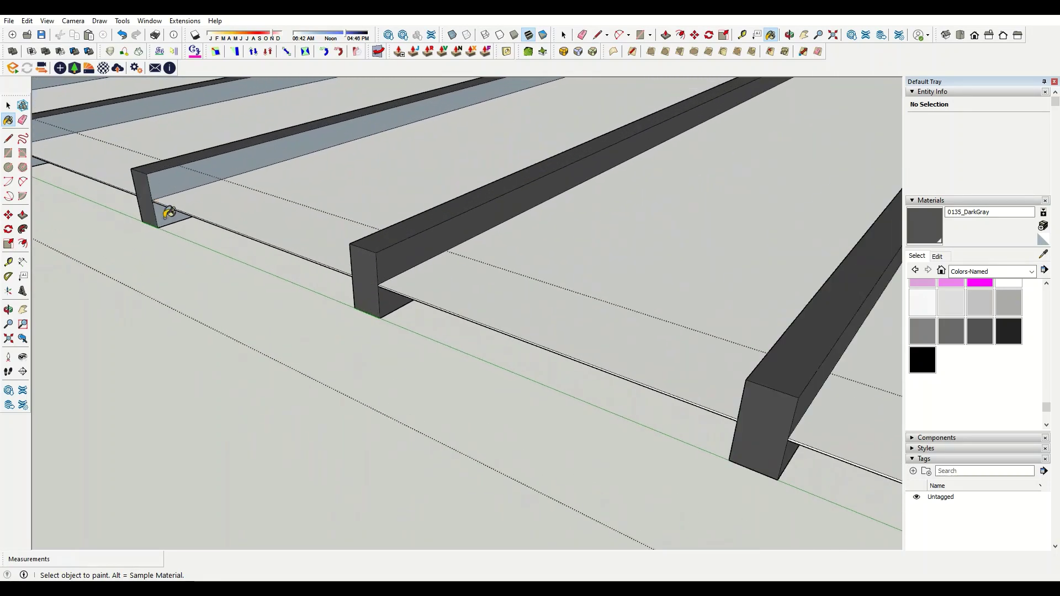
pyautogui.scroll(-2, 315, 315)
pyautogui.moveTo(314, 315); pyautogui.dragTo(483, 207, button='middle')
pyautogui.scroll(3, 483, 207)
pyautogui.press('e')
pyautogui.press('b')
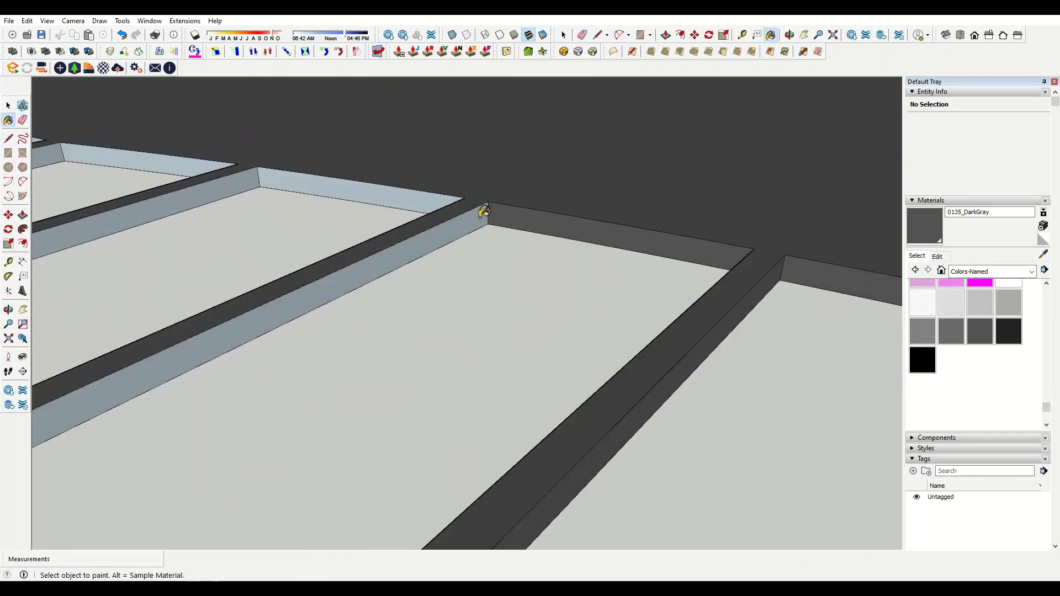
pyautogui.click(269, 176)
pyautogui.click(174, 159)
pyautogui.scroll(-3, 728, 241)
# - Paint four white beam-end faces along the roof edge dark gray
pyautogui.moveTo(728, 241); pyautogui.dragTo(407, 338, button='middle')
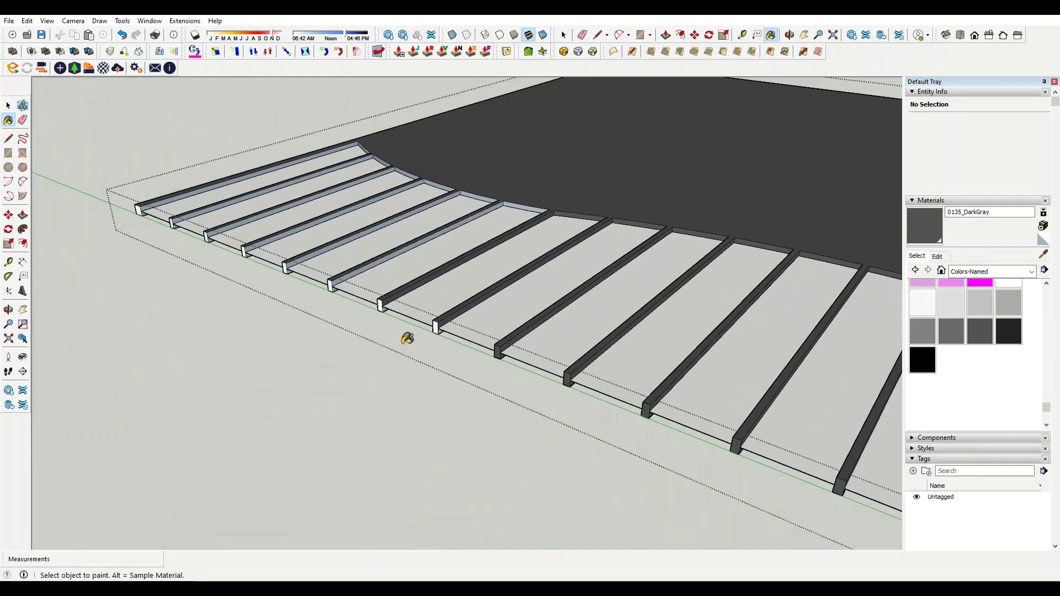
pyautogui.scroll(3, 449, 367)
pyautogui.scroll(2, 467, 393)
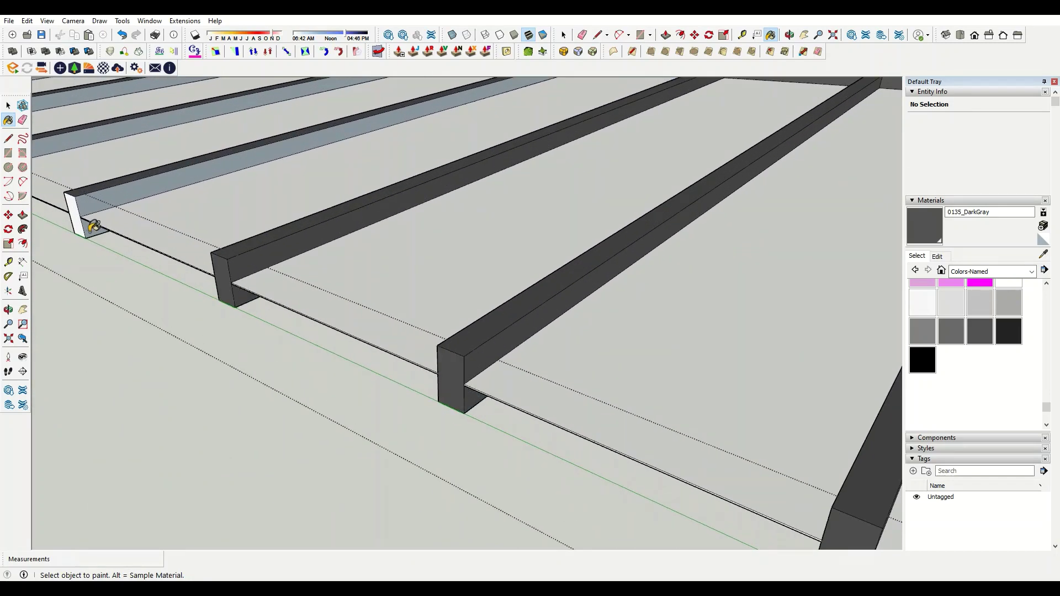
pyautogui.scroll(-3, 551, 313)
pyautogui.scroll(3, 610, 138)
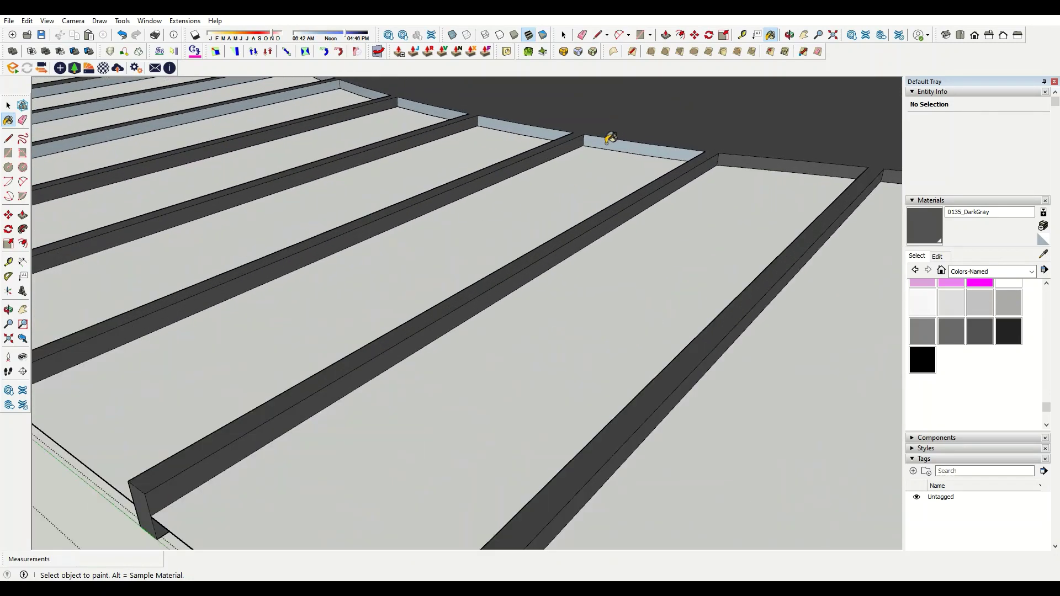
pyautogui.scroll(-3, 710, 280)
pyautogui.moveTo(710, 280); pyautogui.dragTo(433, 309, button='middle')
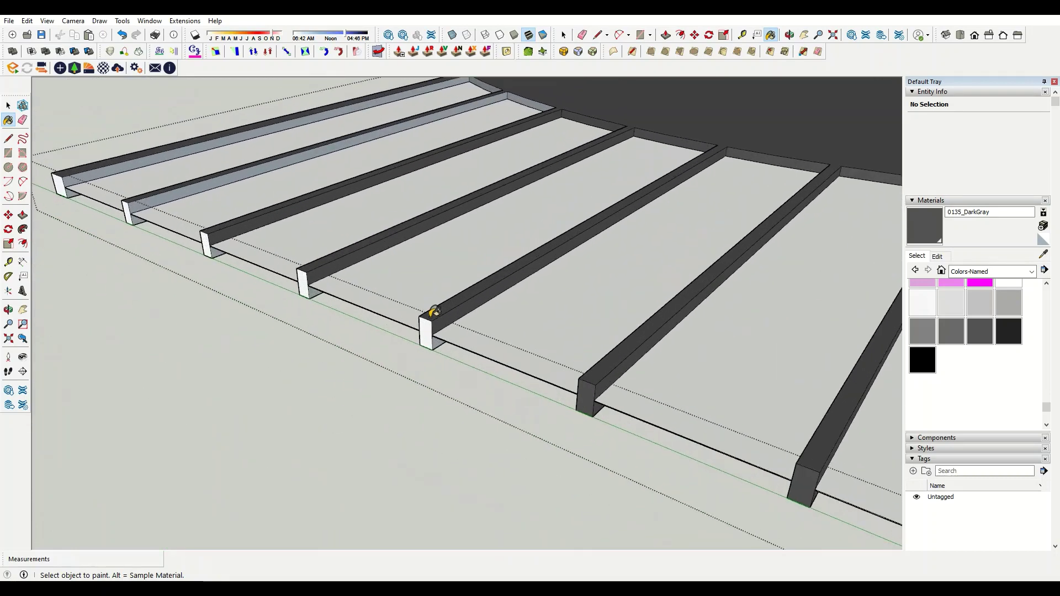
pyautogui.scroll(3, 449, 352)
pyautogui.click(198, 251)
pyautogui.scroll(-3, 39, 182)
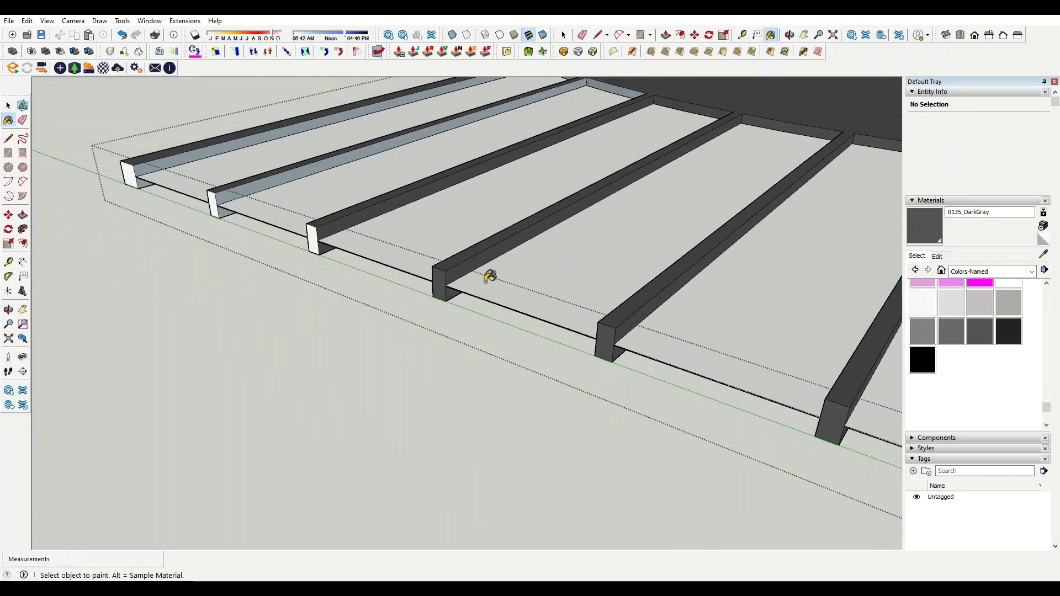
pyautogui.scroll(3, 217, 195)
pyautogui.click(214, 221)
pyautogui.click(56, 160)
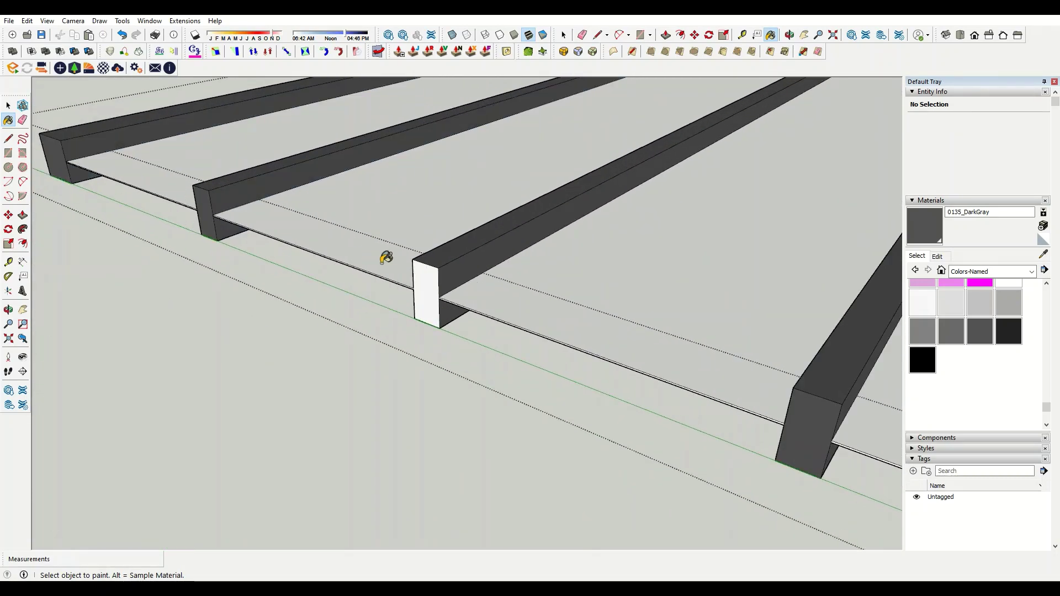
pyautogui.scroll(-3, 386, 265)
pyautogui.scroll(3, 548, 197)
pyautogui.click(549, 197)
pyautogui.scroll(-3, 721, 303)
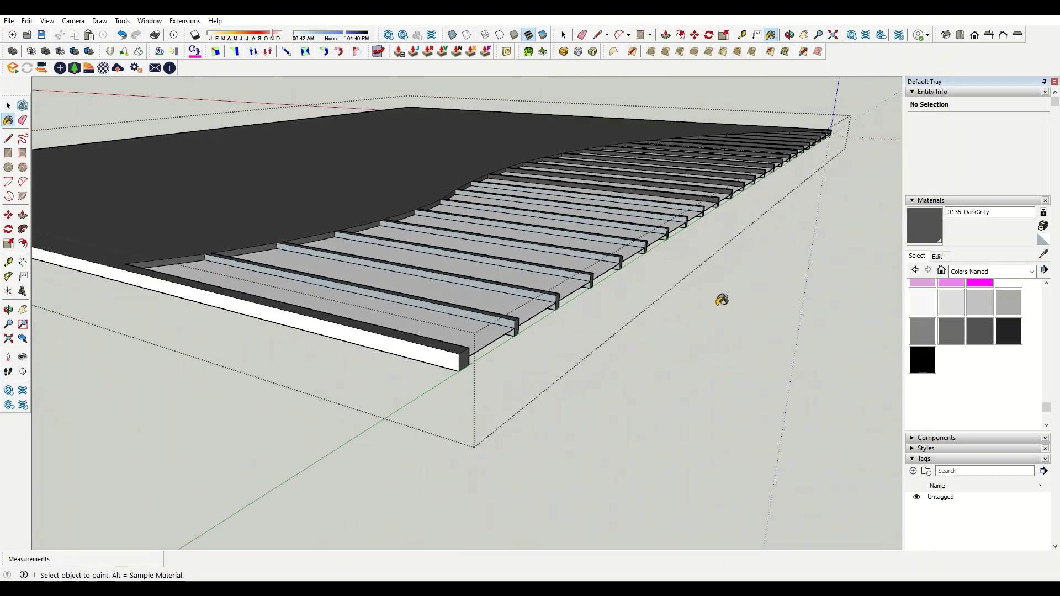
pyautogui.scroll(2, 525, 296)
pyautogui.scroll(2, 566, 321)
pyautogui.scroll(1, 566, 320)
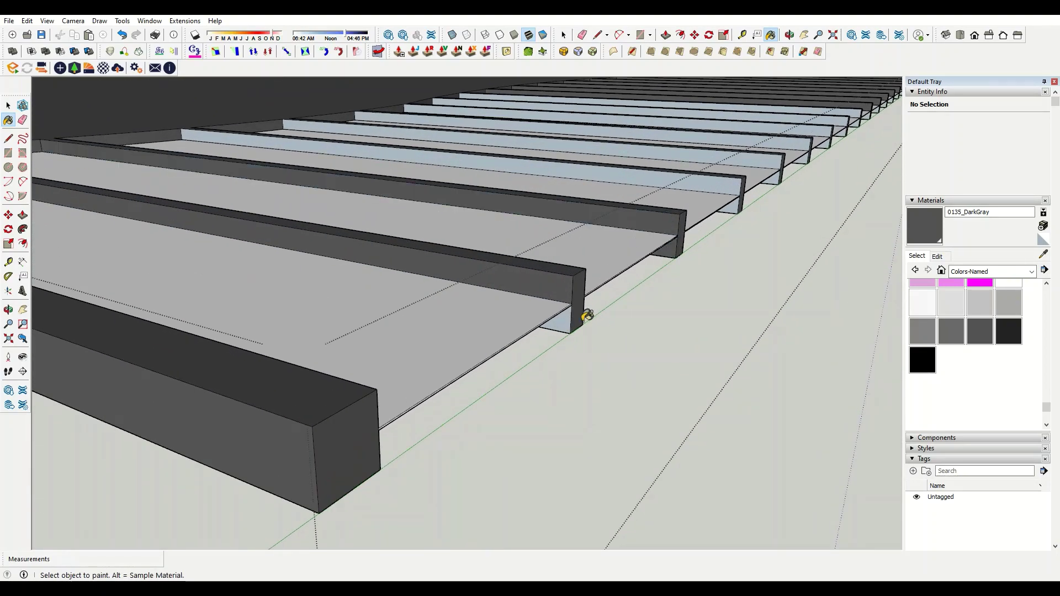
# - Orbit to a low angle and paint two beam-end undersides dark gray
pyautogui.click(586, 316)
pyautogui.scroll(-3, 481, 324)
pyautogui.moveTo(481, 313)
pyautogui.mouseDown(button='middle')
pyautogui.moveTo(247, 180)
pyautogui.moveTo(372, 147)
pyautogui.moveTo(371, 347)
pyautogui.moveTo(417, 182)
pyautogui.mouseUp(button='middle')
pyautogui.scroll(3, 674, 283)
pyautogui.scroll(2, 635, 335)
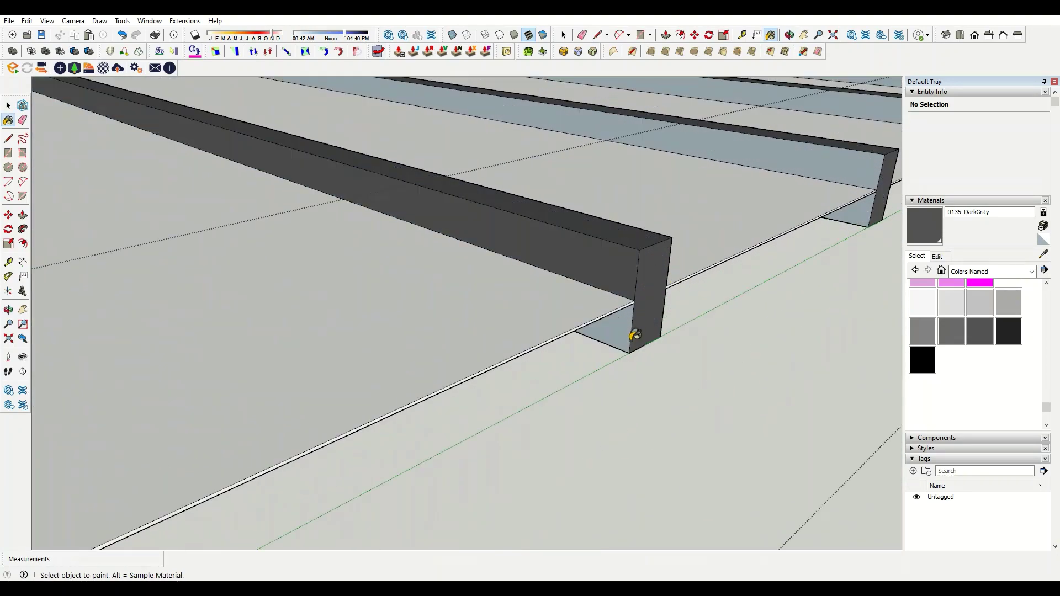
pyautogui.scroll(-3, 607, 326)
pyautogui.scroll(3, 635, 259)
pyautogui.click(559, 348)
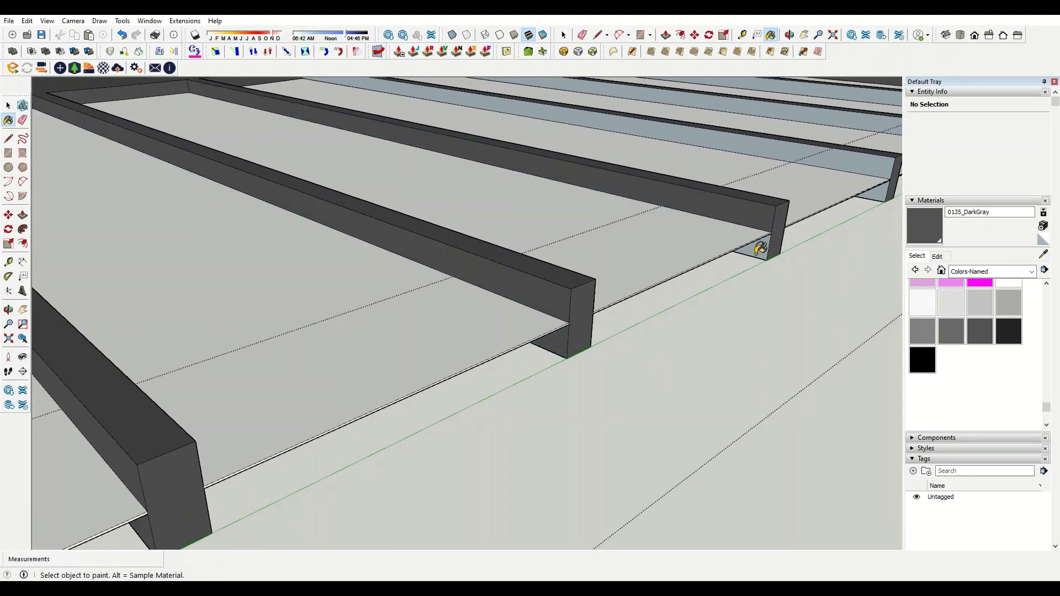
pyautogui.click(760, 249)
pyautogui.scroll(-3, 761, 249)
pyautogui.scroll(2, 852, 173)
pyautogui.scroll(2, 780, 221)
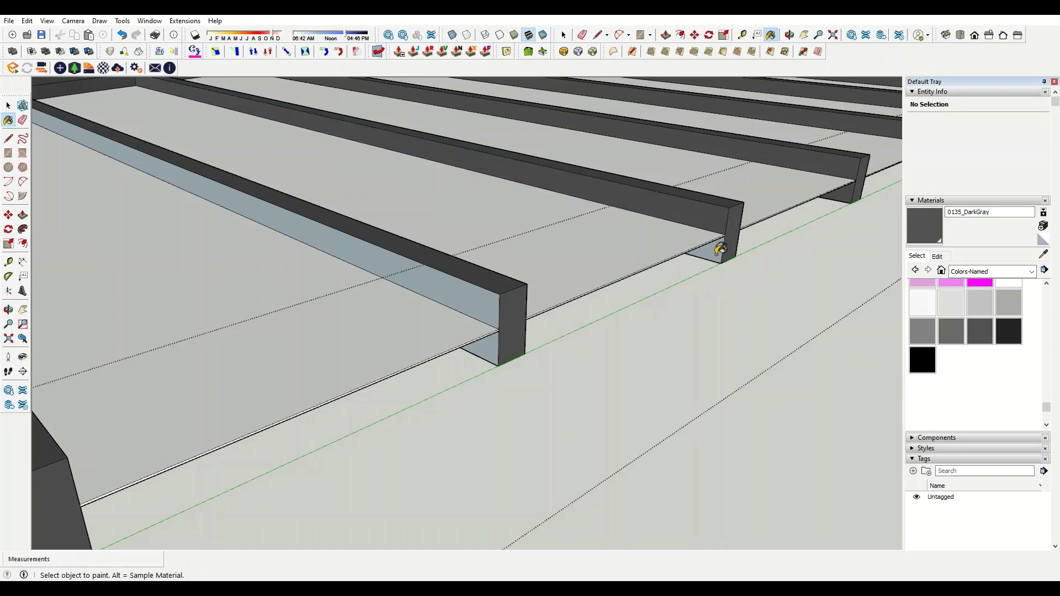
# - Paint the last beam side face and remaining beam-end undersides dark gray
pyautogui.click(485, 301)
pyautogui.scroll(-3, 497, 350)
pyautogui.scroll(3, 710, 234)
pyautogui.scroll(1, 573, 287)
pyautogui.click(561, 302)
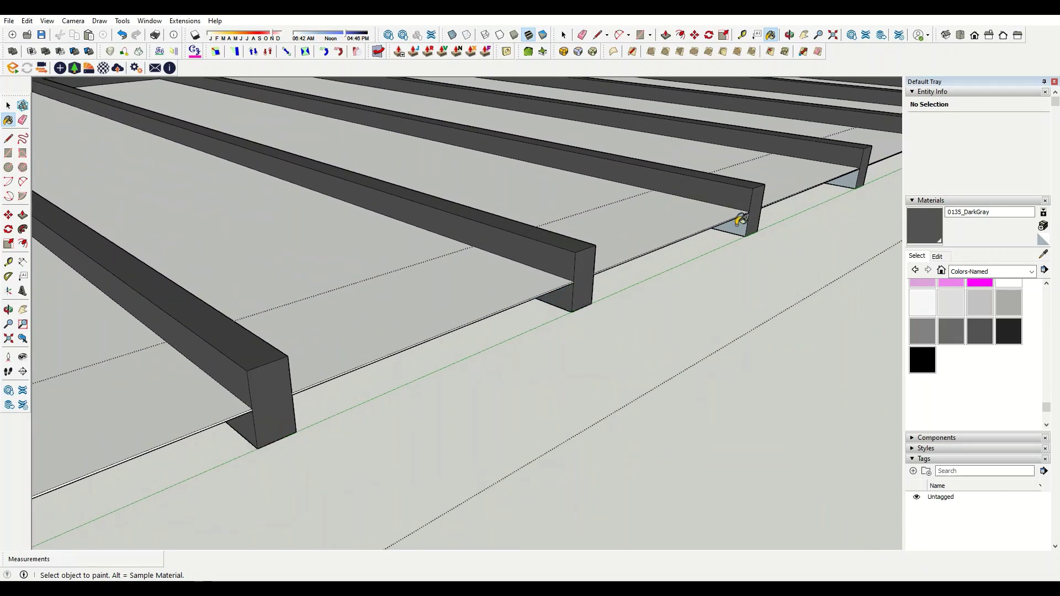
pyautogui.click(740, 221)
pyautogui.scroll(-3, 795, 217)
pyautogui.scroll(2, 577, 279)
pyautogui.scroll(1, 539, 272)
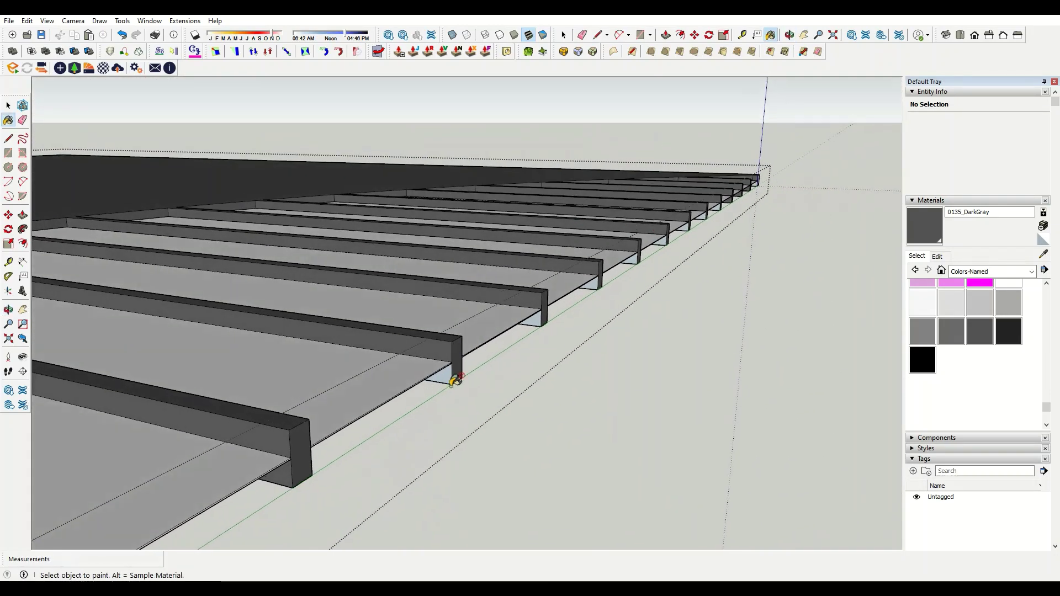
pyautogui.scroll(1, 617, 263)
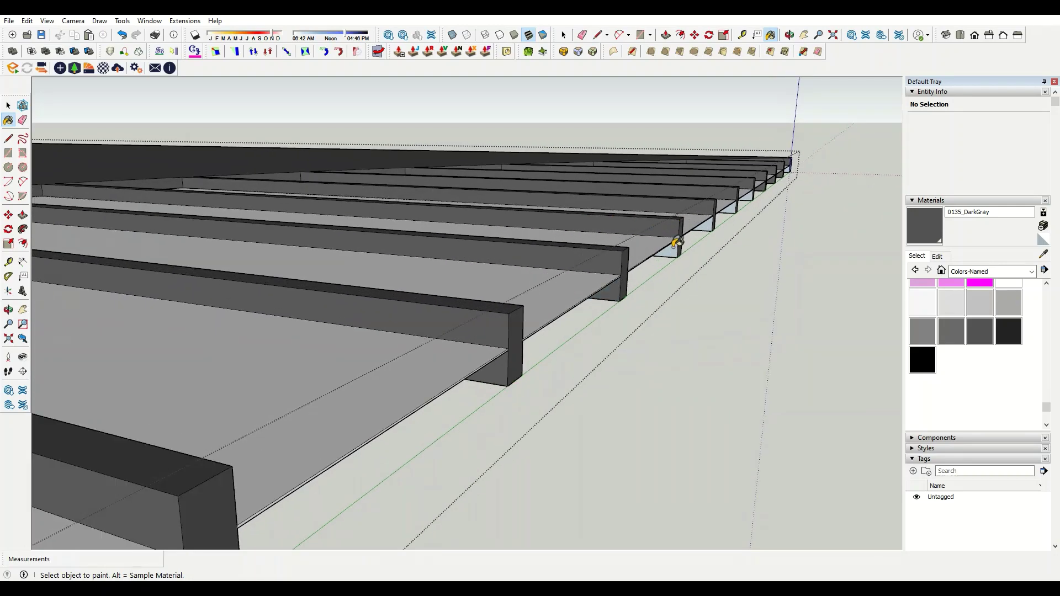
pyautogui.click(677, 243)
pyautogui.scroll(-3, 752, 177)
pyautogui.scroll(3, 497, 366)
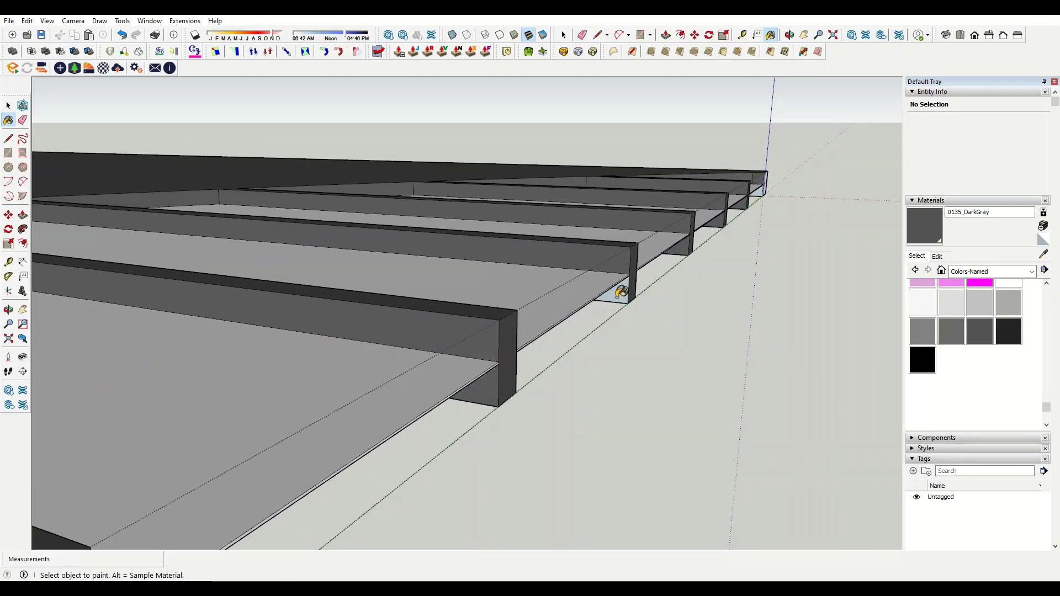
pyautogui.click(619, 293)
pyautogui.scroll(-3, 618, 292)
pyautogui.scroll(3, 552, 331)
pyautogui.click(1031, 271)
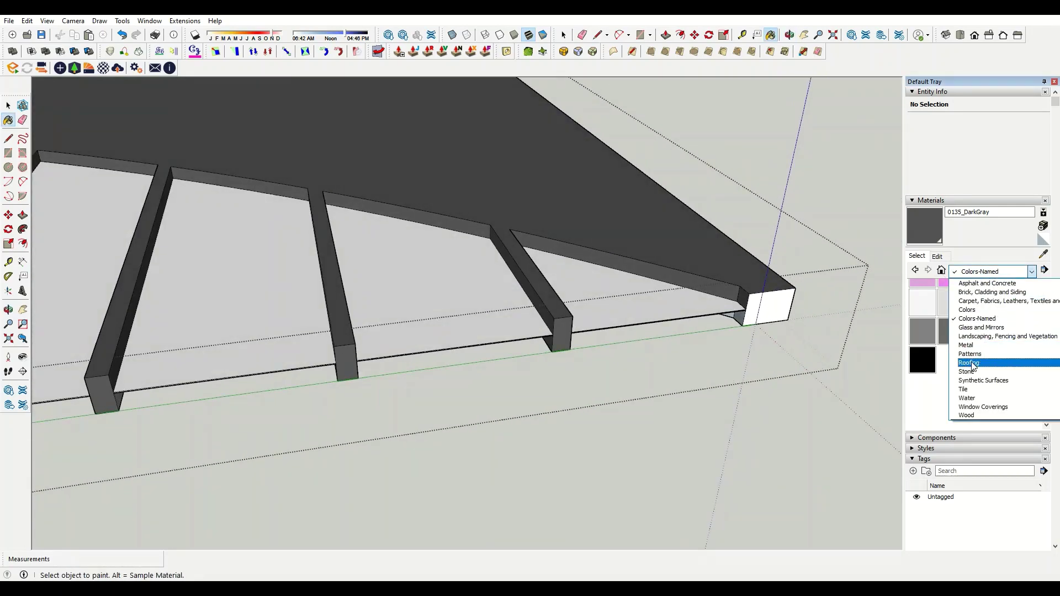
# - Paint four top roof panels with Translucent Glass Gray from Glass and Mirrors
pyautogui.click(993, 327)
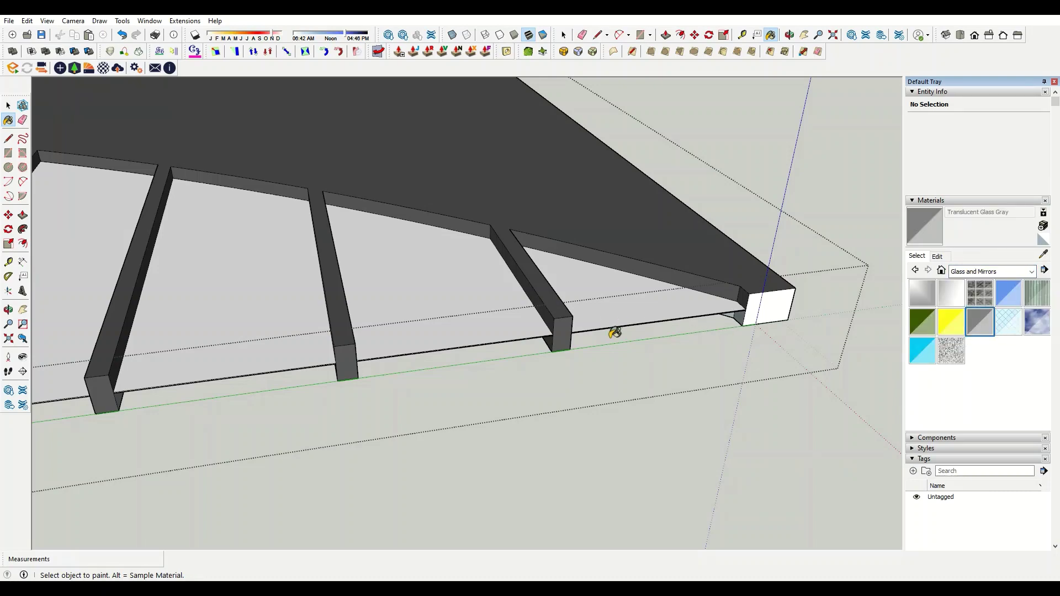
pyautogui.scroll(-2, 614, 332)
pyautogui.click(635, 309)
pyautogui.click(489, 299)
pyautogui.scroll(-2, 670, 345)
pyautogui.click(309, 276)
pyautogui.click(189, 252)
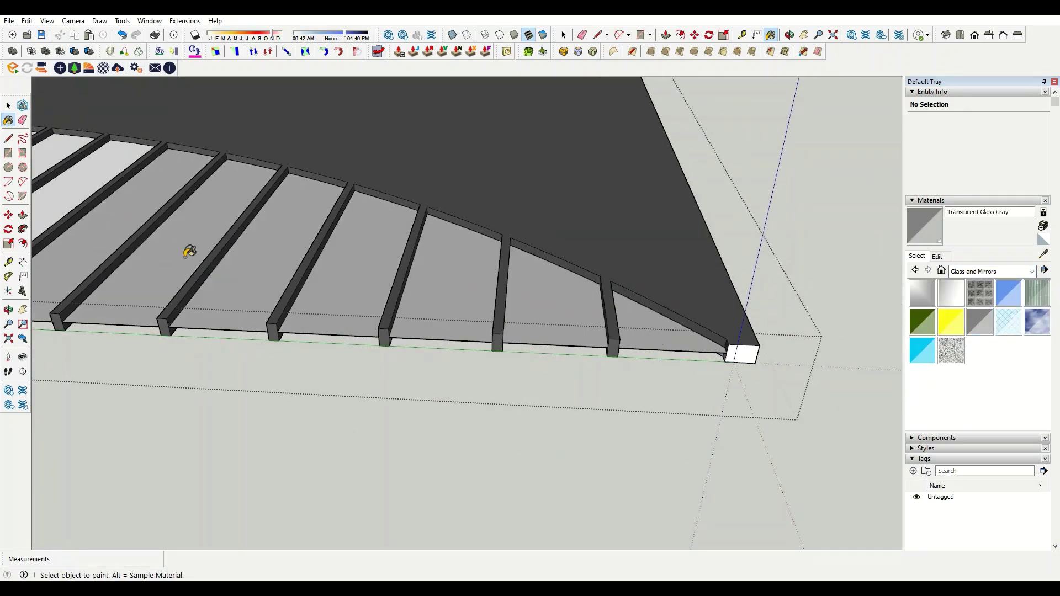
pyautogui.scroll(-4, 189, 252)
pyautogui.scroll(4, 119, 269)
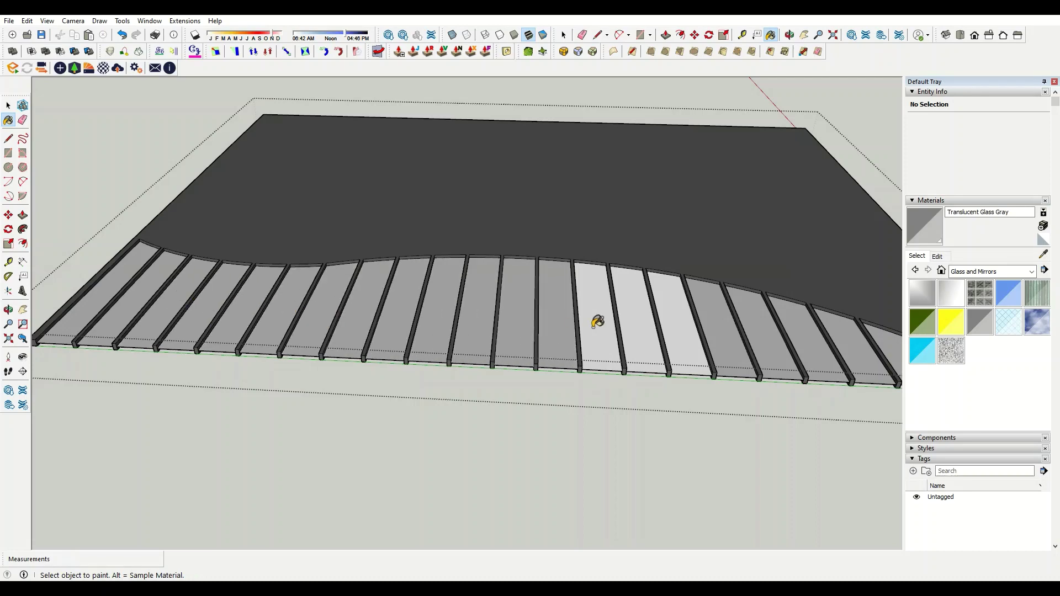
# - Orbit beneath the roof and paint three underside panels with Translucent Glass Gray
pyautogui.moveTo(686, 327); pyautogui.dragTo(541, 132, button='middle')
pyautogui.scroll(-2, 533, 131)
pyautogui.scroll(3, 563, 95)
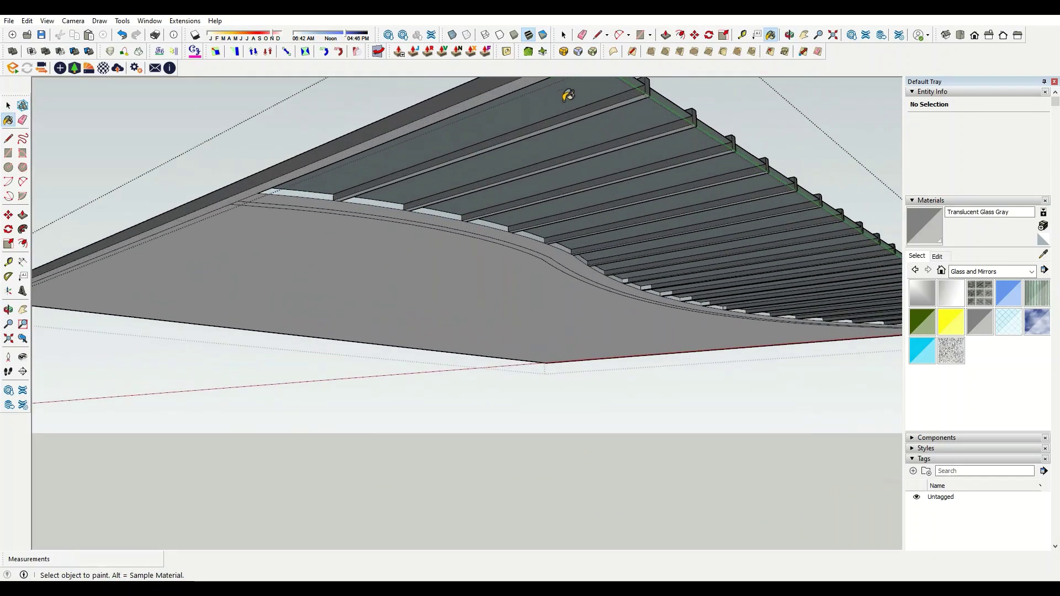
pyautogui.scroll(2, 574, 126)
pyautogui.scroll(2, 574, 126)
pyautogui.scroll(-2, 615, 138)
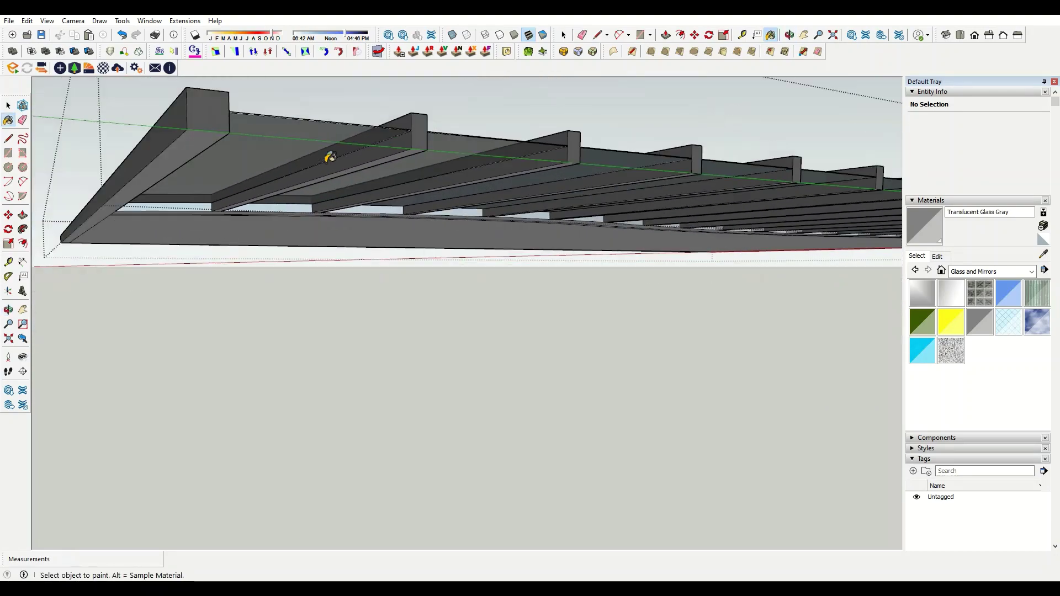
pyautogui.scroll(2, 493, 205)
pyautogui.scroll(2, 651, 237)
pyautogui.scroll(-3, 601, 220)
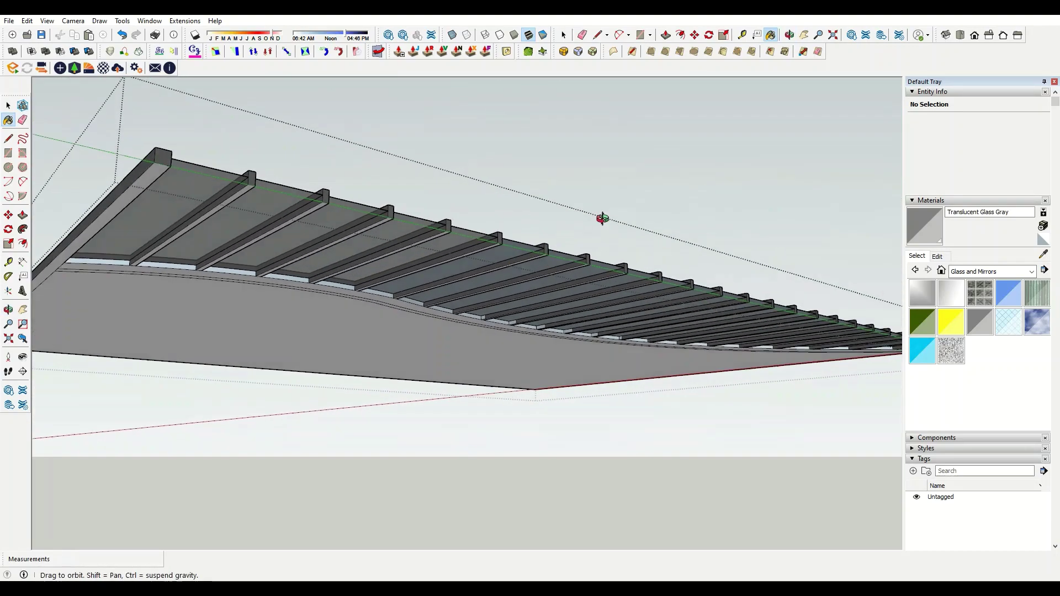
pyautogui.scroll(5, 490, 386)
pyautogui.click(408, 189)
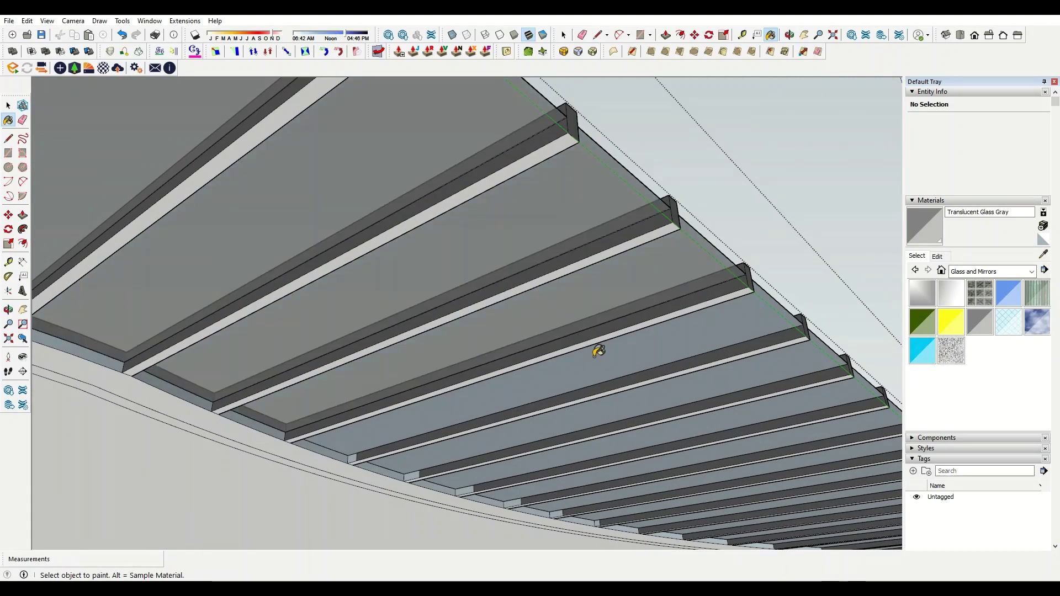
pyautogui.scroll(-3, 598, 351)
pyautogui.scroll(3, 511, 373)
pyautogui.click(607, 332)
pyautogui.scroll(-3, 607, 332)
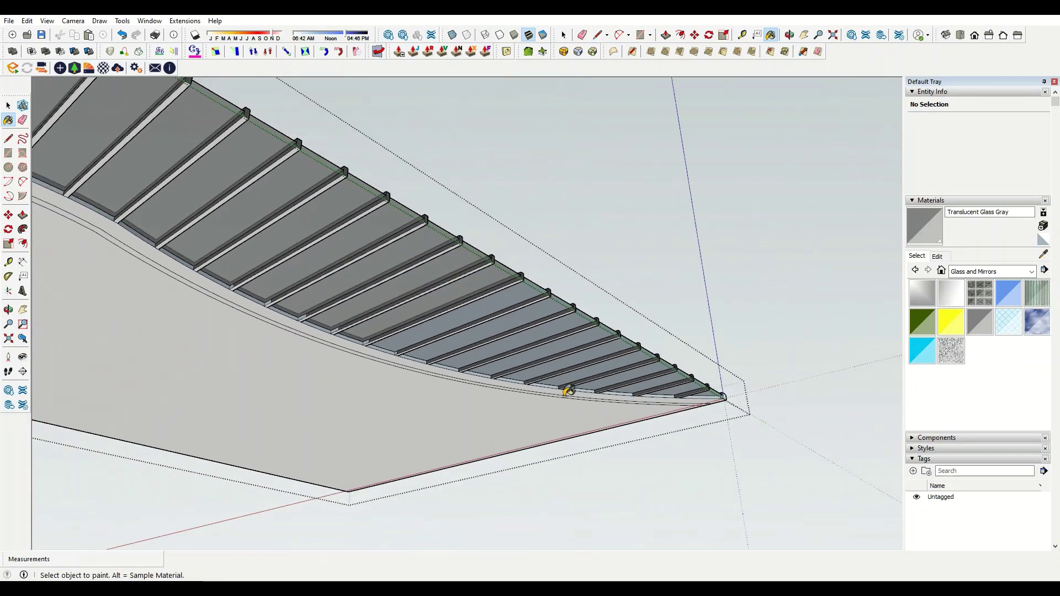
pyautogui.scroll(3, 568, 391)
pyautogui.scroll(-3, 628, 301)
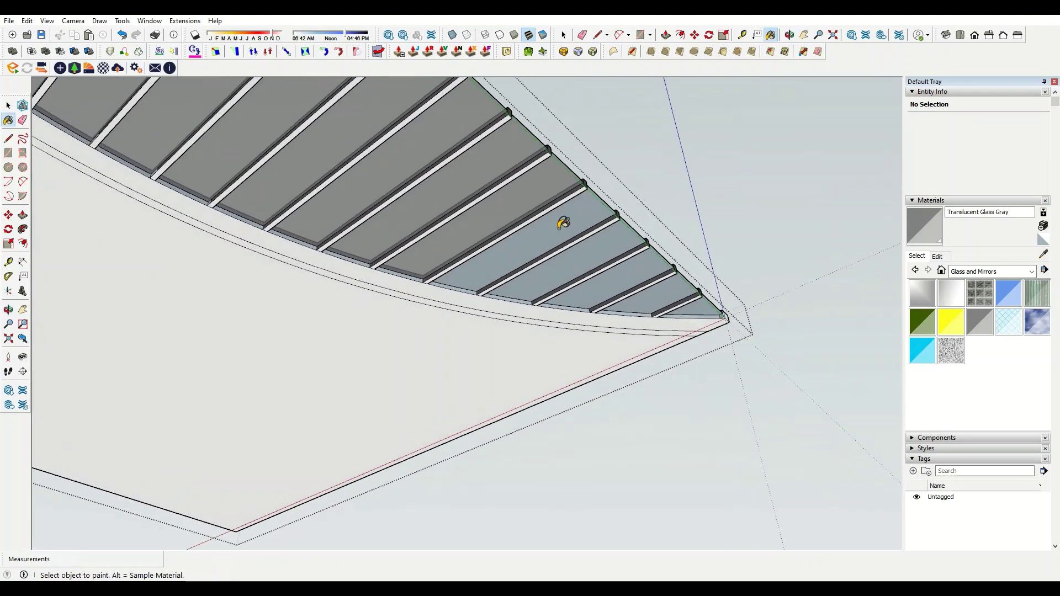
pyautogui.scroll(3, 622, 303)
pyautogui.click(681, 333)
pyautogui.scroll(1, 712, 328)
pyautogui.scroll(2, 688, 334)
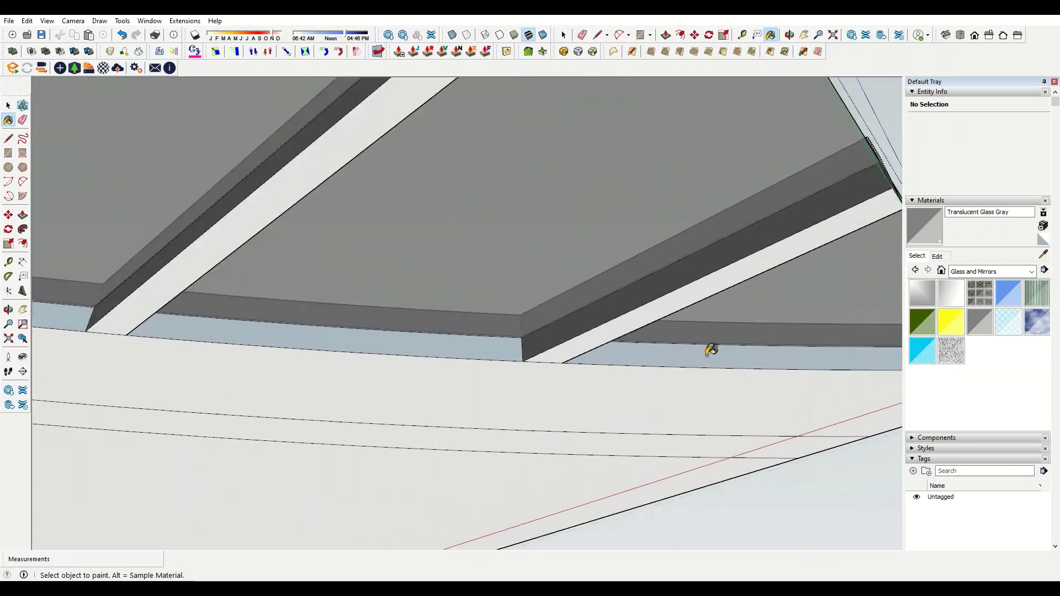
pyautogui.click(271, 225)
pyautogui.scroll(-3, 271, 224)
pyautogui.scroll(3, 315, 331)
pyautogui.scroll(-1, 511, 395)
pyautogui.scroll(1, 338, 360)
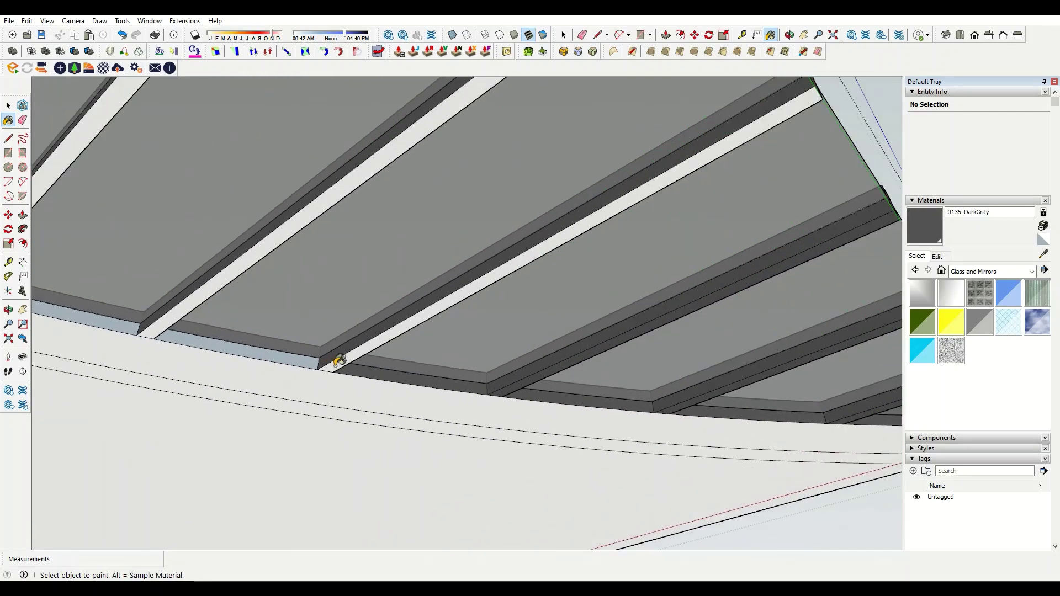
pyautogui.scroll(1, 273, 348)
pyautogui.scroll(-1, 501, 359)
pyautogui.scroll(1, 128, 279)
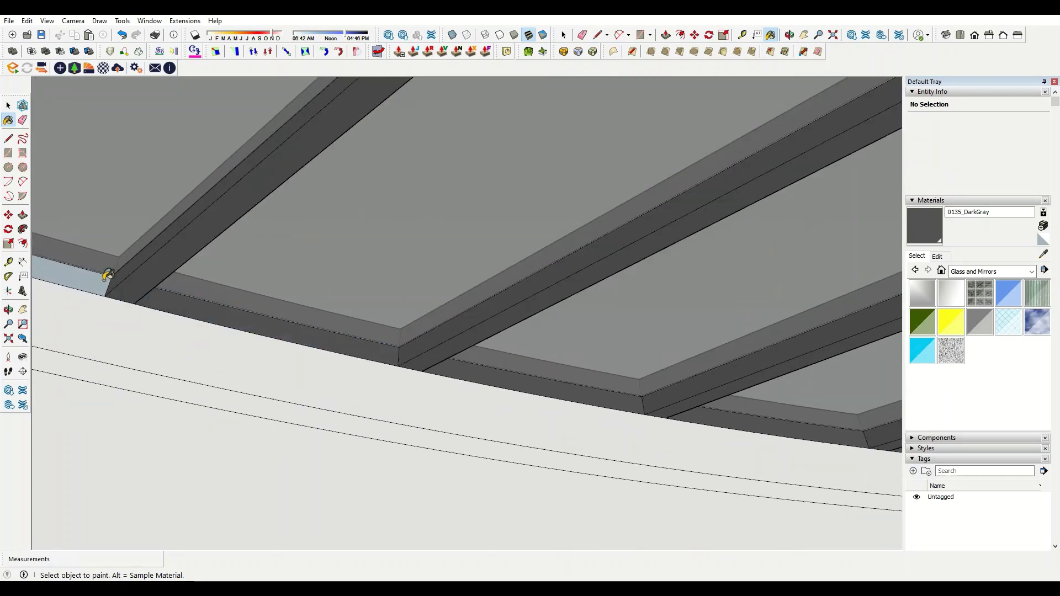
pyautogui.scroll(-2, 265, 324)
pyautogui.scroll(2, 379, 324)
pyautogui.scroll(-2, 296, 329)
pyautogui.scroll(2, 153, 282)
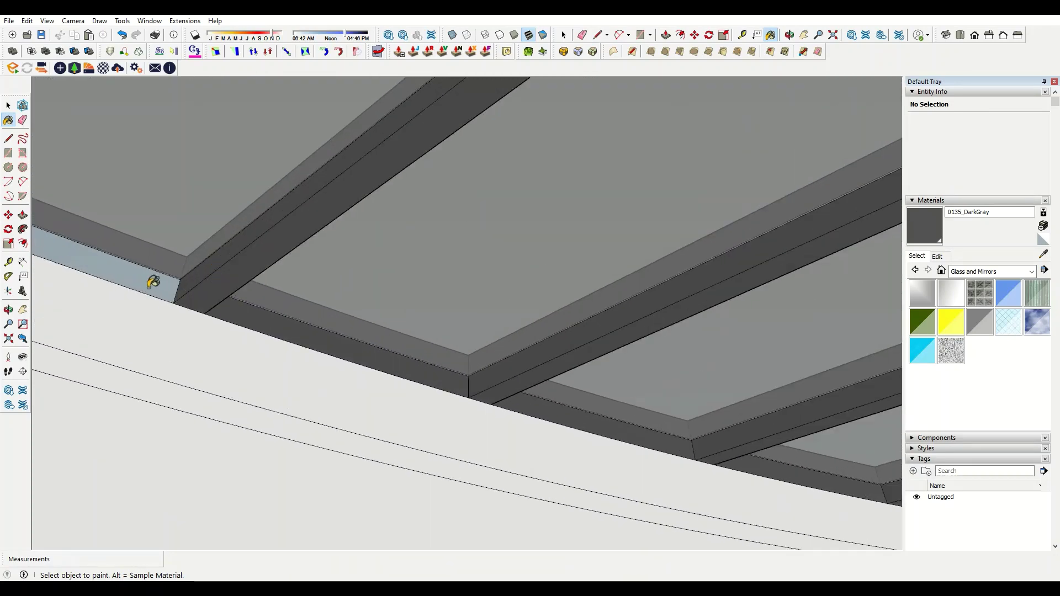
pyautogui.scroll(-2, 243, 334)
pyautogui.scroll(2, 211, 285)
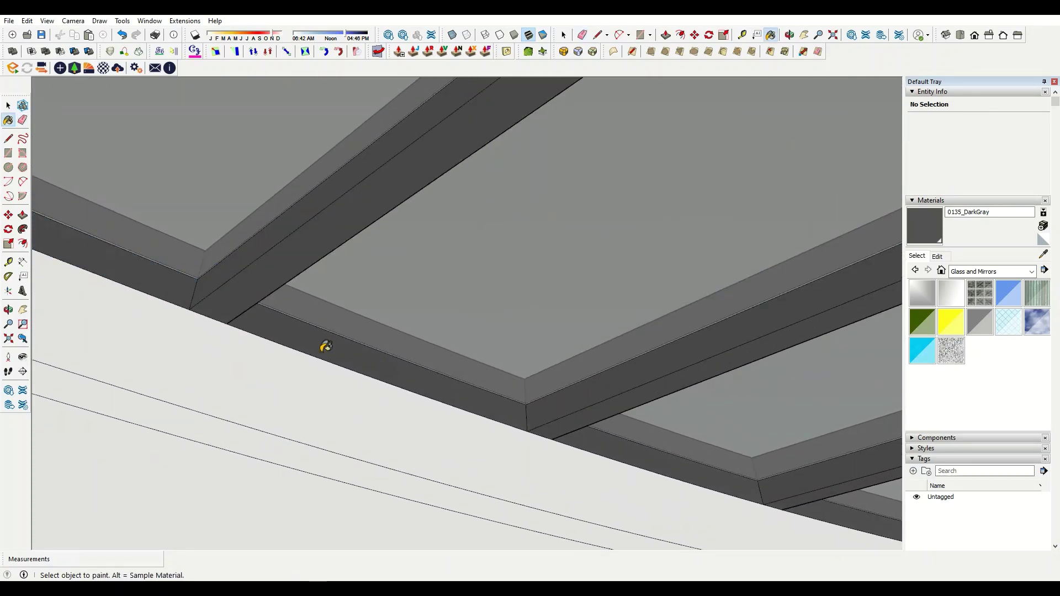
pyautogui.scroll(-2, 325, 346)
pyautogui.scroll(2, 267, 303)
pyautogui.scroll(-2, 296, 233)
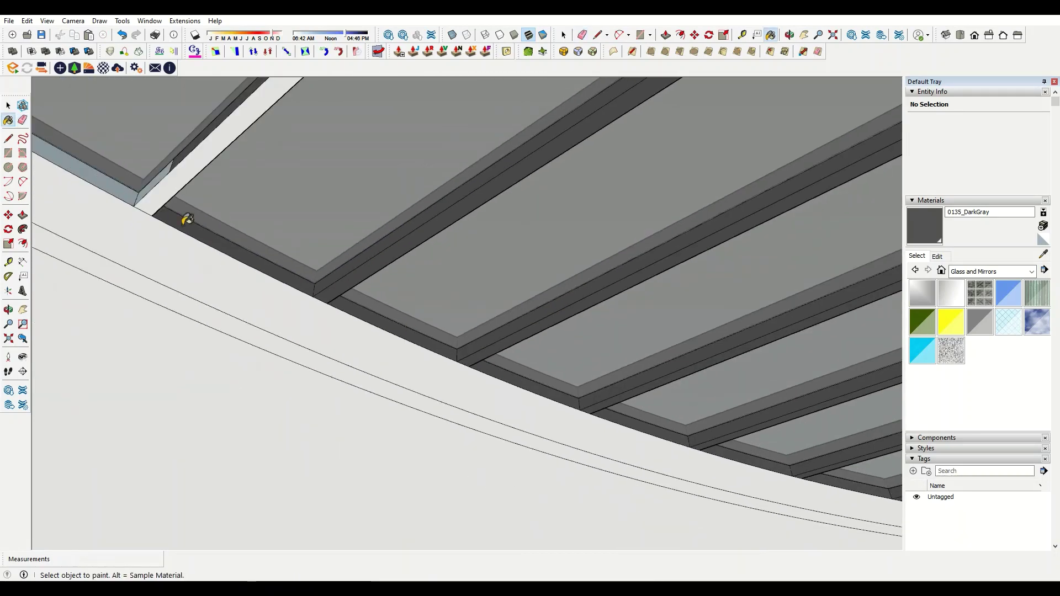
pyautogui.scroll(2, 184, 217)
pyautogui.scroll(-2, 365, 303)
pyautogui.press('b')
pyautogui.scroll(2, 278, 239)
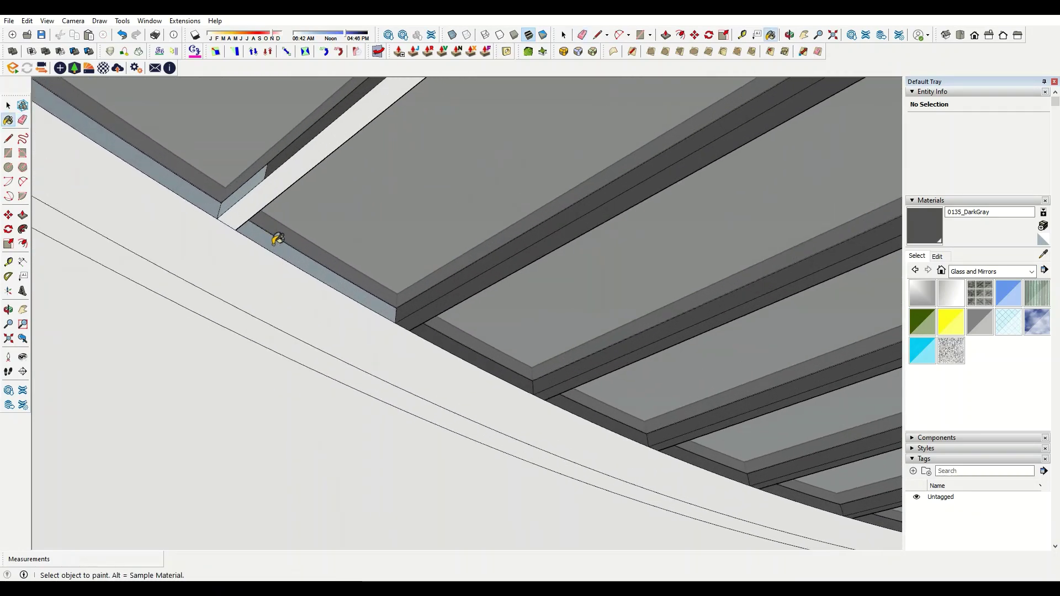
pyautogui.scroll(-1, 489, 362)
pyautogui.scroll(-1, 355, 260)
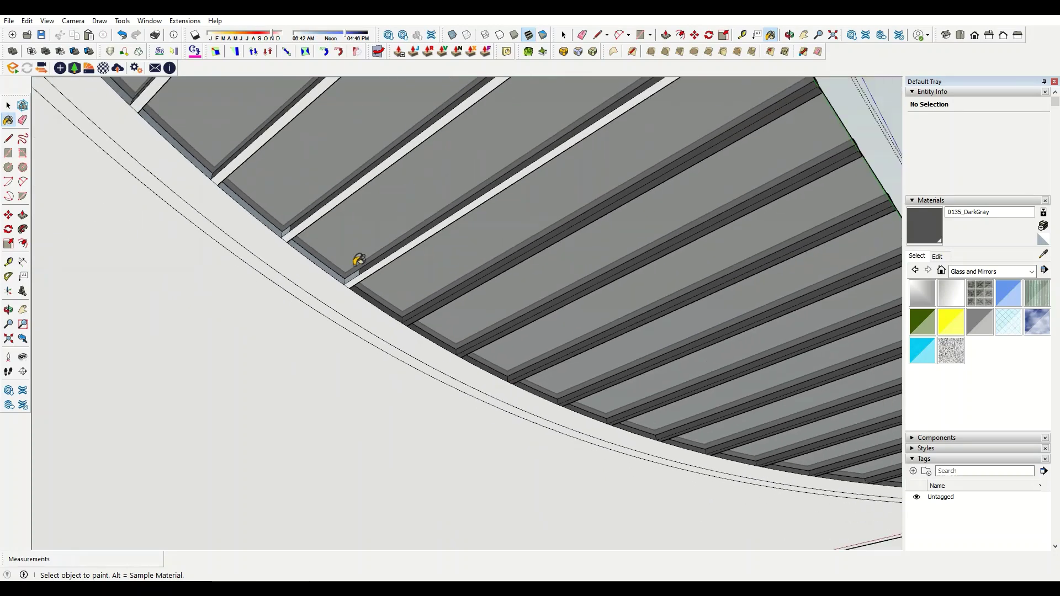
pyautogui.scroll(3, 375, 271)
pyautogui.scroll(-1, 386, 331)
pyautogui.scroll(-2, 372, 298)
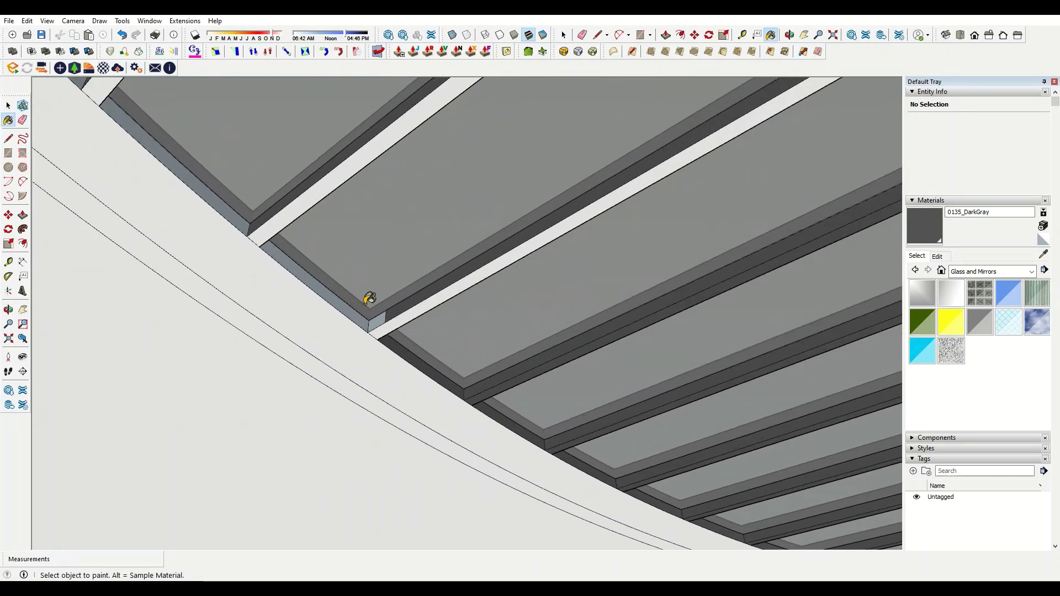
pyautogui.press('e')
pyautogui.scroll(3, 404, 324)
pyautogui.scroll(-2, 493, 405)
pyautogui.scroll(1, 402, 348)
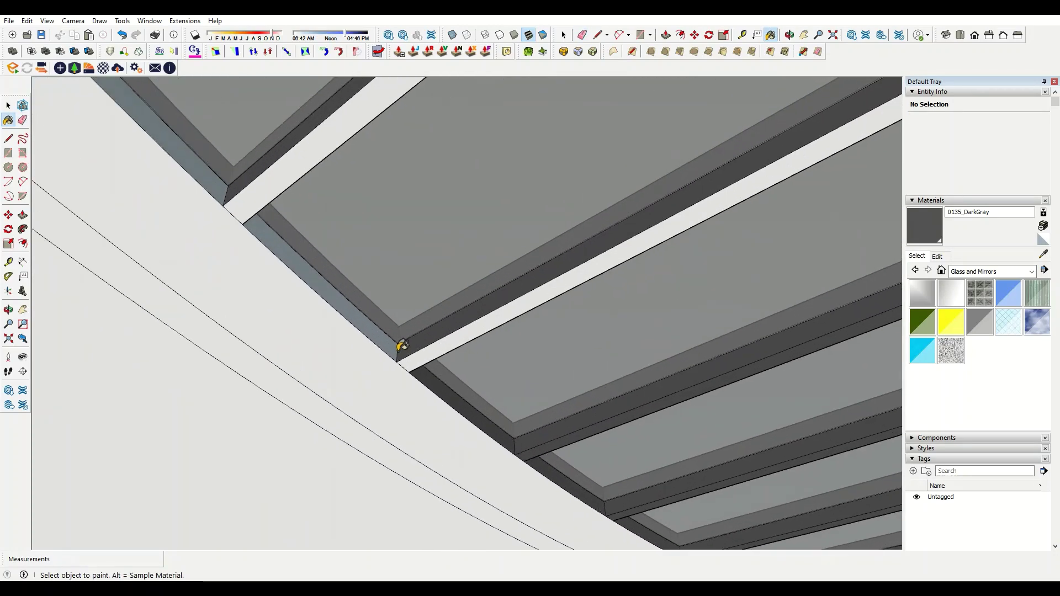
pyautogui.scroll(1, 405, 360)
pyautogui.scroll(1, 305, 249)
pyautogui.scroll(-2, 492, 421)
pyautogui.scroll(2, 417, 338)
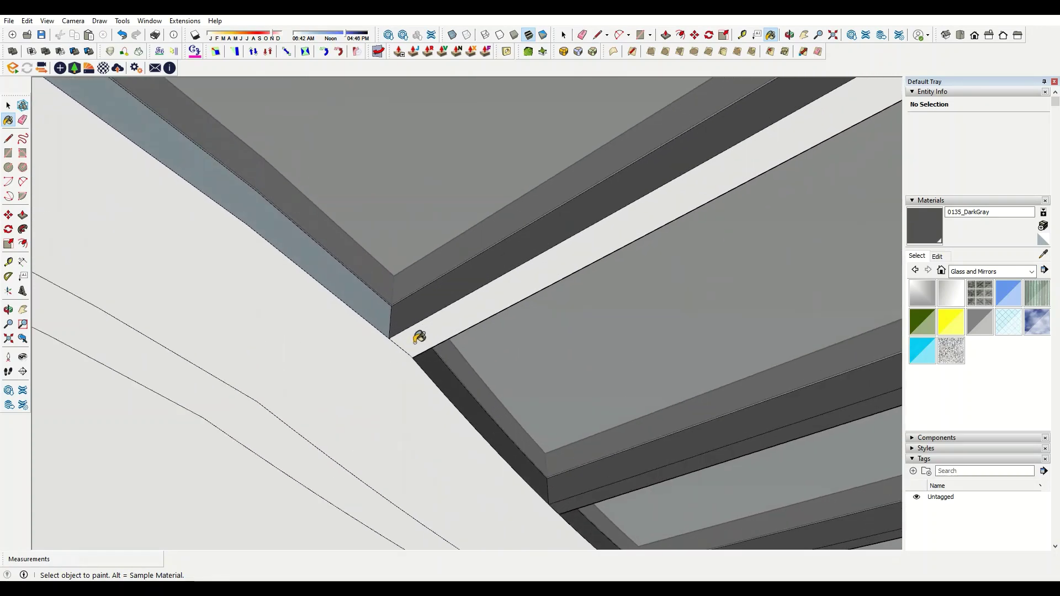
pyautogui.scroll(1, 374, 315)
pyautogui.scroll(-1, 477, 432)
pyautogui.scroll(-1, 387, 359)
pyautogui.scroll(-2, 336, 343)
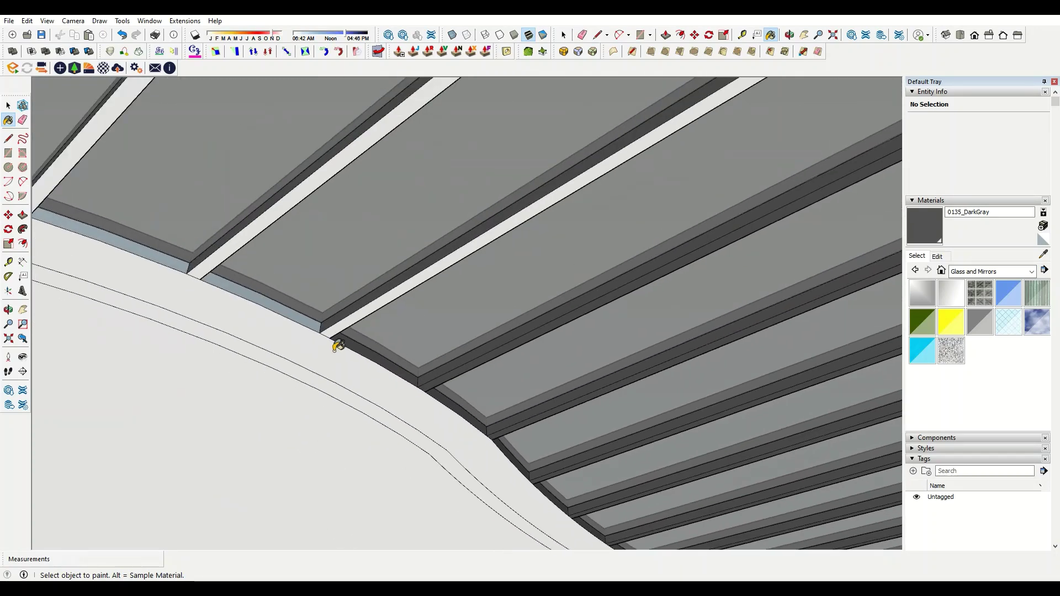
pyautogui.scroll(2, 307, 307)
pyautogui.scroll(1, 277, 311)
pyautogui.scroll(-2, 277, 311)
pyautogui.scroll(2, 324, 366)
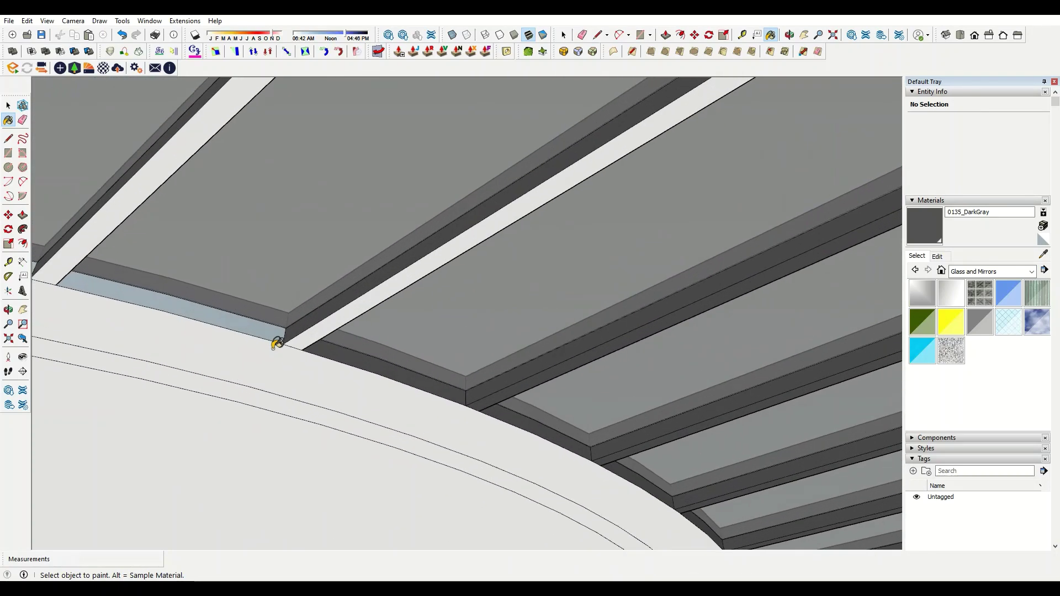
pyautogui.scroll(1, 276, 345)
pyautogui.scroll(-1, 255, 317)
pyautogui.scroll(-1, 368, 369)
pyautogui.scroll(-2, 428, 379)
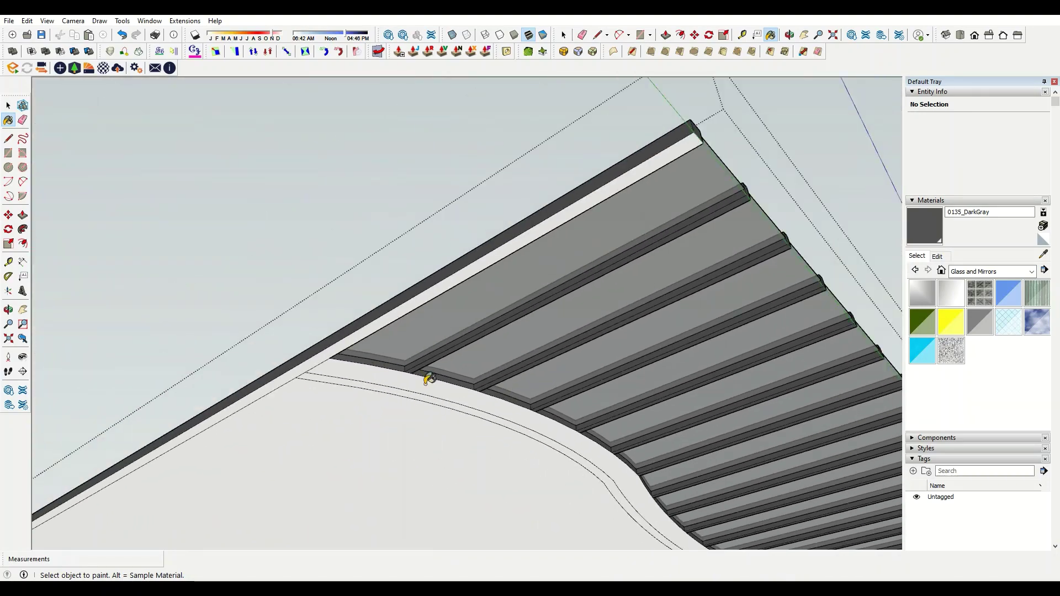
pyautogui.scroll(1, 355, 367)
pyautogui.scroll(-1, 521, 410)
pyautogui.scroll(-2, 522, 410)
# - From an overhead view, use Edit > Unhide to show the walls again
pyautogui.moveTo(492, 433); pyautogui.dragTo(393, 568, button='middle')
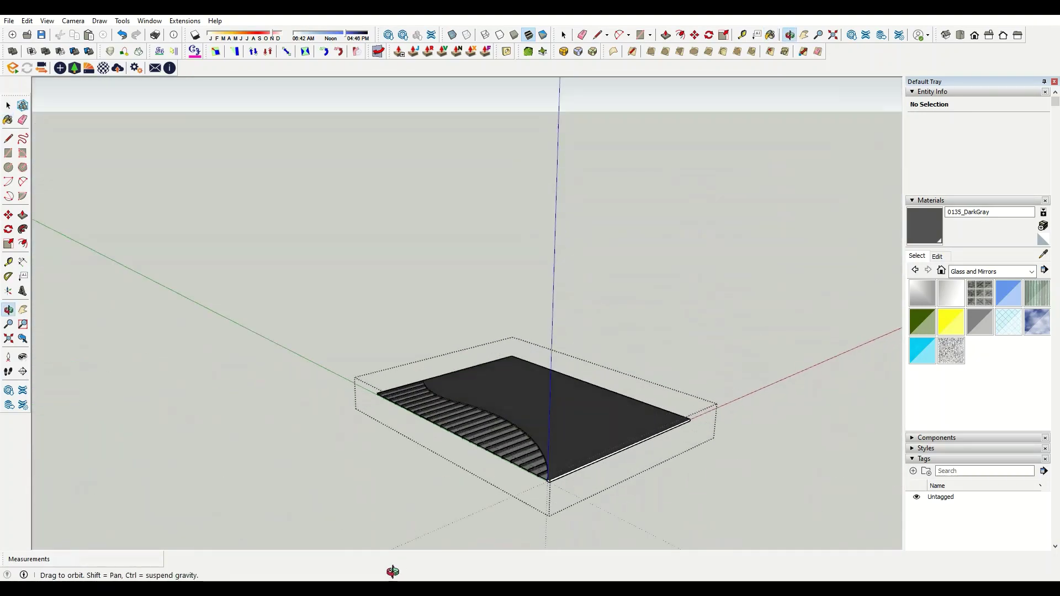
pyautogui.scroll(2, 489, 433)
pyautogui.press('space')
pyautogui.click(26, 20)
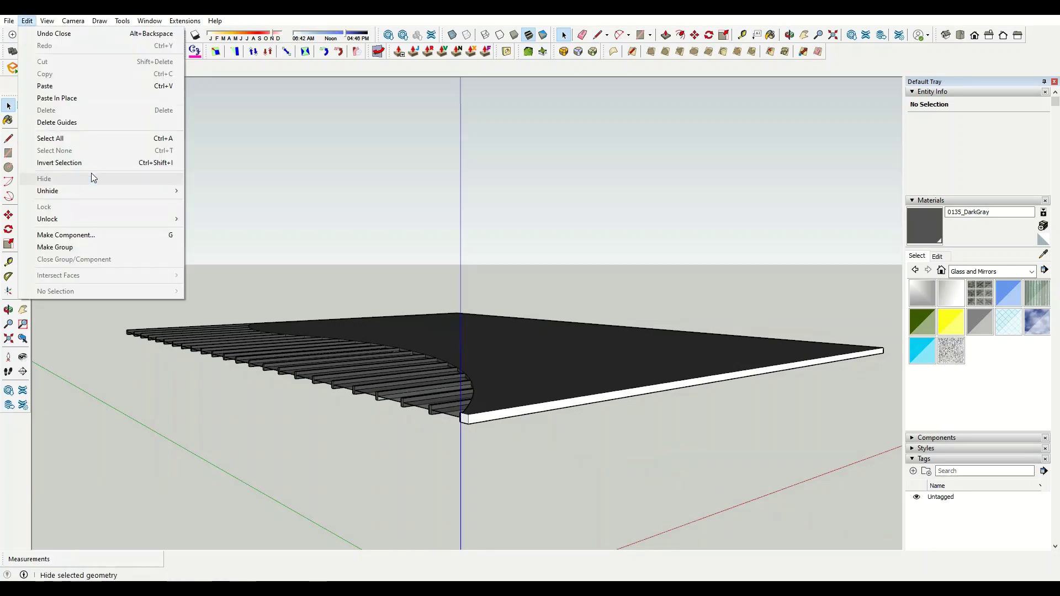
pyautogui.click(204, 215)
pyautogui.scroll(3, 257, 316)
pyautogui.scroll(3, 253, 232)
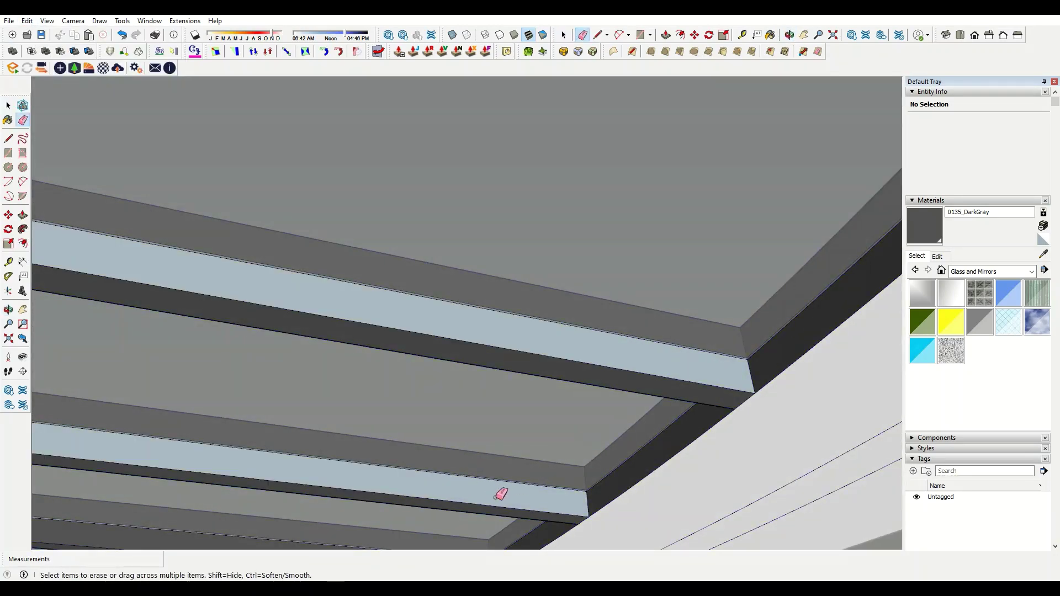
# - Pan up to the beams, erase an edge on the top beam, then undo it
pyautogui.press('b')
pyautogui.moveTo(568, 346)
pyautogui.keyDown('shift'); pyautogui.mouseDown(button='middle')
pyautogui.moveTo(534, 181)
pyautogui.moveTo(480, 273)
pyautogui.mouseUp(button='middle'); pyautogui.keyUp('shift')
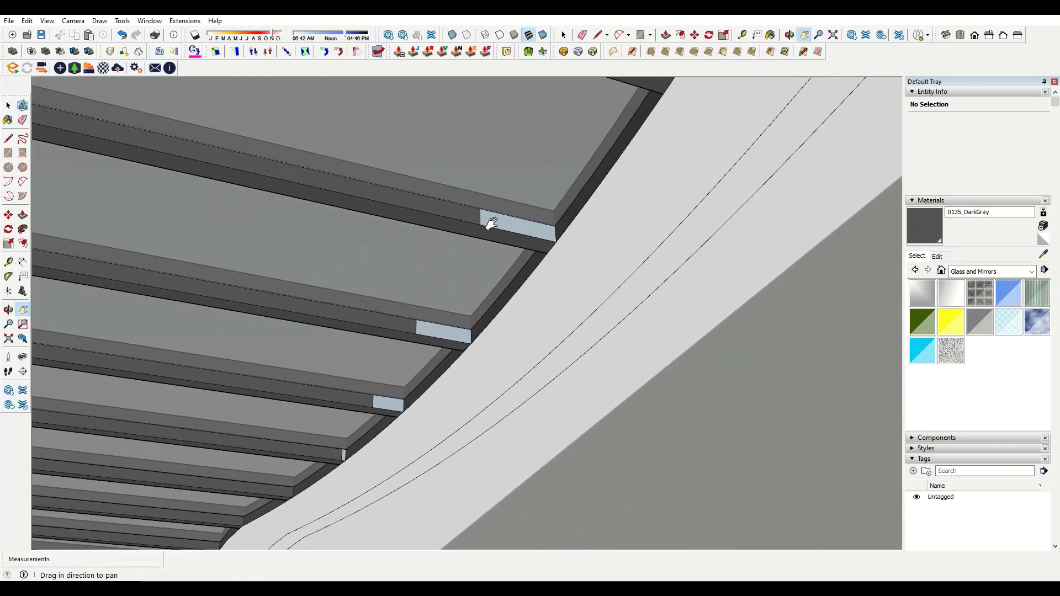
pyautogui.scroll(2, 485, 220)
pyautogui.press('e')
pyautogui.click(474, 213)
pyautogui.hotkey('ctrl', 'z')
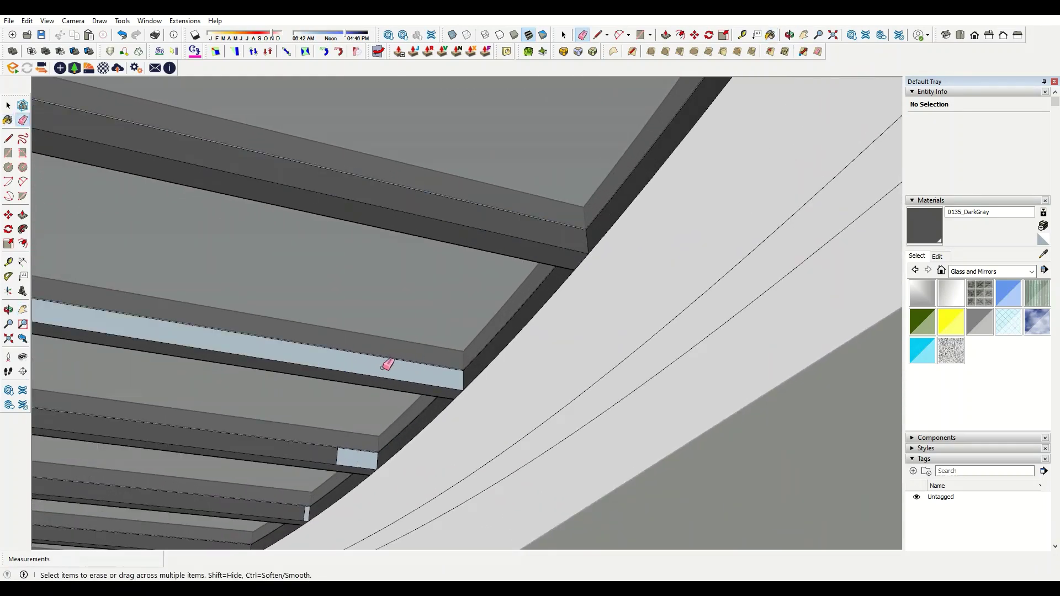
# - Pan along the curved beams to check the rib ends under the slab
pyautogui.scroll(2, 362, 458)
pyautogui.press('e')
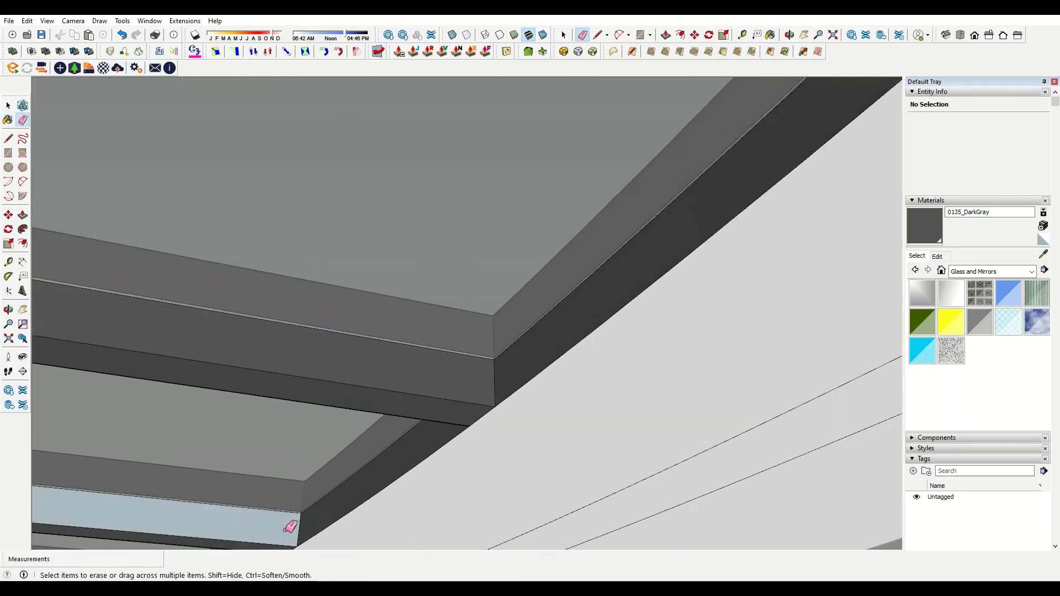
pyautogui.press('space')
pyautogui.scroll(-3, 523, 278)
pyautogui.scroll(5, 493, 334)
pyautogui.scroll(-5, 493, 335)
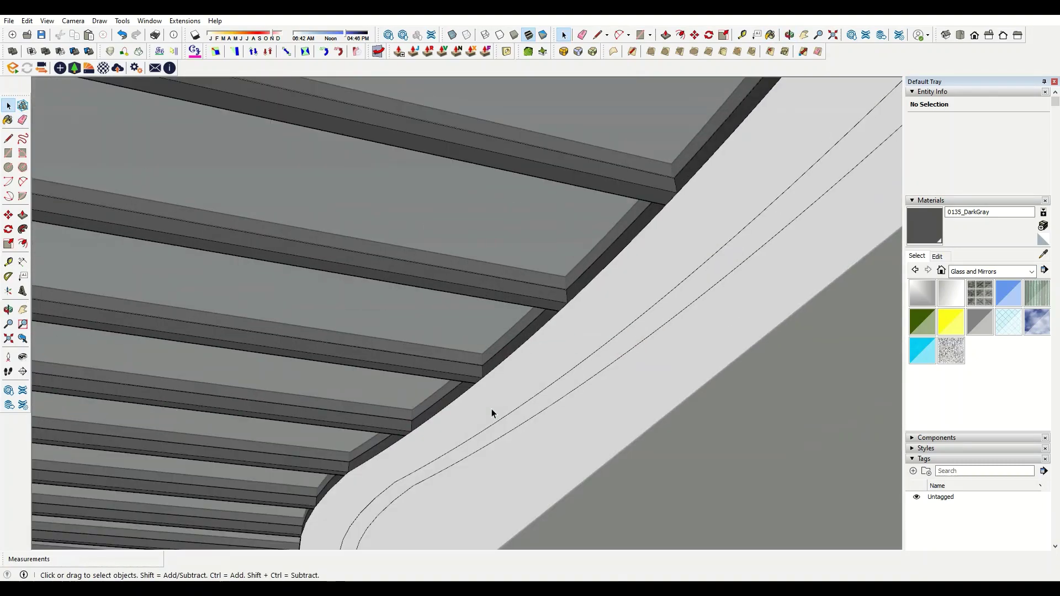
pyautogui.press('h')
pyautogui.moveTo(492, 414); pyautogui.dragTo(441, 450)
# - Orbit to a view inside the room and save it as Scene 1
pyautogui.scroll(3, 304, 442)
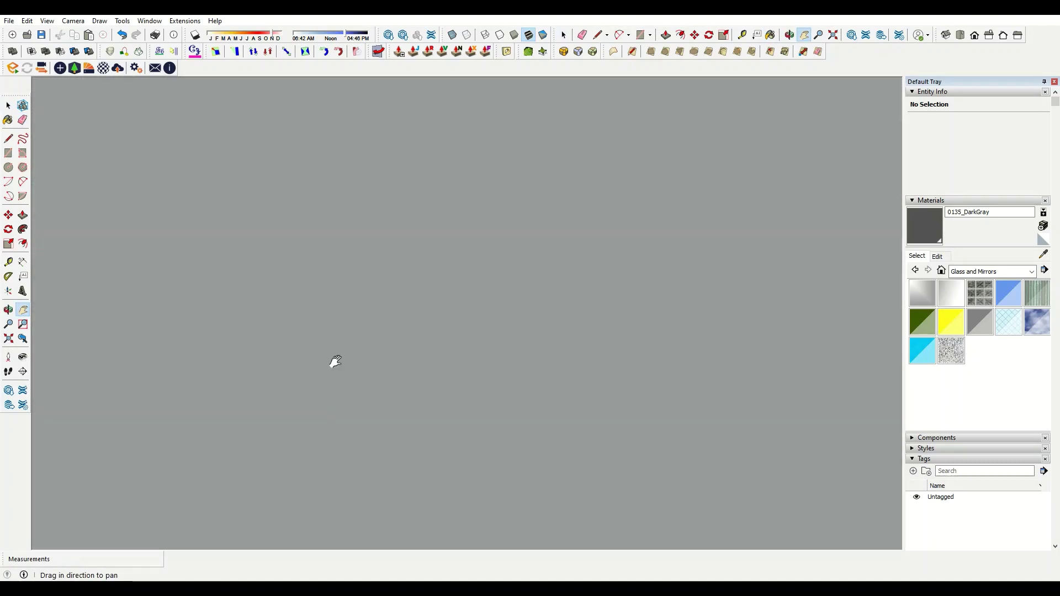
pyautogui.scroll(-3, 321, 425)
pyautogui.scroll(2, 281, 447)
pyautogui.scroll(3, 262, 359)
pyautogui.scroll(-3, 266, 312)
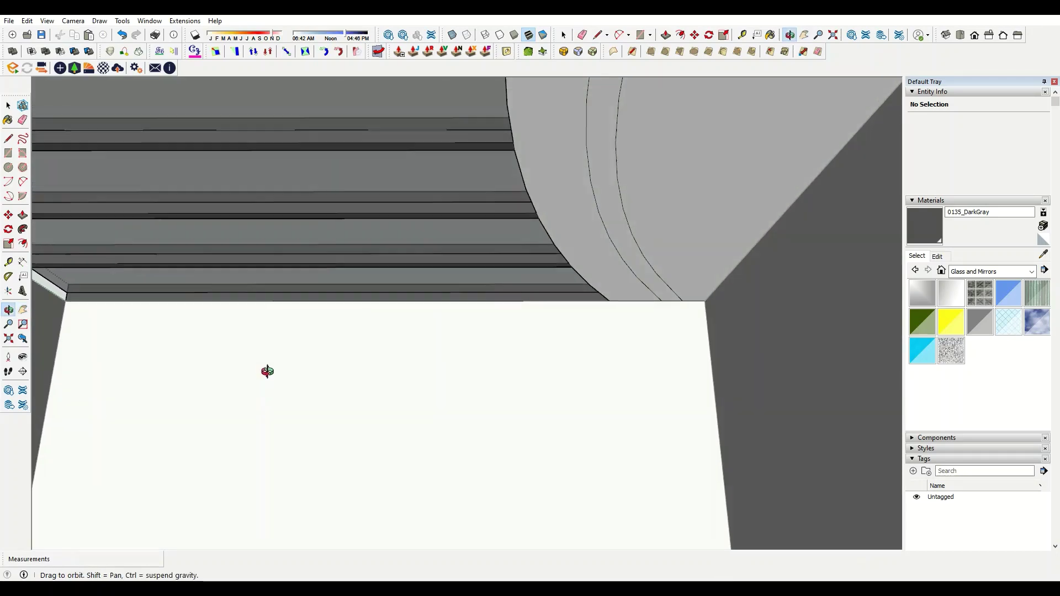
pyautogui.moveTo(268, 372); pyautogui.dragTo(236, 432, button='middle')
pyautogui.scroll(-3, 407, 303)
pyautogui.scroll(1, 407, 302)
pyautogui.click(47, 20)
pyautogui.moveTo(71, 219)
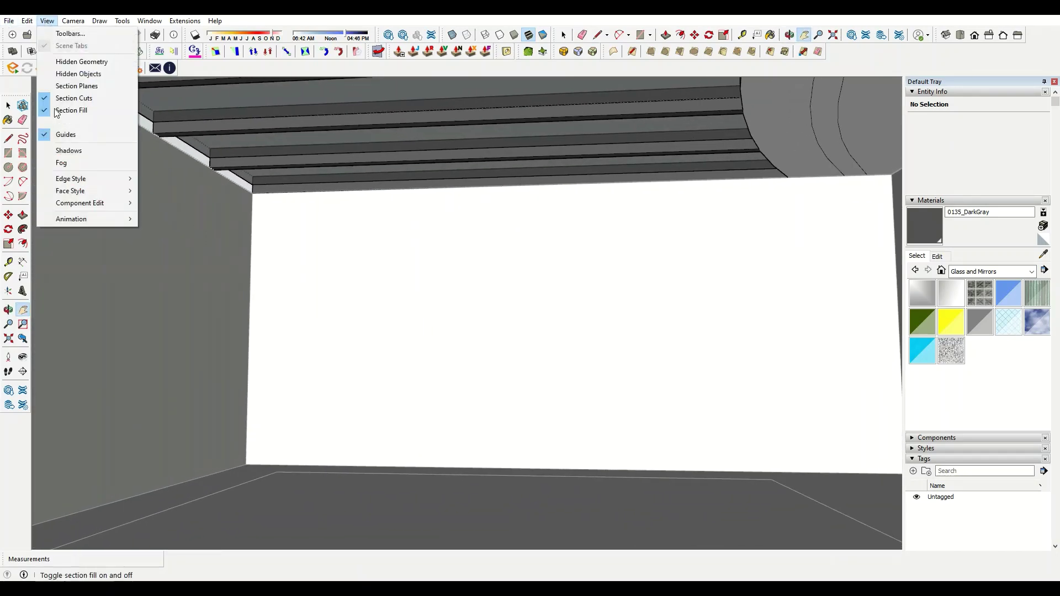
pyautogui.click(163, 216)
# - Orbit toward the curved soffit and hide the ceiling beams group
pyautogui.moveTo(633, 360)
pyautogui.mouseDown(button='middle')
pyautogui.moveTo(565, 359)
pyautogui.moveTo(628, 329)
pyautogui.mouseUp(button='middle')
pyautogui.scroll(-2, 629, 328)
pyautogui.scroll(-2, 630, 329)
pyautogui.scroll(-1, 630, 329)
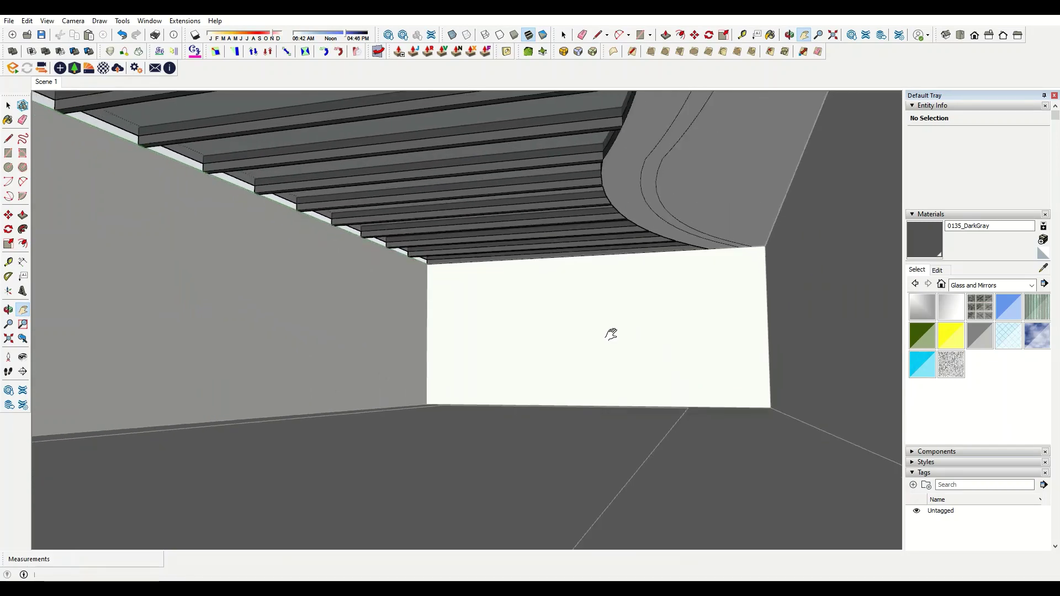
pyautogui.scroll(-1, 609, 340)
pyautogui.scroll(-1, 588, 332)
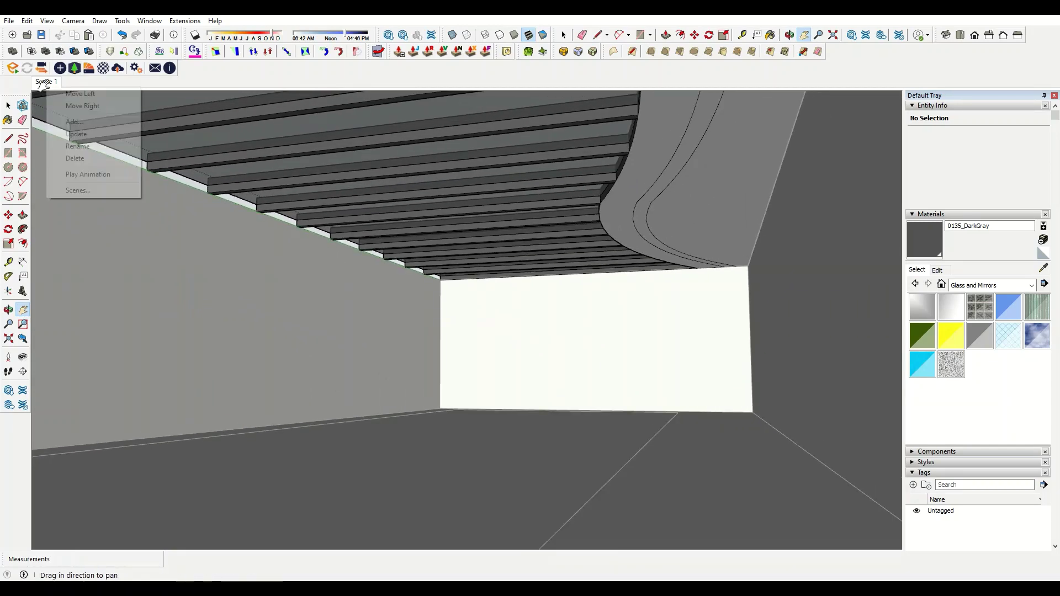
pyautogui.moveTo(558, 344); pyautogui.dragTo(650, 245, button='middle')
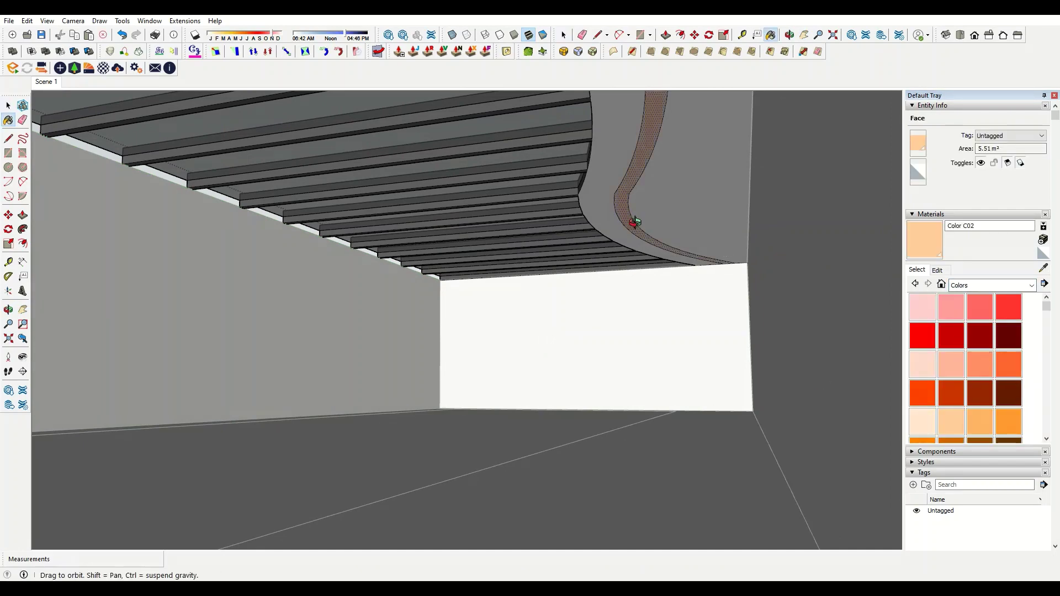
pyautogui.moveTo(635, 222); pyautogui.dragTo(662, 231, button='middle')
pyautogui.keyDown('shift'); pyautogui.moveTo(588, 423); pyautogui.dragTo(568, 398, button='middle'); pyautogui.keyUp('shift')
pyautogui.rightClick(573, 211)
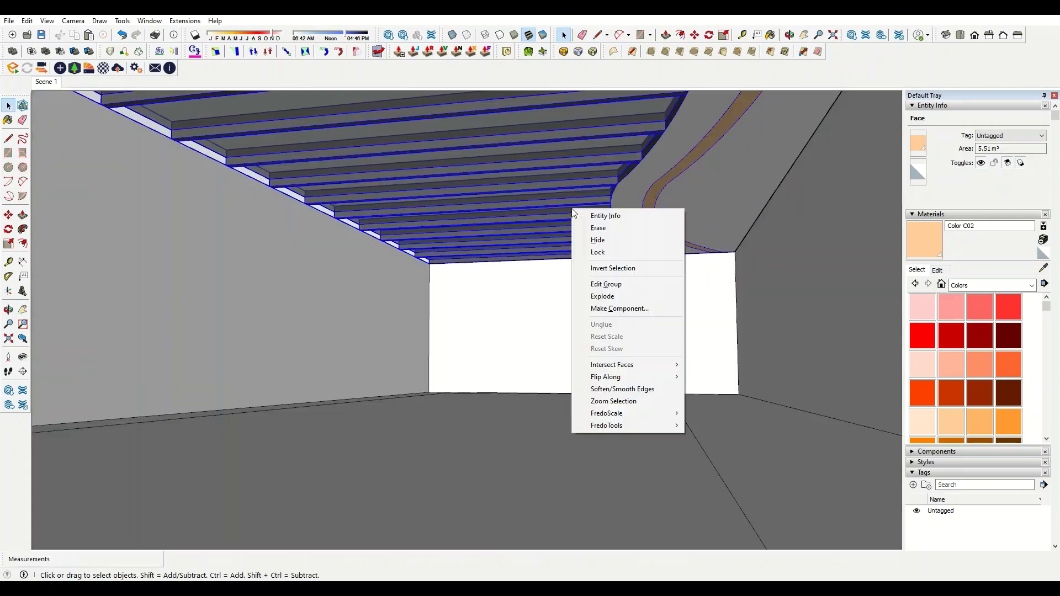
pyautogui.click(612, 243)
# - Orbit to the floor-wall corner and begin copying the floor edge near the wall
pyautogui.moveTo(612, 243)
pyautogui.mouseDown(button='middle')
pyautogui.moveTo(540, 508)
pyautogui.moveTo(551, 350)
pyautogui.moveTo(569, 357)
pyautogui.mouseUp(button='middle')
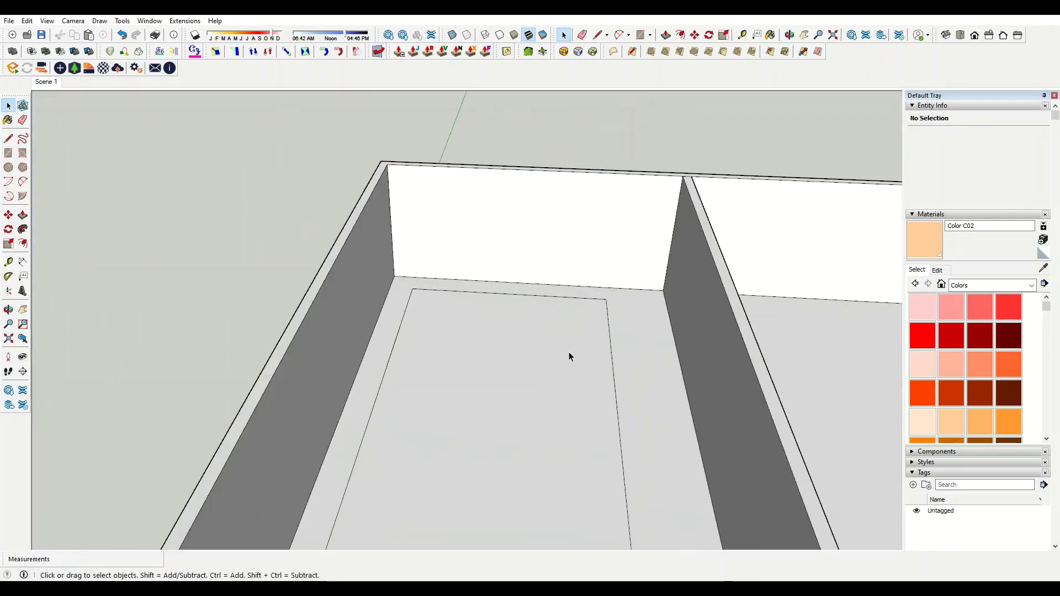
pyautogui.scroll(2, 546, 307)
pyautogui.scroll(-5, 547, 307)
pyautogui.moveTo(135, 429); pyautogui.dragTo(462, 407, button='middle')
pyautogui.scroll(3, 326, 239)
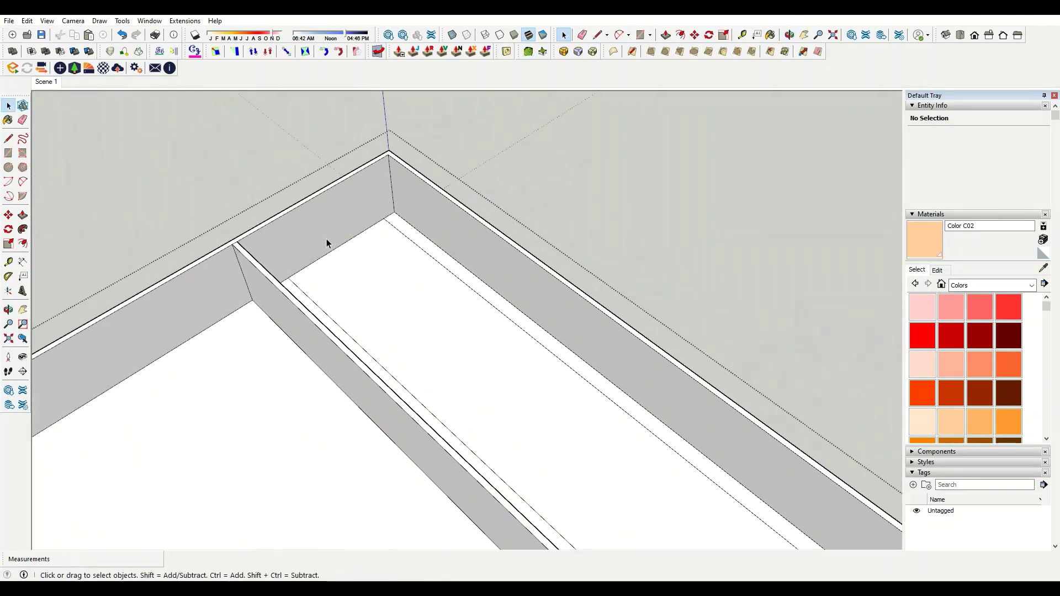
pyautogui.click(314, 262)
pyautogui.press('m')
pyautogui.scroll(2, 309, 265)
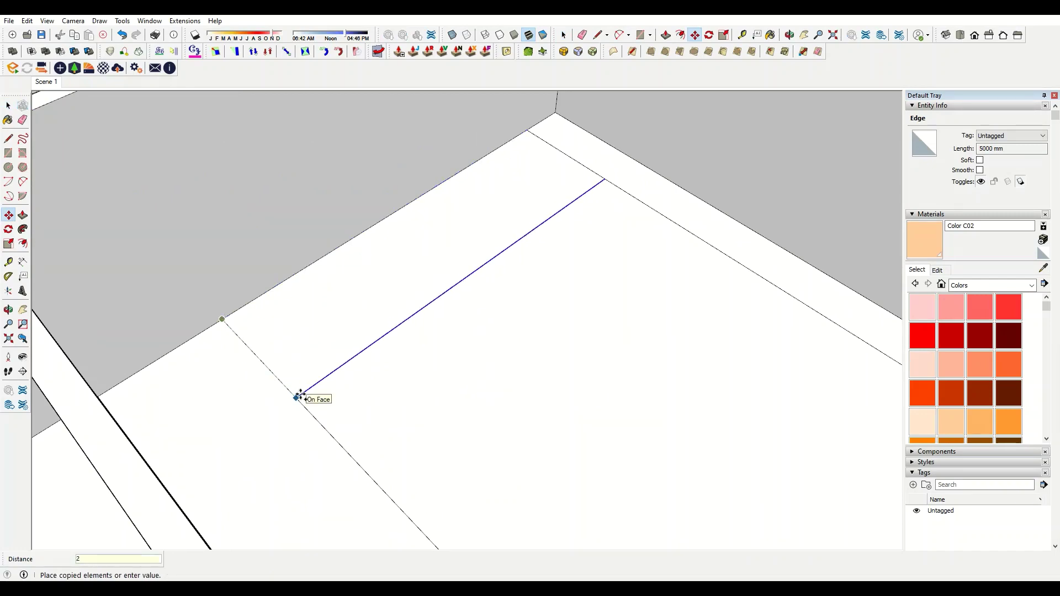
# - Offset the floor face edge inward at the entered distance, redoing a first attempt
pyautogui.scroll(-3, 577, 186)
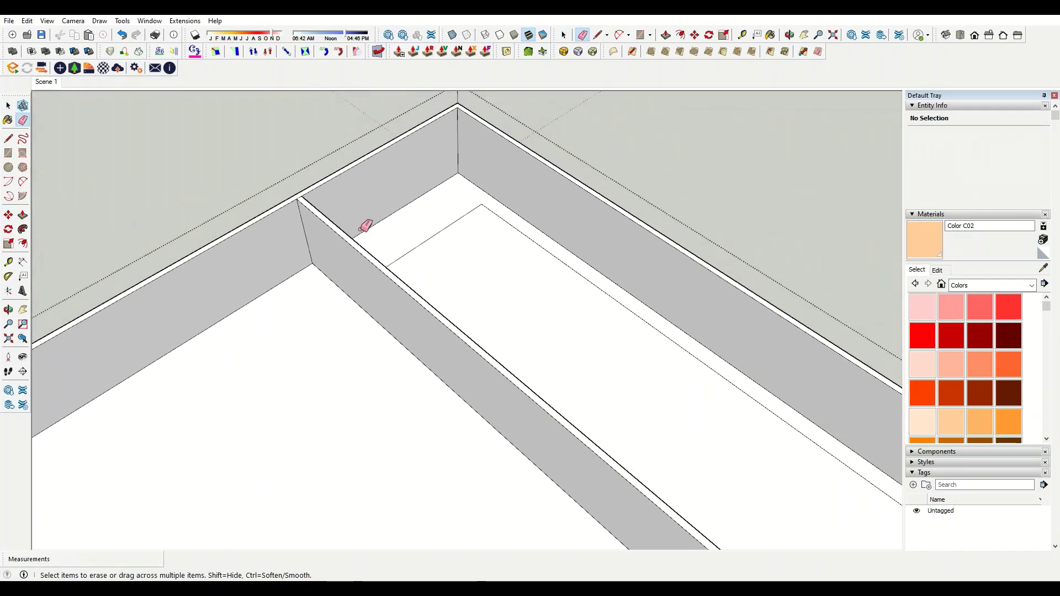
pyautogui.moveTo(367, 225); pyautogui.dragTo(591, 156, button='middle')
pyautogui.scroll(5, 516, 200)
pyautogui.press('f')
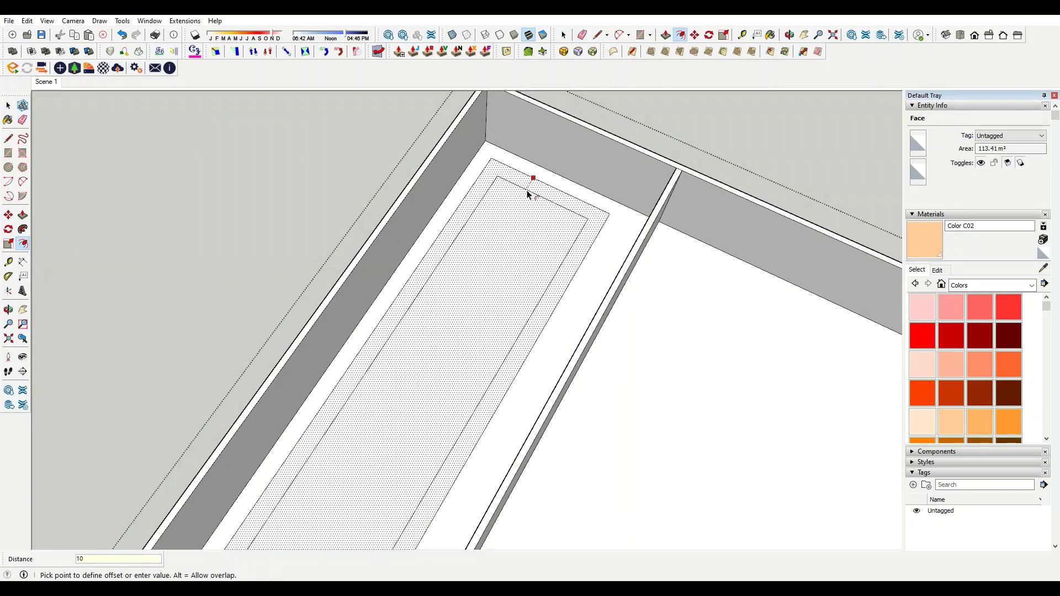
pyautogui.click(527, 194)
pyautogui.moveTo(526, 194); pyautogui.dragTo(651, 208, button='middle')
pyautogui.press('space')
pyautogui.scroll(5, 651, 208)
pyautogui.click(547, 182)
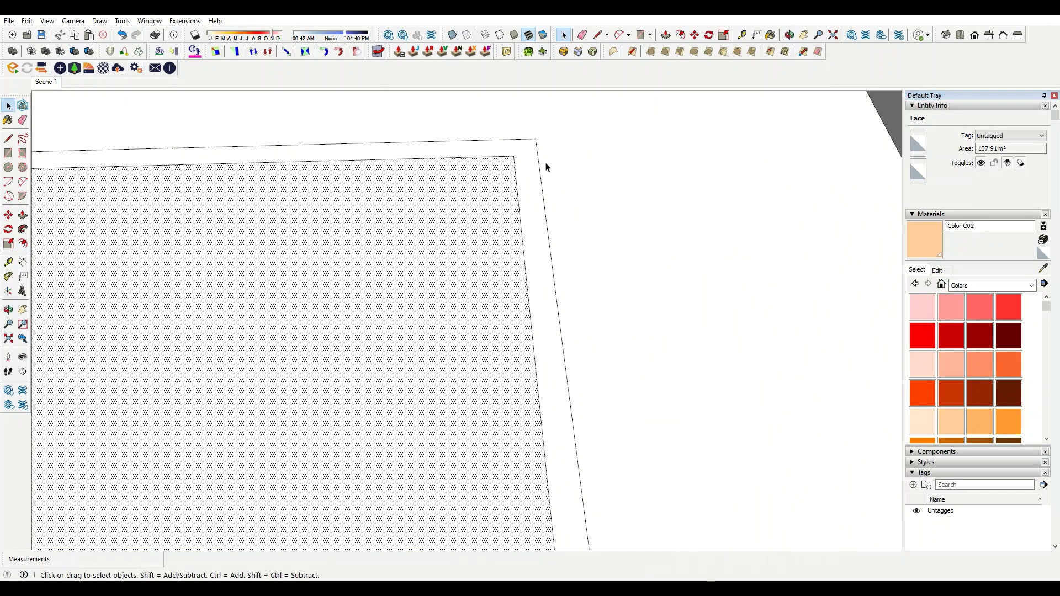
pyautogui.hotkey('ctrl', 'z')
pyautogui.press('f')
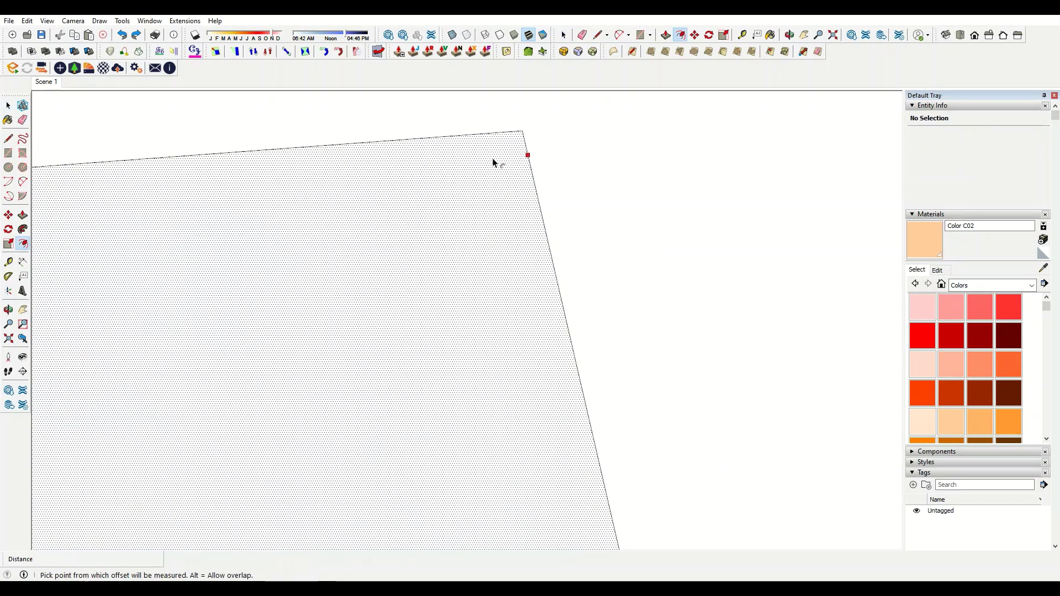
pyautogui.write('1')
pyautogui.press('Return')
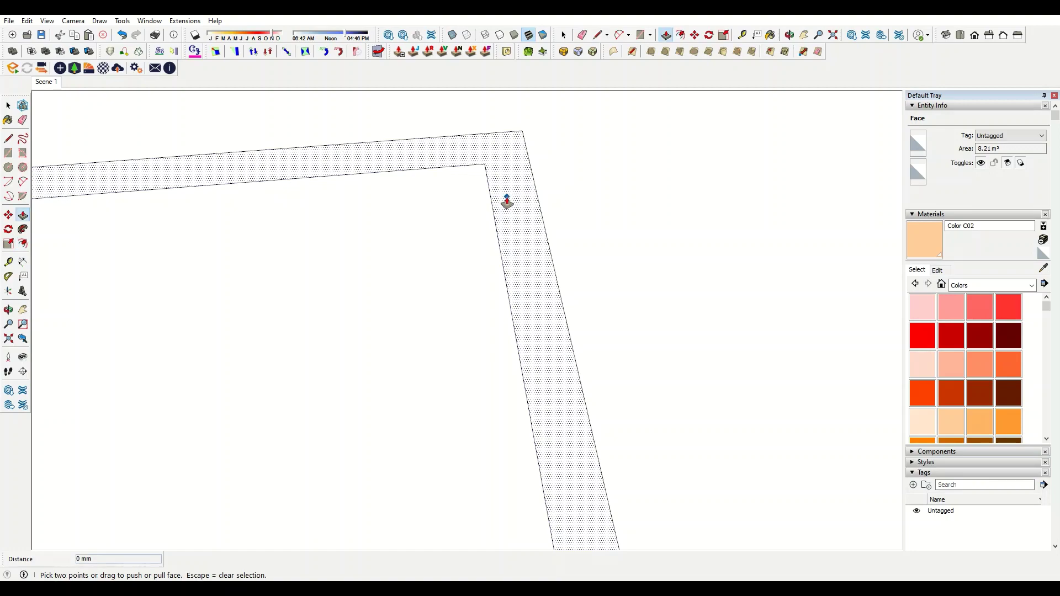
# - Push the inner floor face down to recess the pool, finishing the thin strip
pyautogui.click(489, 229)
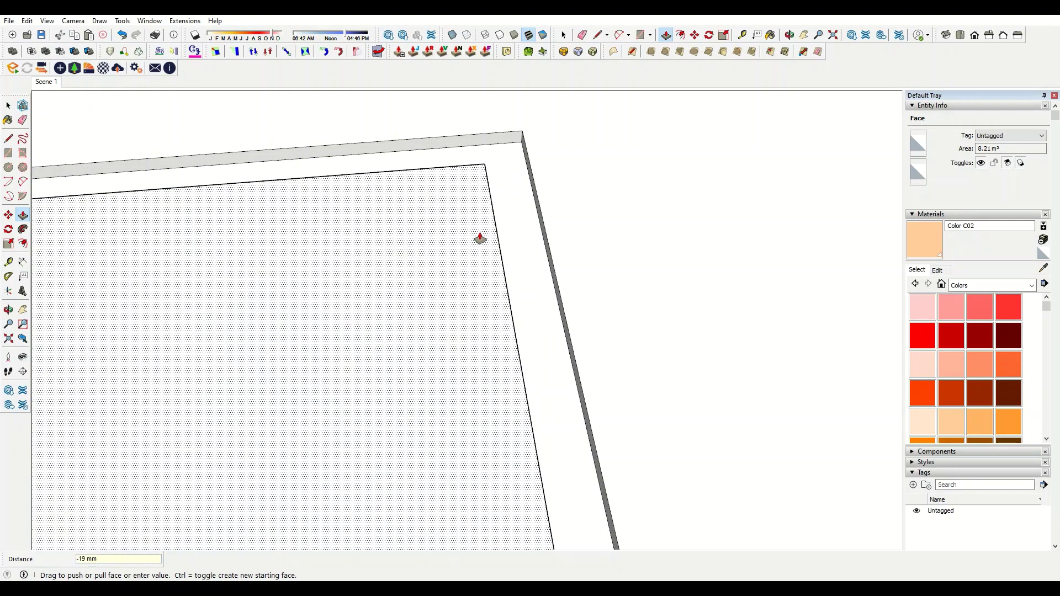
pyautogui.click(461, 265)
pyautogui.write('550')
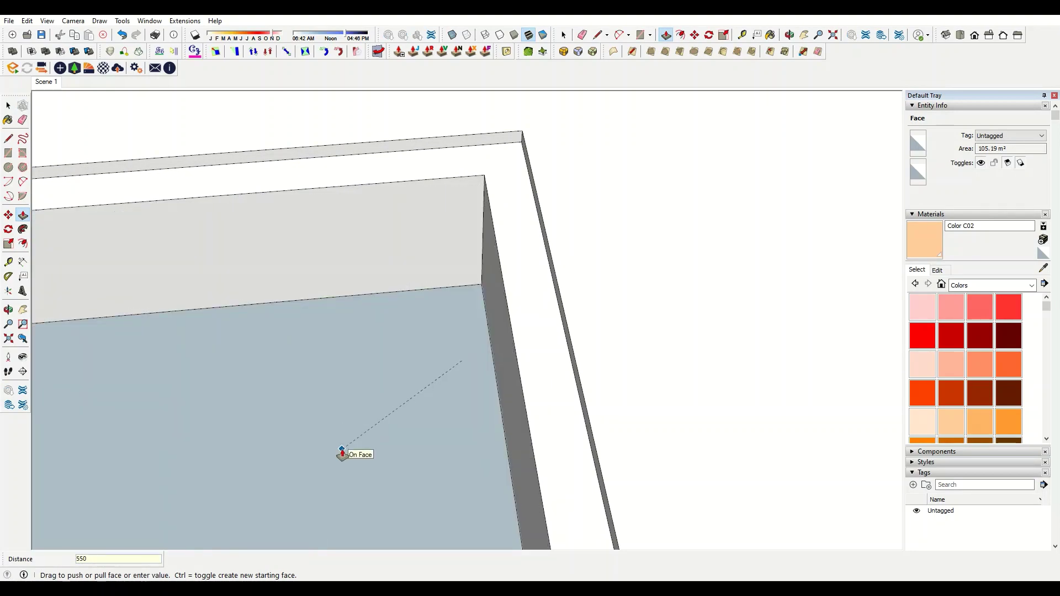
pyautogui.click(342, 454)
pyautogui.moveTo(343, 454)
pyautogui.mouseDown(button='middle')
pyautogui.moveTo(545, 201)
pyautogui.moveTo(433, 210)
pyautogui.moveTo(439, 237)
pyautogui.moveTo(449, 189)
pyautogui.moveTo(417, 214)
pyautogui.mouseUp(button='middle')
pyautogui.press('space')
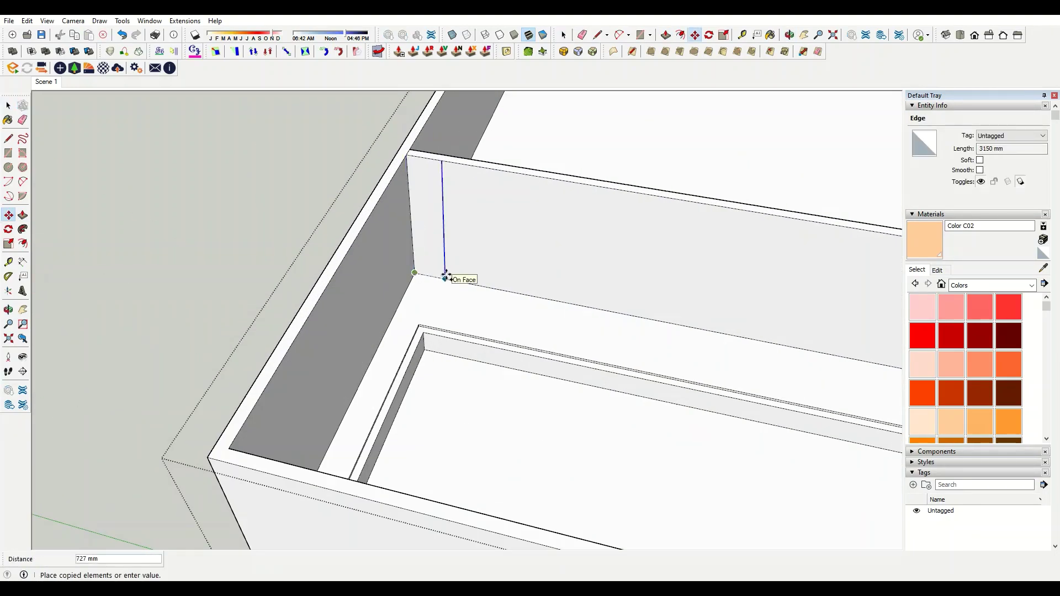
pyautogui.scroll(-5, 446, 274)
pyautogui.scroll(5, 405, 315)
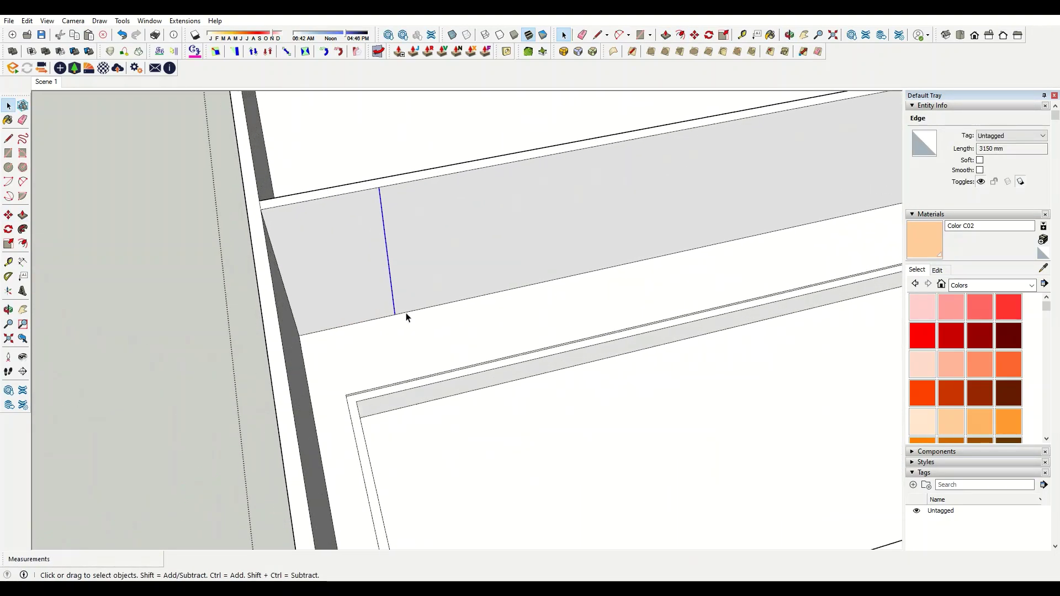
pyautogui.scroll(3, 401, 317)
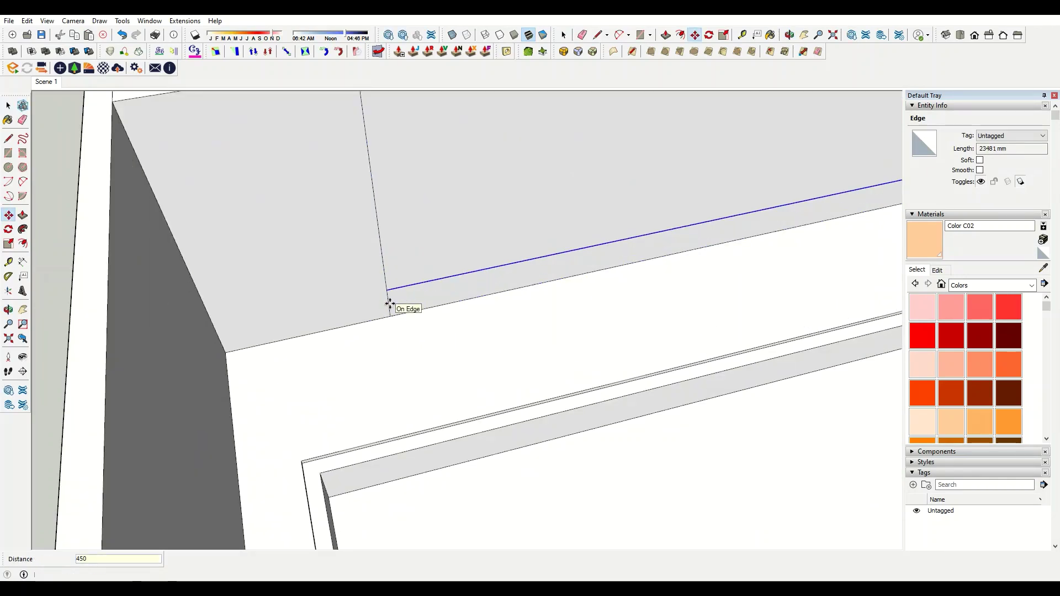
pyautogui.click(412, 307)
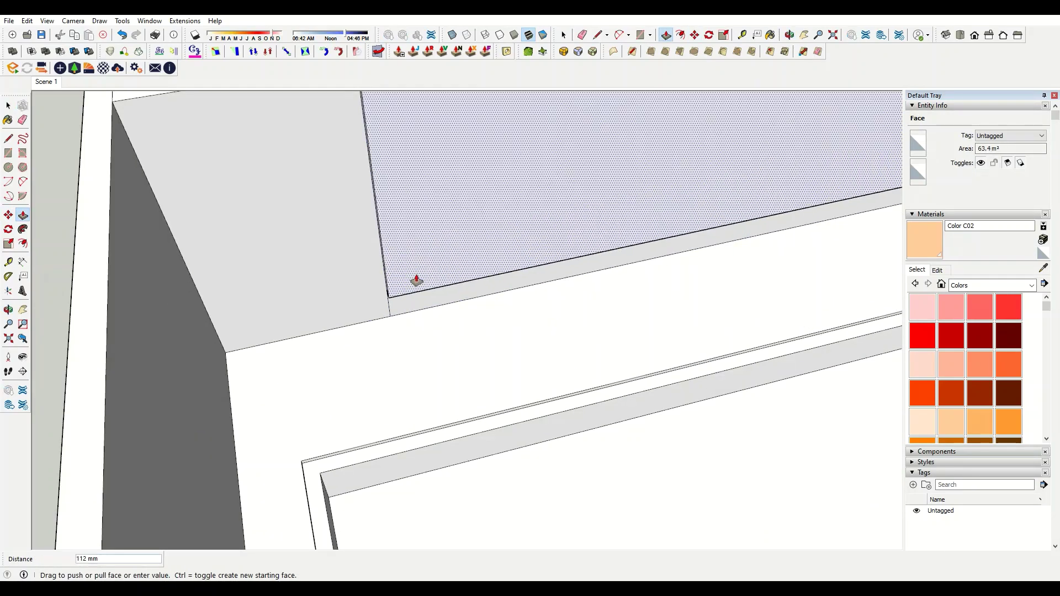
# - Orbit around the wall and start pushing the wall face
pyautogui.scroll(-3, 405, 246)
pyautogui.scroll(5, 412, 350)
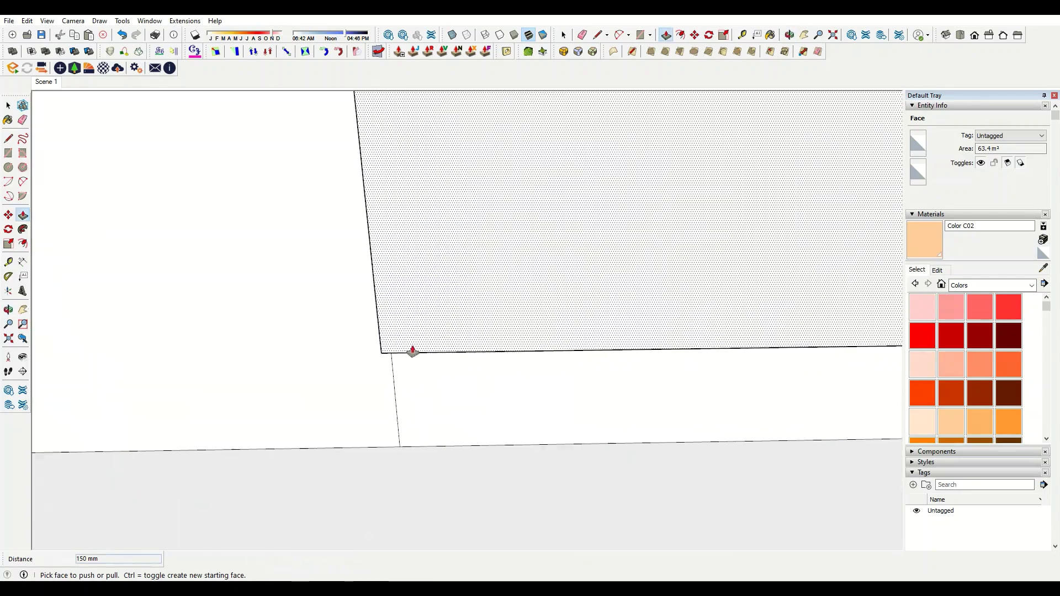
pyautogui.moveTo(412, 350)
pyautogui.mouseDown(button='middle')
pyautogui.moveTo(637, 102)
pyautogui.moveTo(624, 243)
pyautogui.moveTo(475, 402)
pyautogui.moveTo(560, 302)
pyautogui.moveTo(454, 276)
pyautogui.moveTo(535, 315)
pyautogui.moveTo(440, 310)
pyautogui.moveTo(502, 277)
pyautogui.moveTo(550, 210)
pyautogui.mouseUp(button='middle')
pyautogui.click(442, 371)
# - Place guide lines 450 mm below the wall top and across the wall
pyautogui.press('t')
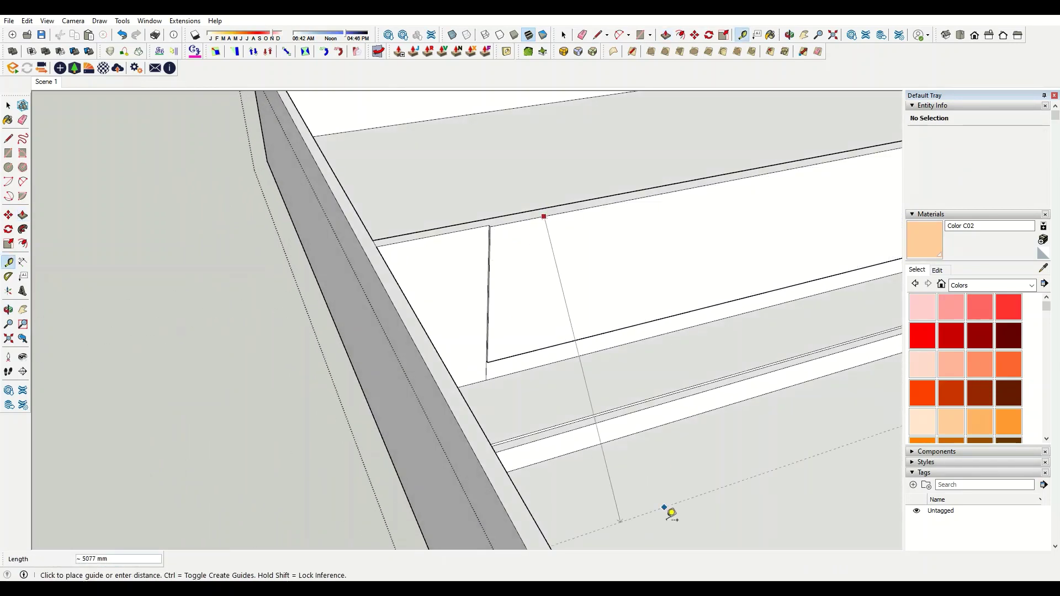
pyautogui.moveTo(683, 517)
pyautogui.mouseDown(button='middle')
pyautogui.moveTo(485, 308)
pyautogui.moveTo(549, 268)
pyautogui.mouseUp(button='middle')
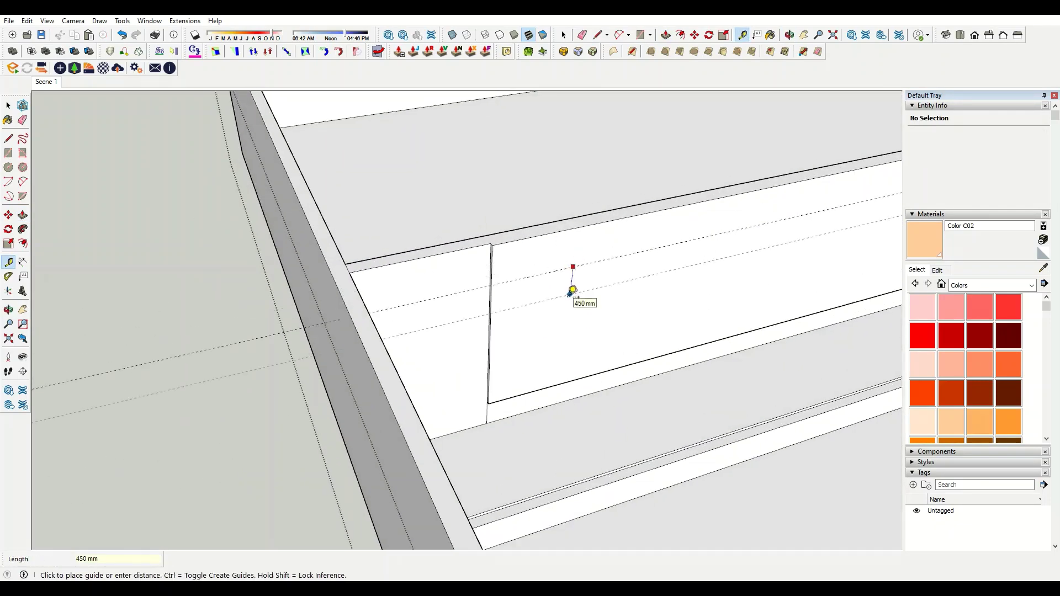
pyautogui.moveTo(573, 290)
pyautogui.mouseDown(button='middle')
pyautogui.moveTo(521, 308)
pyautogui.moveTo(348, 432)
pyautogui.mouseUp(button='middle')
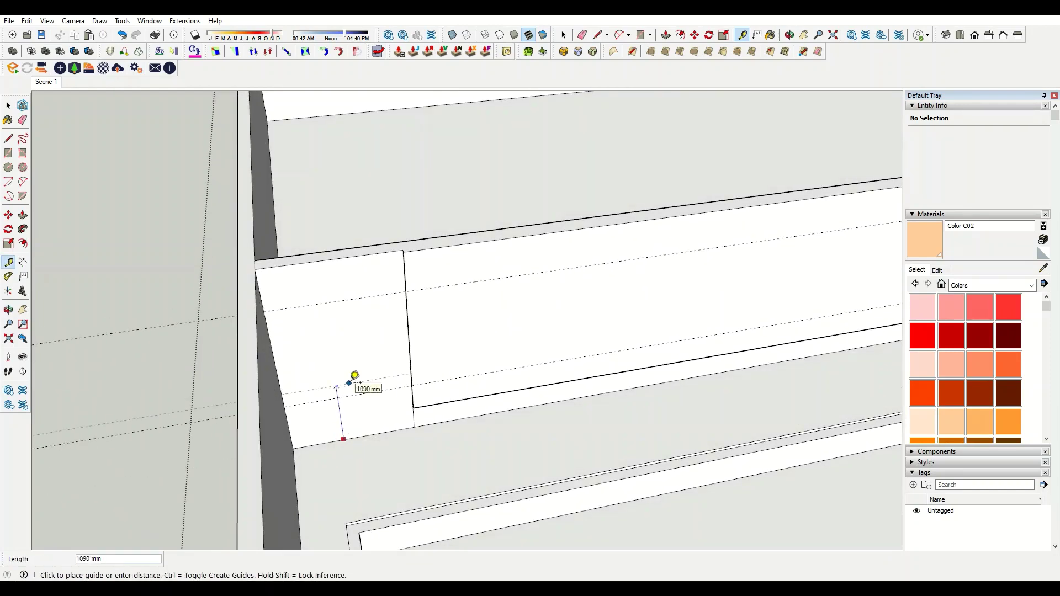
pyautogui.moveTo(355, 376)
pyautogui.mouseDown(button='middle')
pyautogui.moveTo(430, 422)
pyautogui.moveTo(504, 347)
pyautogui.moveTo(362, 383)
pyautogui.moveTo(289, 481)
pyautogui.moveTo(348, 476)
pyautogui.moveTo(377, 436)
pyautogui.moveTo(402, 449)
pyautogui.moveTo(519, 398)
pyautogui.moveTo(407, 367)
pyautogui.mouseUp(button='middle')
# - Push the wall's end section 200 mm deeper and add a vertical guide at 3160 mm
pyautogui.press('r')
pyautogui.press('p')
pyautogui.click(377, 437)
pyautogui.press('t')
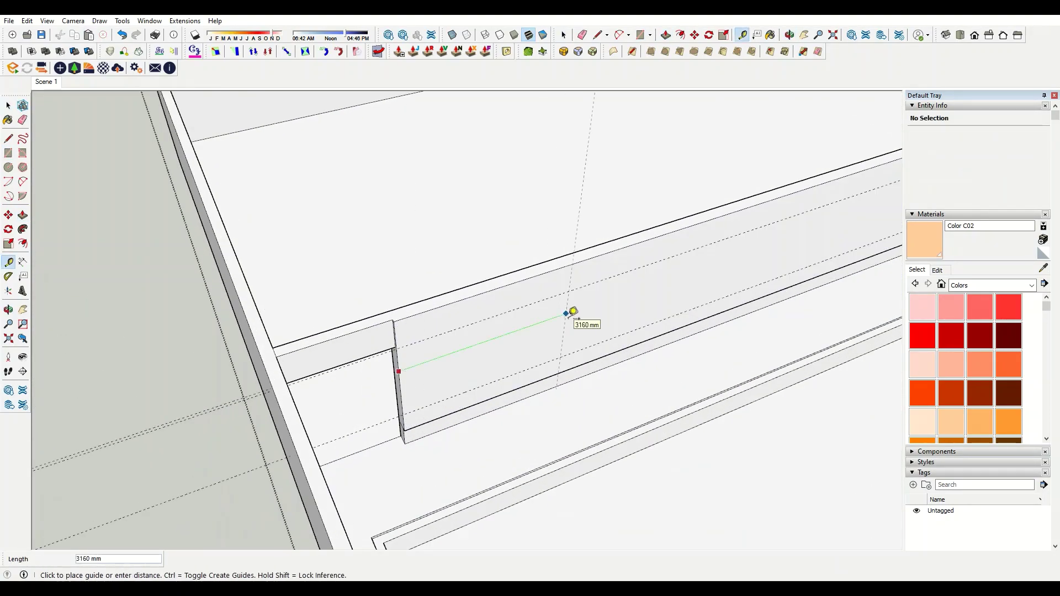
pyautogui.moveTo(573, 313); pyautogui.dragTo(536, 315, button='middle')
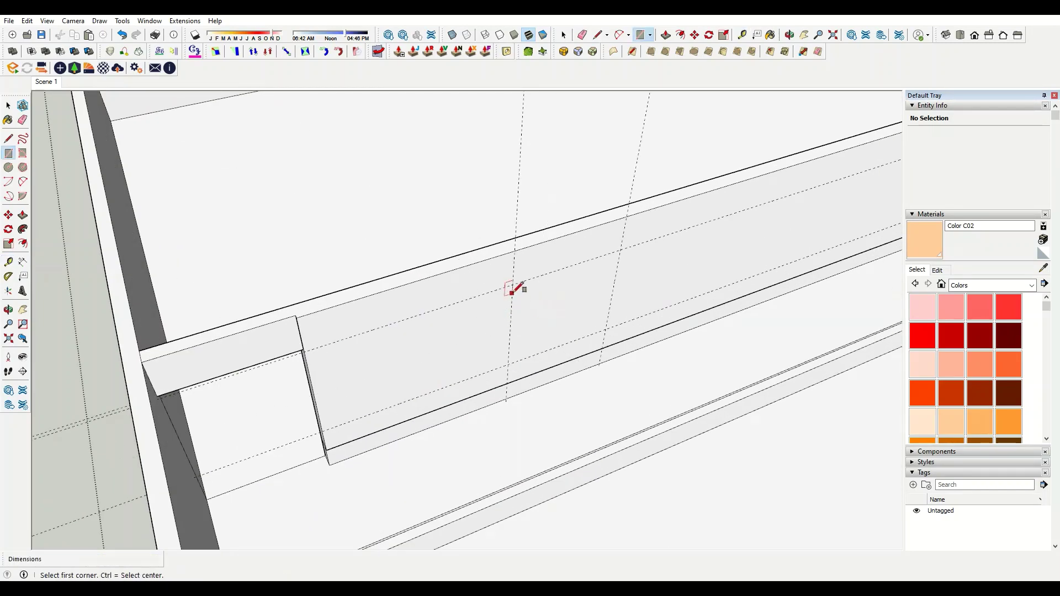
pyautogui.scroll(3, 613, 316)
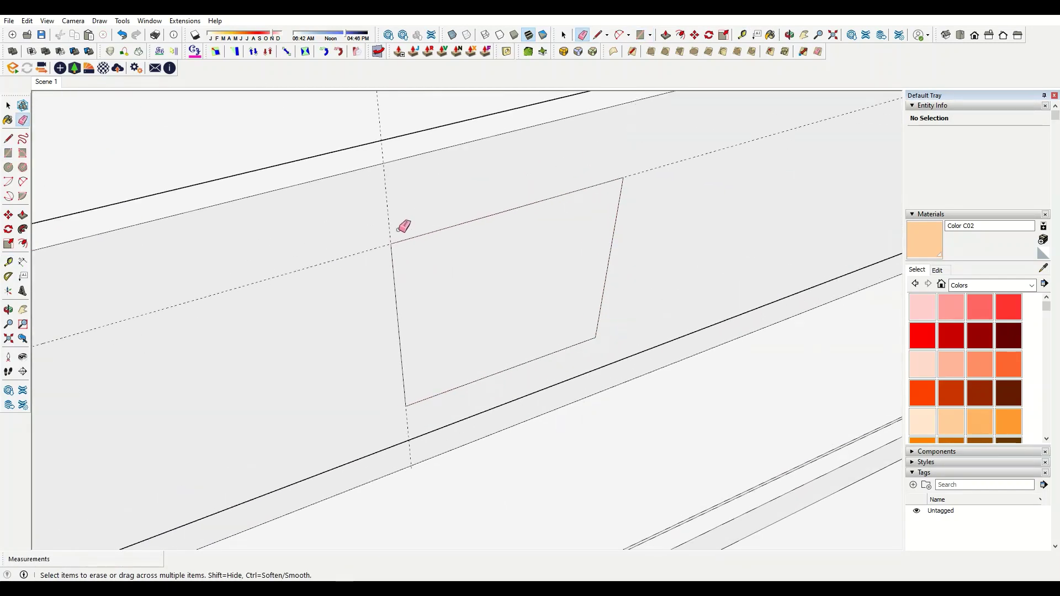
# - Push the window rectangle into the wall, then draw a panel across the opening and group it
pyautogui.press('p')
pyautogui.click(418, 267)
pyautogui.moveTo(440, 306); pyautogui.dragTo(482, 315, button='middle')
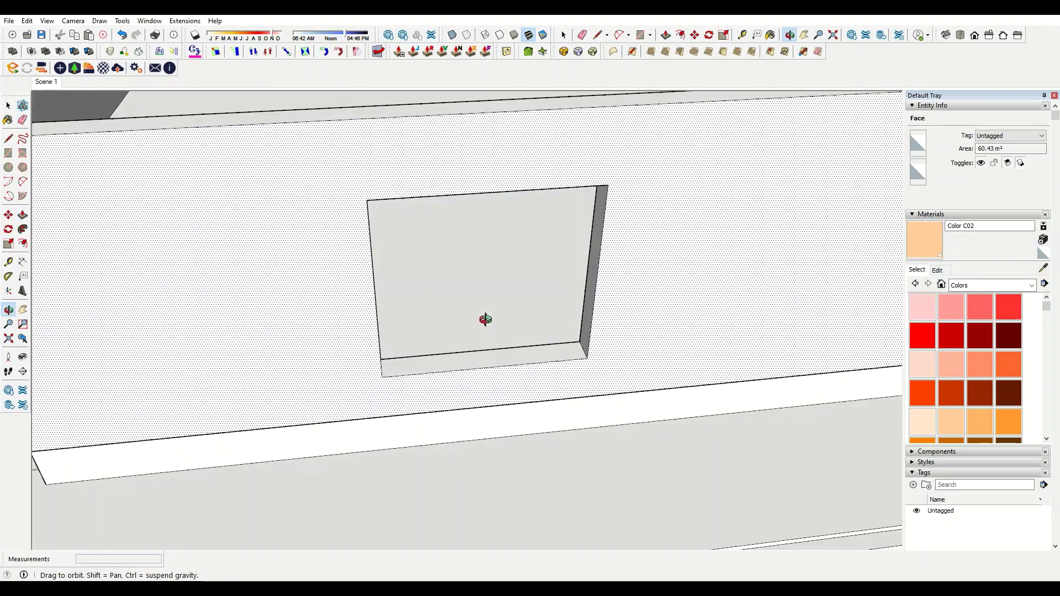
pyautogui.press('r')
pyautogui.click(611, 196)
pyautogui.doubleClick(544, 247)
pyautogui.rightClick(530, 245)
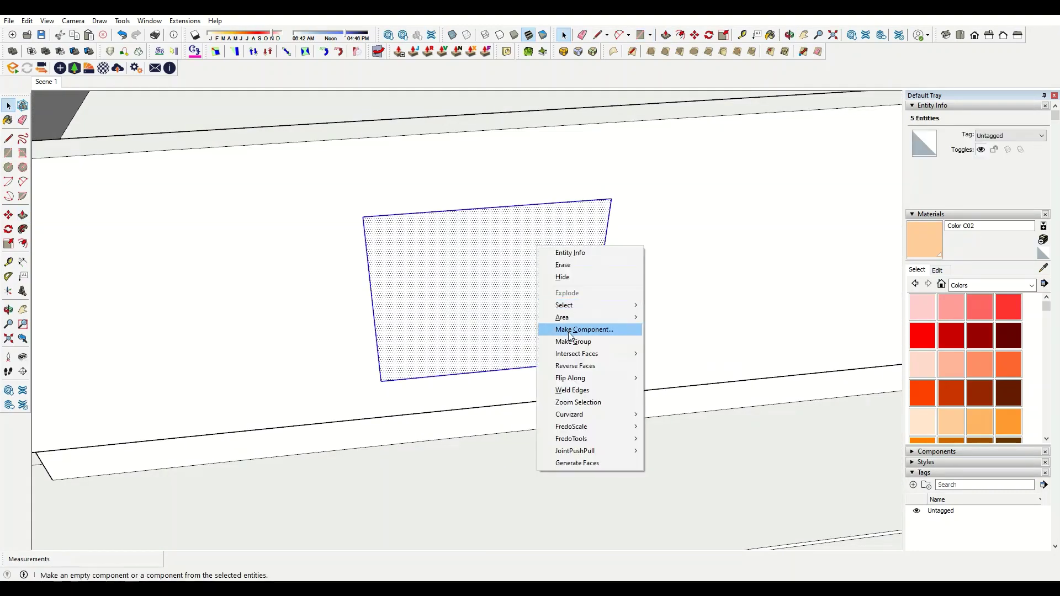
pyautogui.click(544, 343)
pyautogui.moveTo(544, 343); pyautogui.dragTo(563, 357, button='middle')
# - Inside the panel group, remove the right half and offset a 50 frame inward
pyautogui.doubleClick(541, 300)
pyautogui.press('l')
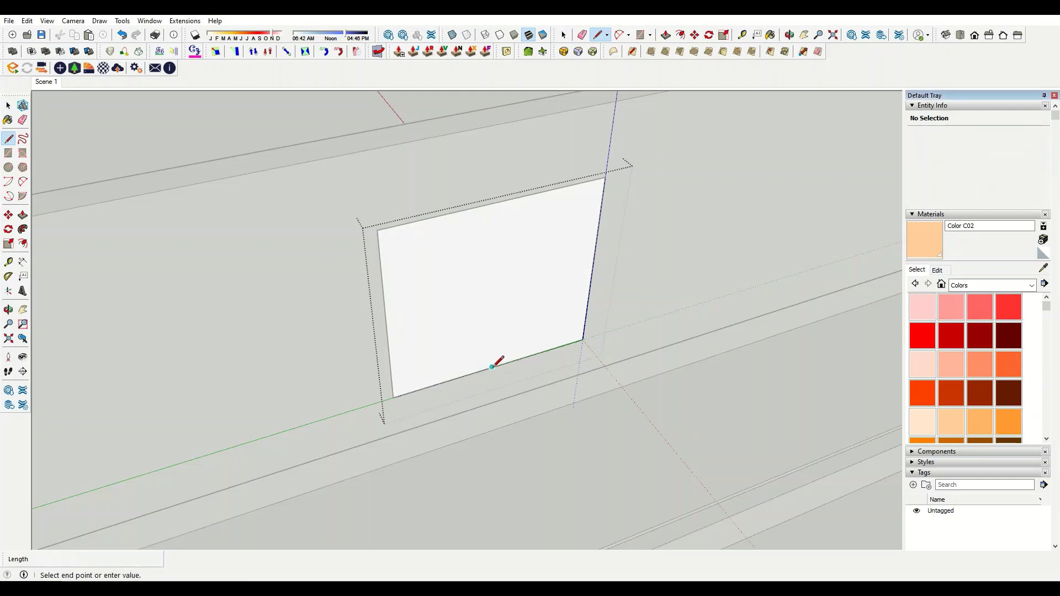
pyautogui.click(607, 184)
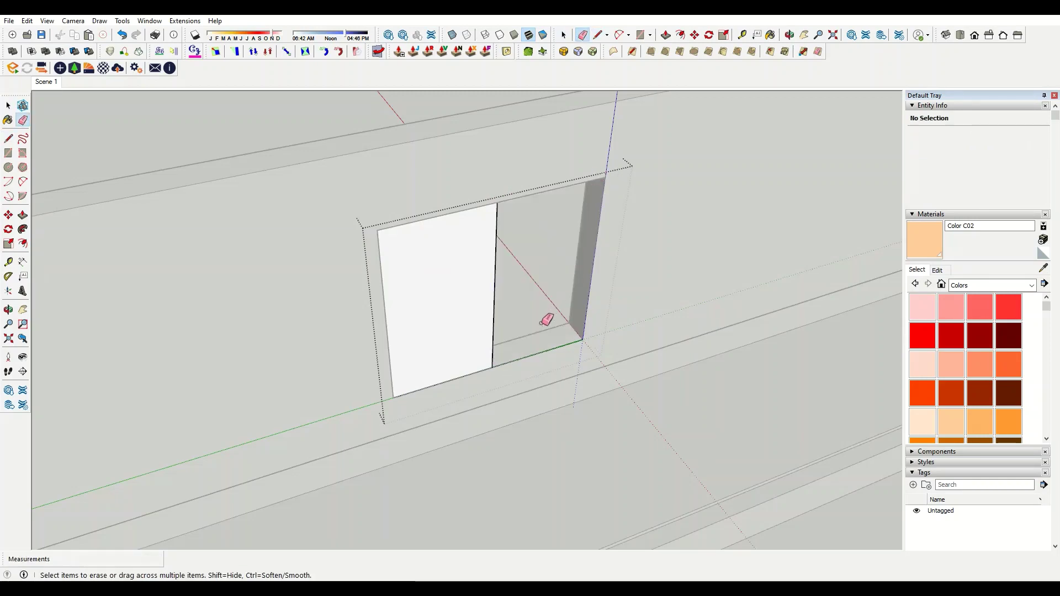
pyautogui.moveTo(549, 319); pyautogui.dragTo(473, 372, button='middle')
pyautogui.press('f')
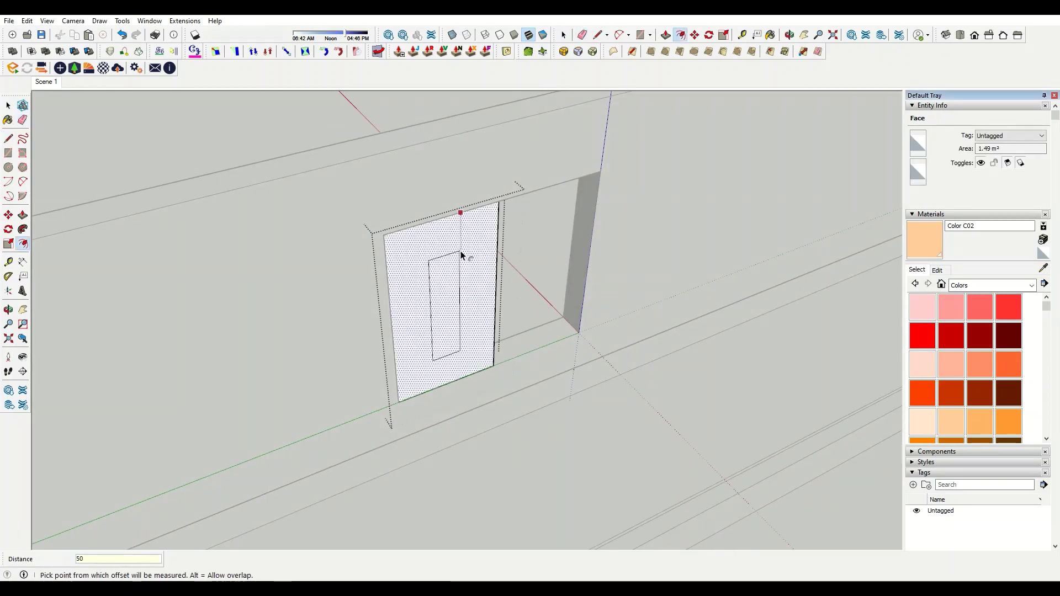
pyautogui.doubleClick(461, 254)
# - Pull the frame face out and shift the shutter panel by 50
pyautogui.press('p')
pyautogui.scroll(5, 478, 362)
pyautogui.scroll(4, 516, 367)
pyautogui.click(500, 358)
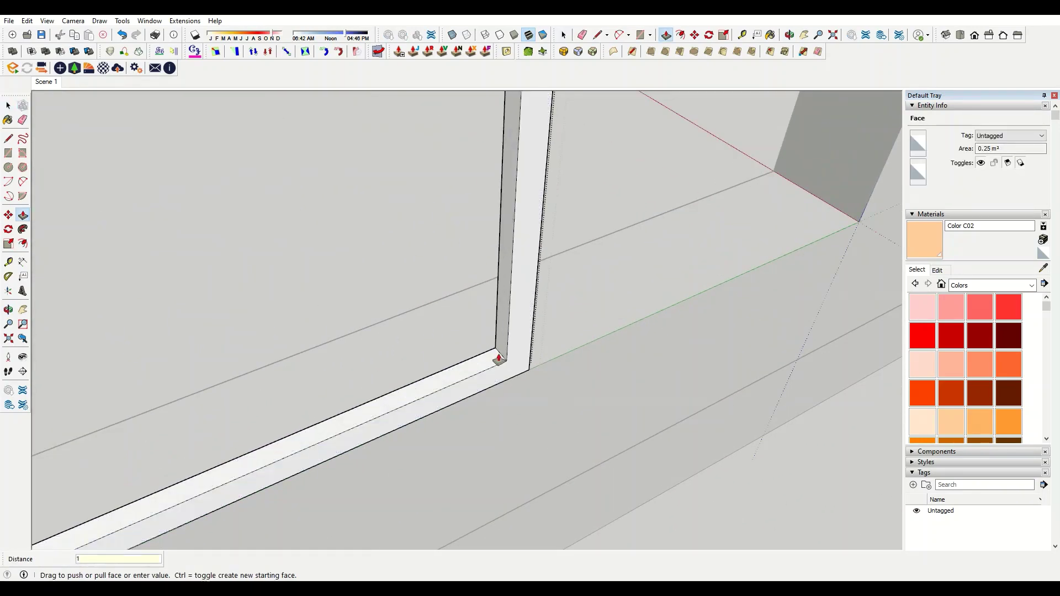
pyautogui.moveTo(500, 359)
pyautogui.mouseDown(button='middle')
pyautogui.moveTo(254, 347)
pyautogui.moveTo(489, 367)
pyautogui.moveTo(435, 288)
pyautogui.moveTo(461, 367)
pyautogui.moveTo(429, 397)
pyautogui.mouseUp(button='middle')
pyautogui.press('m')
pyautogui.click(478, 385)
pyautogui.write('50')
pyautogui.press('Return')
# - Push the frame face 5 further, draw a line at its inner corner, and start copying that edge
pyautogui.press('space')
pyautogui.press('p')
pyautogui.click(519, 484)
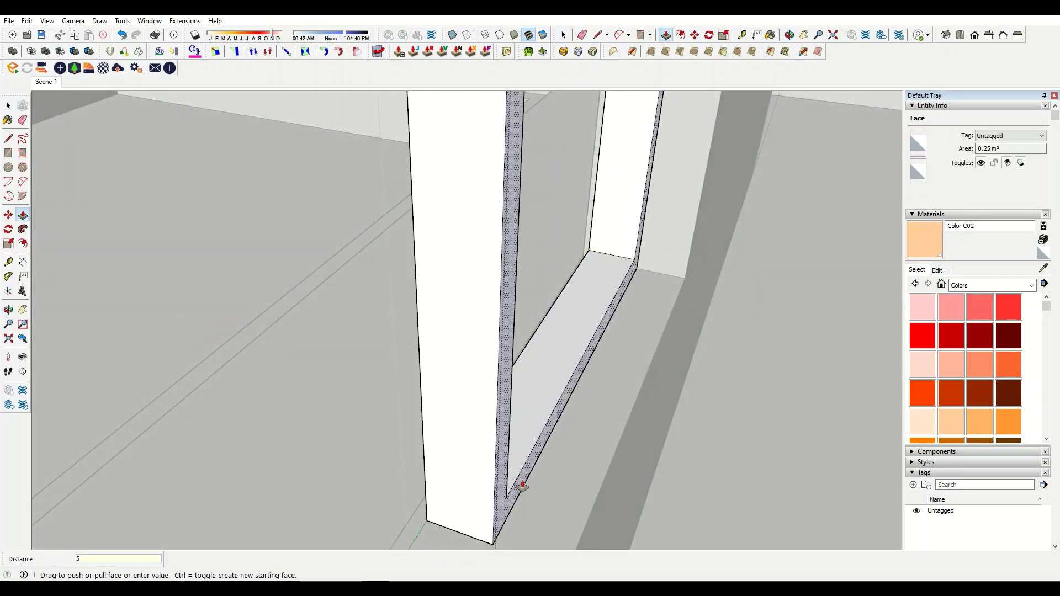
pyautogui.moveTo(523, 486)
pyautogui.mouseDown(button='middle')
pyautogui.moveTo(526, 466)
pyautogui.moveTo(433, 331)
pyautogui.moveTo(492, 320)
pyautogui.mouseUp(button='middle')
pyautogui.click(525, 466)
pyautogui.press('l')
pyautogui.click(453, 368)
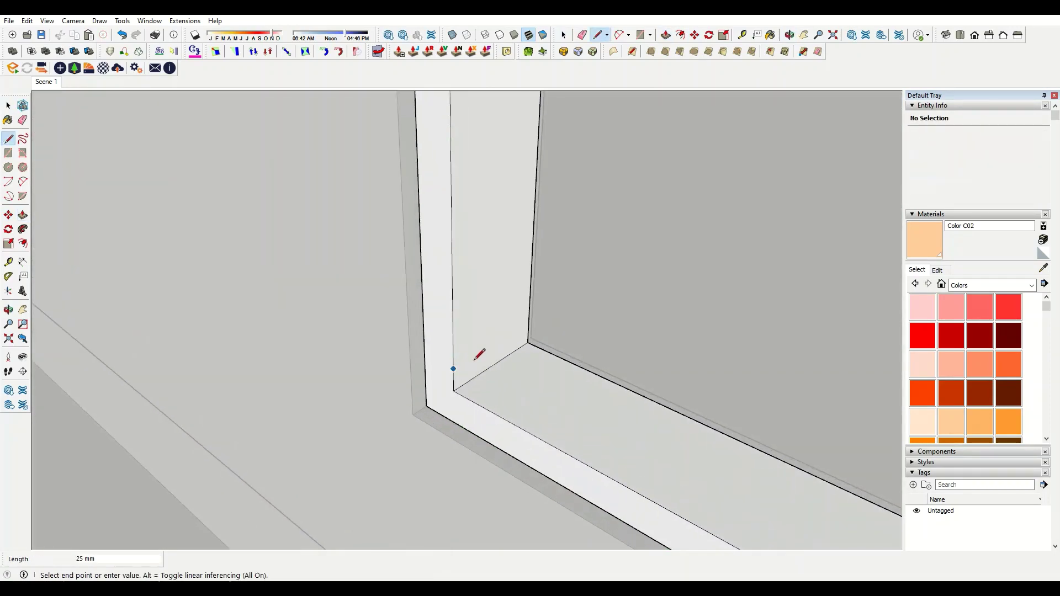
pyautogui.scroll(3, 489, 357)
pyautogui.click(406, 381)
pyautogui.press('ctrl')
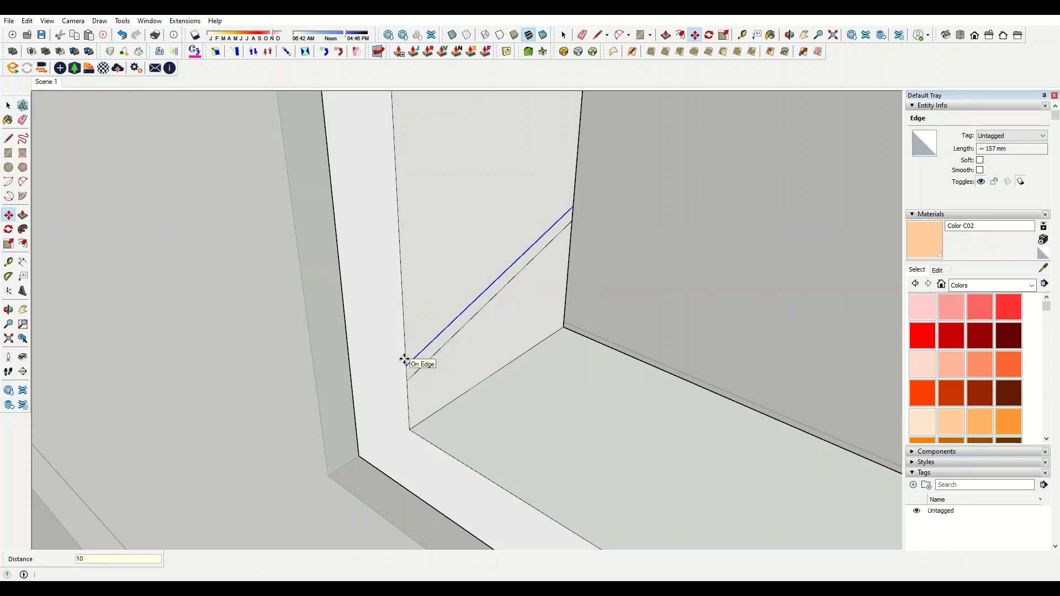
# - Turn the selected strip face into its own group
pyautogui.rightClick(426, 350)
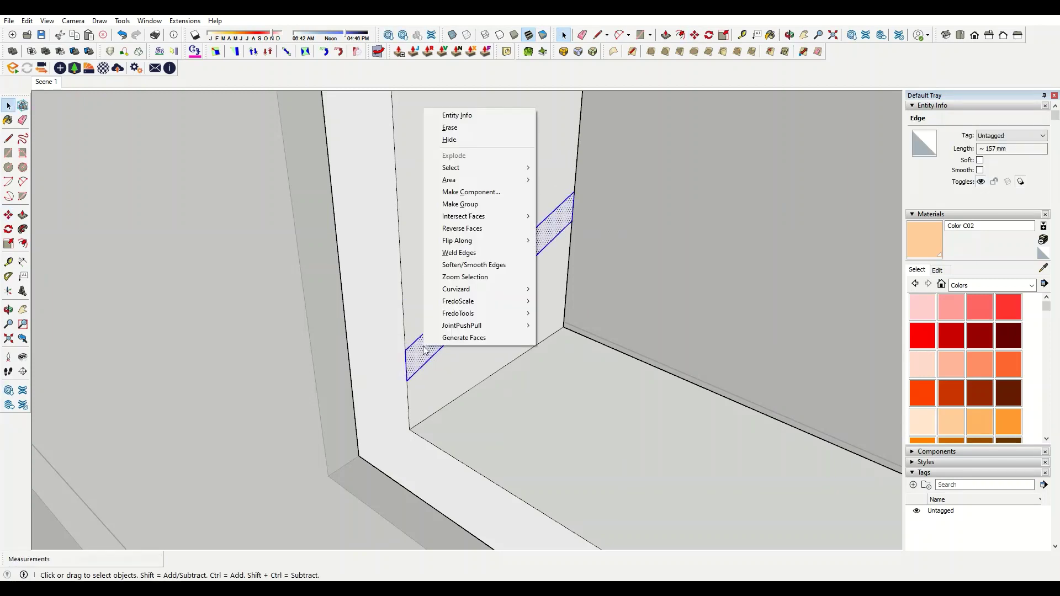
pyautogui.click(421, 358)
pyautogui.hotkey('ctrl', 'z')
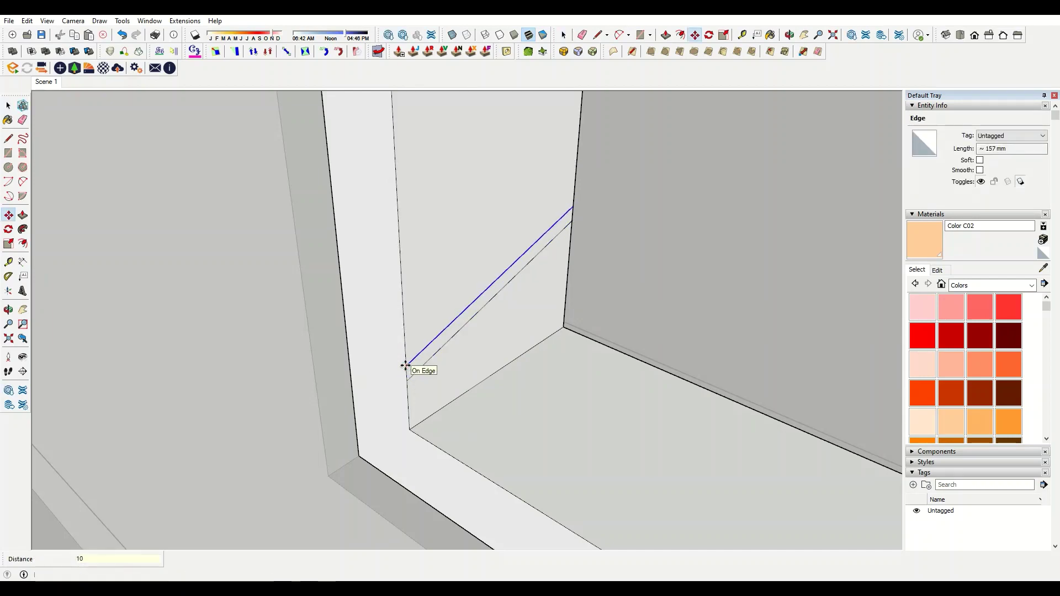
pyautogui.rightClick(420, 368)
pyautogui.click(474, 221)
# - Inside the group, Push/Pull the strip out into a louver slat
pyautogui.doubleClick(449, 334)
pyautogui.press('p')
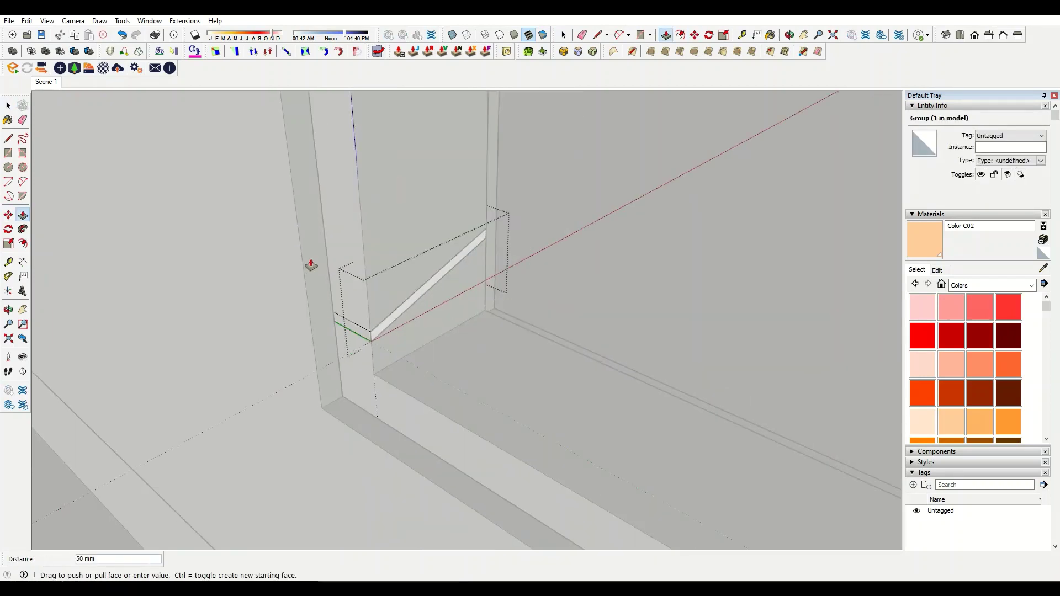
pyautogui.moveTo(310, 263); pyautogui.dragTo(532, 243, button='middle')
pyautogui.click(531, 243)
# - Copy the slat up to the top of the shutter frame
pyautogui.press('m')
pyautogui.click(331, 295)
pyautogui.press('ctrl')
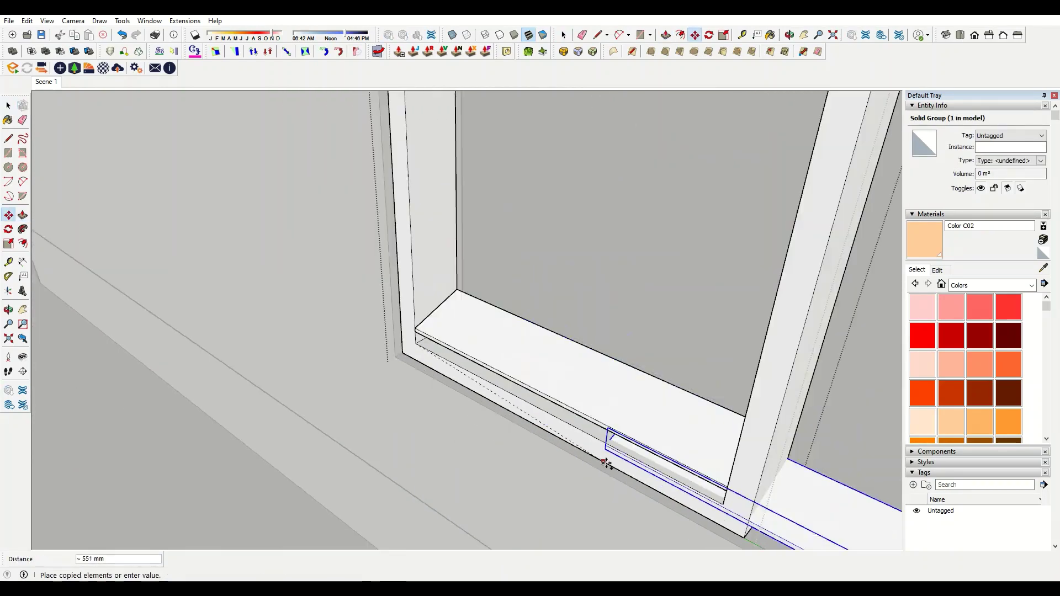
pyautogui.moveTo(610, 461)
pyautogui.mouseDown(button='middle')
pyautogui.moveTo(551, 317)
pyautogui.moveTo(544, 136)
pyautogui.mouseUp(button='middle')
pyautogui.scroll(5, 540, 407)
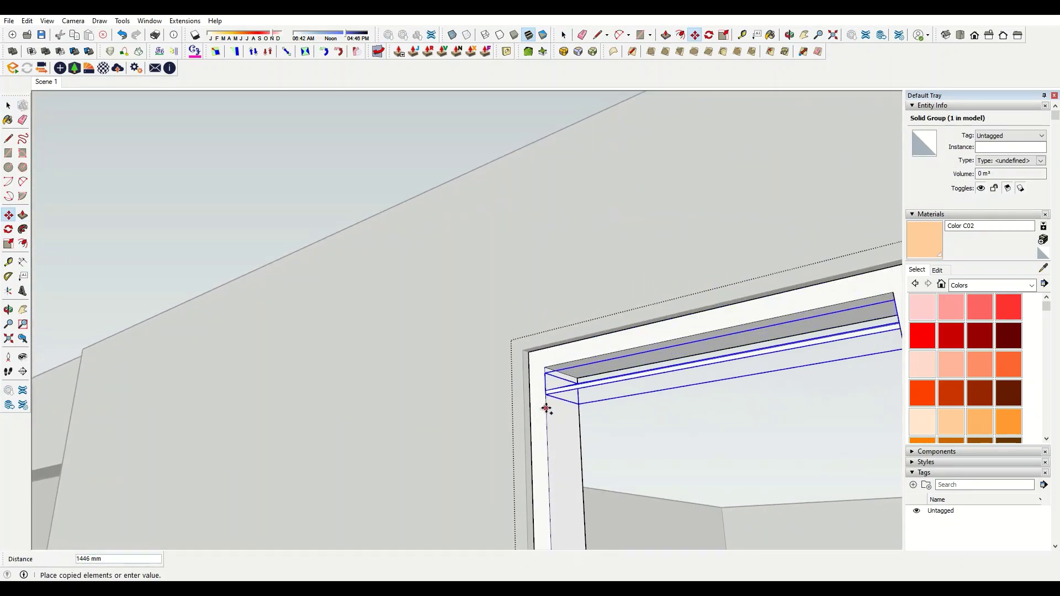
pyautogui.click(548, 407)
# - Fill the frame with slats, respaced into 15 even divisions with /15
pyautogui.scroll(-5, 548, 407)
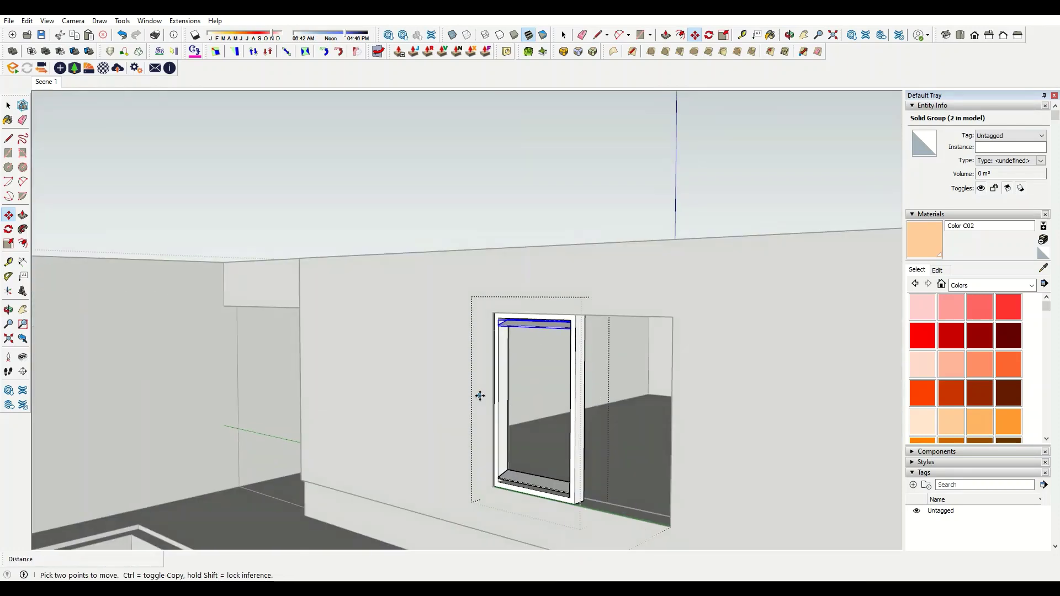
pyautogui.write('/30')
pyautogui.press('Return')
pyautogui.scroll(5, 453, 389)
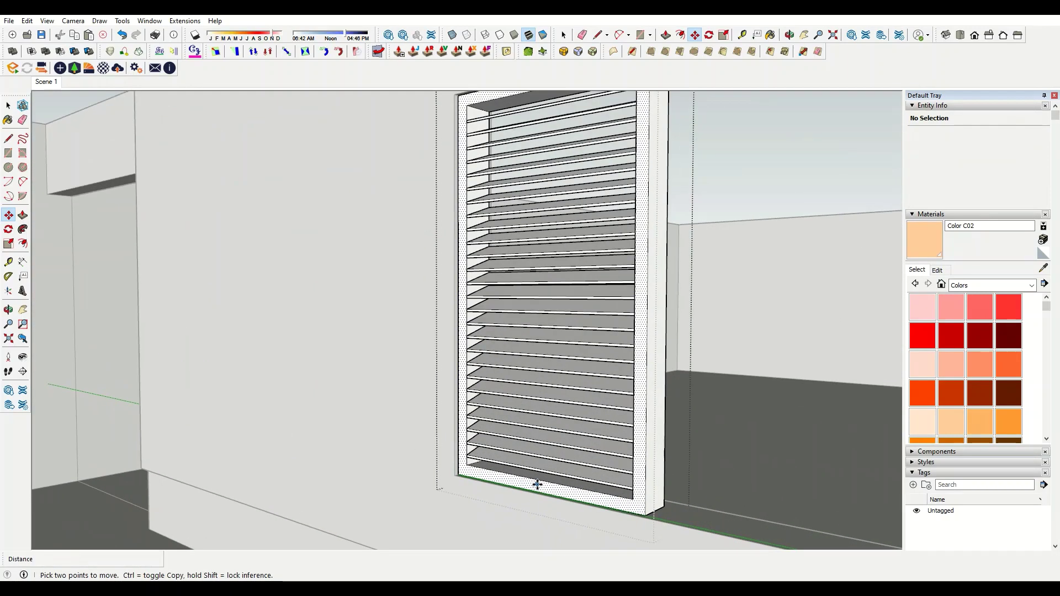
pyautogui.write('/15')
pyautogui.press('Return')
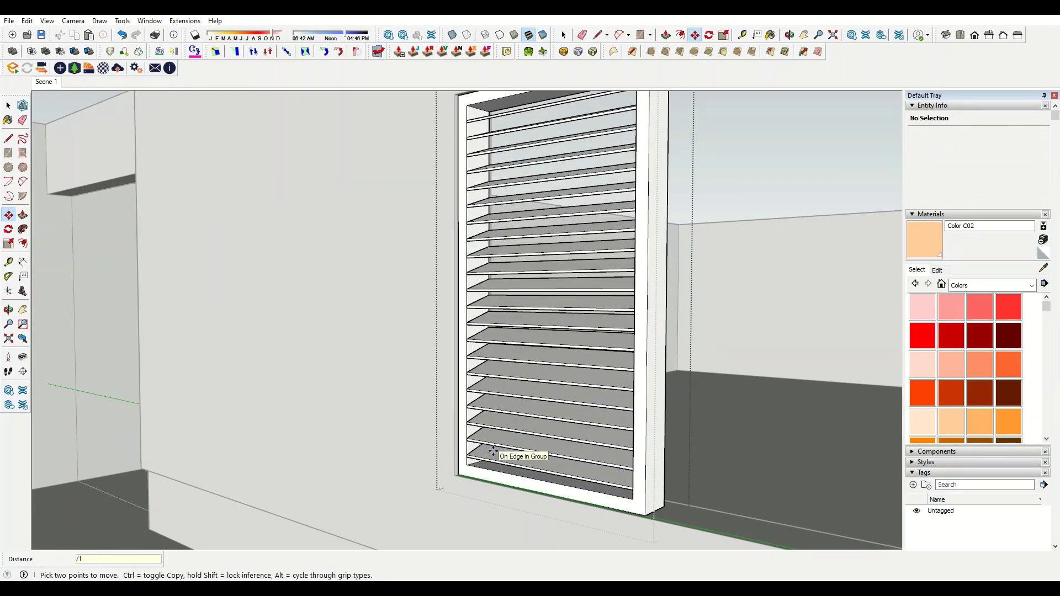
# - Select the louvered shutter panel and zoom out to see the whole window
pyautogui.press('space')
pyautogui.click(493, 451)
pyautogui.moveTo(493, 452); pyautogui.dragTo(453, 419, button='middle')
pyautogui.scroll(-5, 452, 419)
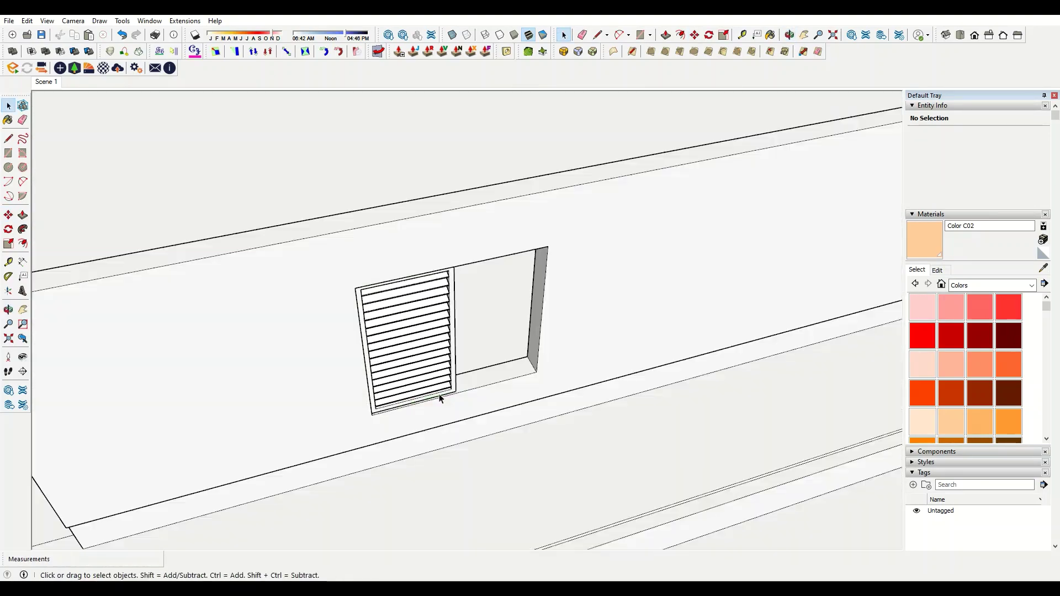
pyautogui.scroll(6, 383, 427)
pyautogui.scroll(3, 382, 426)
# - Place a copy of the louvered shutter panel beside the first, filling the window
pyautogui.press('m')
pyautogui.scroll(3, 220, 427)
pyautogui.press('ctrl')
pyautogui.click(194, 386)
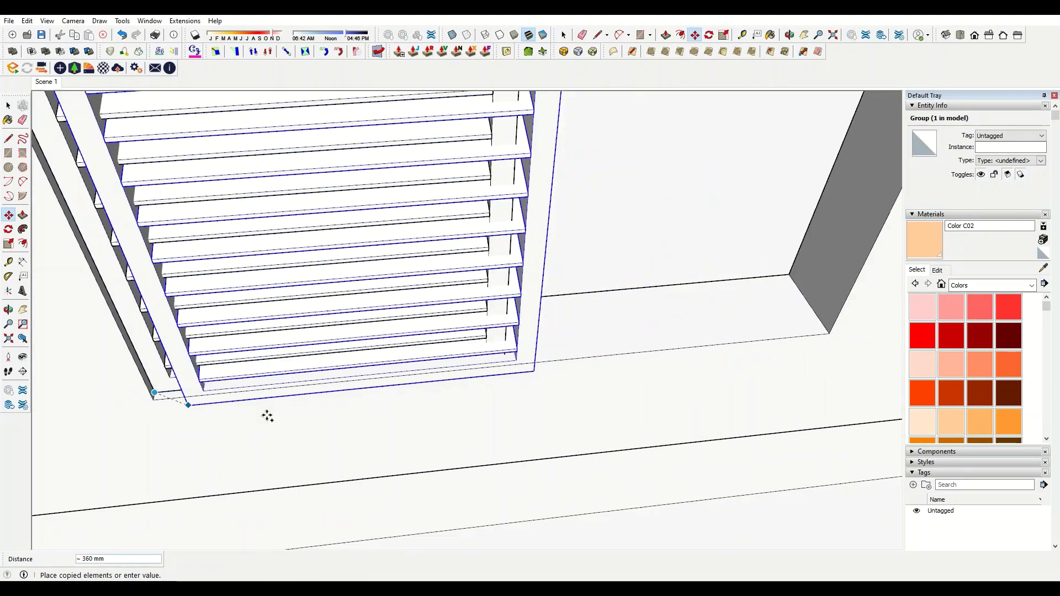
pyautogui.scroll(5, 469, 384)
pyautogui.click(470, 385)
pyautogui.press('space')
pyautogui.scroll(-5, 469, 385)
pyautogui.moveTo(267, 360); pyautogui.dragTo(508, 324, button='middle')
pyautogui.scroll(-3, 509, 324)
pyautogui.scroll(3, 473, 319)
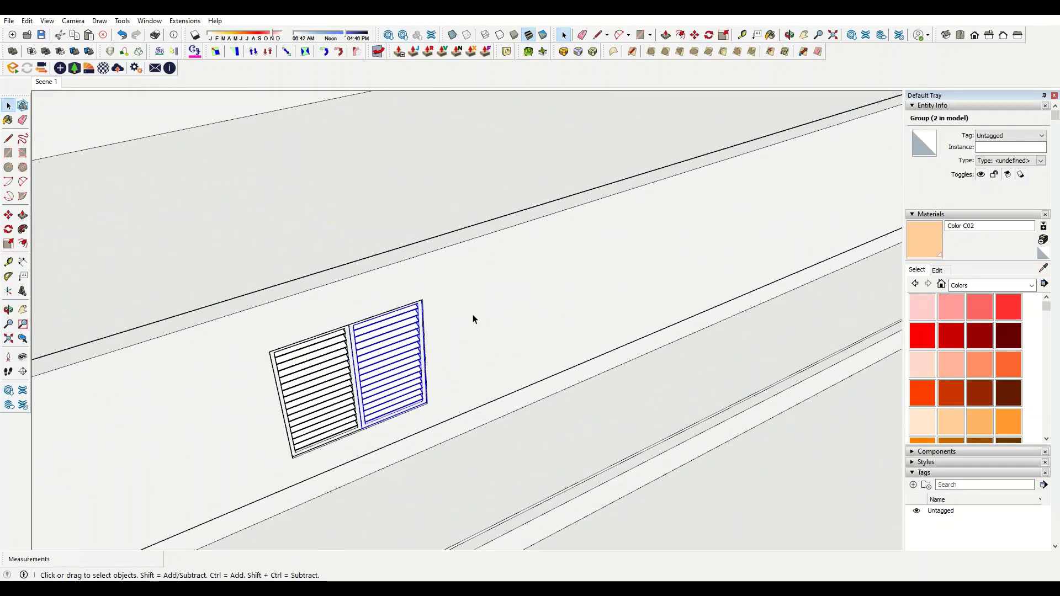
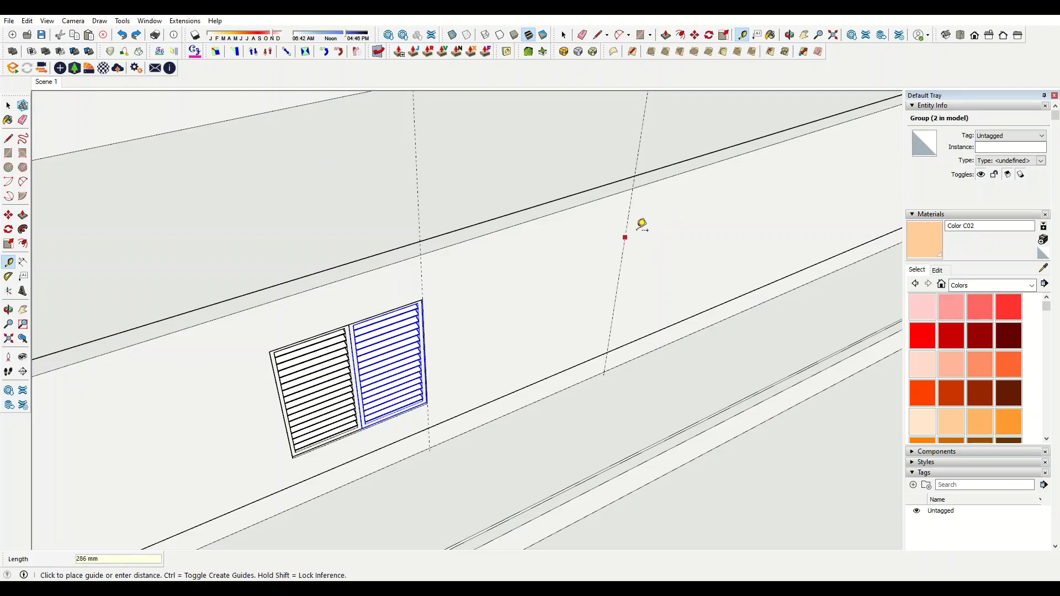
# - Draw a rectangle on the wall beside the shutter and push it in as a recessed opening
pyautogui.scroll(3, 411, 300)
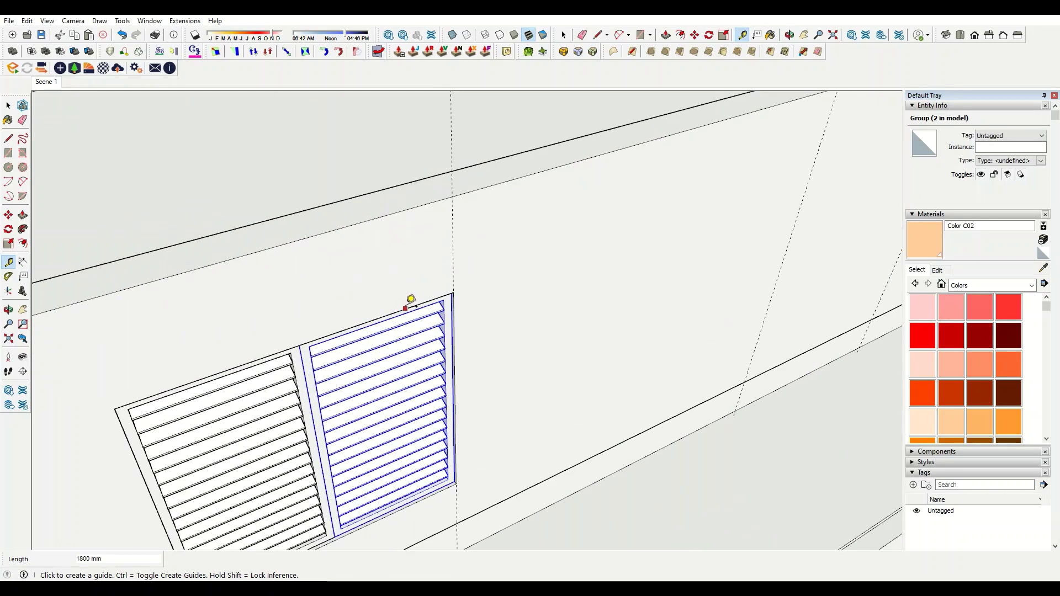
pyautogui.scroll(3, 635, 364)
pyautogui.press('r')
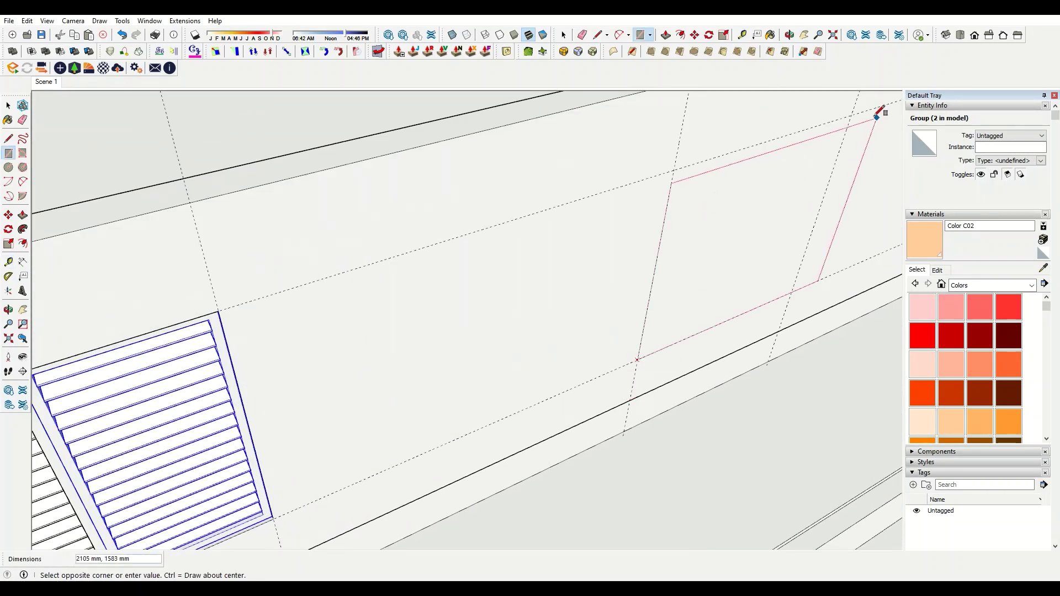
pyautogui.click(853, 113)
pyautogui.press('p')
pyautogui.moveTo(800, 225); pyautogui.dragTo(710, 248)
# - Erase the leftover guide lines around the new opening
pyautogui.press('e')
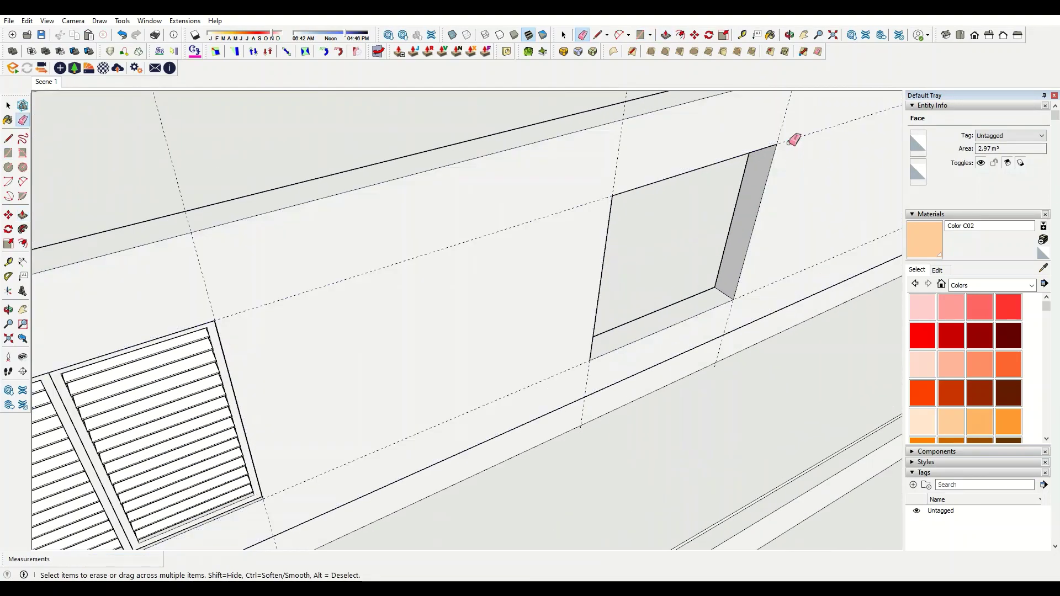
pyautogui.scroll(-3, 351, 391)
pyautogui.scroll(-3, 514, 324)
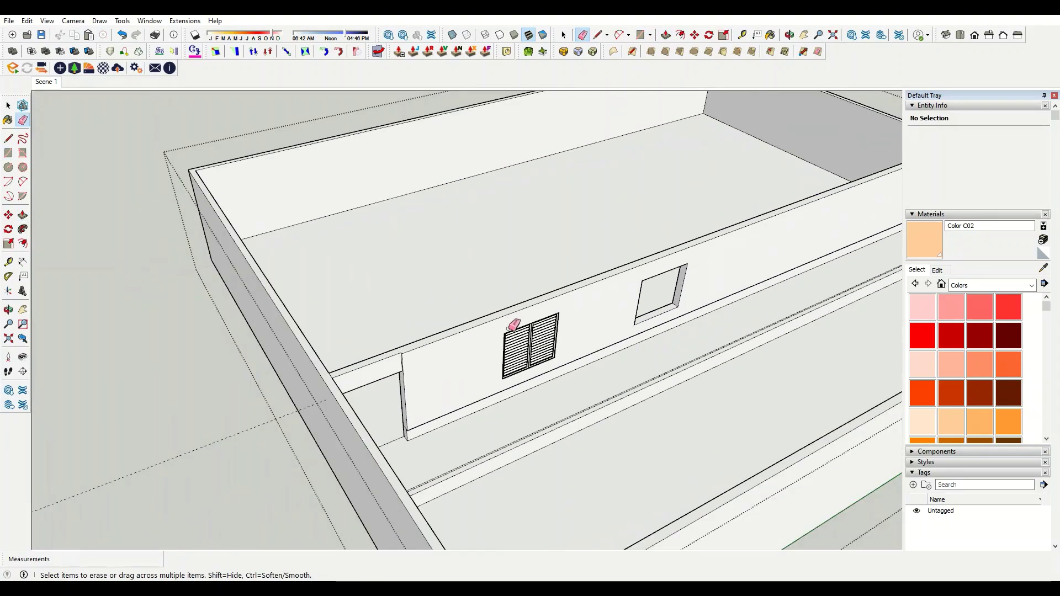
pyautogui.scroll(-5, 988, 359)
pyautogui.scroll(-5, 988, 374)
pyautogui.scroll(-3, 989, 375)
# - Paint both louvered shutter leaves with dark grey Color M06
pyautogui.click(979, 300)
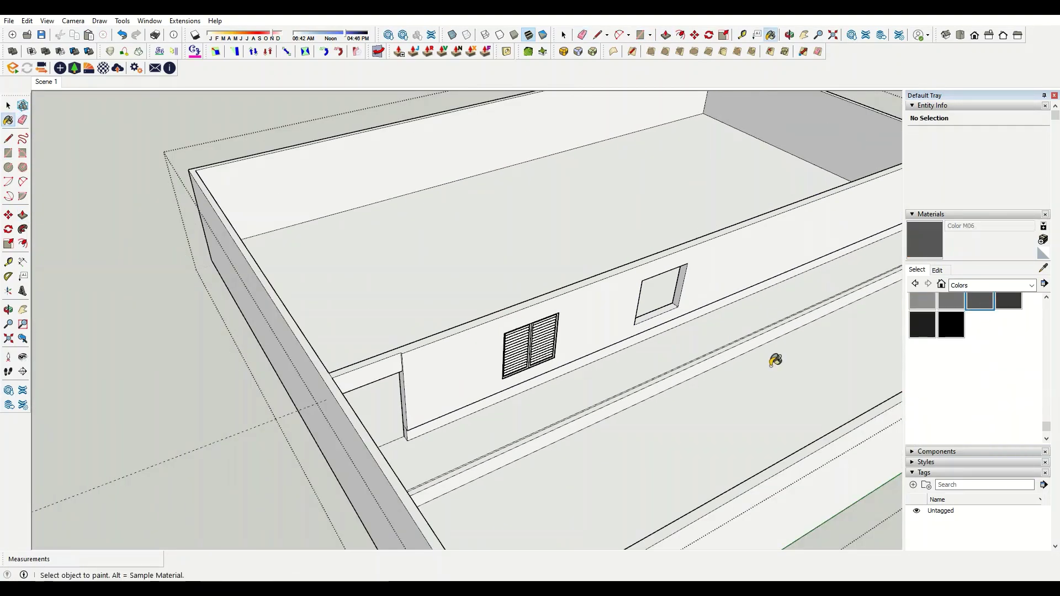
pyautogui.scroll(3, 539, 339)
pyautogui.click(539, 338)
pyautogui.click(560, 320)
pyautogui.scroll(3, 520, 389)
# - Copy both shutter leaves into the new wall opening
pyautogui.press('space')
pyautogui.click(579, 355)
pyautogui.press('m')
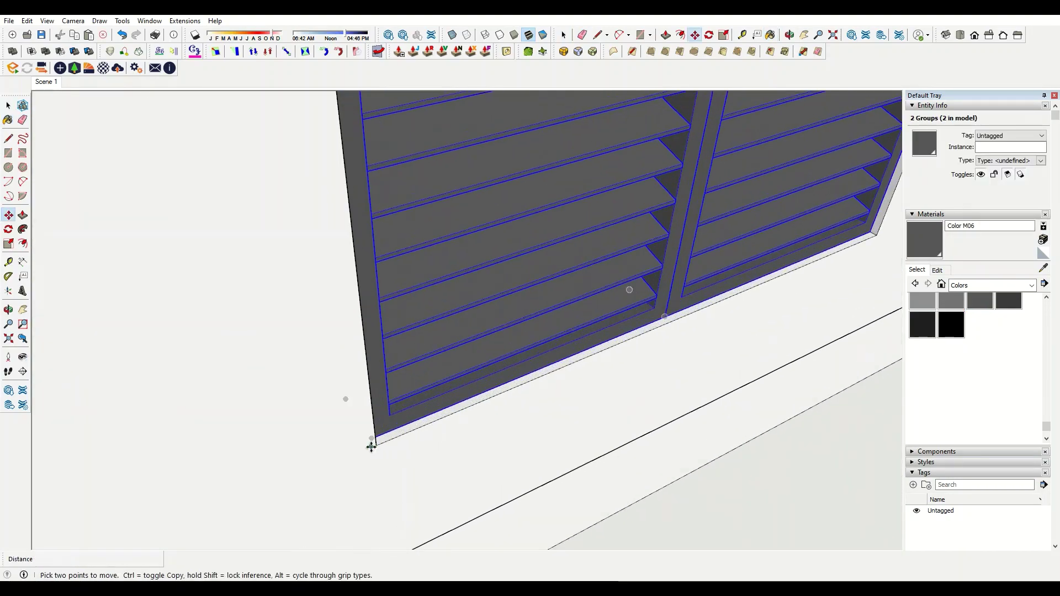
pyautogui.press('ctrl')
pyautogui.click(371, 445)
pyautogui.scroll(-3, 237, 444)
pyautogui.click(569, 323)
pyautogui.press('space')
# - Orbit out to view the whole building and the wall top edges
pyautogui.scroll(-5, 544, 337)
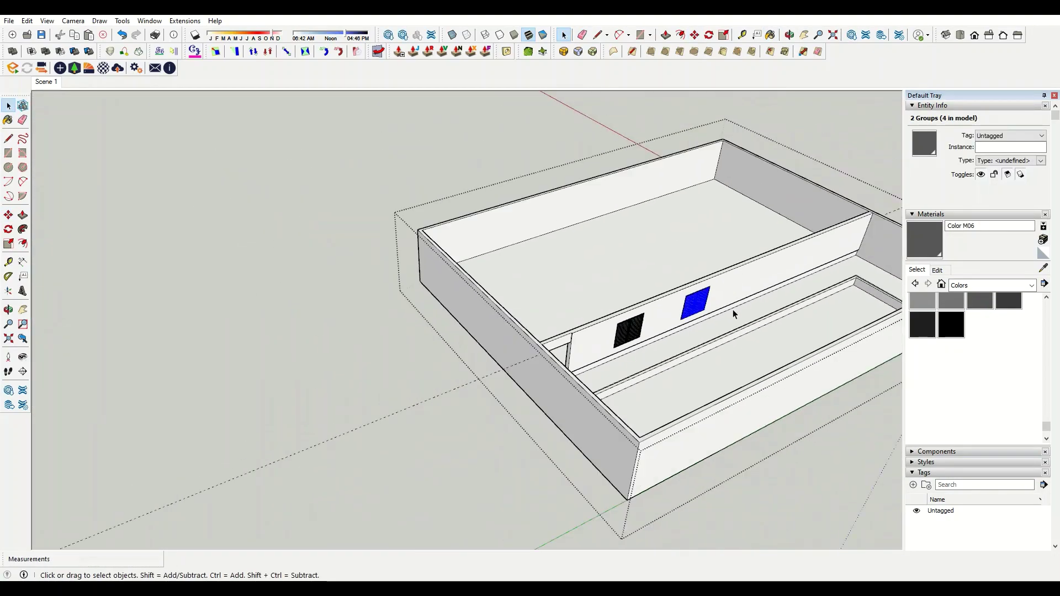
pyautogui.moveTo(733, 310)
pyautogui.mouseDown(button='middle')
pyautogui.moveTo(360, 319)
pyautogui.moveTo(440, 375)
pyautogui.mouseUp(button='middle')
pyautogui.scroll(3, 440, 376)
pyautogui.moveTo(429, 317); pyautogui.dragTo(386, 268, button='middle')
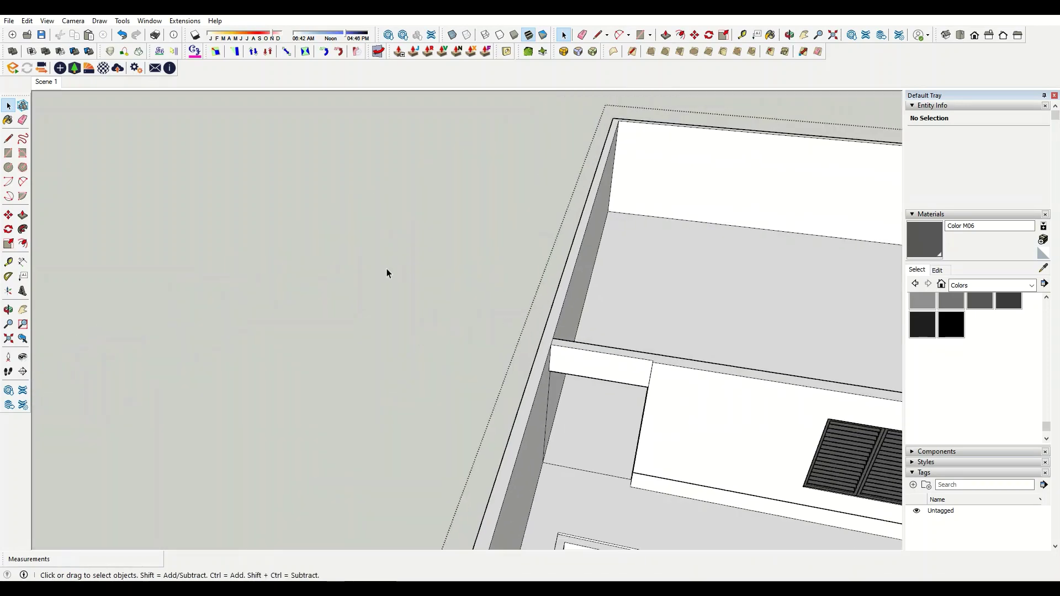
pyautogui.scroll(3, 387, 269)
pyautogui.scroll(3, 513, 351)
pyautogui.press('t')
pyautogui.scroll(1, 624, 397)
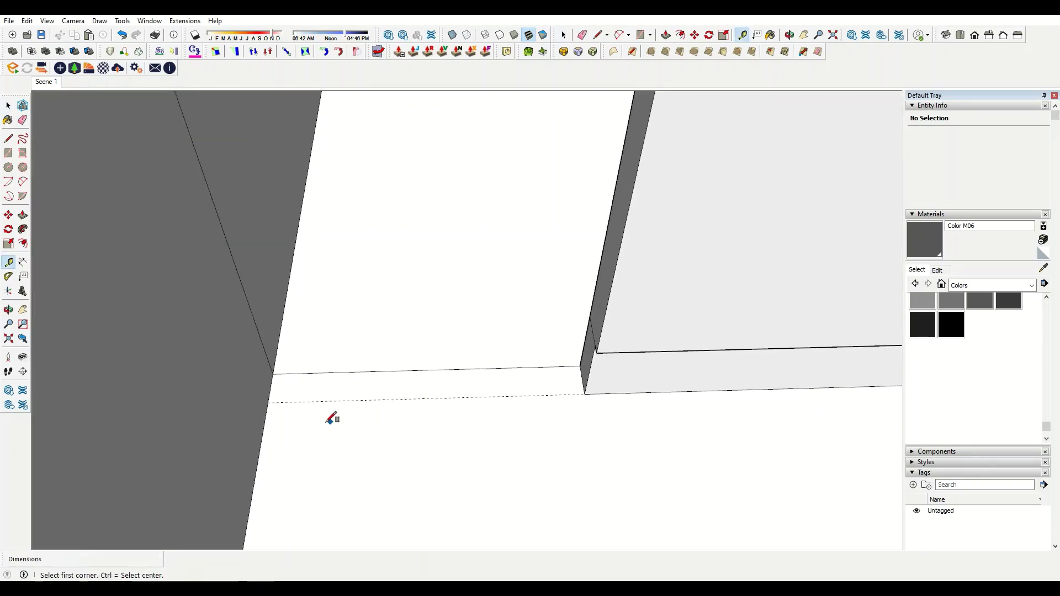
# - Select the new door rectangle in the partition wall and make it a group
pyautogui.moveTo(267, 402)
pyautogui.mouseDown(button='middle')
pyautogui.moveTo(580, 343)
pyautogui.moveTo(587, 230)
pyautogui.mouseUp(button='middle')
pyautogui.press('space')
pyautogui.doubleClick(502, 316)
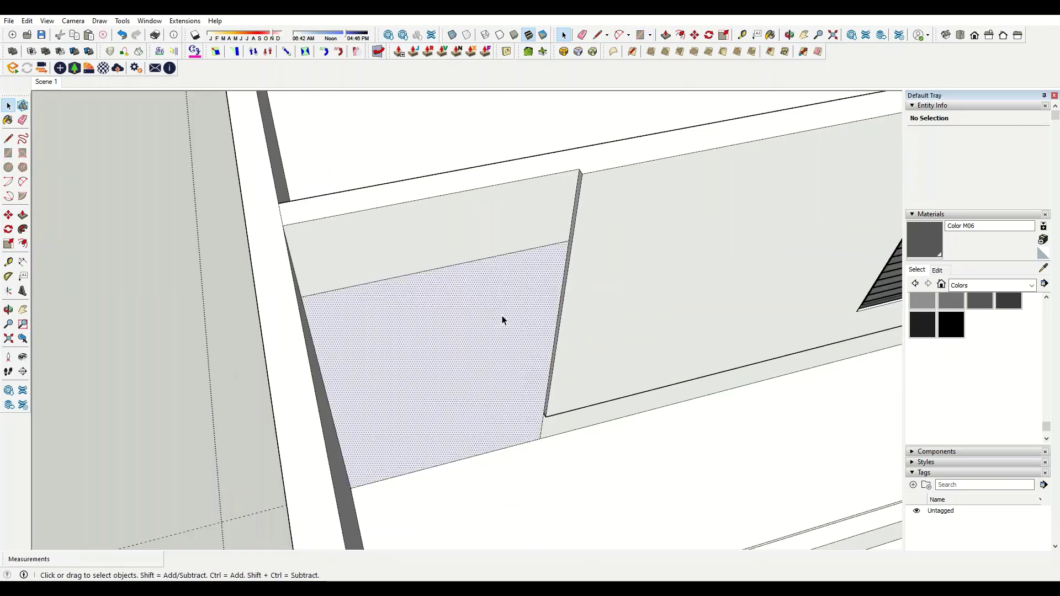
pyautogui.rightClick(502, 316)
pyautogui.click(545, 413)
pyautogui.moveTo(544, 413)
pyautogui.mouseDown(button='middle')
pyautogui.moveTo(511, 370)
pyautogui.moveTo(449, 451)
pyautogui.mouseUp(button='middle')
# - Draw a vertical line across the door face and erase the unneeded edge
pyautogui.press('l')
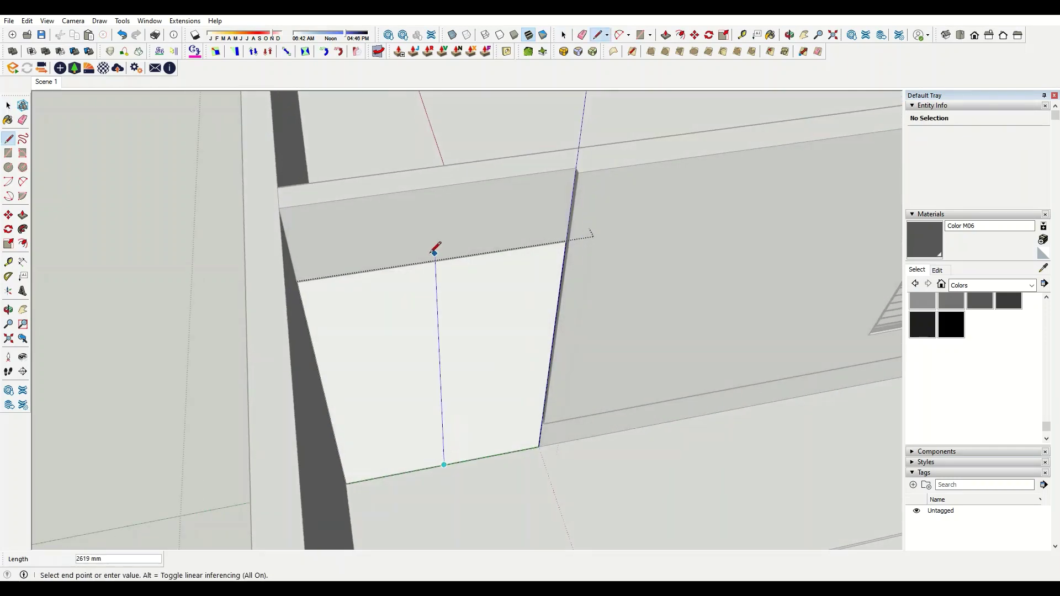
pyautogui.press('e')
pyautogui.click(543, 424)
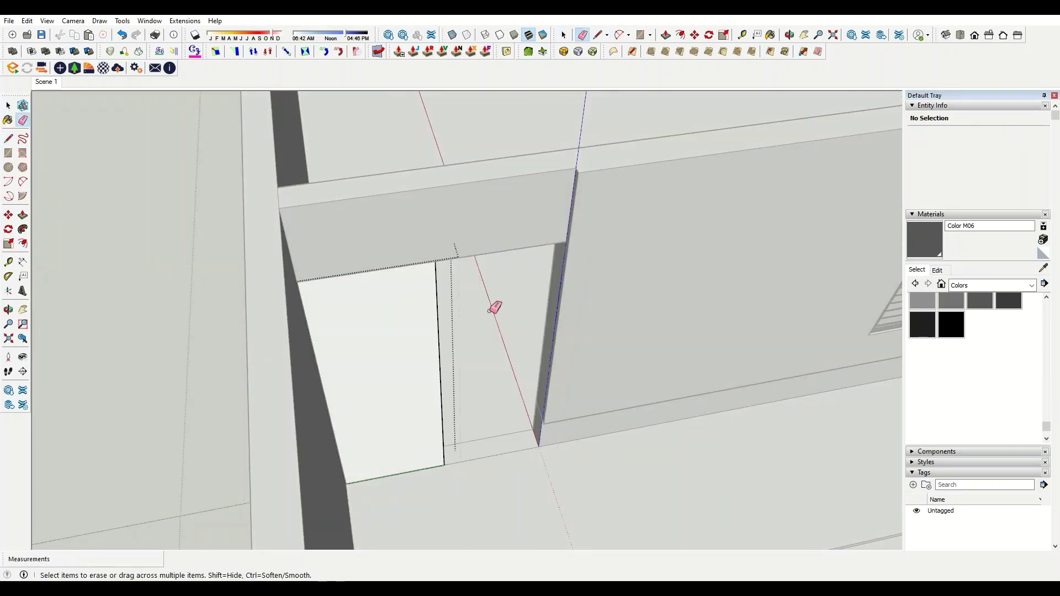
pyautogui.press('f')
pyautogui.click(388, 389)
# - Offset the door outline inward and pull the frame out 34 mm
pyautogui.moveTo(489, 311)
pyautogui.mouseDown(button='middle')
pyautogui.moveTo(388, 388)
pyautogui.moveTo(301, 511)
pyautogui.moveTo(397, 470)
pyautogui.moveTo(285, 338)
pyautogui.moveTo(349, 298)
pyautogui.mouseUp(button='middle')
pyautogui.click(405, 373)
pyautogui.press('space')
pyautogui.press('p')
pyautogui.click(397, 470)
pyautogui.press('Return')
# - Draw a line along the door's inner bottom and copy it 10 mm up
pyautogui.press('l')
pyautogui.click(272, 372)
pyautogui.click(284, 387)
pyautogui.moveTo(285, 387); pyautogui.dragTo(238, 427, button='middle')
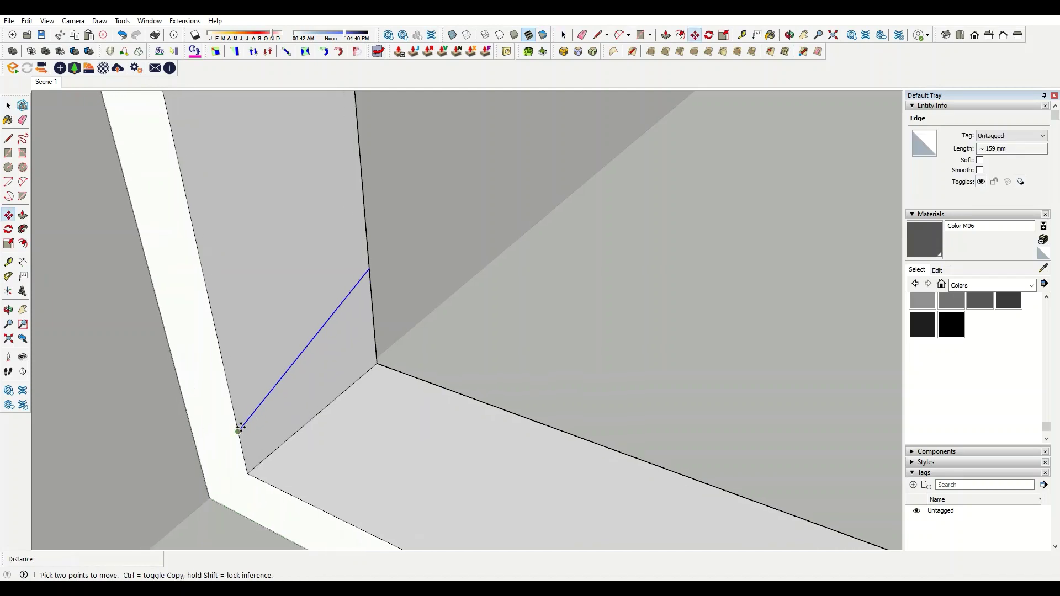
pyautogui.press('m')
pyautogui.press('ctrl')
pyautogui.click(238, 431)
pyautogui.click(240, 419)
pyautogui.scroll(2, 239, 418)
# - Group the thin bottom strip and push/pull it into a slat
pyautogui.press('space')
pyautogui.rightClick(242, 422)
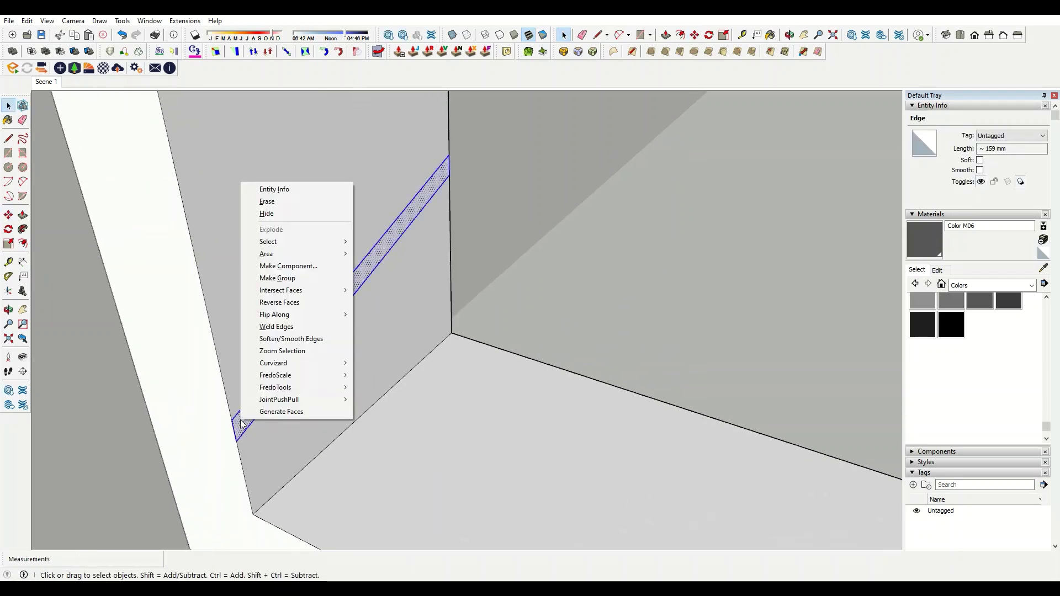
pyautogui.click(293, 278)
pyautogui.moveTo(294, 278); pyautogui.dragTo(298, 348, button='middle')
pyautogui.press('p')
pyautogui.click(334, 304)
pyautogui.moveTo(334, 303); pyautogui.dragTo(520, 319, button='middle')
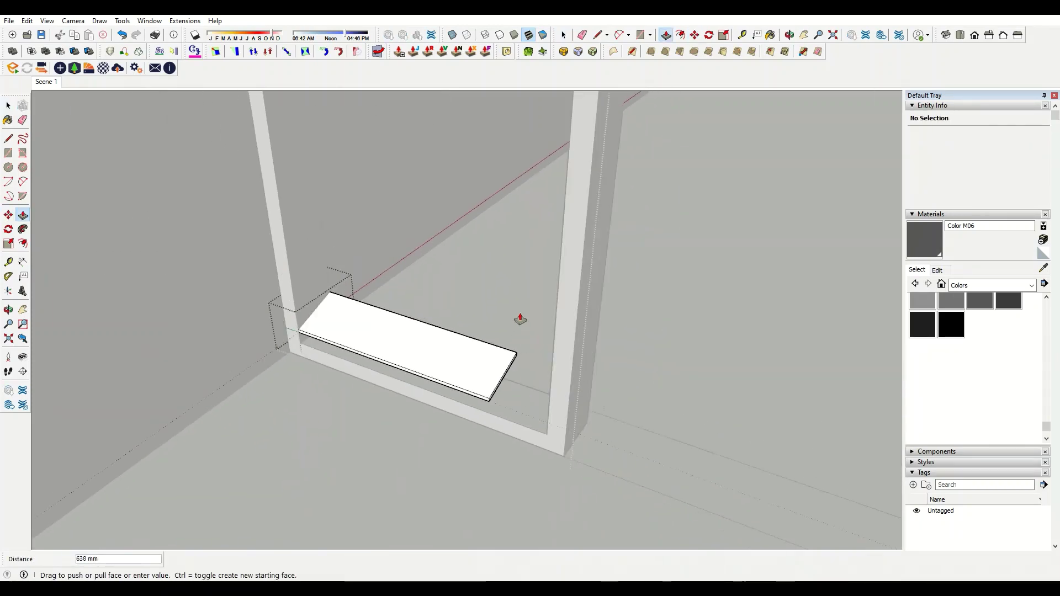
pyautogui.click(557, 296)
pyautogui.press('space')
# - Select the slat group and zoom in to prepare copying it upward
pyautogui.click(336, 336)
pyautogui.scroll(3, 302, 354)
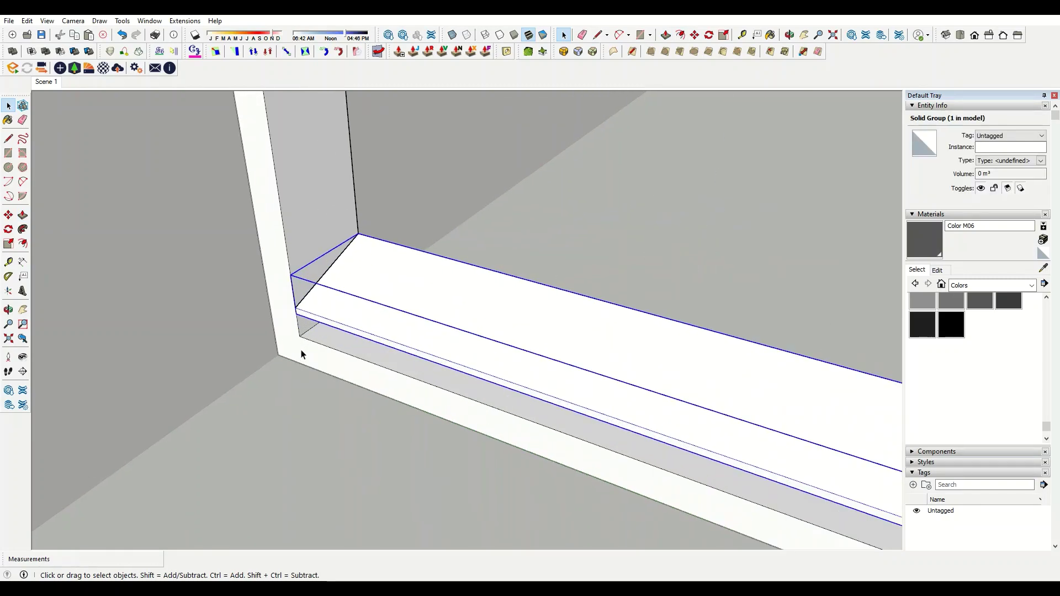
pyautogui.scroll(-5, 303, 338)
pyautogui.scroll(3, 402, 355)
pyautogui.scroll(2, 397, 320)
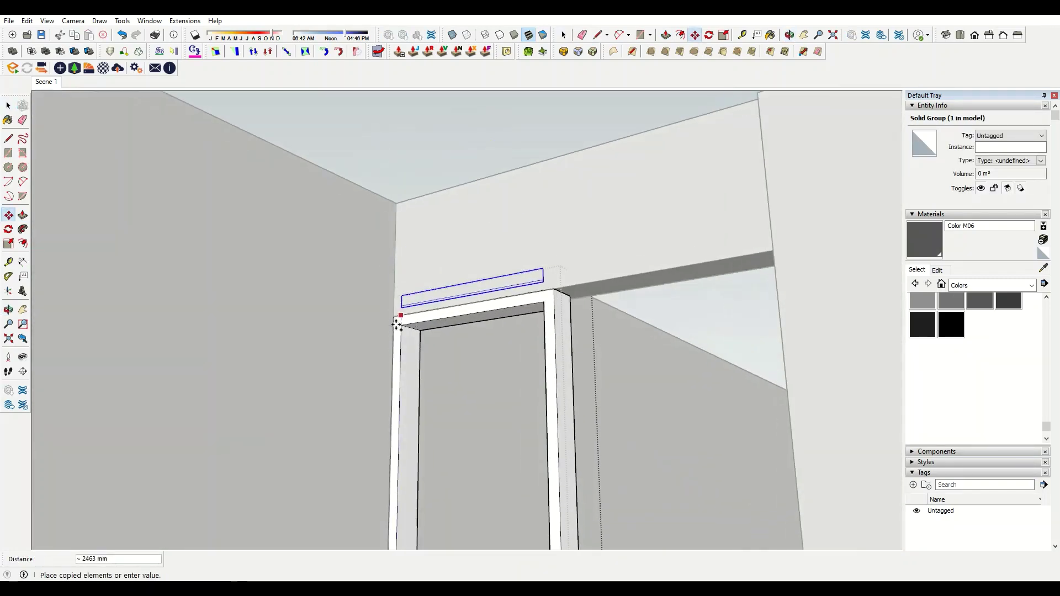
# - Copy the slat to the door top and array the copies with /25, then /3
pyautogui.click(400, 360)
pyautogui.moveTo(401, 360)
pyautogui.mouseDown(button='middle')
pyautogui.moveTo(373, 419)
pyautogui.moveTo(407, 260)
pyautogui.mouseUp(button='middle')
pyautogui.write('/25')
pyautogui.press('Return')
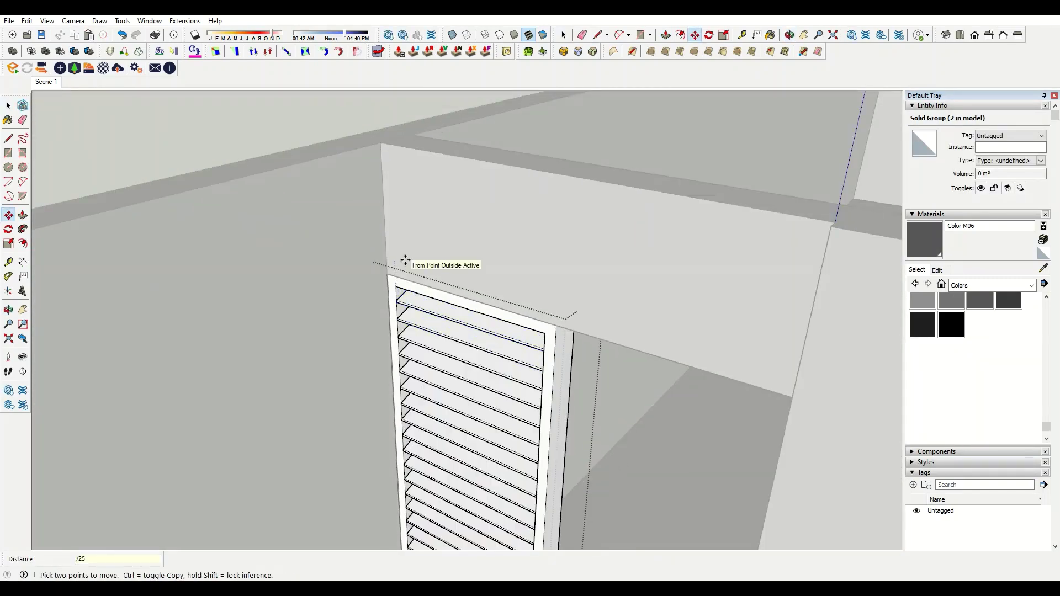
pyautogui.moveTo(469, 344)
pyautogui.mouseDown(button='middle')
pyautogui.moveTo(488, 450)
pyautogui.moveTo(566, 362)
pyautogui.moveTo(483, 492)
pyautogui.mouseUp(button='middle')
pyautogui.write('/3')
# - Select the louvered door and paint it dark grey Color M06
pyautogui.scroll(3, 525, 421)
pyautogui.press('b')
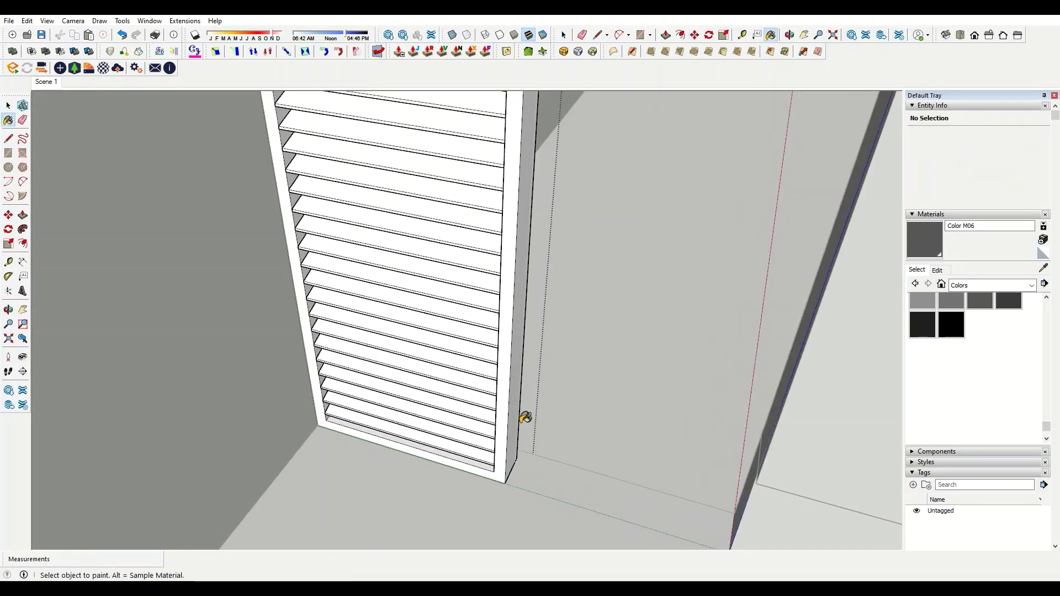
pyautogui.press('space')
pyautogui.scroll(2, 501, 428)
pyautogui.click(497, 433)
pyautogui.press('b')
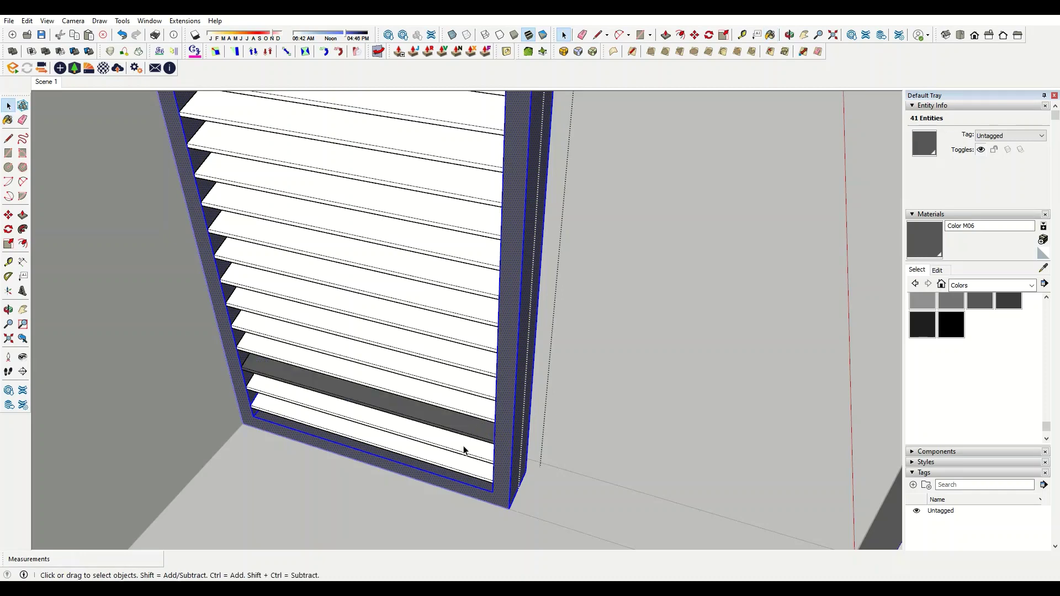
pyautogui.click(466, 449)
pyautogui.scroll(2, 466, 450)
pyautogui.press('space')
pyautogui.scroll(-3, 468, 486)
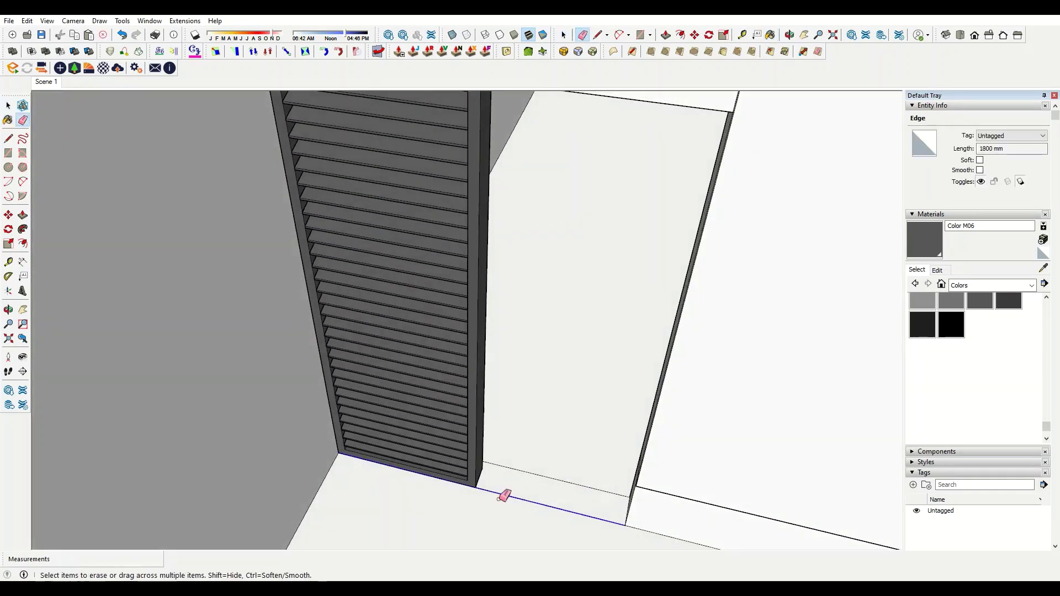
# - Copy the louvered door and place the copy beside the original
pyautogui.press('space')
pyautogui.click(386, 465)
pyautogui.scroll(3, 321, 452)
pyautogui.press('m')
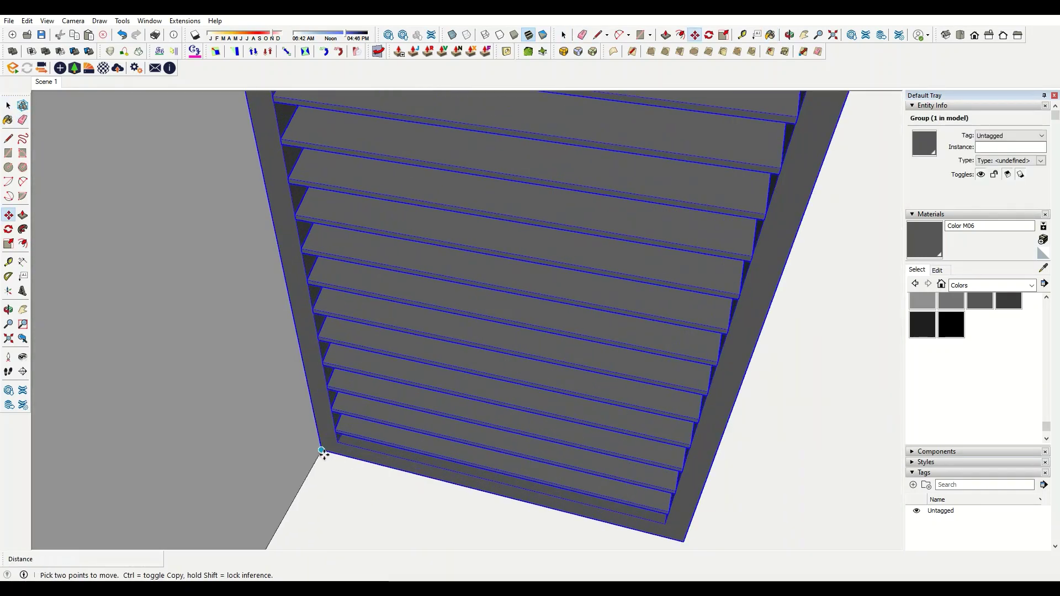
pyautogui.click(322, 451)
pyautogui.press('ctrl')
pyautogui.scroll(-3, 422, 483)
pyautogui.click(509, 473)
pyautogui.press('space')
pyautogui.scroll(-6, 477, 449)
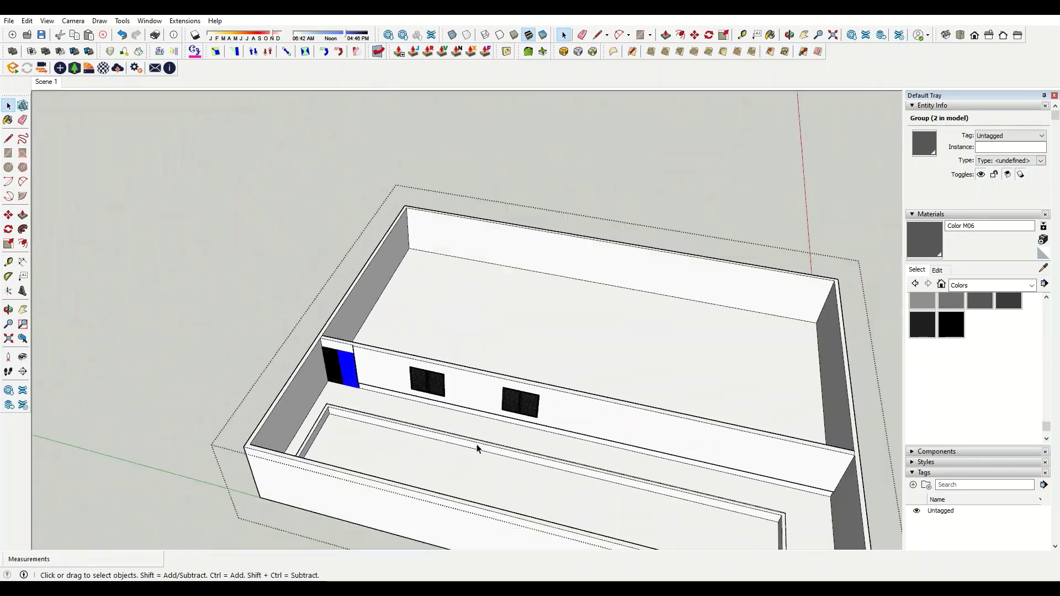
pyautogui.moveTo(477, 448); pyautogui.dragTo(301, 428, button='middle')
pyautogui.scroll(5, 300, 429)
# - Select the pool's two inner rim edges and copy them 25 mm inward
pyautogui.scroll(3, 289, 307)
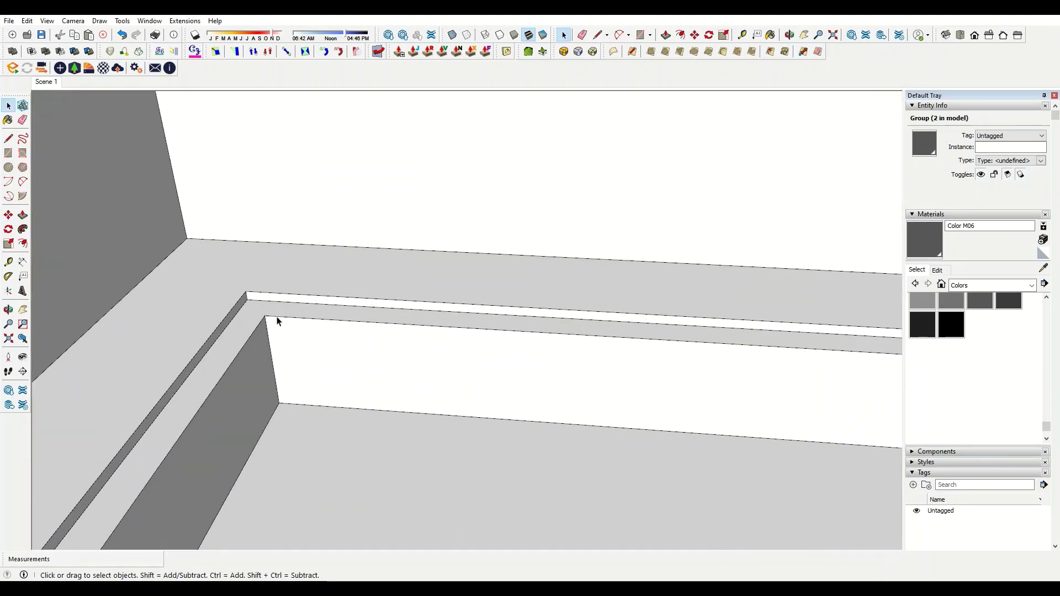
pyautogui.click(253, 314)
pyautogui.scroll(2, 239, 307)
pyautogui.keyDown('ctrl'); pyautogui.click(240, 310); pyautogui.keyUp('ctrl')
pyautogui.press('m')
pyautogui.press('ctrl')
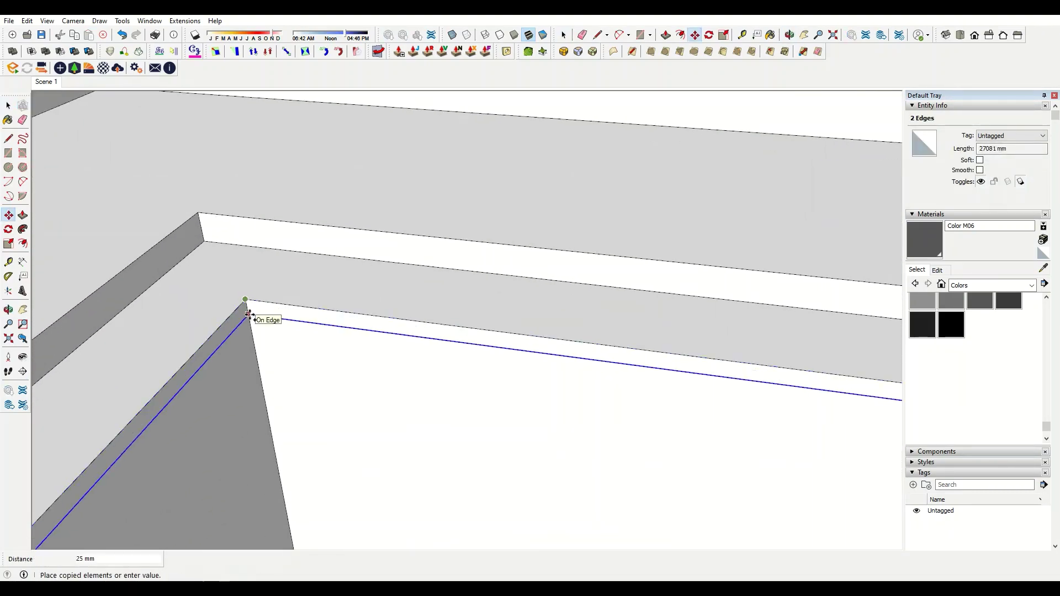
pyautogui.scroll(-3, 250, 315)
# - Draw a rectangle across the pool from rim corner to far corner
pyautogui.moveTo(255, 307); pyautogui.dragTo(603, 462, button='middle')
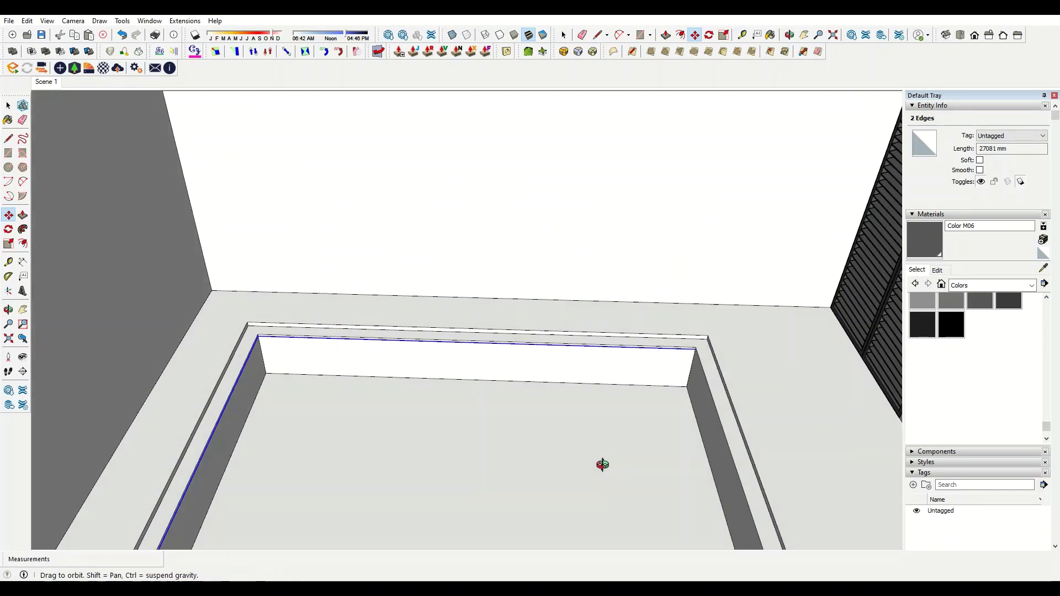
pyautogui.scroll(6, 675, 351)
pyautogui.scroll(2, 673, 288)
pyautogui.press('r')
pyautogui.click(672, 281)
pyautogui.scroll(-5, 686, 279)
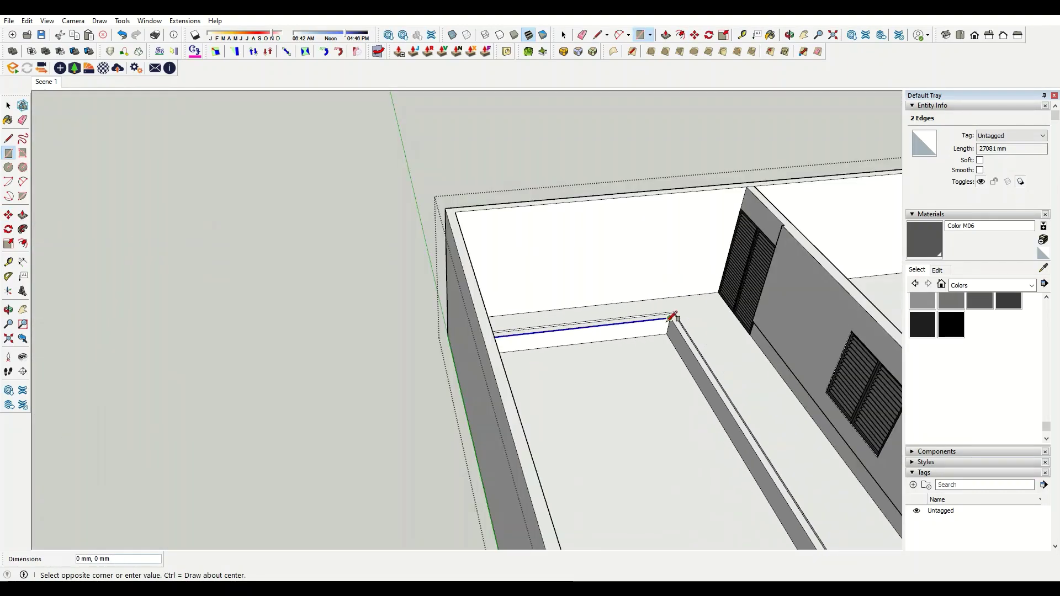
pyautogui.moveTo(687, 279); pyautogui.dragTo(670, 429, button='middle')
pyautogui.scroll(5, 326, 285)
pyautogui.moveTo(326, 284); pyautogui.dragTo(286, 237, button='middle')
pyautogui.click(276, 207)
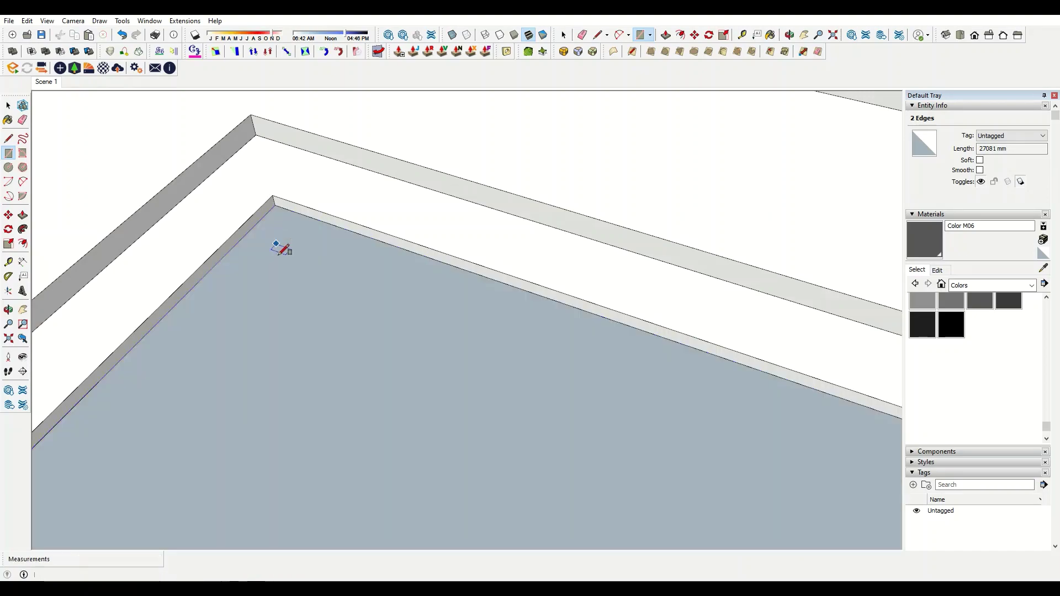
# - Group the new rectangle face over the pool and hide it
pyautogui.press('space')
pyautogui.doubleClick(282, 247)
pyautogui.rightClick(276, 257)
pyautogui.click(309, 356)
pyautogui.rightClick(310, 297)
pyautogui.click(340, 327)
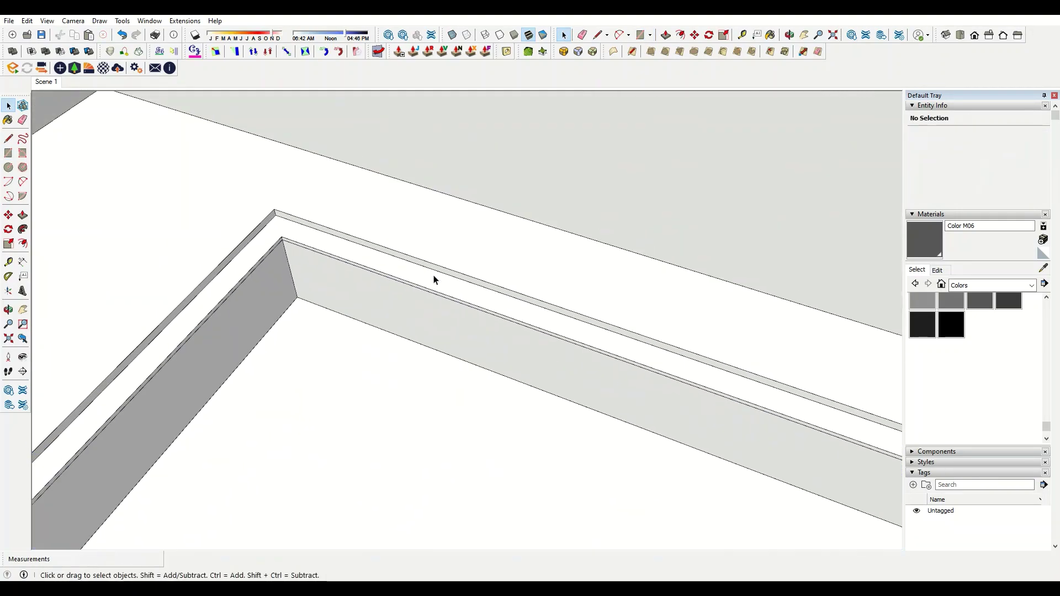
pyautogui.moveTo(433, 279)
pyautogui.mouseDown(button='middle')
pyautogui.moveTo(698, 379)
pyautogui.moveTo(334, 254)
pyautogui.moveTo(649, 307)
pyautogui.mouseUp(button='middle')
# - Show all hidden geometry with Edit > Unhide > All from an interior view
pyautogui.scroll(-5, 490, 351)
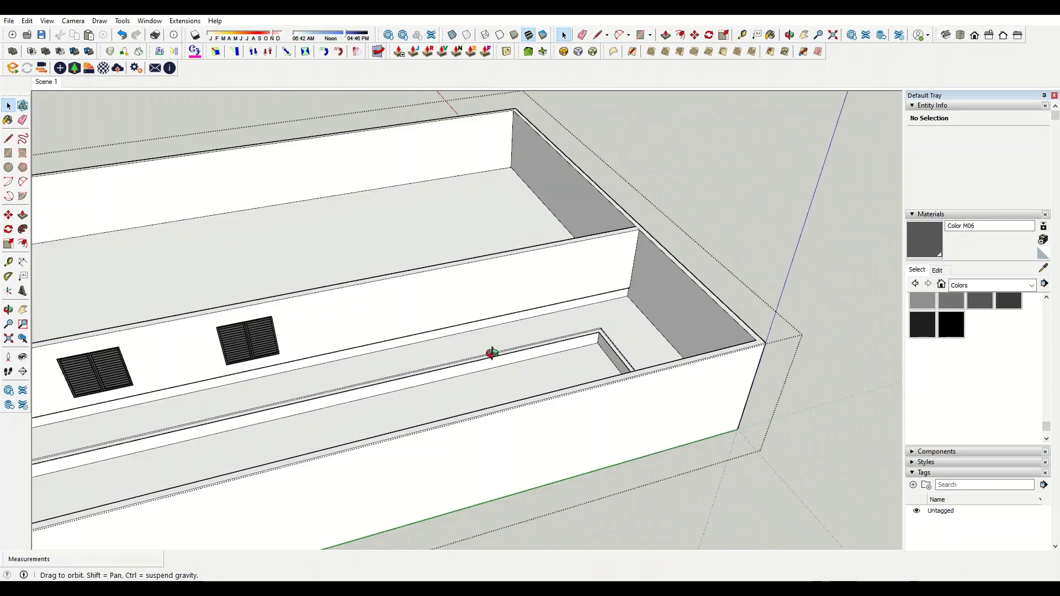
pyautogui.scroll(-3, 410, 351)
pyautogui.scroll(8, 376, 211)
pyautogui.scroll(3, 295, 270)
pyautogui.scroll(3, 222, 210)
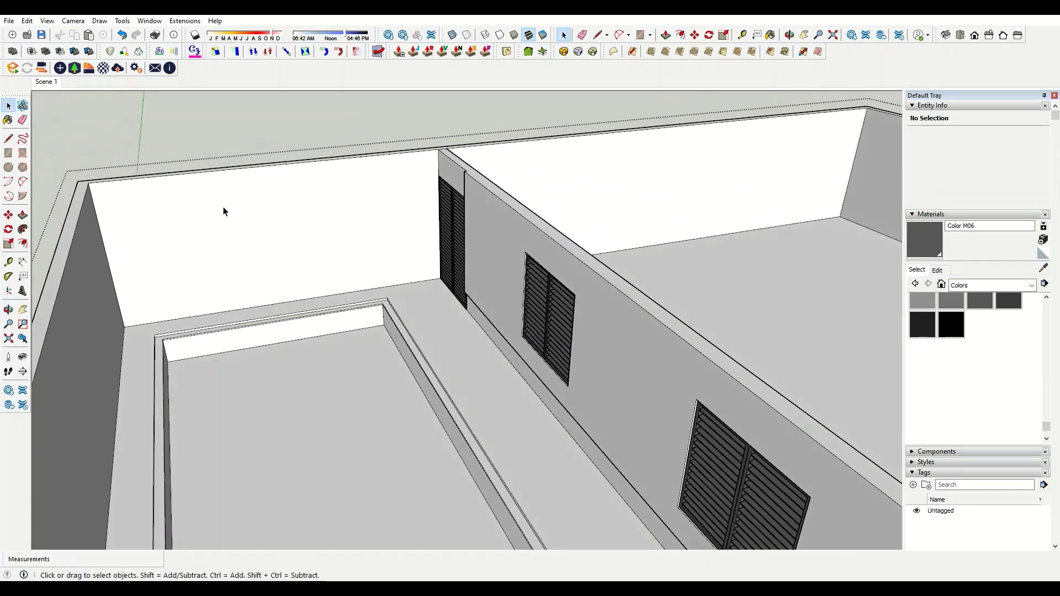
pyautogui.moveTo(222, 210); pyautogui.dragTo(182, 114, button='middle')
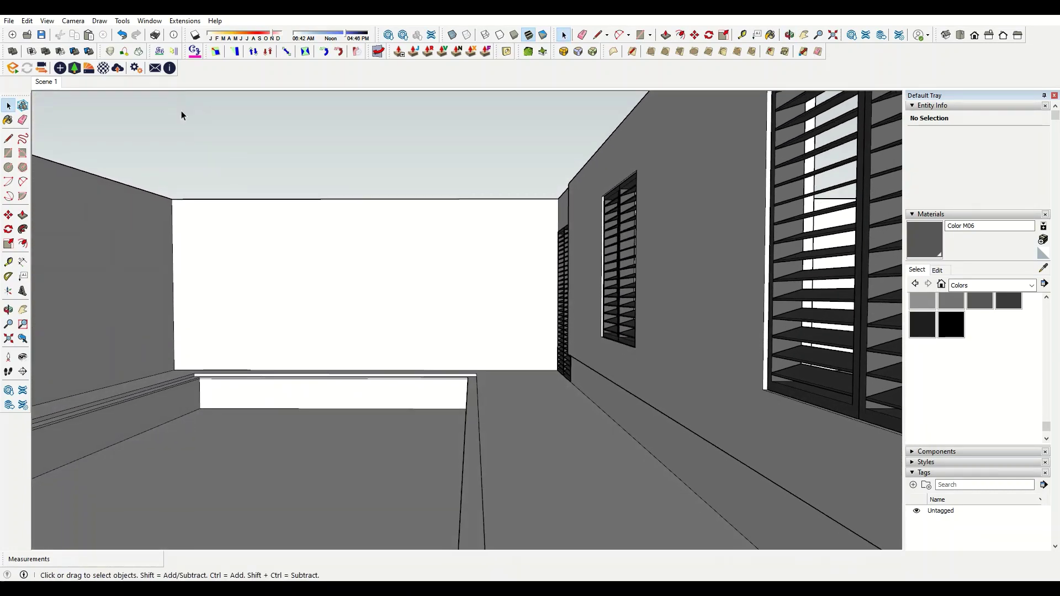
pyautogui.click(27, 20)
pyautogui.moveTo(114, 191)
pyautogui.click(210, 215)
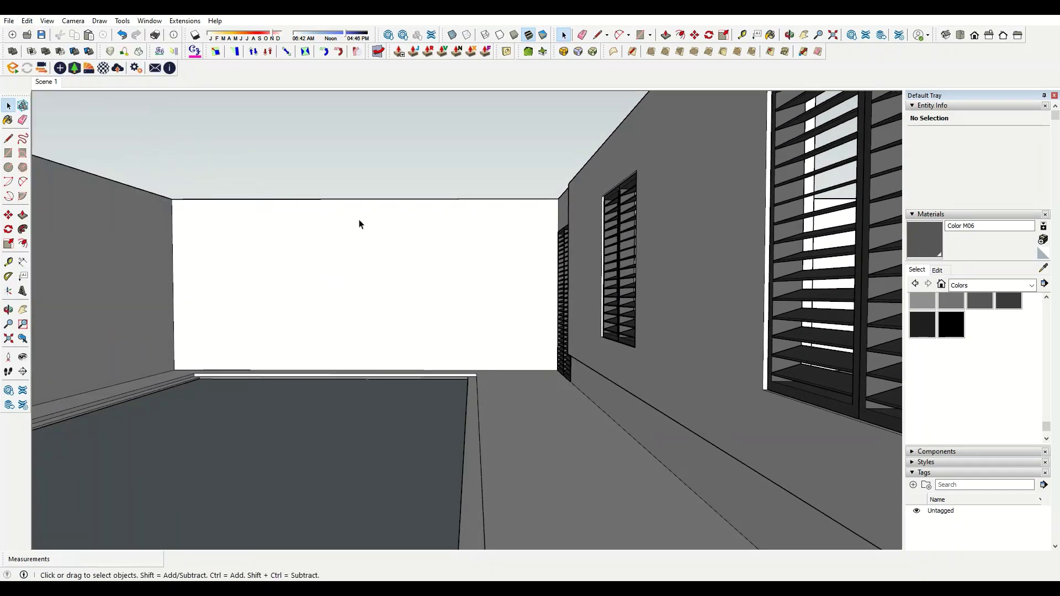
pyautogui.click(26, 20)
pyautogui.click(210, 217)
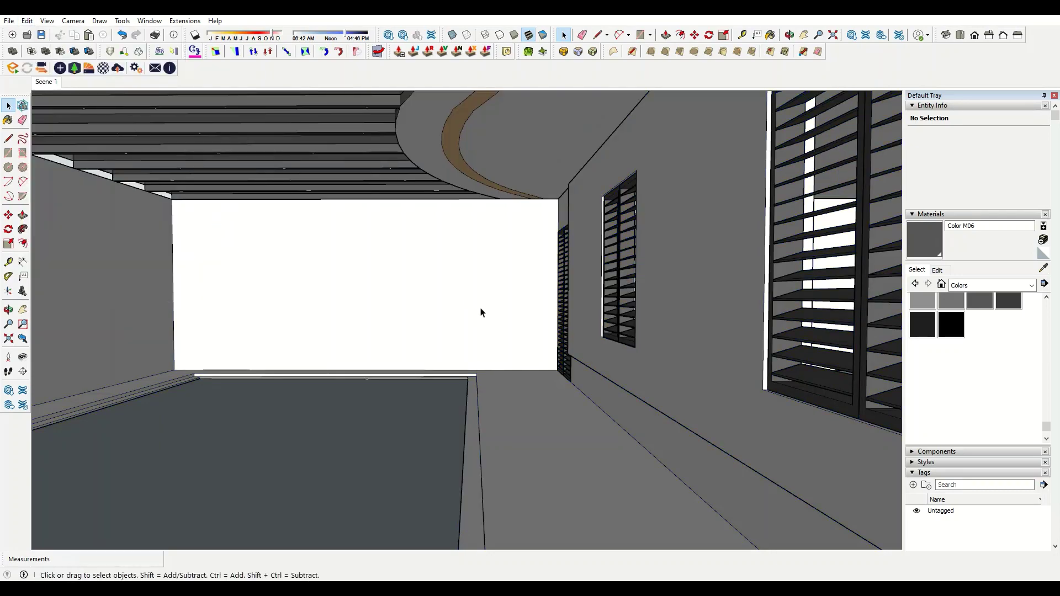
# - Orbit up to the curved ceiling cove and sample its Color C02 material with Paint Bucket
pyautogui.moveTo(481, 312)
pyautogui.mouseDown(button='middle')
pyautogui.moveTo(471, 281)
pyautogui.moveTo(646, 334)
pyautogui.moveTo(570, 357)
pyautogui.moveTo(604, 304)
pyautogui.mouseUp(button='middle')
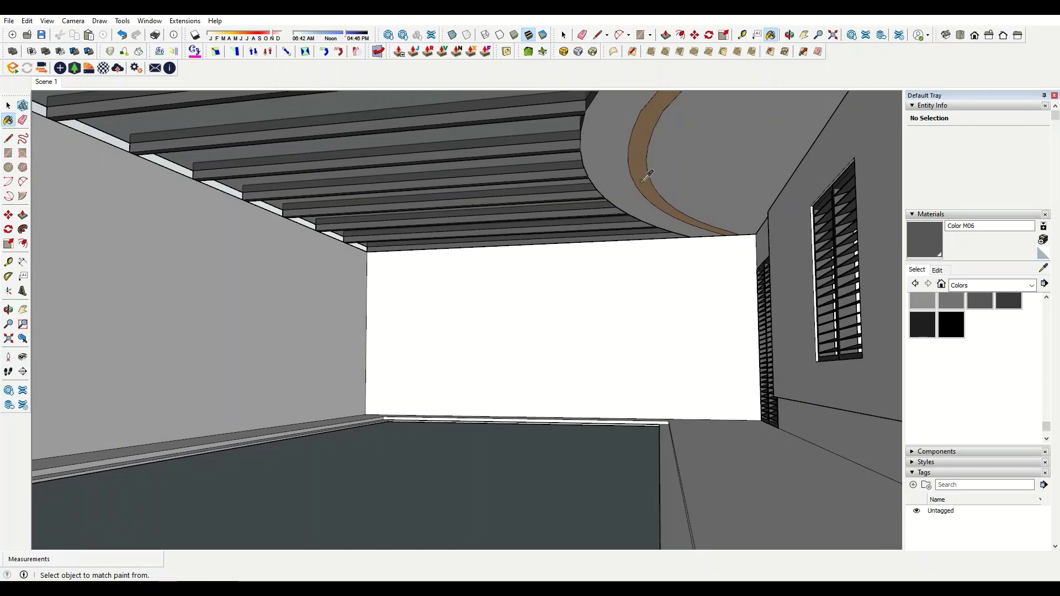
pyautogui.moveTo(684, 362)
pyautogui.keyDown('shift'); pyautogui.mouseDown(button='middle')
pyautogui.moveTo(646, 363)
pyautogui.moveTo(753, 353)
pyautogui.moveTo(750, 327)
pyautogui.moveTo(443, 357)
pyautogui.moveTo(685, 516)
pyautogui.moveTo(619, 373)
pyautogui.moveTo(635, 291)
pyautogui.moveTo(639, 328)
pyautogui.mouseUp(button='middle'); pyautogui.keyUp('shift')
pyautogui.press('b')
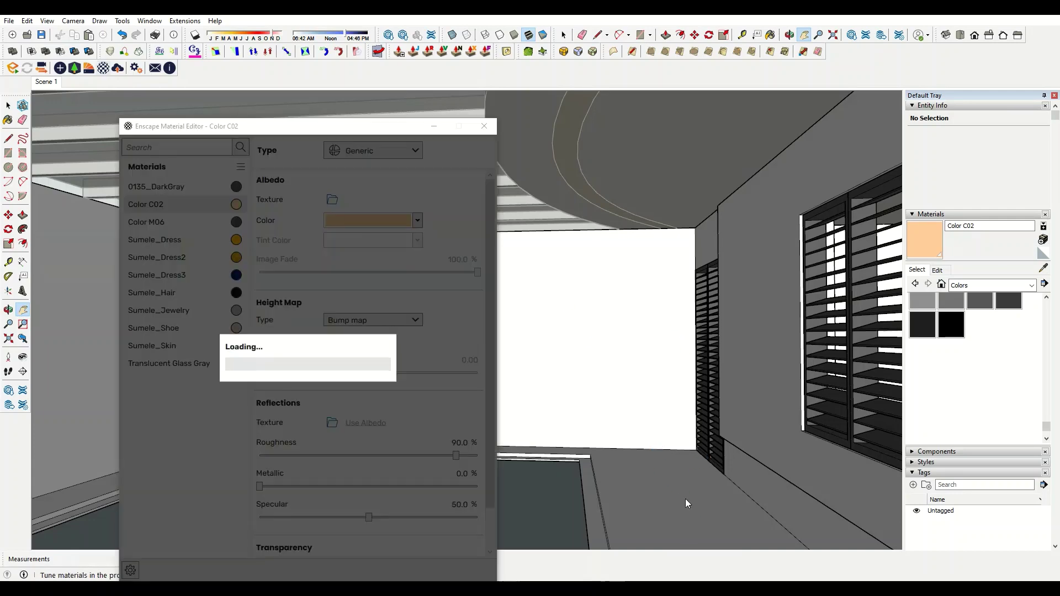
# - Make Color C02 self-illuminated at 75 cd/m² with an orange emission colour, entering RGB value 152
pyautogui.click(414, 150)
pyautogui.click(361, 258)
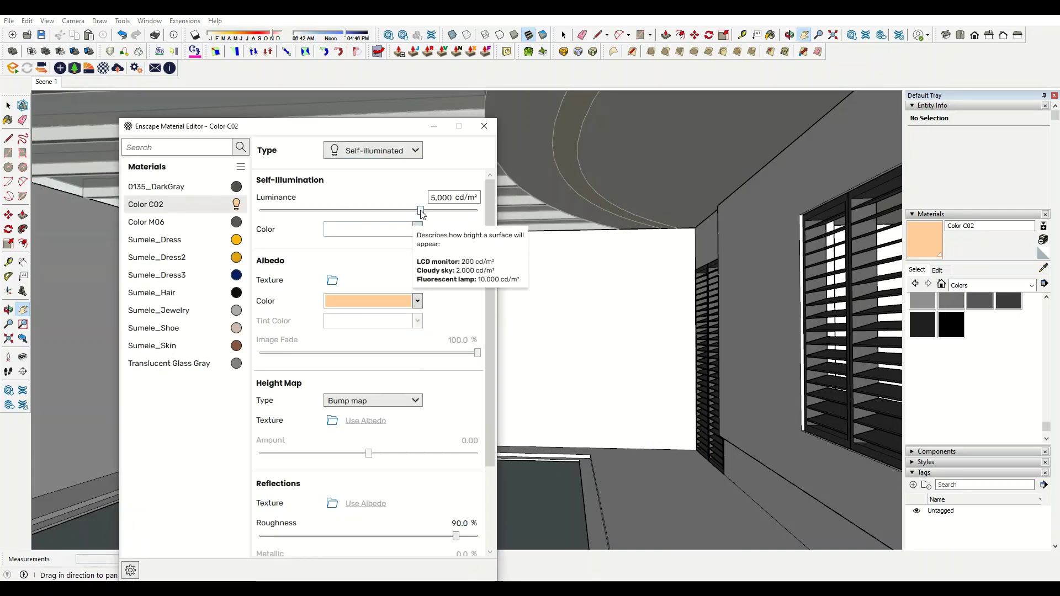
pyautogui.moveTo(421, 210); pyautogui.dragTo(304, 210)
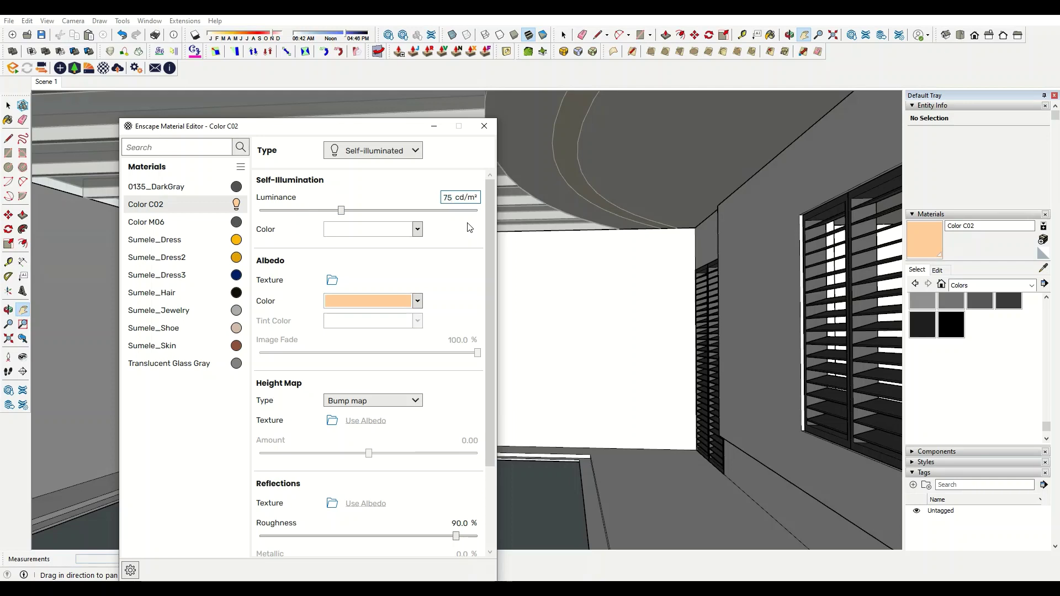
pyautogui.click(418, 230)
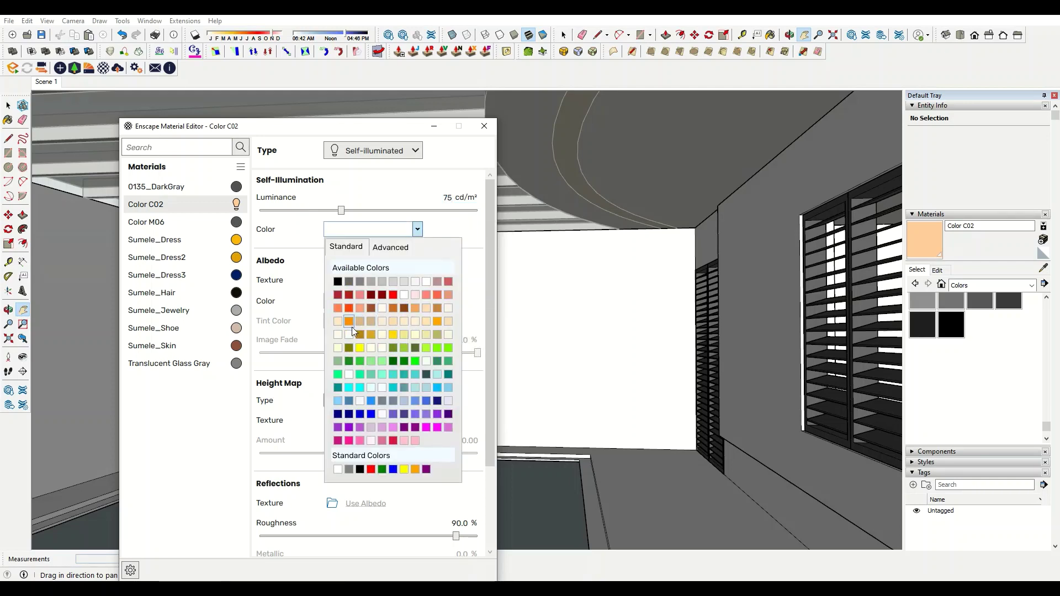
pyautogui.click(438, 321)
pyautogui.click(418, 229)
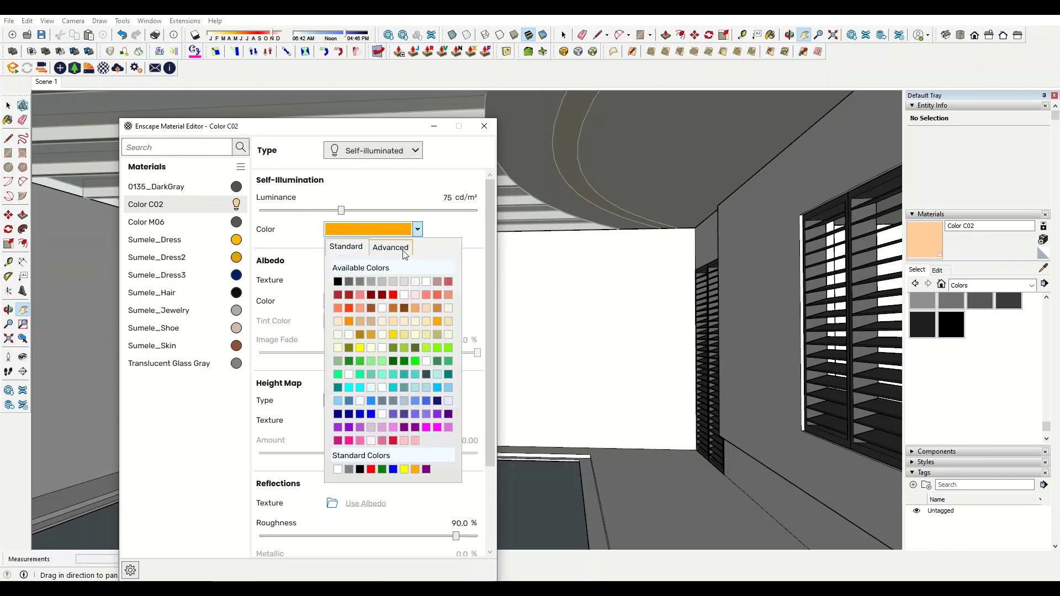
pyautogui.click(405, 250)
pyautogui.write('15')
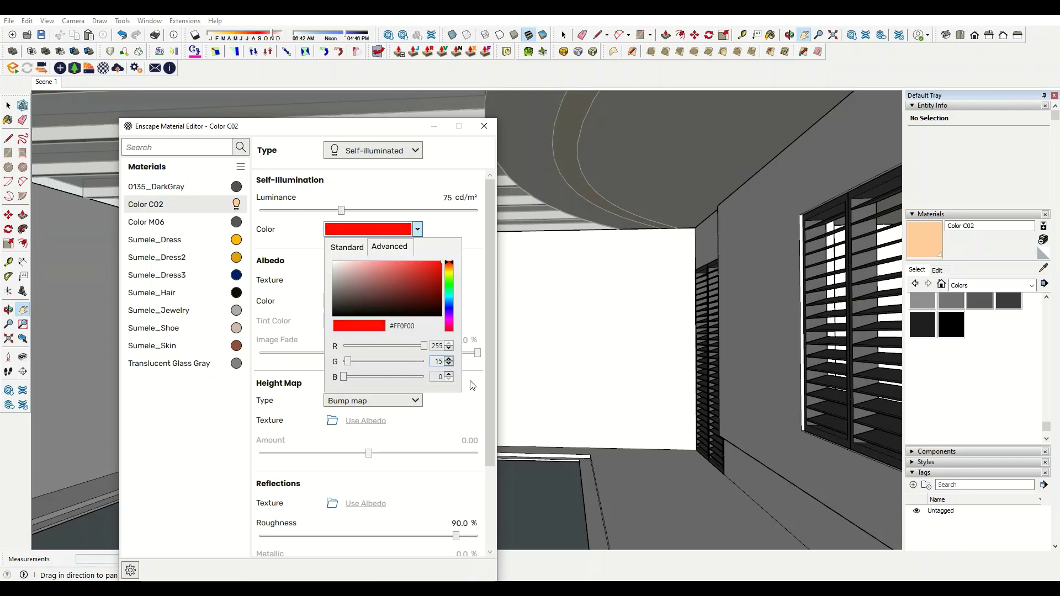
pyautogui.write('2')
pyautogui.click(452, 221)
# - Change the Albedo base colour to a warmer yellow by entering exact RGB values
pyautogui.click(418, 302)
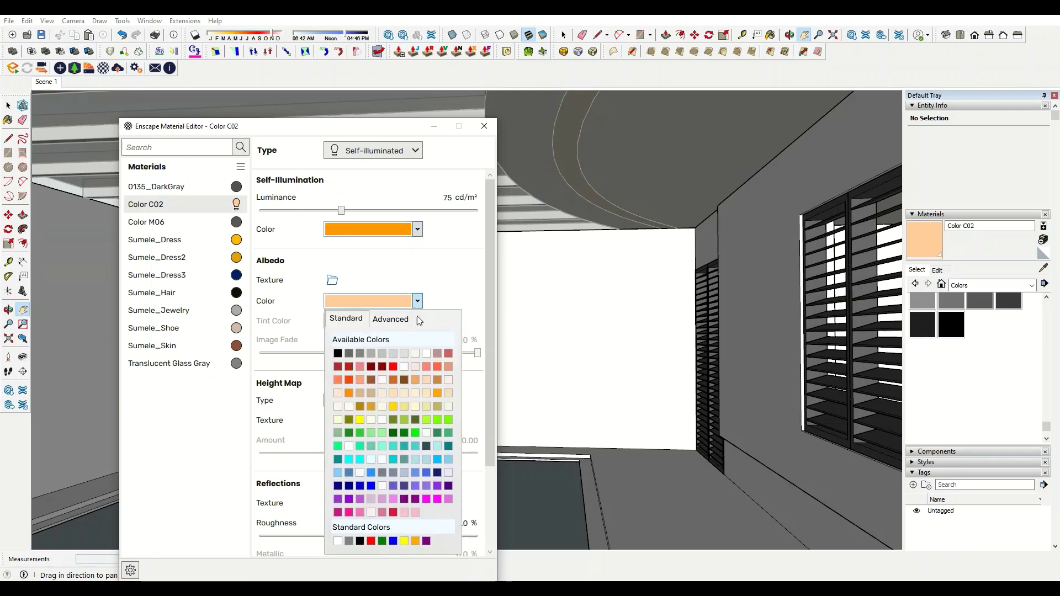
pyautogui.click(391, 319)
pyautogui.write('225')
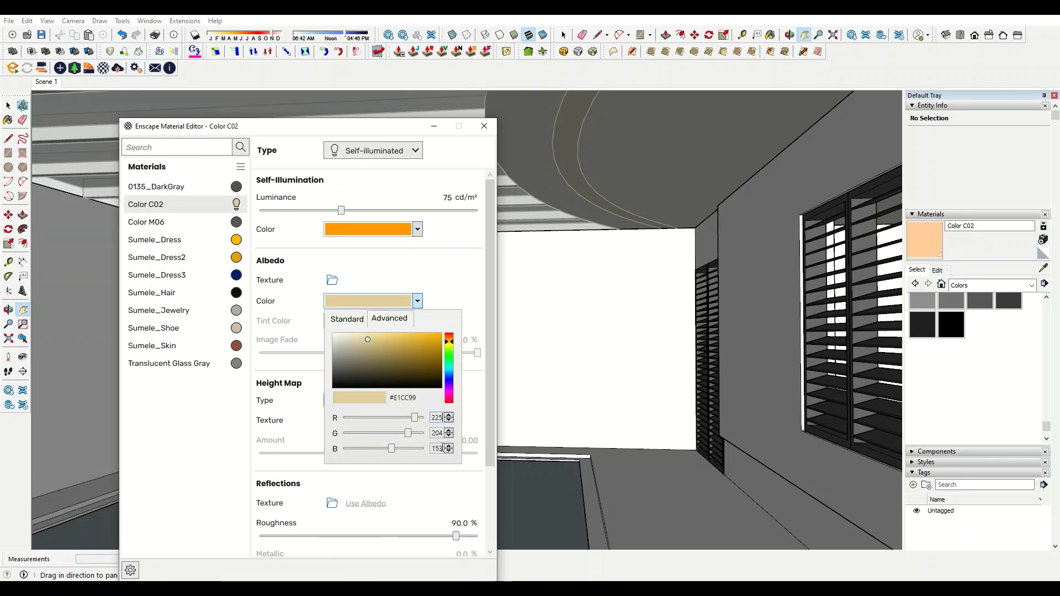
pyautogui.write('0')
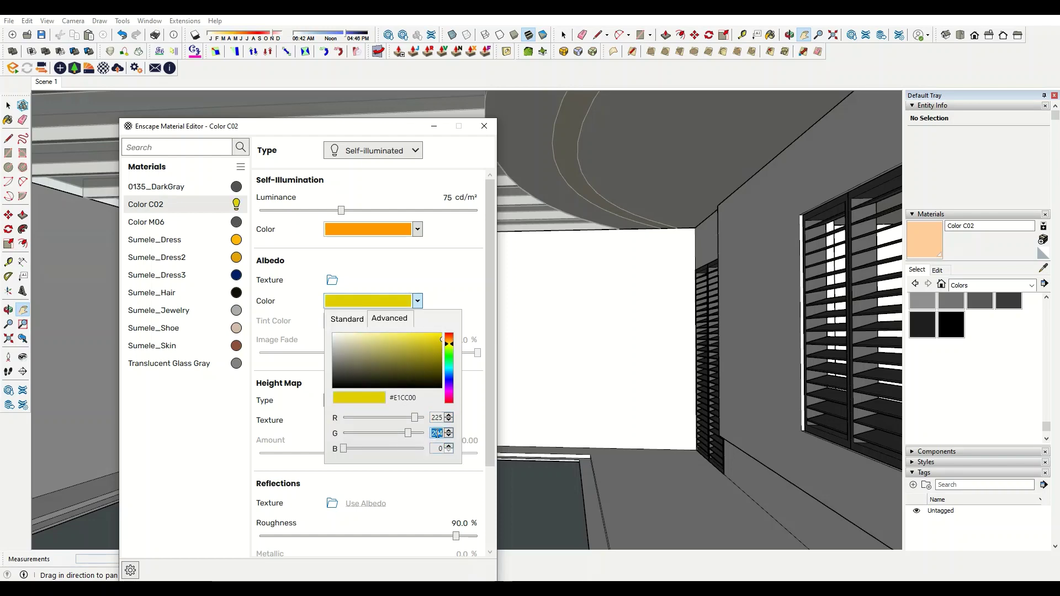
pyautogui.write('153')
pyautogui.click(460, 296)
# - Close the material settings and select the floor face beside the pool
pyautogui.click(484, 126)
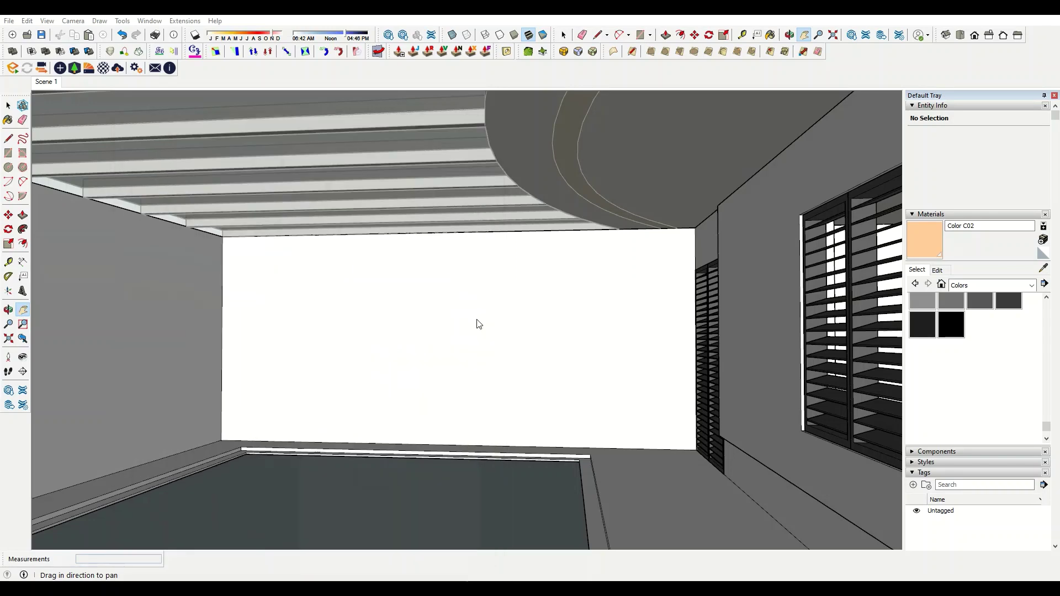
pyautogui.moveTo(478, 325); pyautogui.dragTo(568, 388)
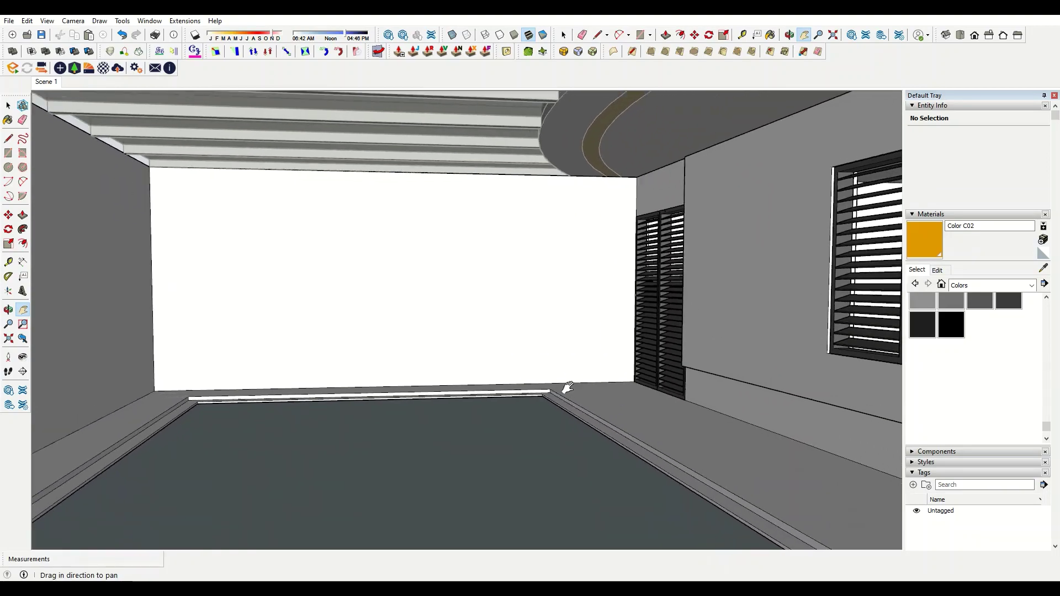
pyautogui.moveTo(568, 388)
pyautogui.mouseDown(button='middle')
pyautogui.moveTo(564, 414)
pyautogui.moveTo(492, 379)
pyautogui.moveTo(563, 414)
pyautogui.mouseUp(button='middle')
pyautogui.press('space')
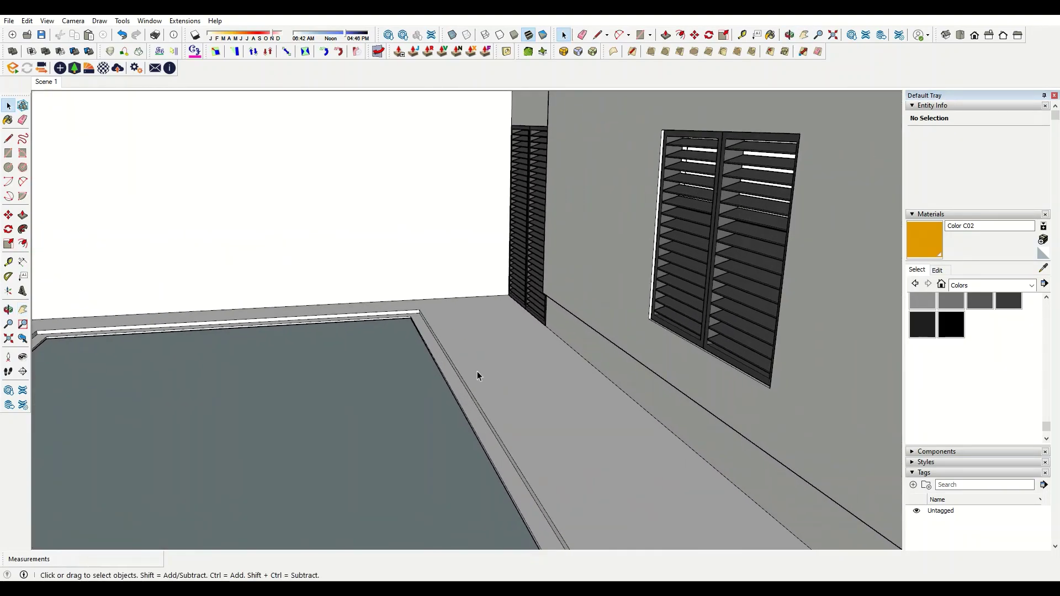
pyautogui.click(483, 367)
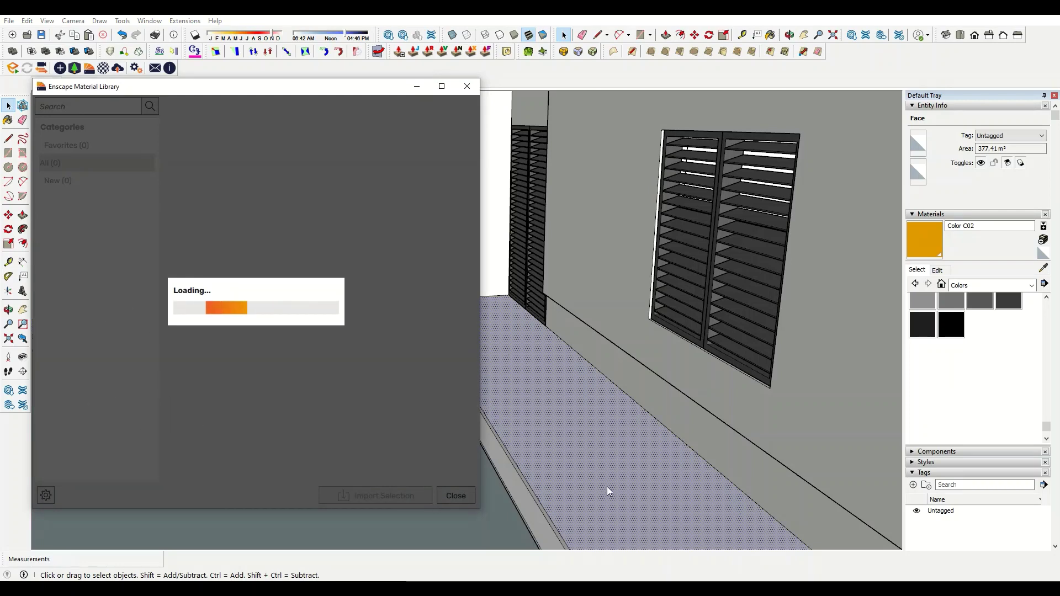
# - Import Wood 10, Strip from the Enscape library and paint it onto the floor
pyautogui.click(69, 445)
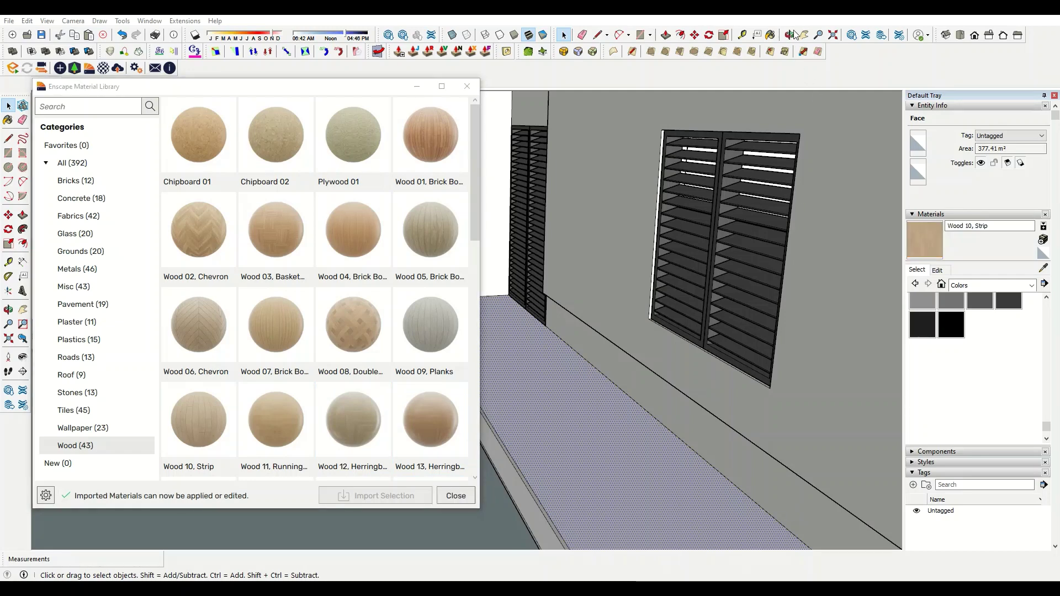
pyautogui.click(456, 495)
pyautogui.press('b')
pyautogui.click(515, 414)
pyautogui.scroll(2, 362, 244)
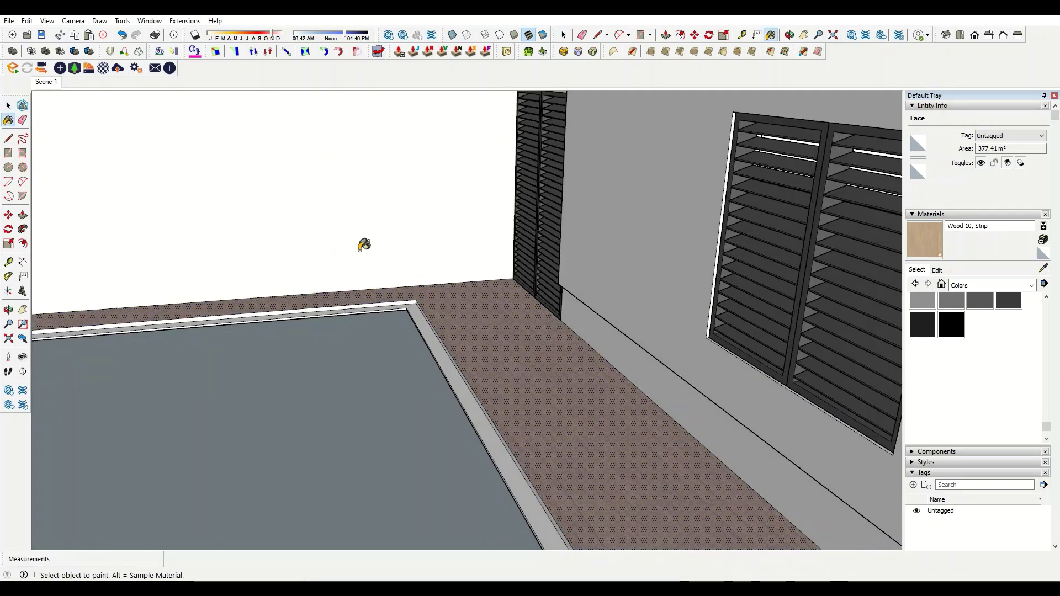
pyautogui.scroll(5, 516, 374)
pyautogui.scroll(2, 537, 373)
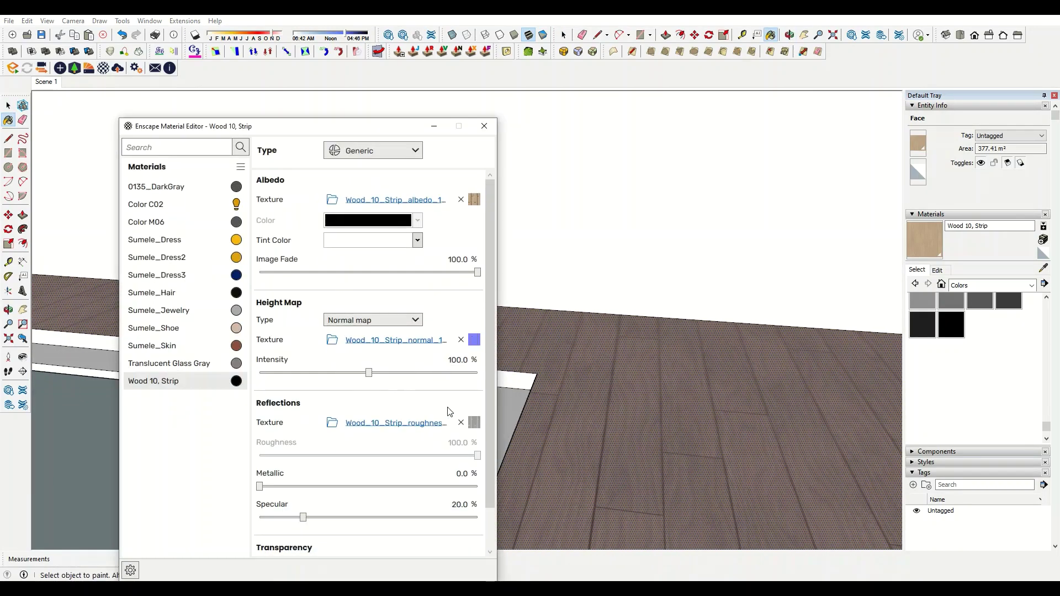
pyautogui.click(484, 125)
# - Orbit to the pool water and open the water group's context menu
pyautogui.scroll(-3, 522, 293)
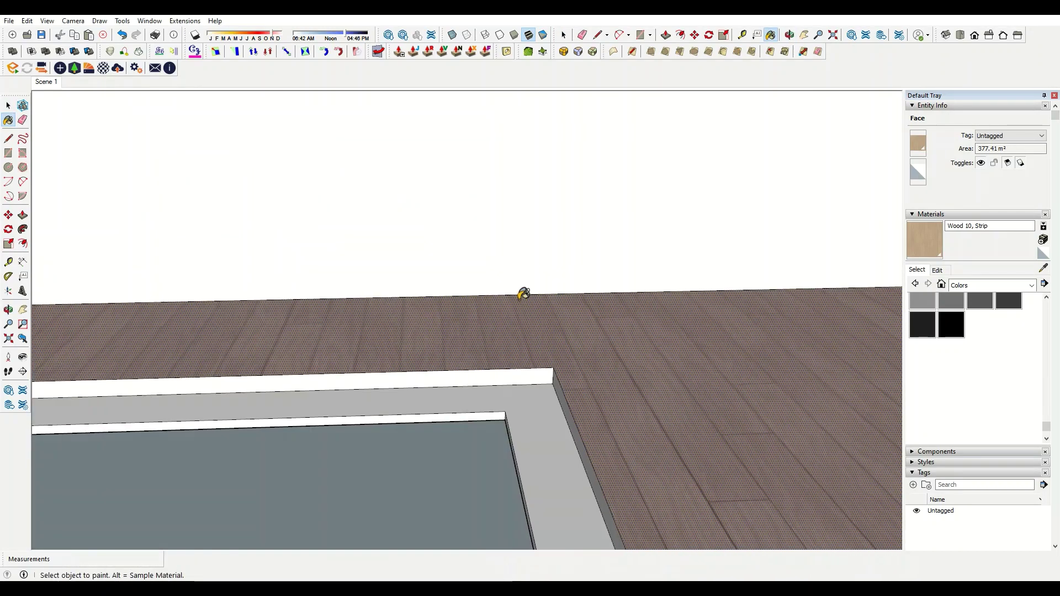
pyautogui.moveTo(523, 293); pyautogui.dragTo(598, 348, button='middle')
pyautogui.press('space')
pyautogui.rightClick(506, 403)
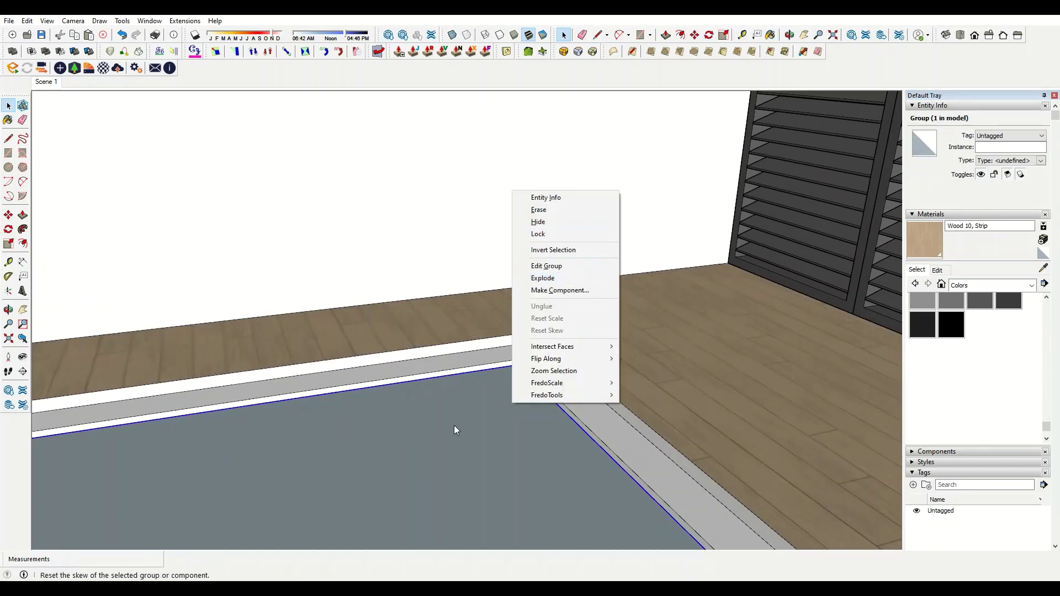
# - Apply Water Light Blue to the pool water group
pyautogui.click(454, 430)
pyautogui.click(992, 285)
pyautogui.click(966, 410)
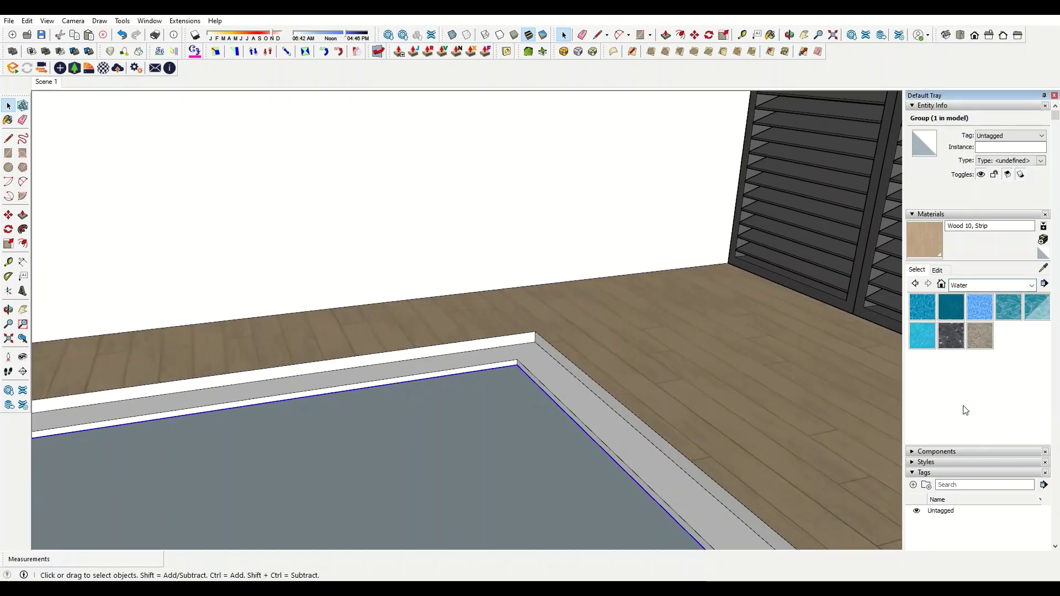
pyautogui.click(984, 316)
# - Hide the pool water group to expose the empty pool shell
pyautogui.rightClick(509, 403)
pyautogui.click(542, 226)
pyautogui.moveTo(542, 227)
pyautogui.mouseDown(button='middle')
pyautogui.moveTo(554, 289)
pyautogui.moveTo(651, 197)
pyautogui.moveTo(665, 234)
pyautogui.moveTo(543, 231)
pyautogui.mouseUp(button='middle')
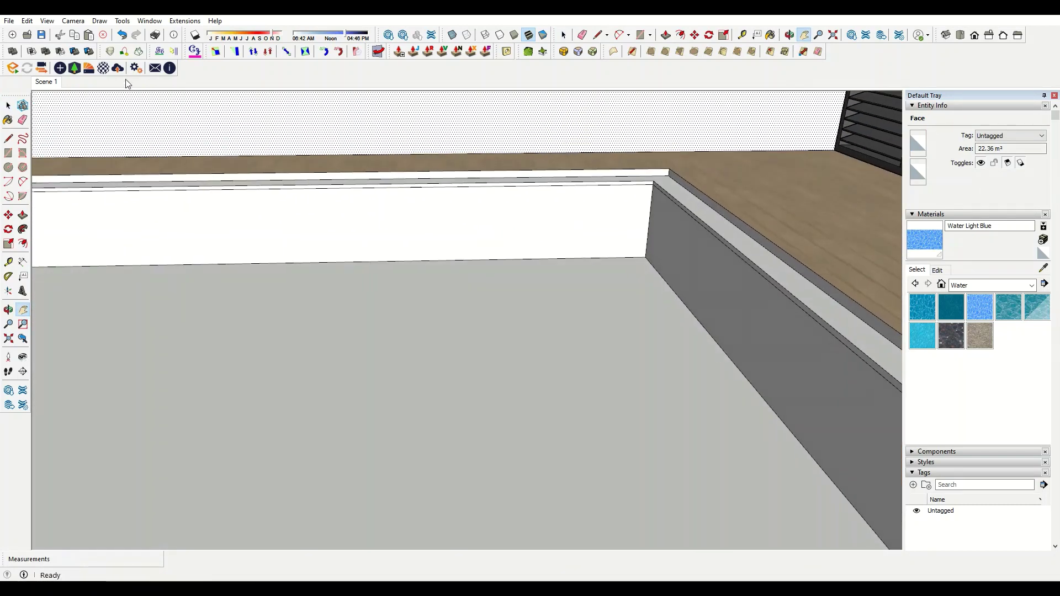
# - Import Tiles 44 from the Enscape library and paint the pool floor, back and side walls
pyautogui.click(103, 68)
pyautogui.click(73, 411)
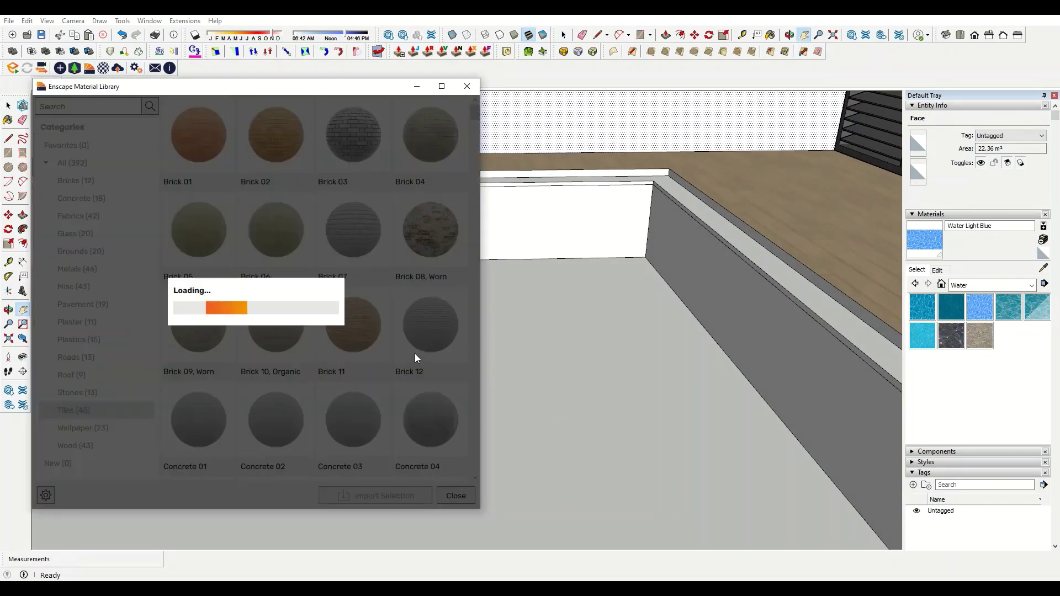
pyautogui.scroll(3, 243, 342)
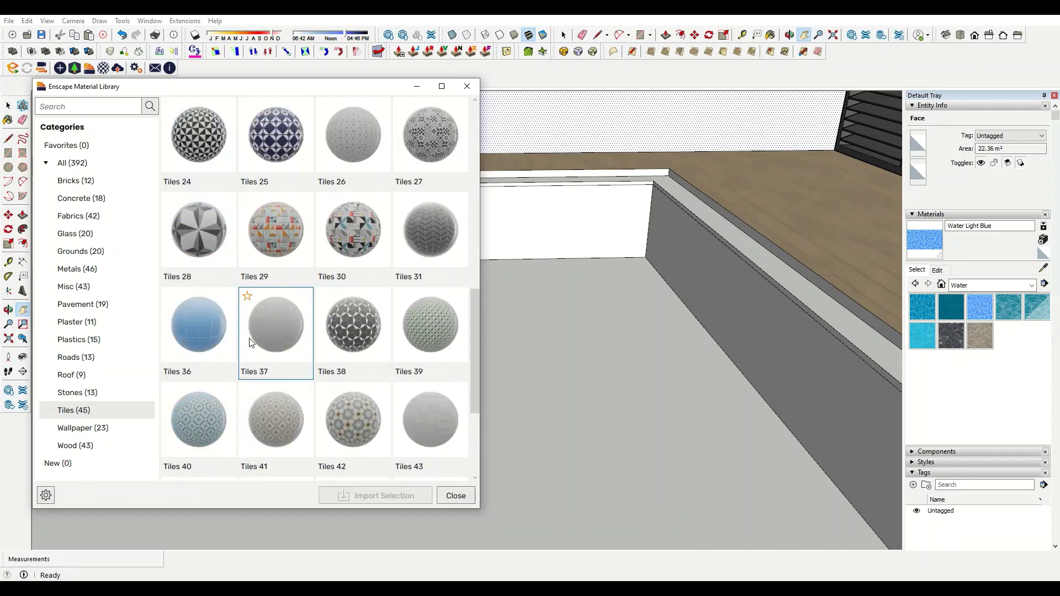
pyautogui.scroll(-3, 221, 339)
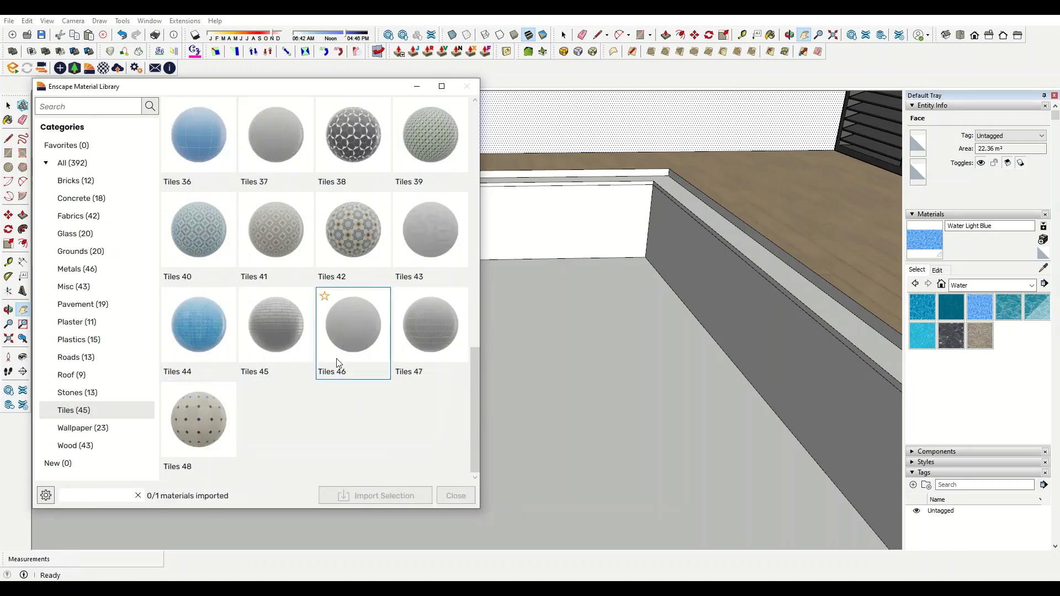
pyautogui.click(467, 86)
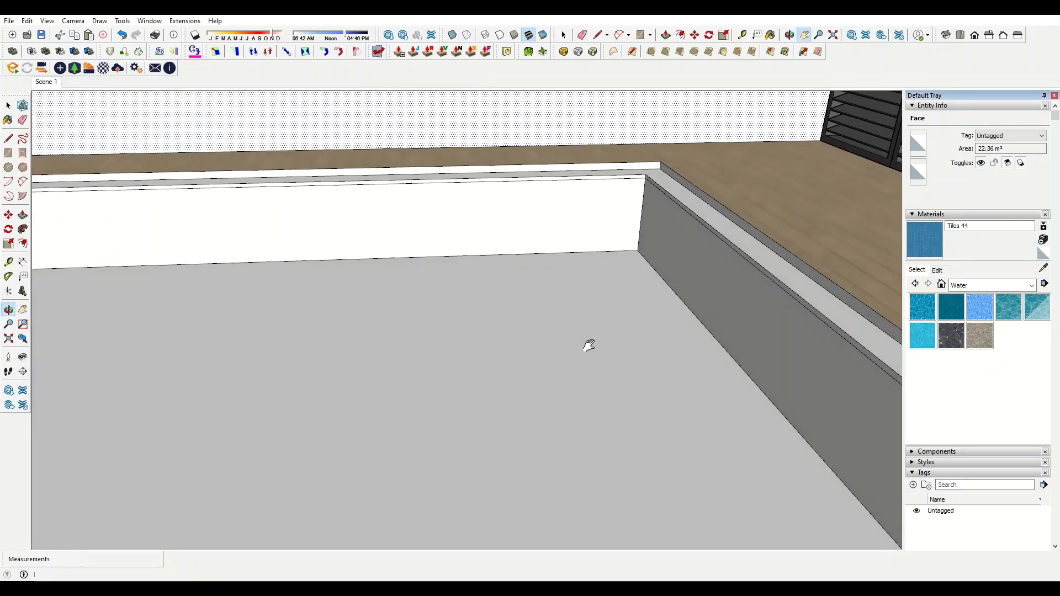
pyautogui.click(587, 346)
pyautogui.click(597, 230)
pyautogui.click(679, 293)
# - Orbit and zoom to inspect the tiled pool and its corner coping
pyautogui.moveTo(679, 293)
pyautogui.mouseDown(button='middle')
pyautogui.moveTo(454, 302)
pyautogui.moveTo(758, 272)
pyautogui.moveTo(701, 301)
pyautogui.moveTo(379, 331)
pyautogui.moveTo(256, 194)
pyautogui.mouseUp(button='middle')
pyautogui.scroll(2, 270, 201)
pyautogui.scroll(3, 581, 328)
pyautogui.moveTo(580, 329)
pyautogui.keyDown('shift'); pyautogui.mouseDown(button='middle')
pyautogui.moveTo(220, 275)
pyautogui.moveTo(811, 248)
pyautogui.moveTo(788, 206)
pyautogui.moveTo(710, 145)
pyautogui.moveTo(634, 314)
pyautogui.mouseUp(button='middle'); pyautogui.keyUp('shift')
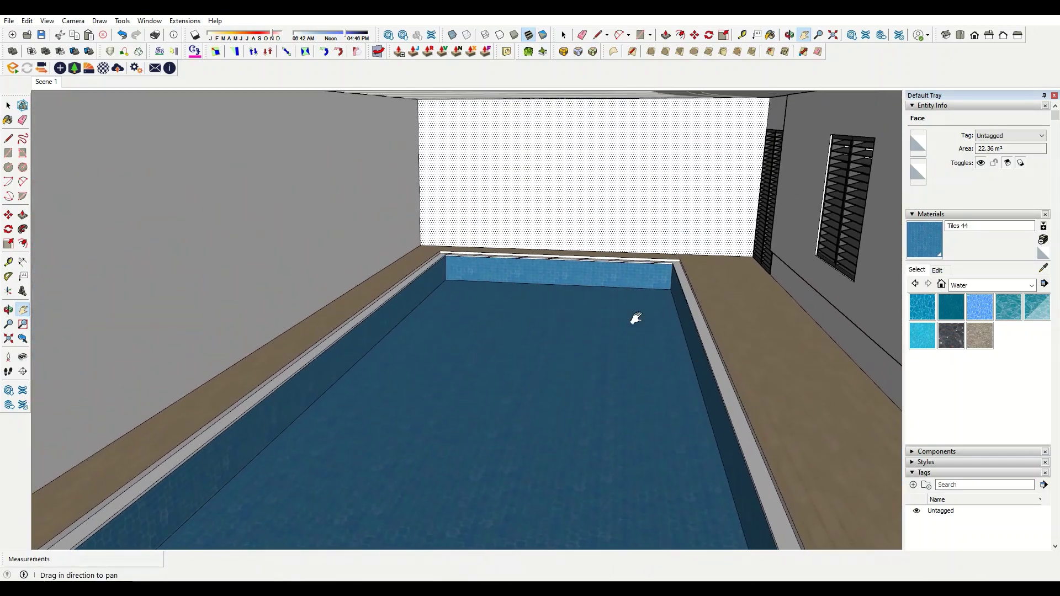
pyautogui.scroll(5, 433, 268)
pyautogui.keyDown('shift'); pyautogui.moveTo(433, 267); pyautogui.dragTo(341, 308, button='middle'); pyautogui.keyUp('shift')
# - Browse the Enscape library tile materials and import Tiles 22
pyautogui.click(89, 68)
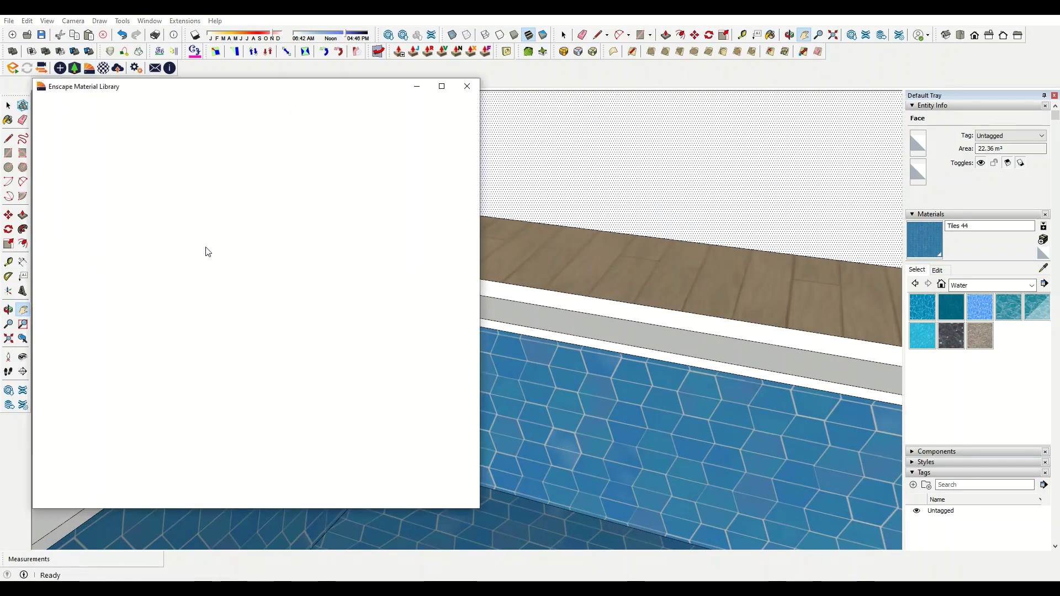
pyautogui.click(92, 412)
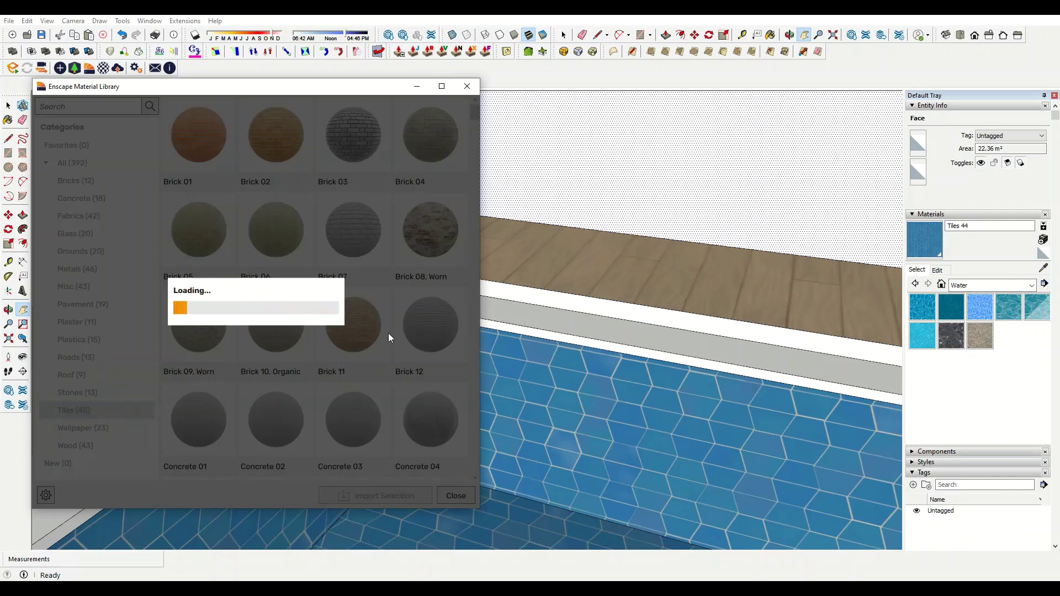
pyautogui.scroll(-3, 349, 375)
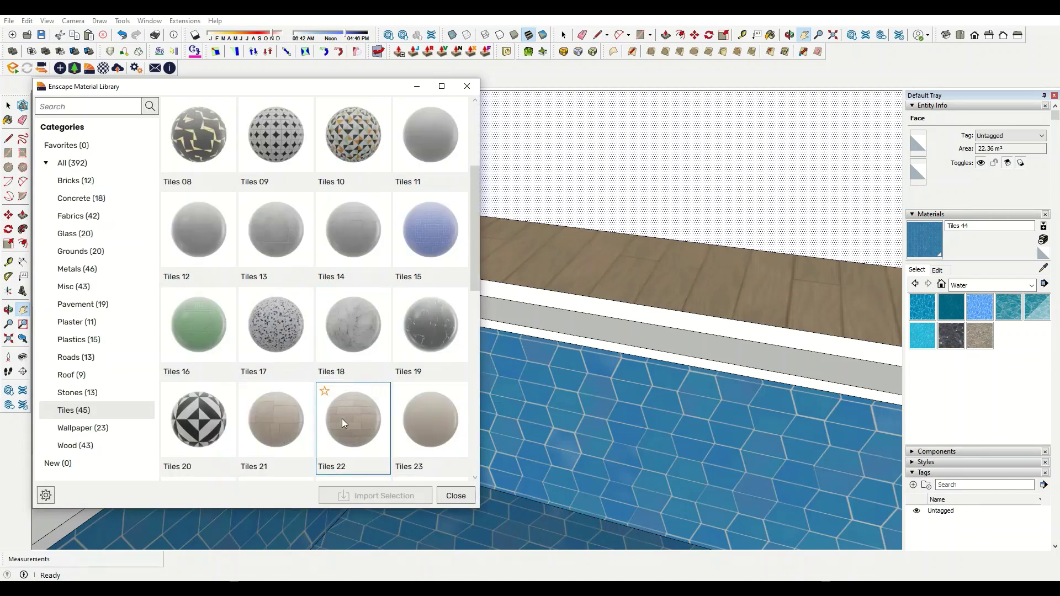
pyautogui.scroll(-1, 309, 338)
pyautogui.scroll(-1, 324, 359)
pyautogui.scroll(-2, 402, 298)
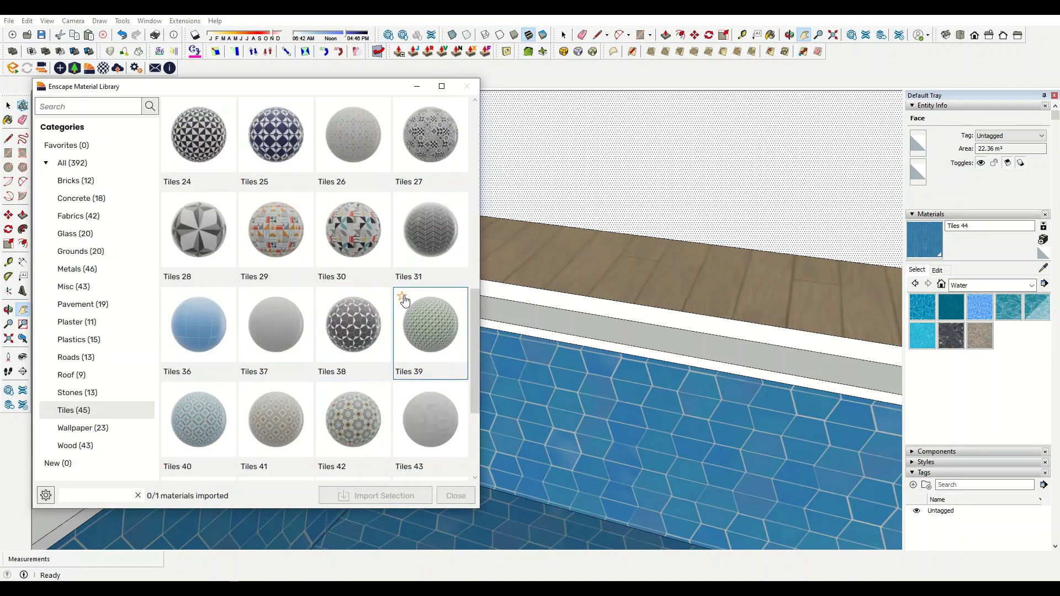
pyautogui.scroll(-1, 400, 322)
pyautogui.scroll(4, 400, 323)
pyautogui.scroll(3, 400, 331)
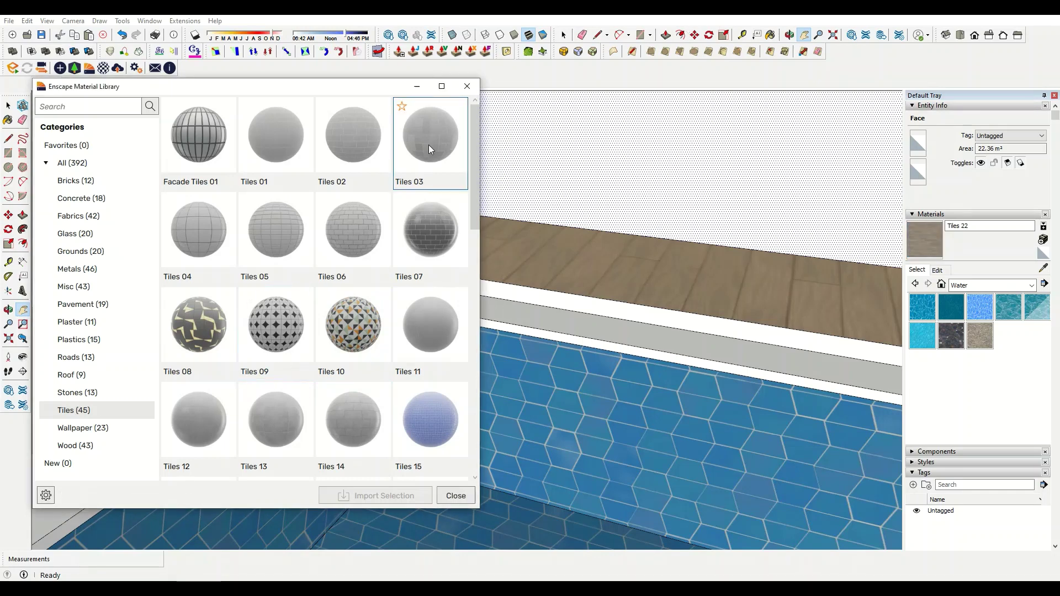
# - Paint the pool's surrounding rim with the grey Tiles 22, orbiting around the corner
pyautogui.press('Escape')
pyautogui.scroll(3, 350, 358)
pyautogui.press('b')
pyautogui.scroll(4, 364, 352)
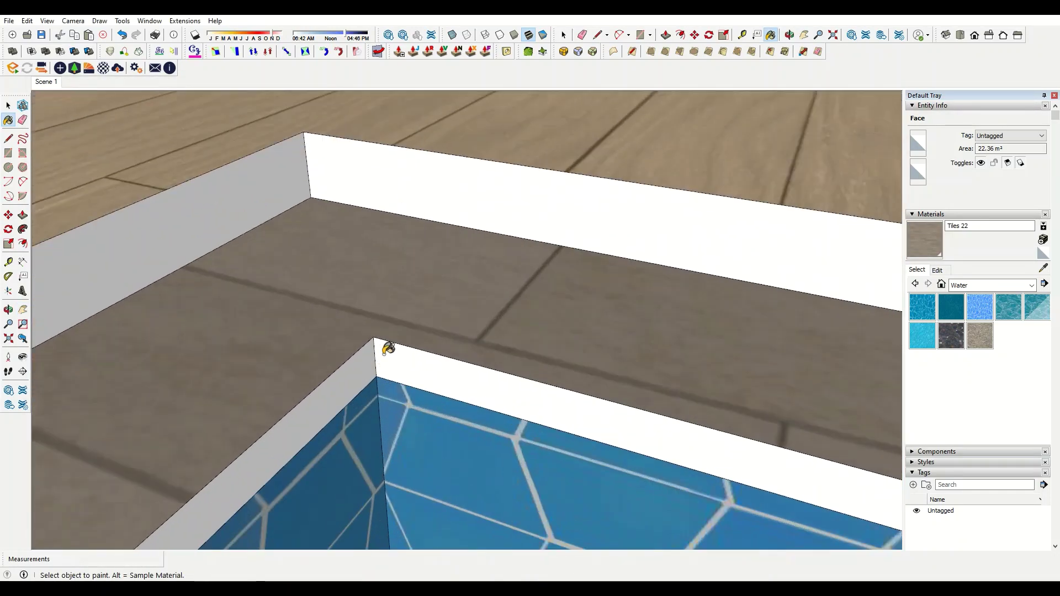
pyautogui.scroll(-3, 388, 348)
pyautogui.scroll(-3, 353, 178)
pyautogui.scroll(2, 441, 230)
pyautogui.moveTo(389, 220); pyautogui.dragTo(402, 282, button='middle')
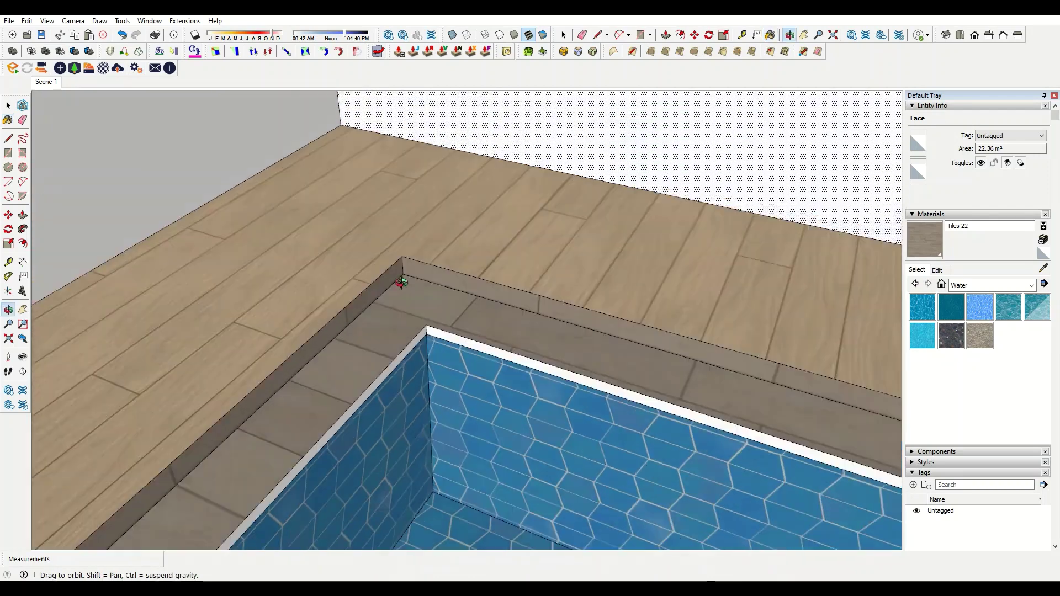
pyautogui.scroll(3, 407, 208)
# - Select the top edges of the pool surround
pyautogui.press('space')
pyautogui.scroll(2, 396, 225)
pyautogui.scroll(2, 452, 196)
pyautogui.click(450, 191)
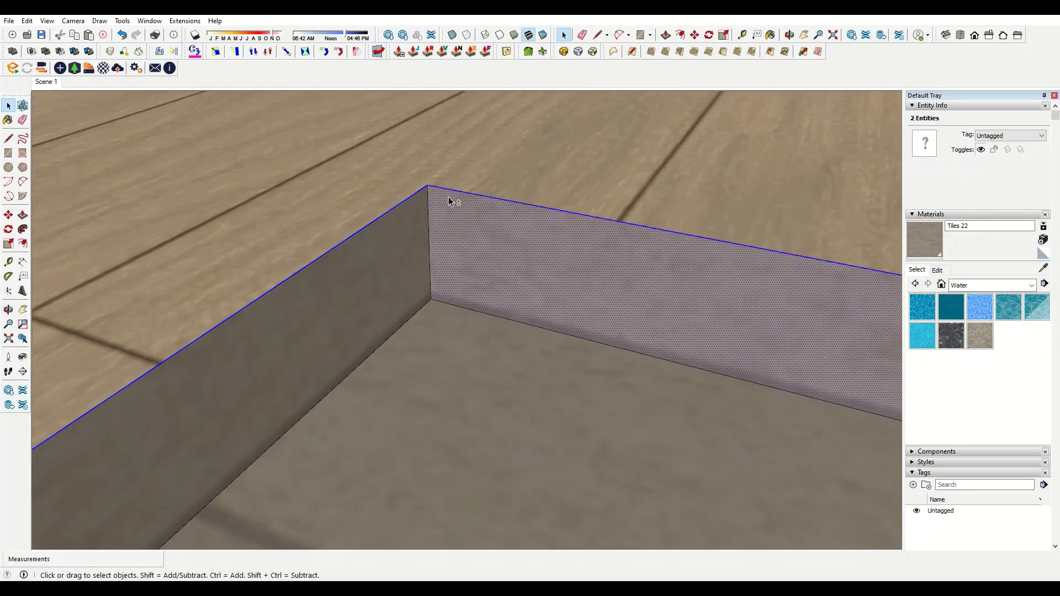
# - Copy the top edges 10 mm down, paint the strips Wood 10, Strip and extrude them 20 mm
pyautogui.keyDown('shift'); pyautogui.click(448, 196); pyautogui.keyUp('shift')
pyautogui.press('m')
pyautogui.press('ctrl')
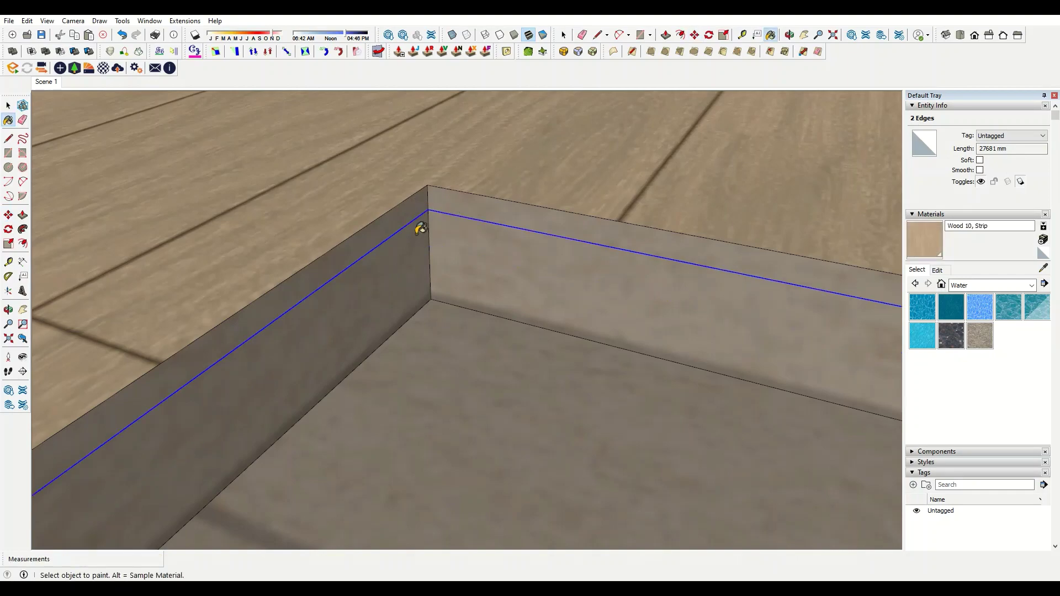
pyautogui.click(421, 220)
pyautogui.click(449, 196)
pyautogui.press('p')
pyautogui.press('Return')
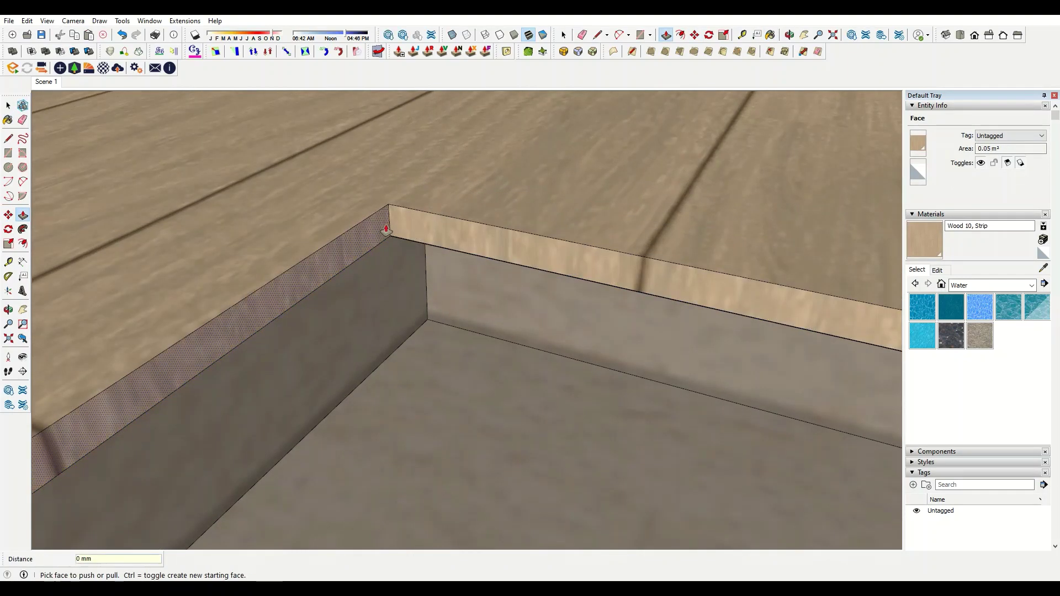
# - Paint the white wall face below the wood strip with Tiles 22
pyautogui.scroll(-5, 657, 270)
pyautogui.scroll(-3, 657, 272)
pyautogui.moveTo(657, 272)
pyautogui.mouseDown(button='middle')
pyautogui.moveTo(726, 270)
pyautogui.moveTo(270, 336)
pyautogui.moveTo(339, 320)
pyautogui.mouseUp(button='middle')
pyautogui.scroll(3, 468, 217)
pyautogui.scroll(2, 522, 211)
pyautogui.press('space')
pyautogui.scroll(2, 522, 210)
pyautogui.press('b')
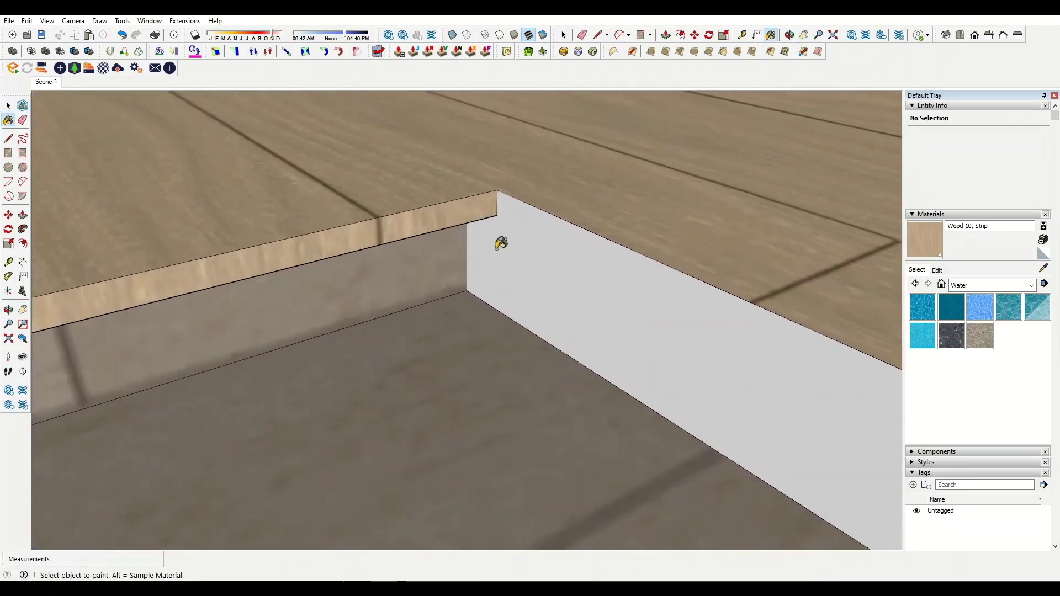
pyautogui.click(506, 260)
# - On the long pool wall, copy an edge 10 mm below the deck to form the fascia
pyautogui.press('m')
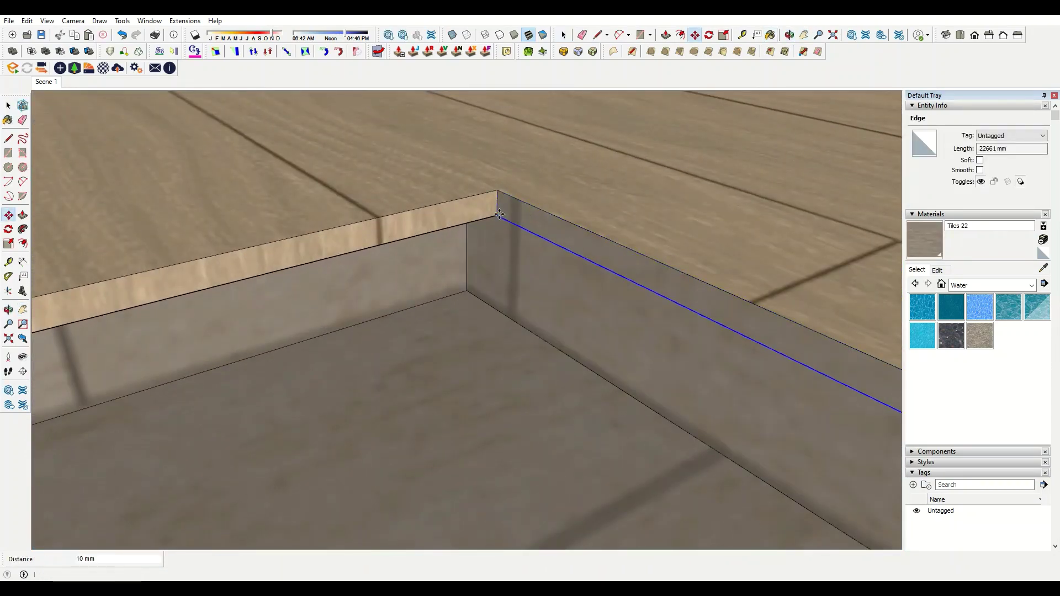
pyautogui.press('space')
pyautogui.scroll(-5, 281, 180)
pyautogui.moveTo(280, 180)
pyautogui.mouseDown(button='middle')
pyautogui.moveTo(703, 232)
pyautogui.moveTo(670, 275)
pyautogui.moveTo(231, 296)
pyautogui.moveTo(789, 224)
pyautogui.moveTo(592, 267)
pyautogui.mouseUp(button='middle')
pyautogui.press('space')
pyautogui.scroll(5, 445, 228)
pyautogui.scroll(3, 516, 212)
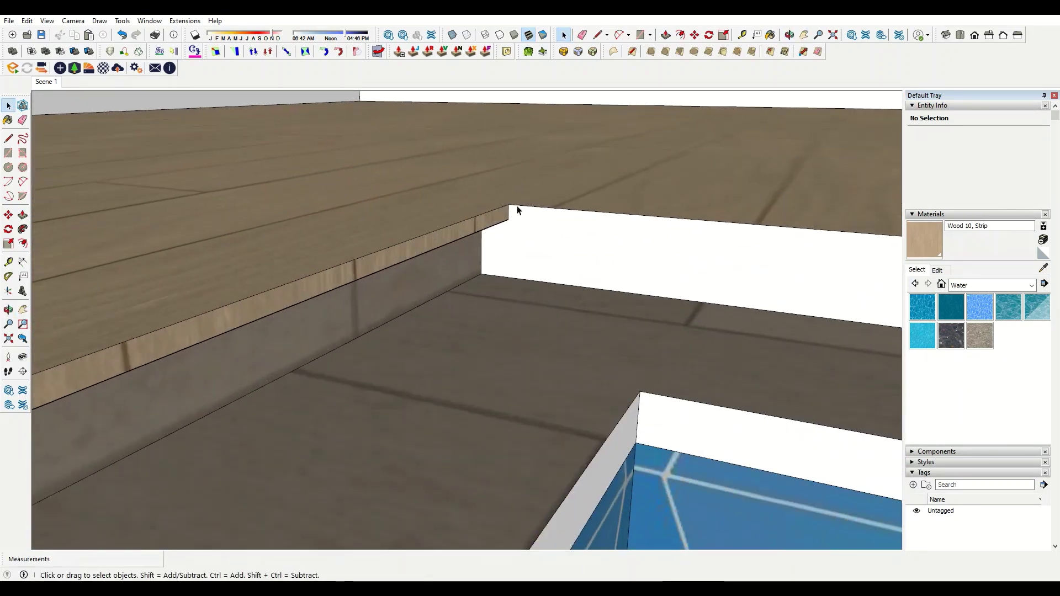
pyautogui.press('m')
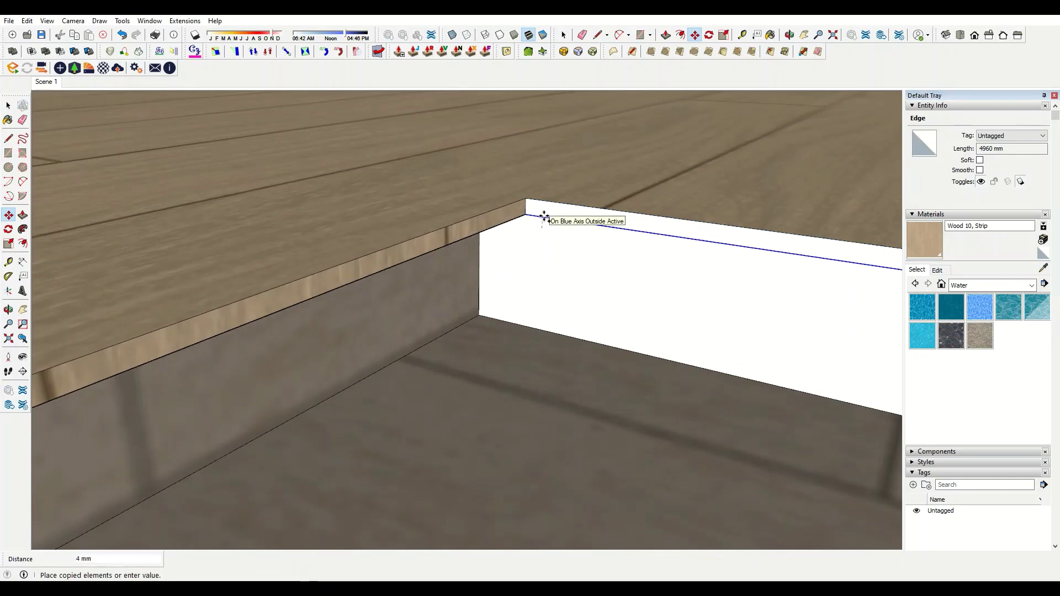
pyautogui.click(544, 216)
pyautogui.press('space')
pyautogui.write('10')
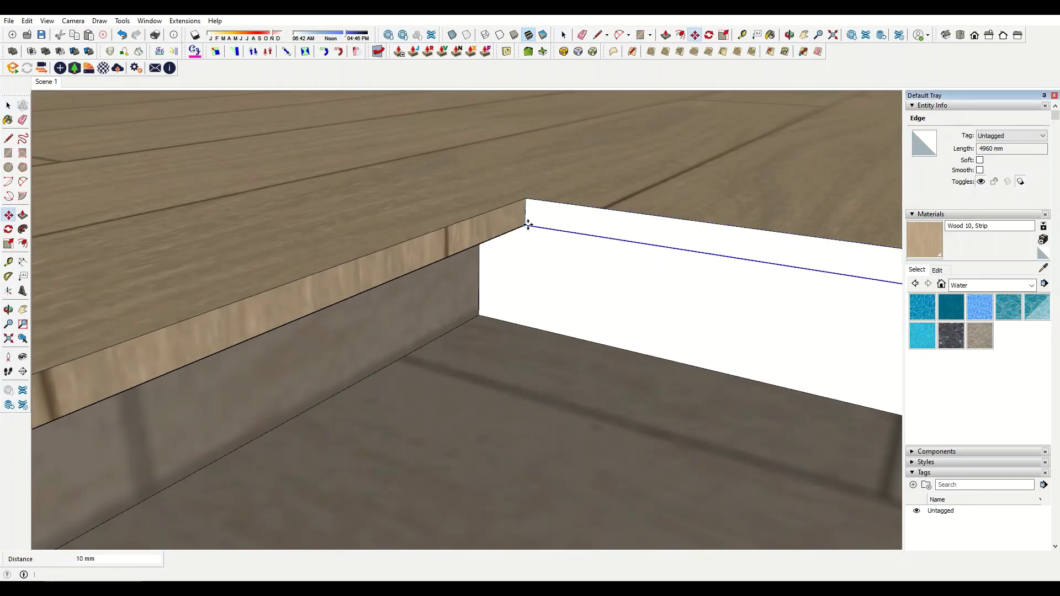
pyautogui.click(539, 236)
# - Sample Tiles 22 and paint the remaining white wall face with it
pyautogui.press('p')
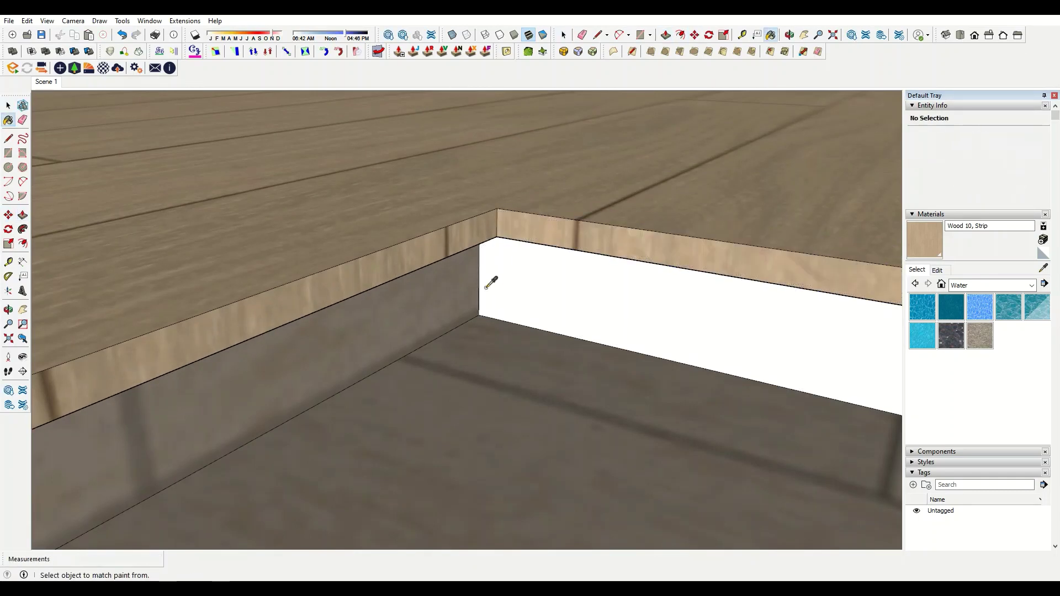
pyautogui.keyDown('alt'); pyautogui.click(477, 283); pyautogui.keyUp('alt')
pyautogui.click(515, 277)
pyautogui.scroll(-5, 442, 232)
pyautogui.moveTo(390, 197)
pyautogui.mouseDown(button='middle')
pyautogui.moveTo(359, 237)
pyautogui.moveTo(288, 237)
pyautogui.moveTo(606, 265)
pyautogui.moveTo(184, 206)
pyautogui.moveTo(346, 255)
pyautogui.moveTo(429, 230)
pyautogui.moveTo(523, 398)
pyautogui.moveTo(409, 215)
pyautogui.moveTo(438, 249)
pyautogui.mouseUp(button='middle')
# - Unhide the pool water surface from the Edit menu
pyautogui.press('space')
pyautogui.click(27, 21)
pyautogui.click(193, 199)
# - Import Brick 07 from the Enscape Bricks category, paint the room walls, and open its material properties
pyautogui.scroll(-5, 398, 217)
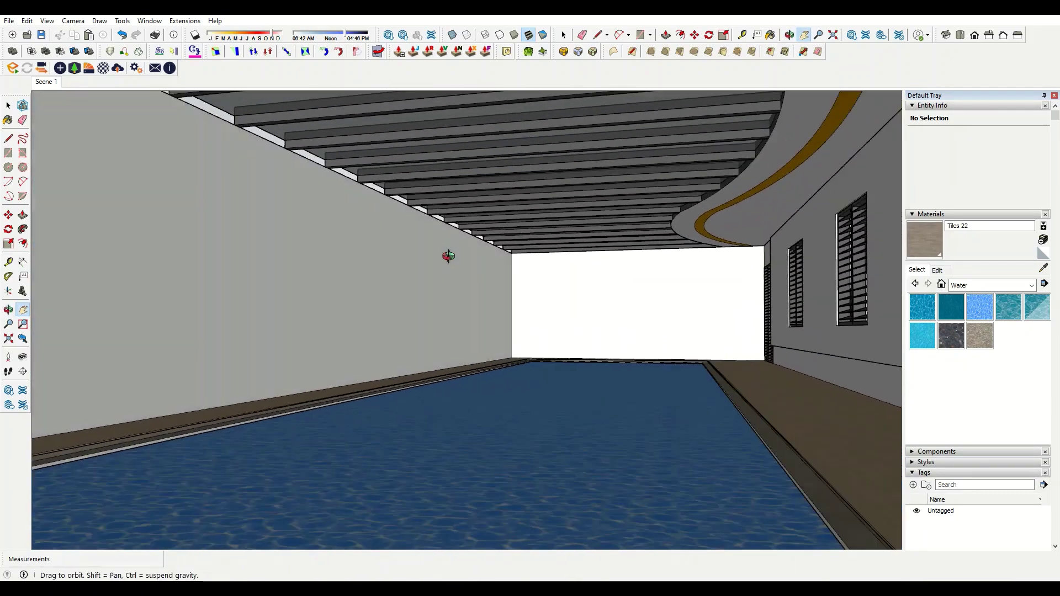
pyautogui.click(90, 70)
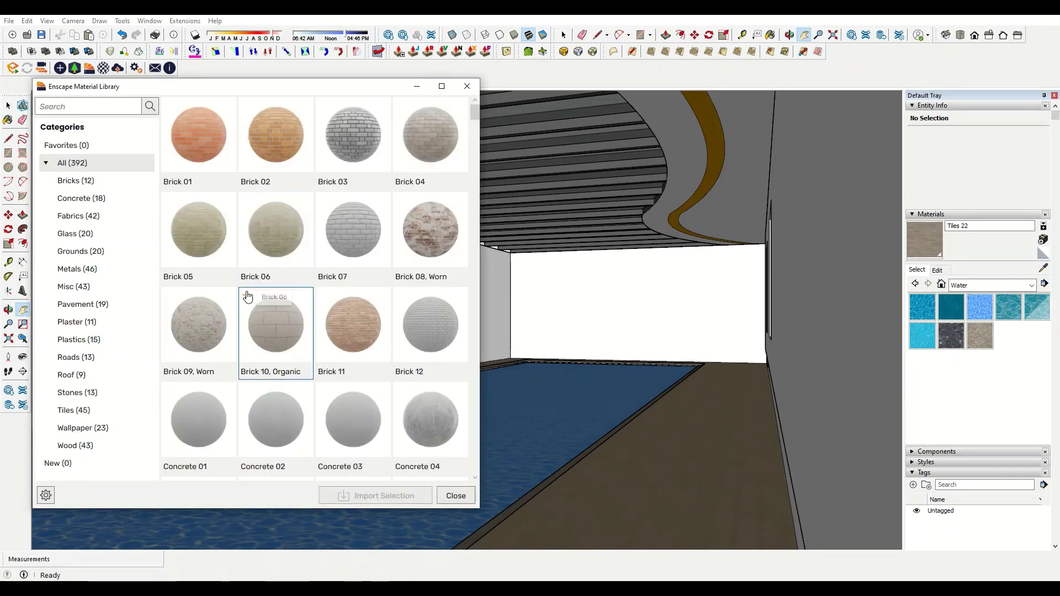
pyautogui.click(79, 179)
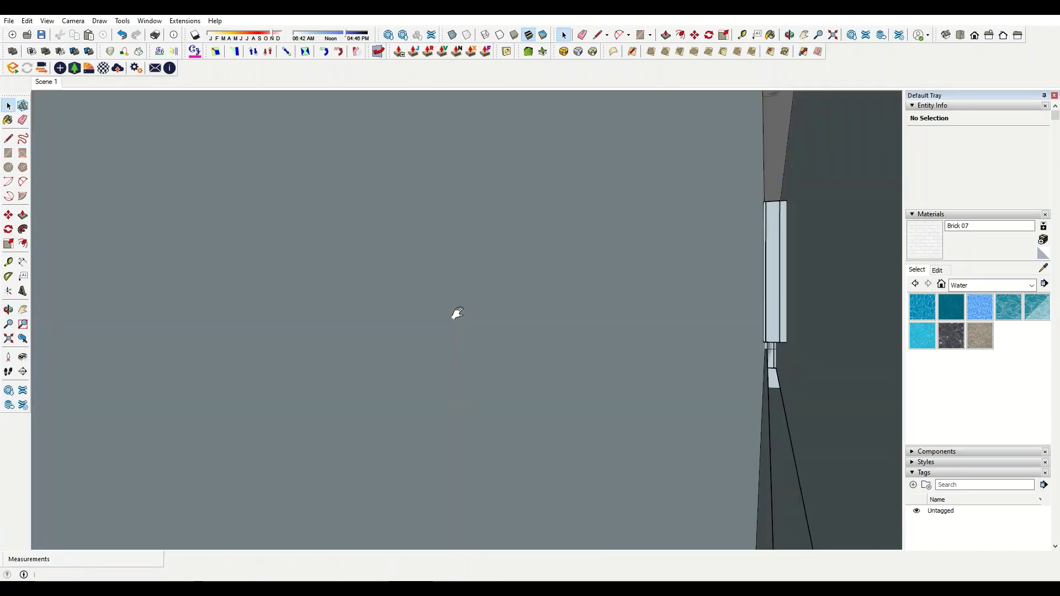
pyautogui.press('b')
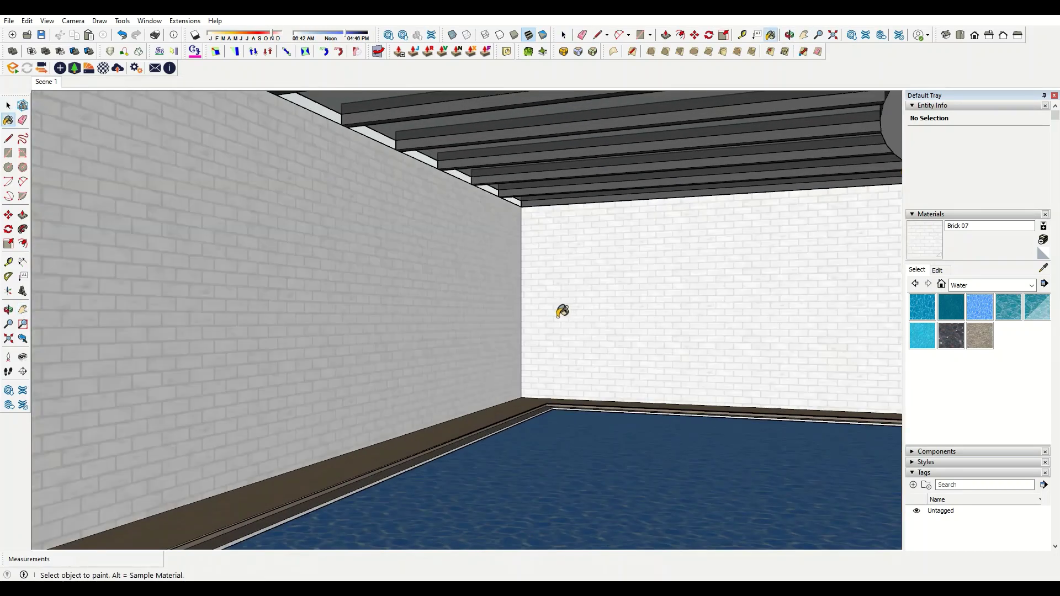
pyautogui.keyDown('ctrl'); pyautogui.click(495, 339); pyautogui.keyUp('ctrl')
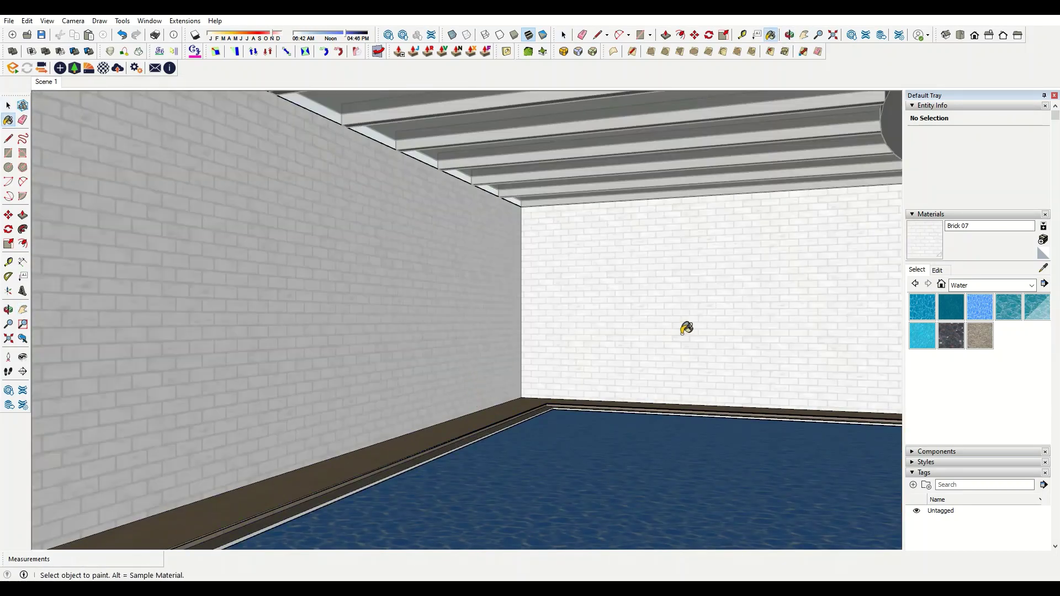
pyautogui.click(938, 270)
pyautogui.moveTo(966, 312); pyautogui.dragTo(965, 332)
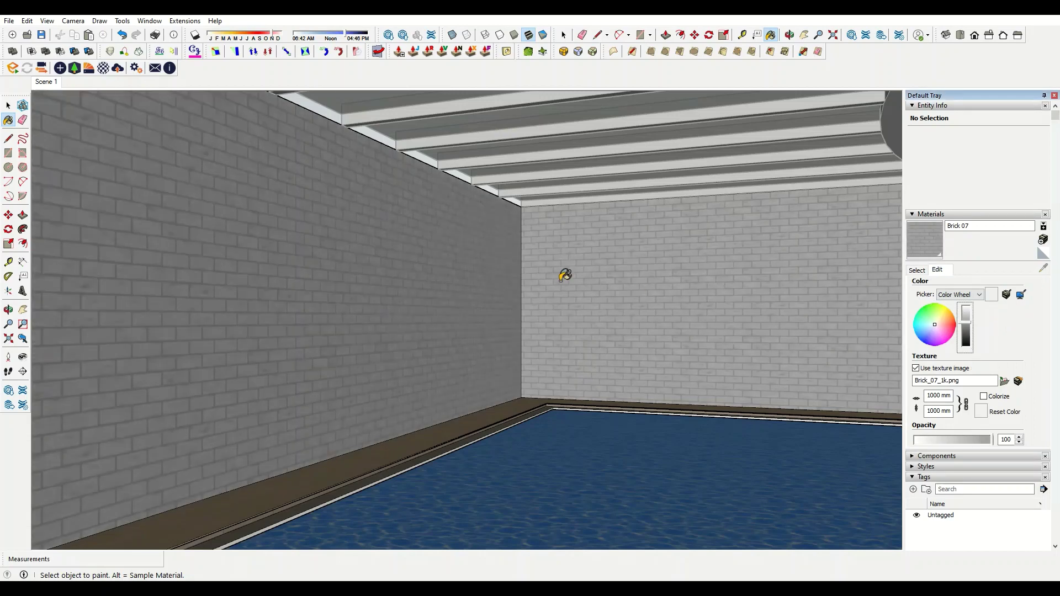
pyautogui.moveTo(564, 272)
pyautogui.mouseDown(button='middle')
pyautogui.moveTo(726, 418)
pyautogui.moveTo(542, 314)
pyautogui.mouseUp(button='middle')
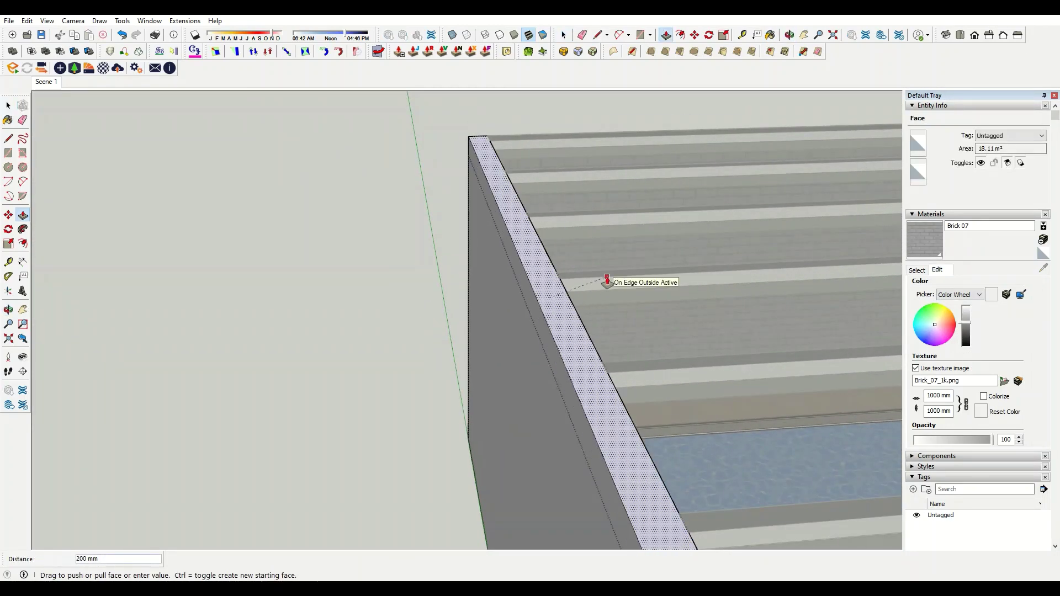
# - Push/pull the brick wall's top face up 200 mm
pyautogui.moveTo(603, 279)
pyautogui.mouseDown(button='middle')
pyautogui.moveTo(484, 184)
pyautogui.moveTo(561, 267)
pyautogui.moveTo(494, 357)
pyautogui.mouseUp(button='middle')
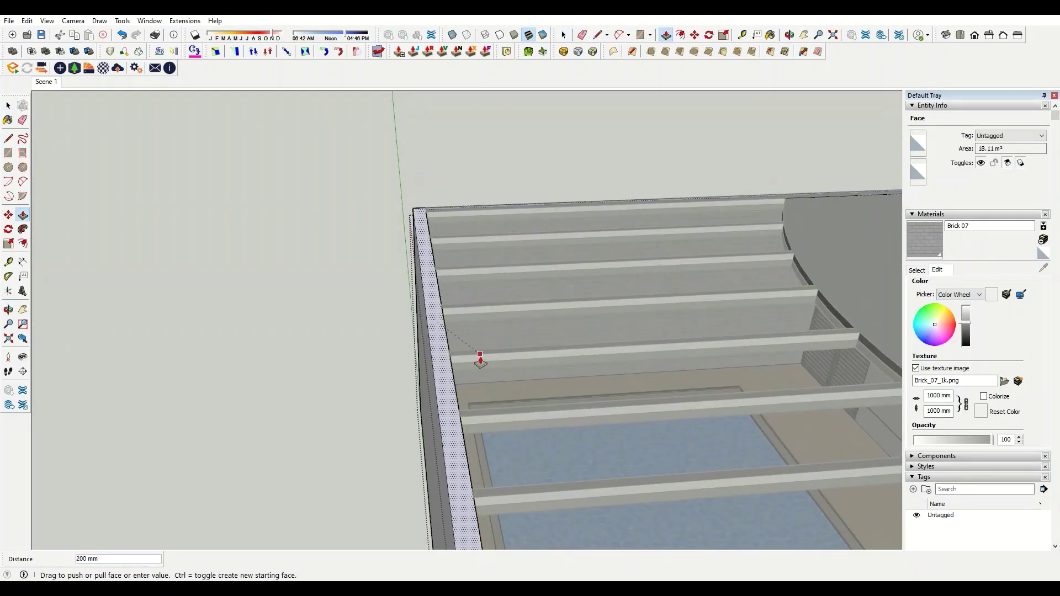
pyautogui.click(610, 406)
pyautogui.scroll(5, 540, 253)
pyautogui.scroll(-5, 618, 414)
pyautogui.moveTo(618, 414); pyautogui.dragTo(411, 269, button='middle')
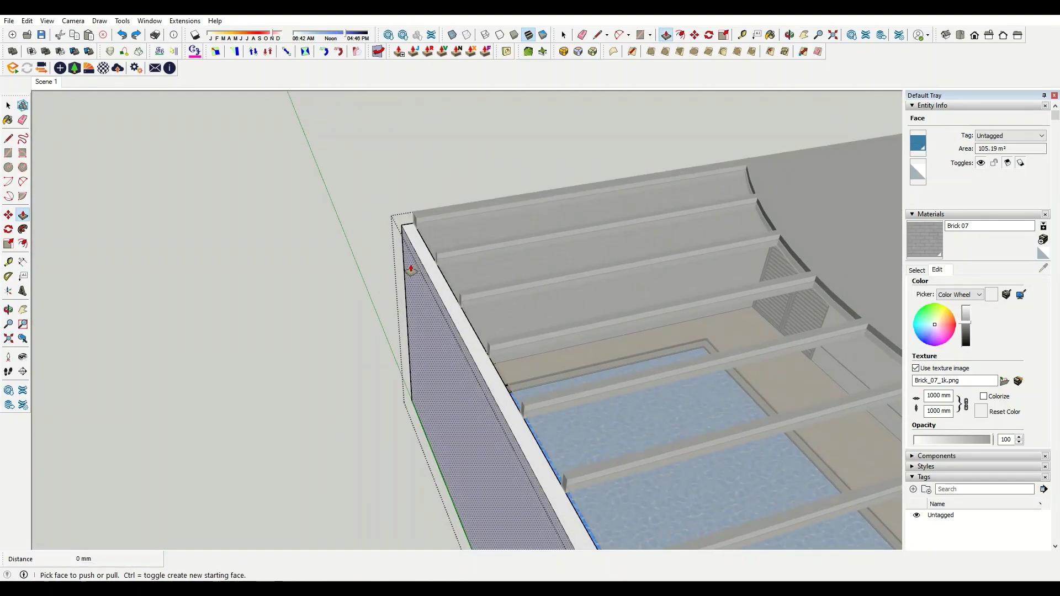
pyautogui.scroll(5, 411, 269)
pyautogui.scroll(3, 407, 324)
# - Clean up the raised wall's edges, then return to the saved Scene 1 view
pyautogui.press('e')
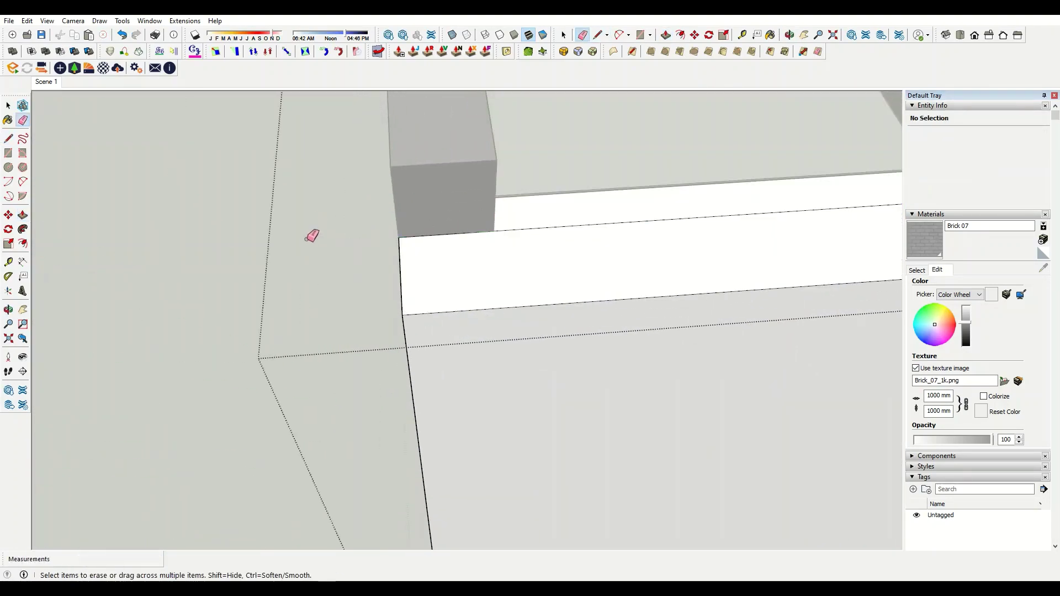
pyautogui.scroll(-2, 312, 236)
pyautogui.scroll(-5, 313, 296)
pyautogui.scroll(5, 663, 248)
pyautogui.scroll(2, 660, 257)
pyautogui.press('p')
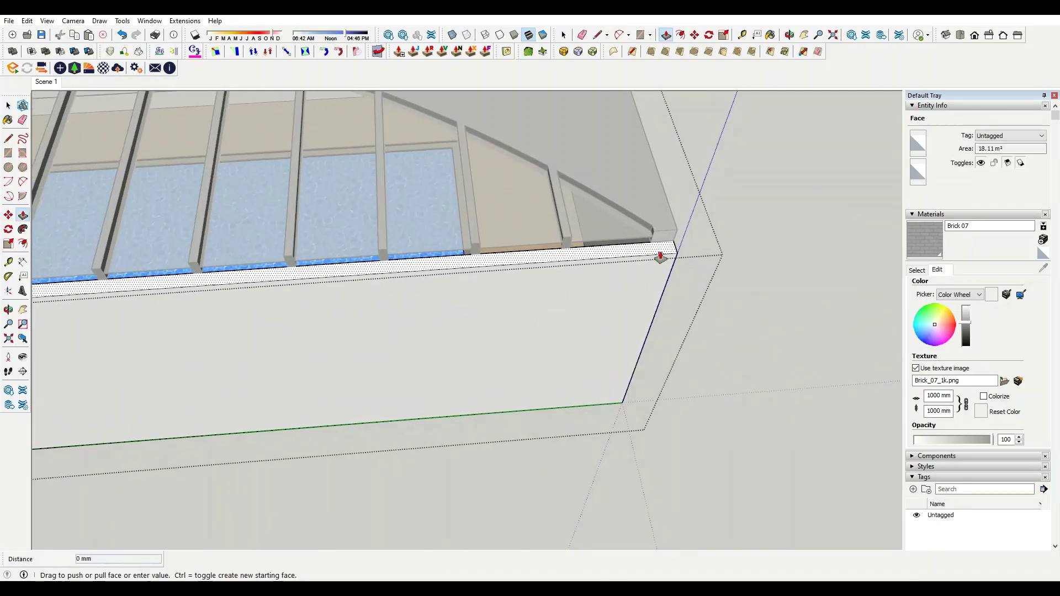
pyautogui.scroll(3, 661, 257)
pyautogui.press('l')
pyautogui.press('space')
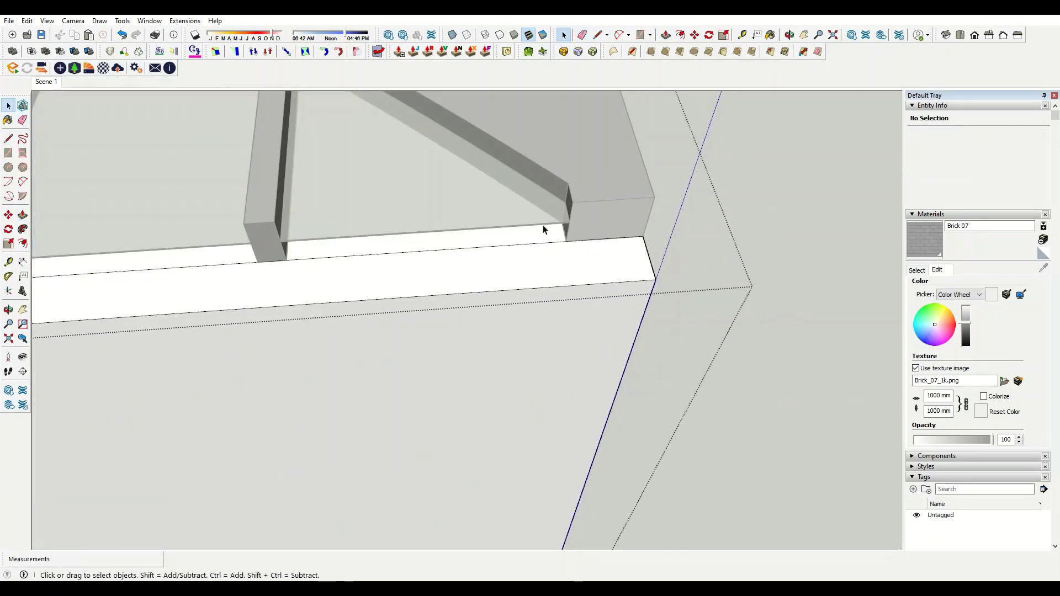
pyautogui.press('p')
pyautogui.moveTo(284, 209)
pyautogui.mouseDown(button='middle')
pyautogui.moveTo(268, 259)
pyautogui.moveTo(712, 429)
pyautogui.mouseUp(button='middle')
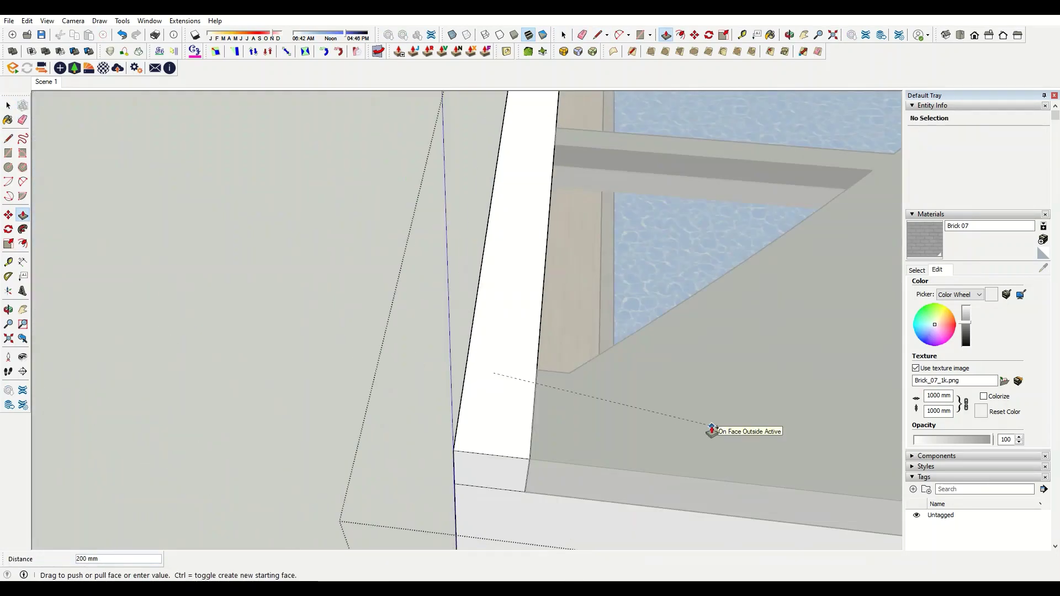
pyautogui.click(46, 82)
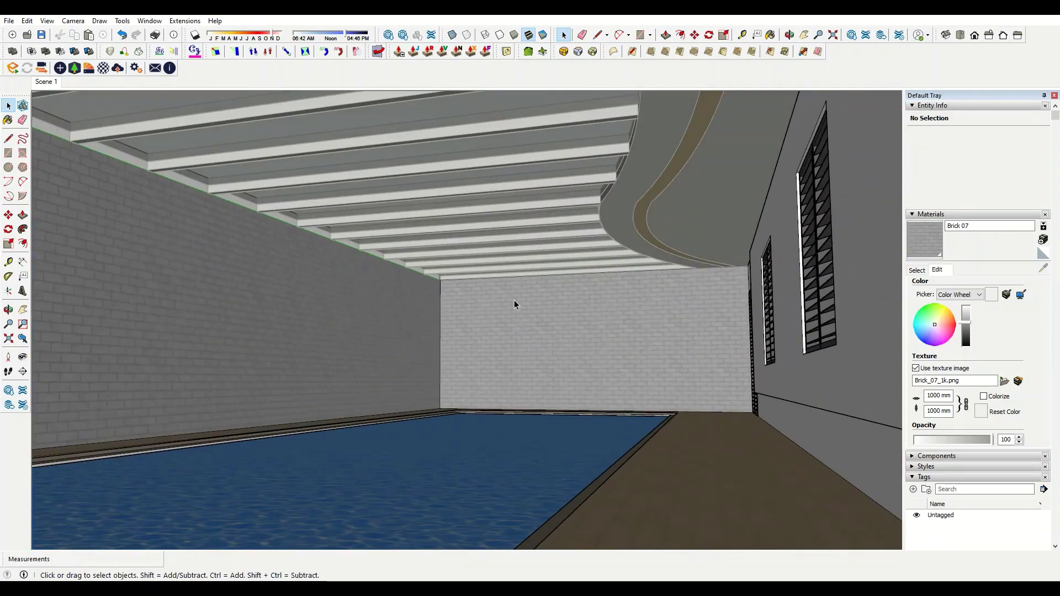
# - Import Enscape's Concrete 08, Grainy material from the Concrete category of the material library
pyautogui.moveTo(516, 303)
pyautogui.mouseDown(button='middle')
pyautogui.moveTo(539, 378)
pyautogui.moveTo(656, 395)
pyautogui.moveTo(485, 374)
pyautogui.moveTo(552, 358)
pyautogui.moveTo(474, 382)
pyautogui.mouseUp(button='middle')
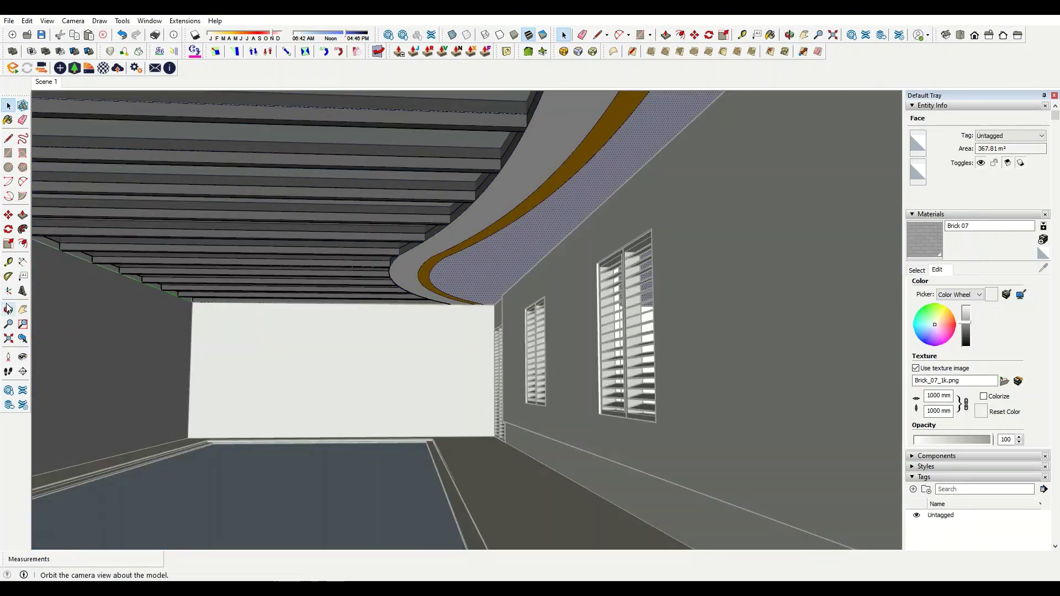
pyautogui.click(89, 69)
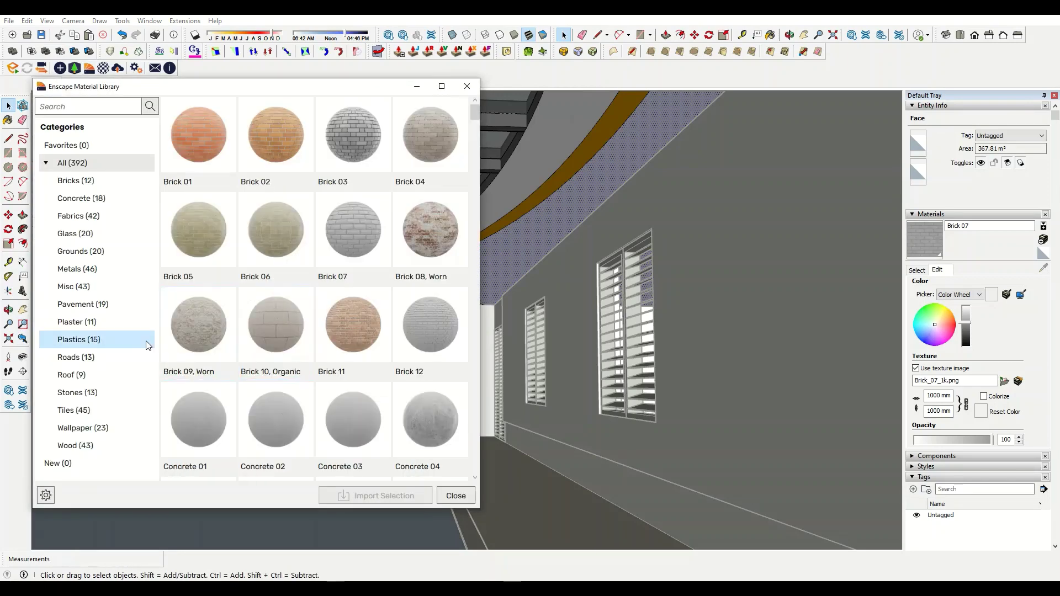
pyautogui.click(93, 199)
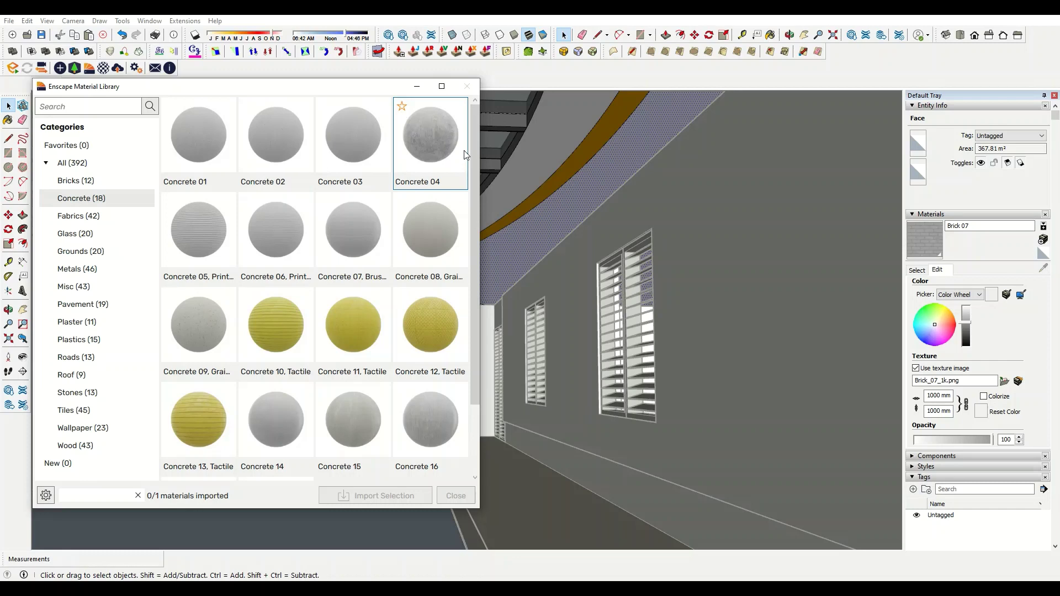
pyautogui.click(467, 87)
# - Select the long windowed wall face to receive the concrete finish
pyautogui.moveTo(467, 165); pyautogui.dragTo(469, 204, button='middle')
pyautogui.press('b')
pyautogui.moveTo(463, 264)
pyautogui.mouseDown(button='middle')
pyautogui.moveTo(624, 485)
pyautogui.moveTo(549, 409)
pyautogui.moveTo(440, 367)
pyautogui.moveTo(611, 398)
pyautogui.moveTo(461, 369)
pyautogui.moveTo(780, 374)
pyautogui.moveTo(736, 317)
pyautogui.moveTo(746, 329)
pyautogui.moveTo(433, 348)
pyautogui.moveTo(218, 339)
pyautogui.moveTo(310, 350)
pyautogui.moveTo(143, 288)
pyautogui.moveTo(270, 310)
pyautogui.moveTo(119, 255)
pyautogui.moveTo(172, 276)
pyautogui.moveTo(360, 284)
pyautogui.moveTo(267, 281)
pyautogui.moveTo(309, 287)
pyautogui.mouseUp(button='middle')
pyautogui.press('space')
pyautogui.tripleClick(548, 409)
pyautogui.click(535, 416)
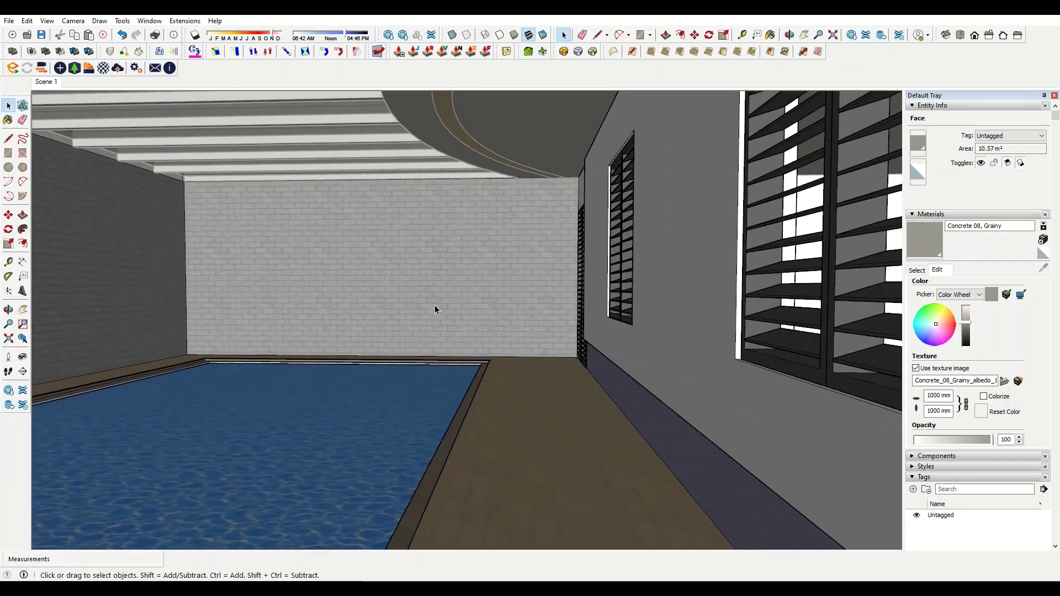
# - Launch Enscape beside SketchUp, render on the right half, with the Default Tray collapsed
pyautogui.click(13, 69)
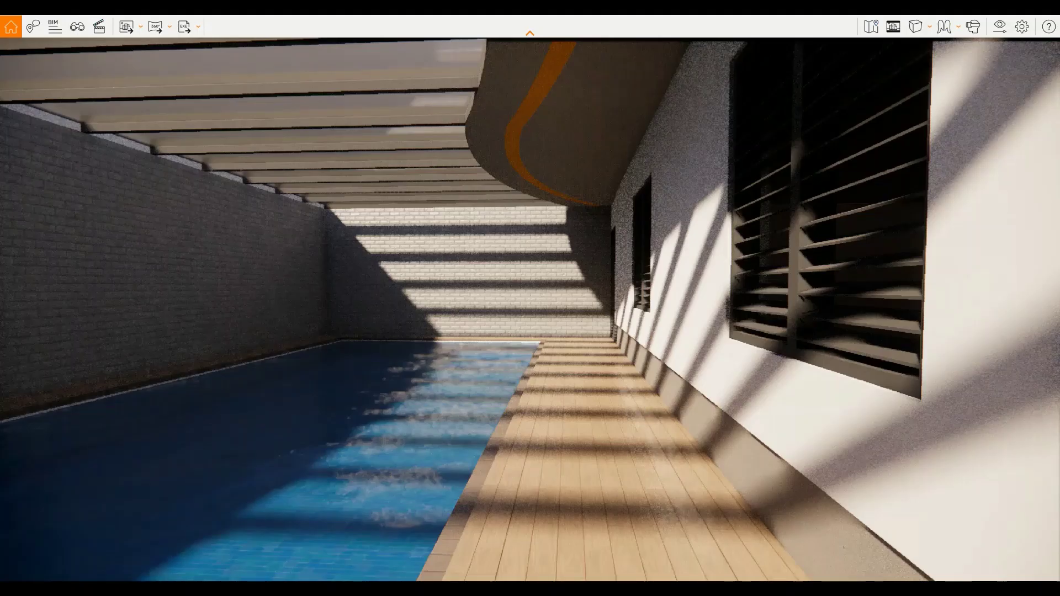
pyautogui.press('super+Right')
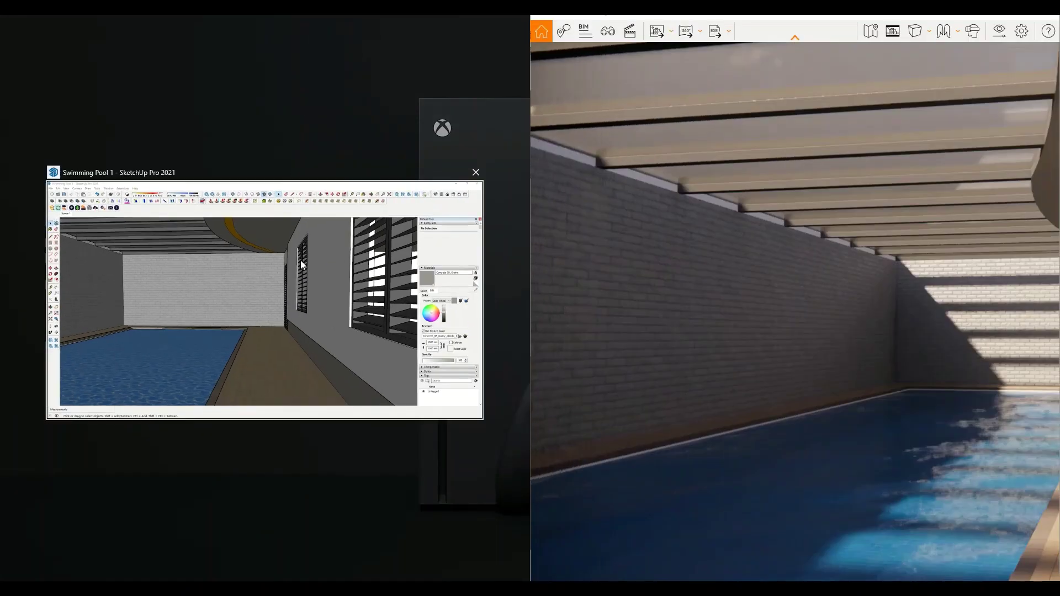
pyautogui.click(300, 260)
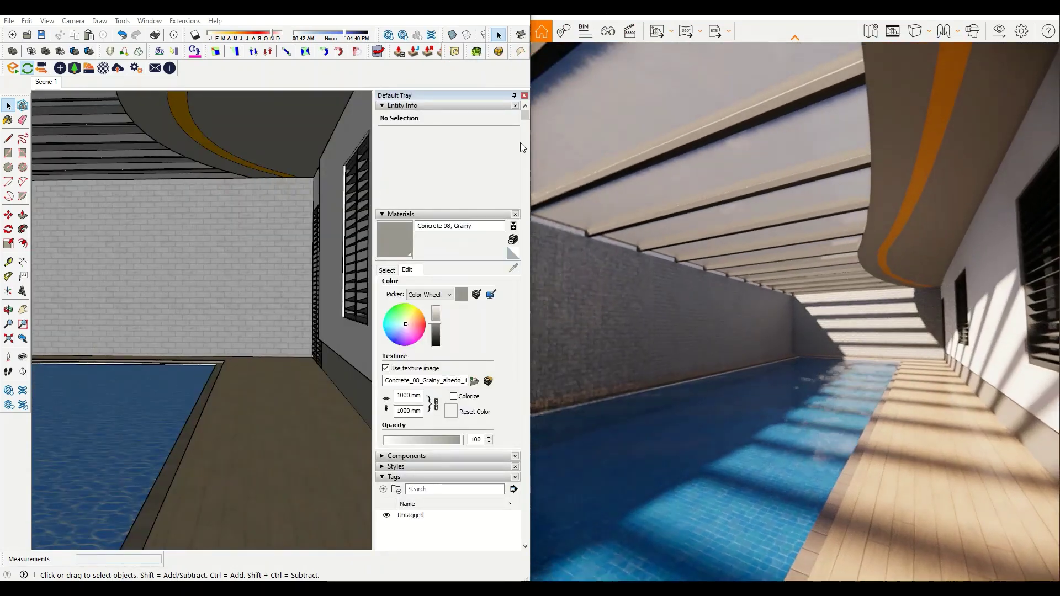
pyautogui.click(515, 95)
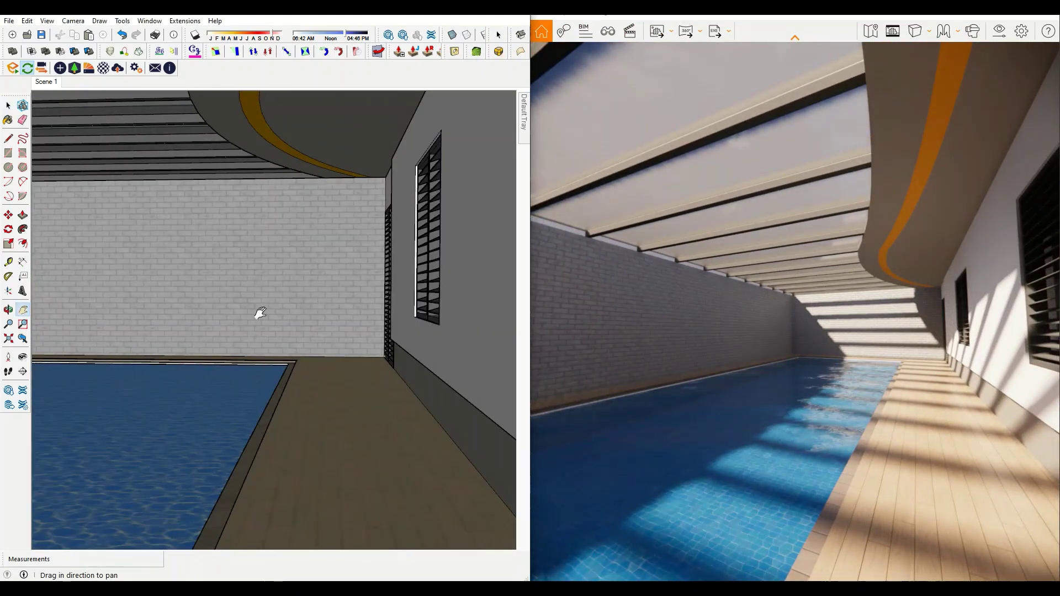
# - Aim the view down the length of the pool and set the render to dusk lighting
pyautogui.moveTo(260, 313)
pyautogui.mouseDown(button='middle')
pyautogui.moveTo(412, 296)
pyautogui.moveTo(315, 291)
pyautogui.moveTo(372, 283)
pyautogui.mouseUp(button='middle')
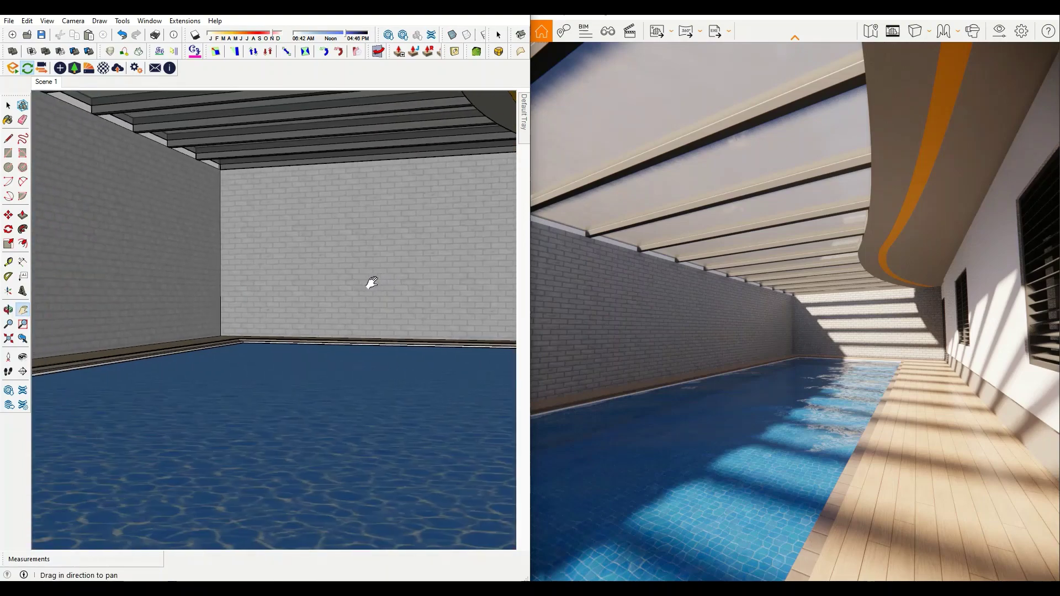
pyautogui.moveTo(372, 283); pyautogui.dragTo(301, 275)
pyautogui.hotkey('shift', 'i')
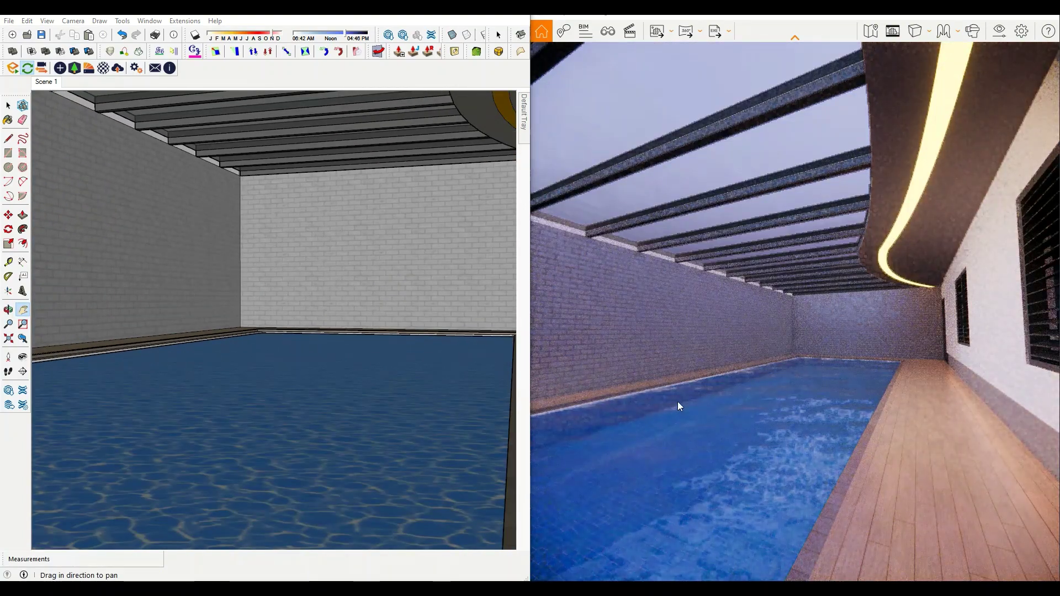
pyautogui.moveTo(361, 335)
pyautogui.mouseDown()
pyautogui.moveTo(279, 355)
pyautogui.moveTo(322, 350)
pyautogui.mouseUp()
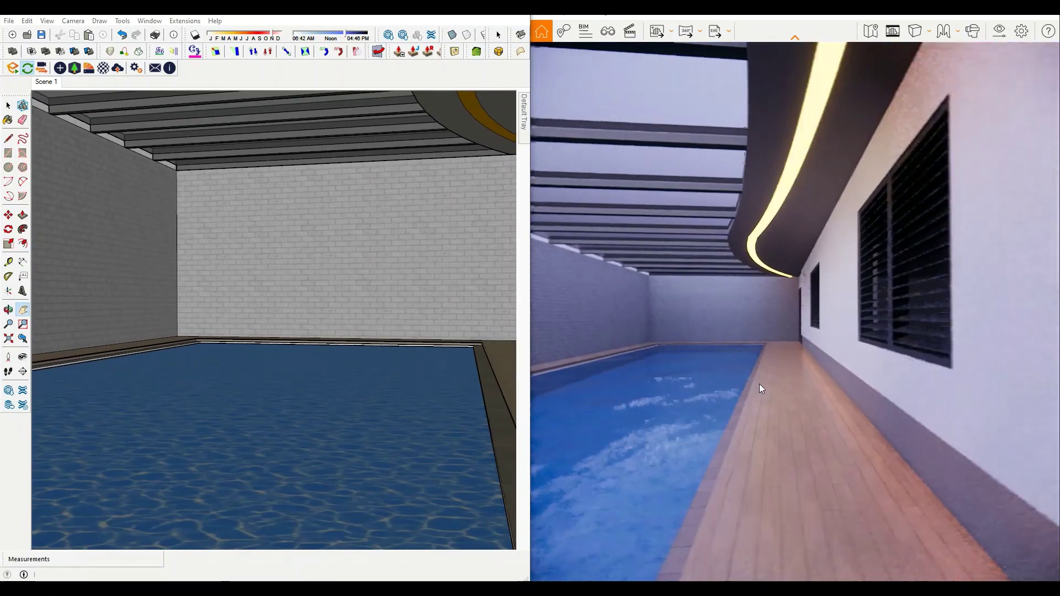
pyautogui.moveTo(759, 384)
pyautogui.mouseDown()
pyautogui.moveTo(750, 382)
pyautogui.moveTo(780, 400)
pyautogui.moveTo(791, 398)
pyautogui.moveTo(778, 391)
pyautogui.moveTo(824, 399)
pyautogui.moveTo(973, 340)
pyautogui.moveTo(836, 316)
pyautogui.moveTo(893, 81)
pyautogui.mouseUp()
# - In full-screen Enscape Visual Settings, raise cloud density to 70% and add some cloud variety
pyautogui.press('F11')
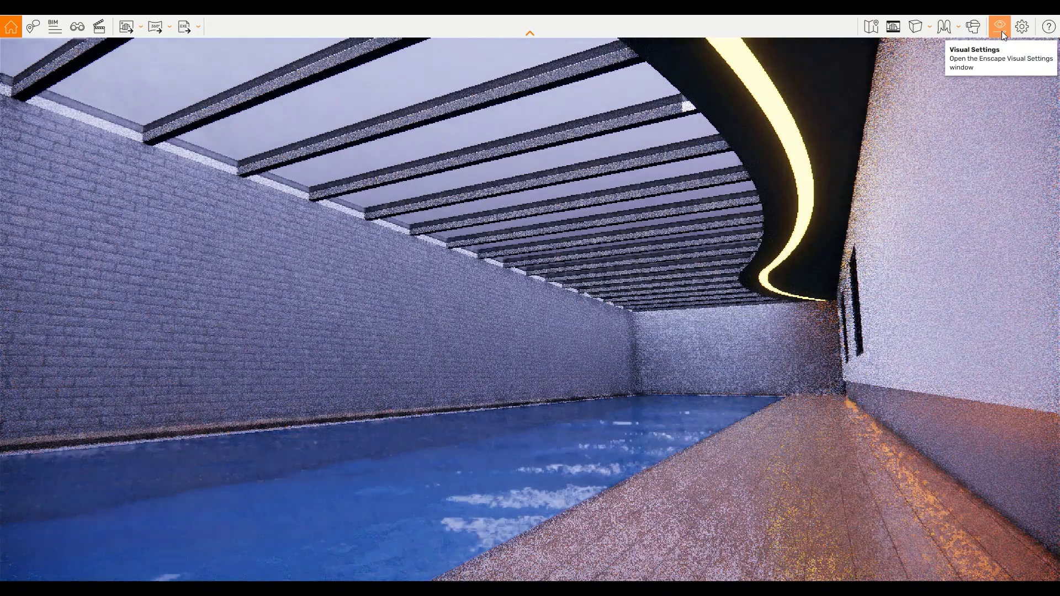
pyautogui.click(1000, 27)
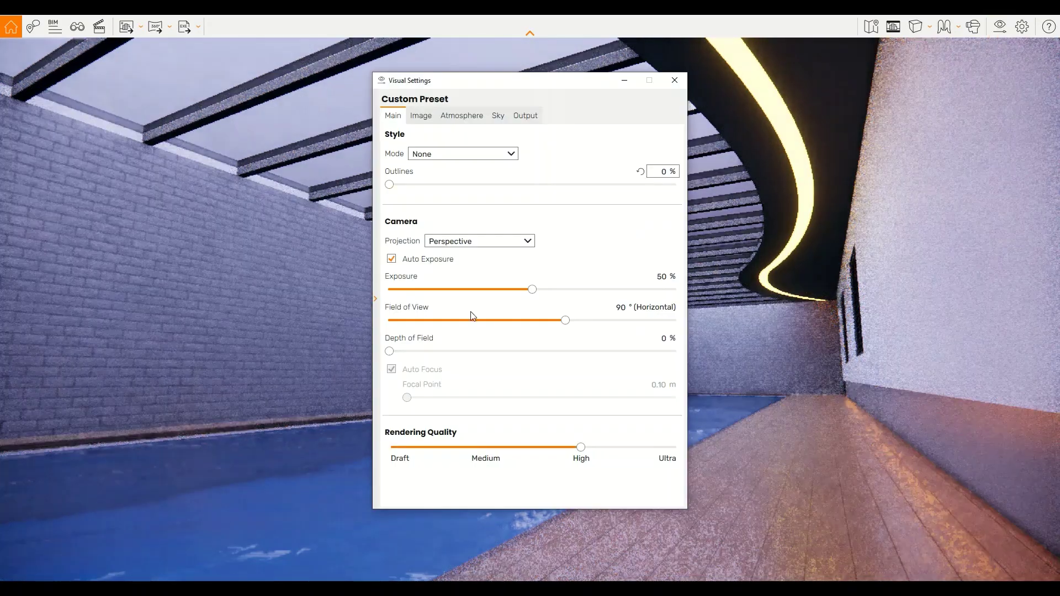
pyautogui.click(456, 116)
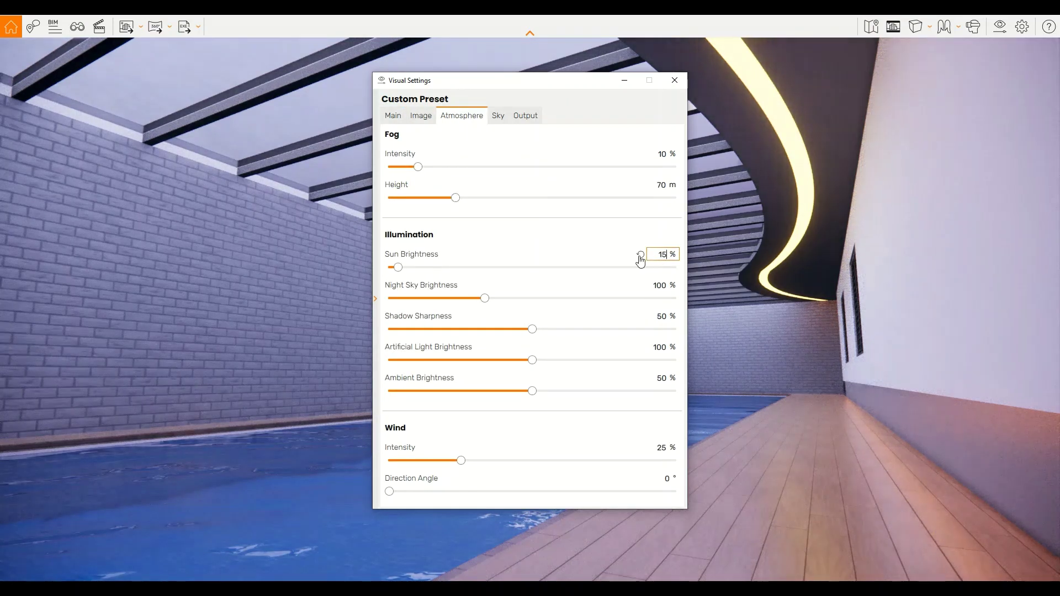
pyautogui.moveTo(588, 82)
pyautogui.mouseDown()
pyautogui.moveTo(216, 143)
pyautogui.moveTo(395, 128)
pyautogui.mouseUp()
pyautogui.click(306, 163)
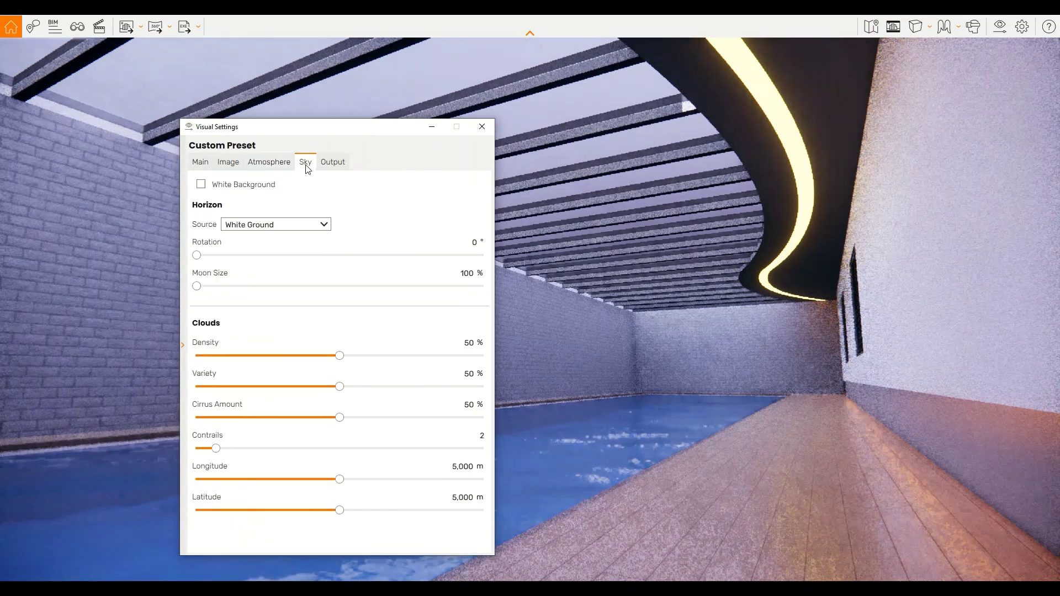
pyautogui.click(333, 164)
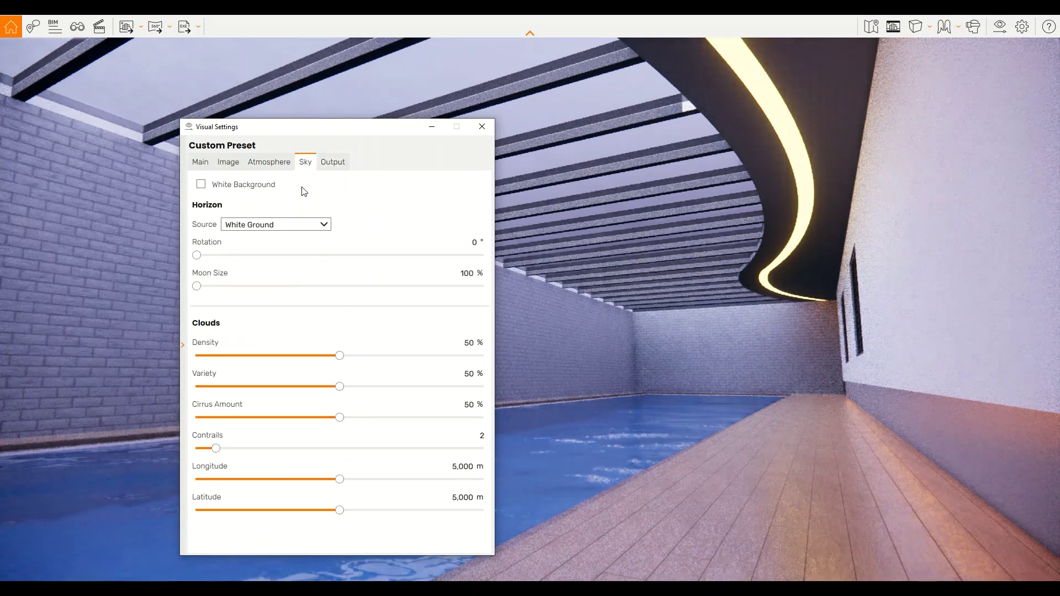
pyautogui.moveTo(361, 359); pyautogui.dragTo(364, 358)
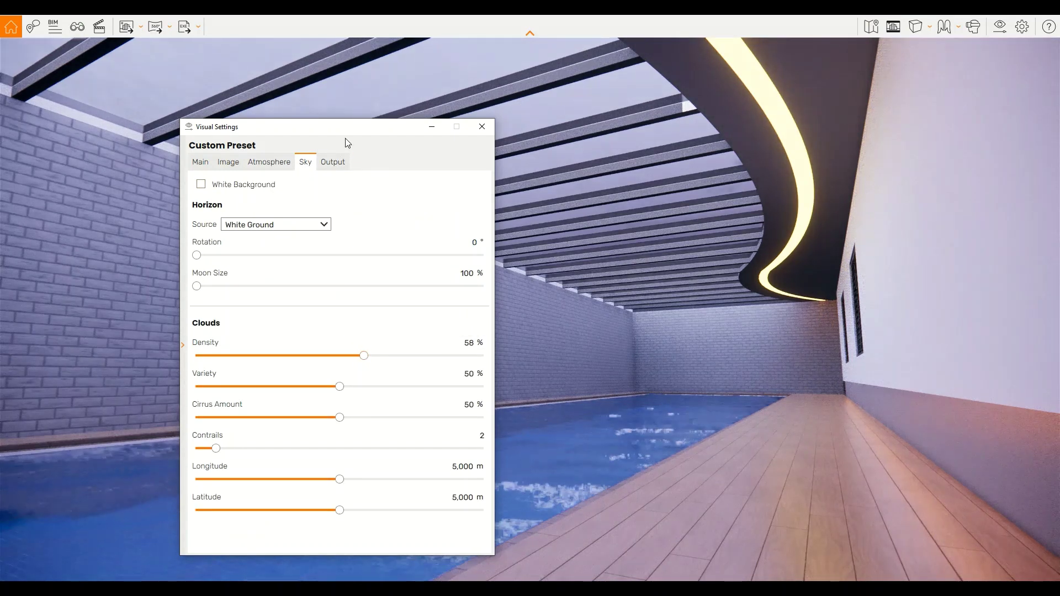
pyautogui.moveTo(335, 147)
pyautogui.mouseDown()
pyautogui.moveTo(781, 202)
pyautogui.moveTo(822, 133)
pyautogui.mouseUp()
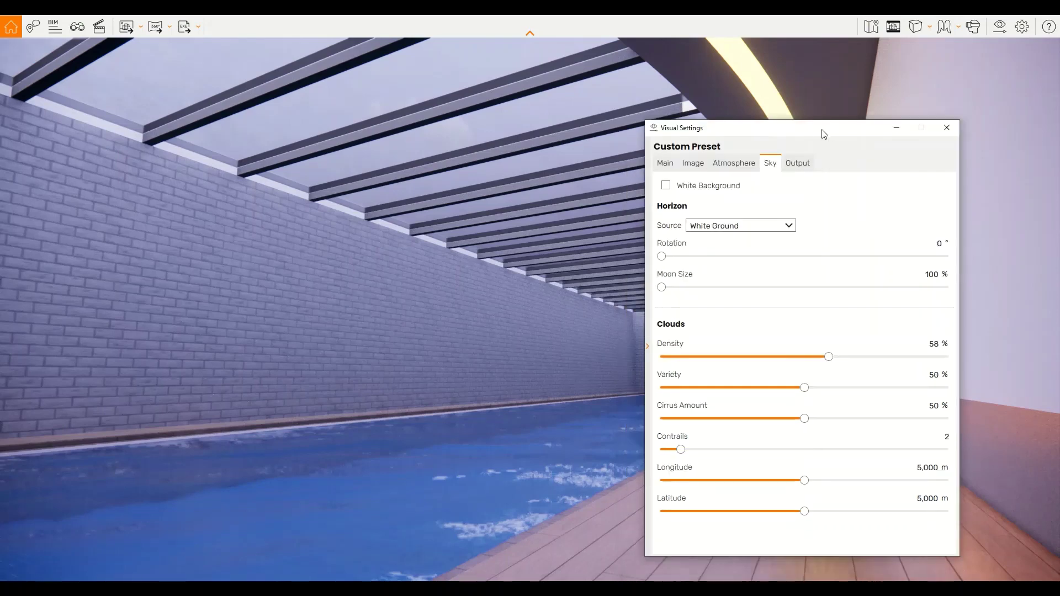
pyautogui.moveTo(854, 359); pyautogui.dragTo(863, 360)
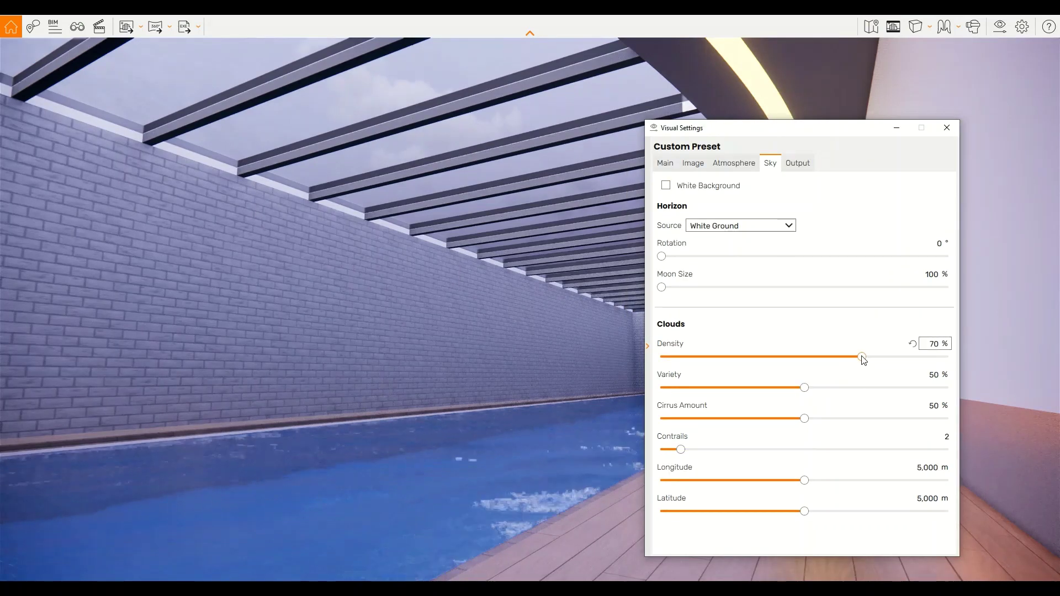
pyautogui.moveTo(805, 388)
pyautogui.mouseDown()
pyautogui.moveTo(757, 390)
pyautogui.moveTo(812, 392)
pyautogui.mouseUp()
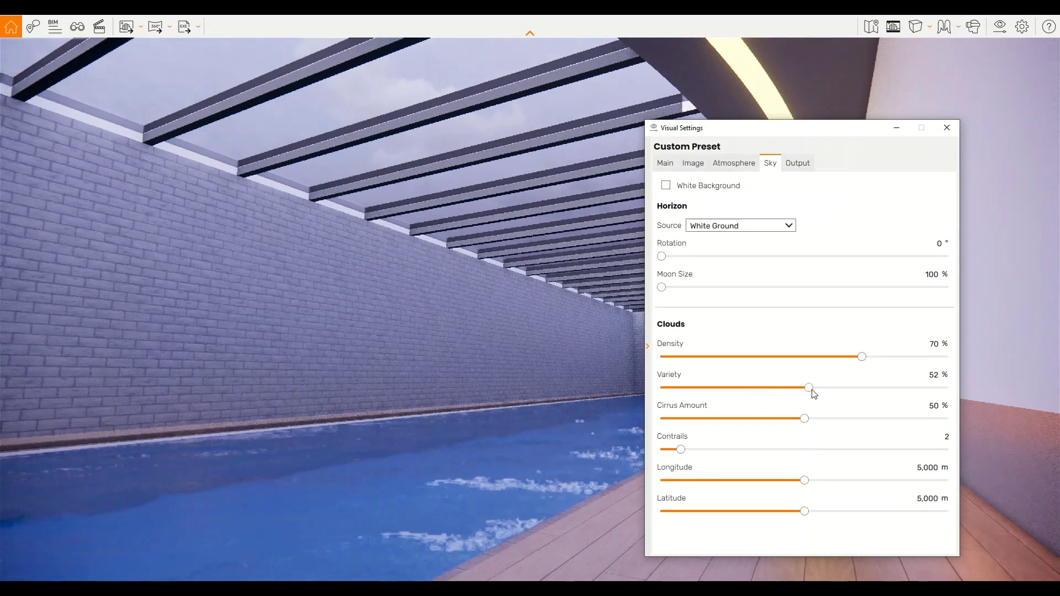
# - Brighten the night sky and artificial lights, reset ambient brightness to 50%, and close settings
pyautogui.click(732, 169)
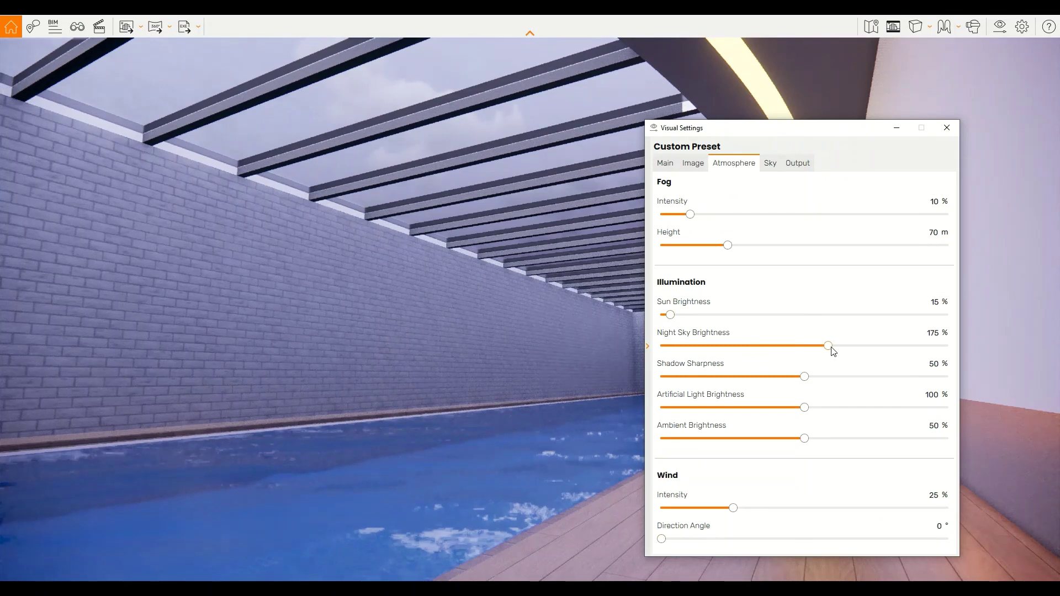
pyautogui.moveTo(833, 352); pyautogui.dragTo(846, 352)
pyautogui.moveTo(844, 138); pyautogui.dragTo(543, 138)
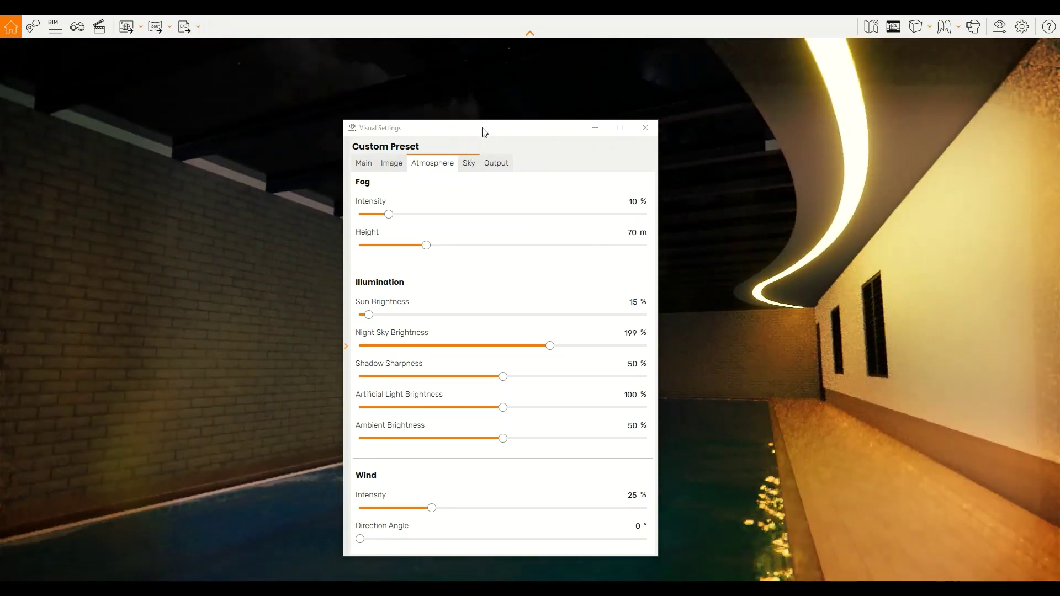
pyautogui.moveTo(482, 132)
pyautogui.mouseDown()
pyautogui.moveTo(689, 145)
pyautogui.moveTo(839, 127)
pyautogui.mouseUp()
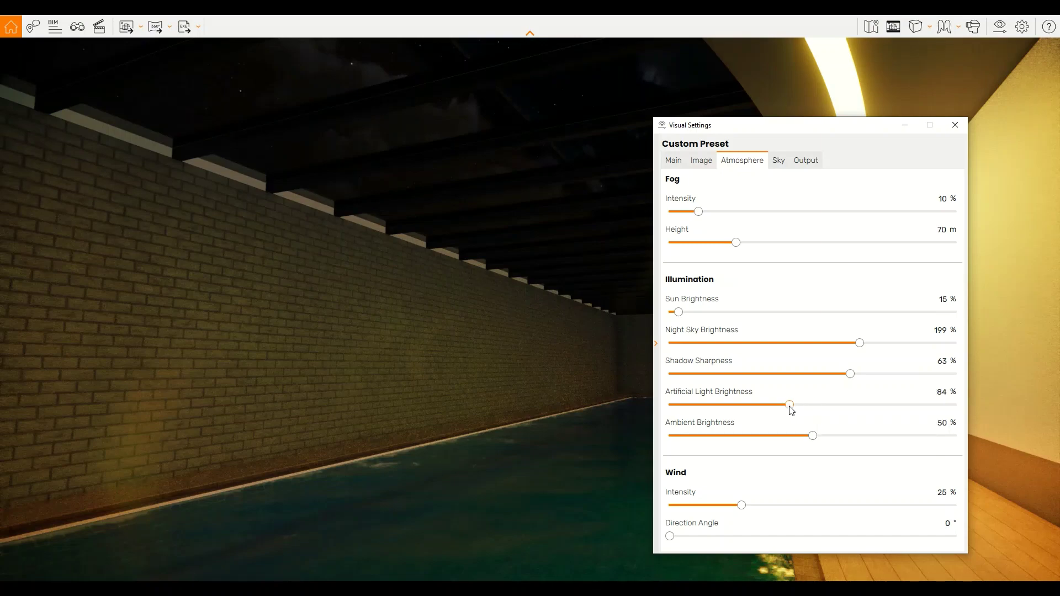
pyautogui.moveTo(782, 436)
pyautogui.mouseDown()
pyautogui.moveTo(769, 436)
pyautogui.moveTo(903, 436)
pyautogui.moveTo(802, 435)
pyautogui.mouseUp()
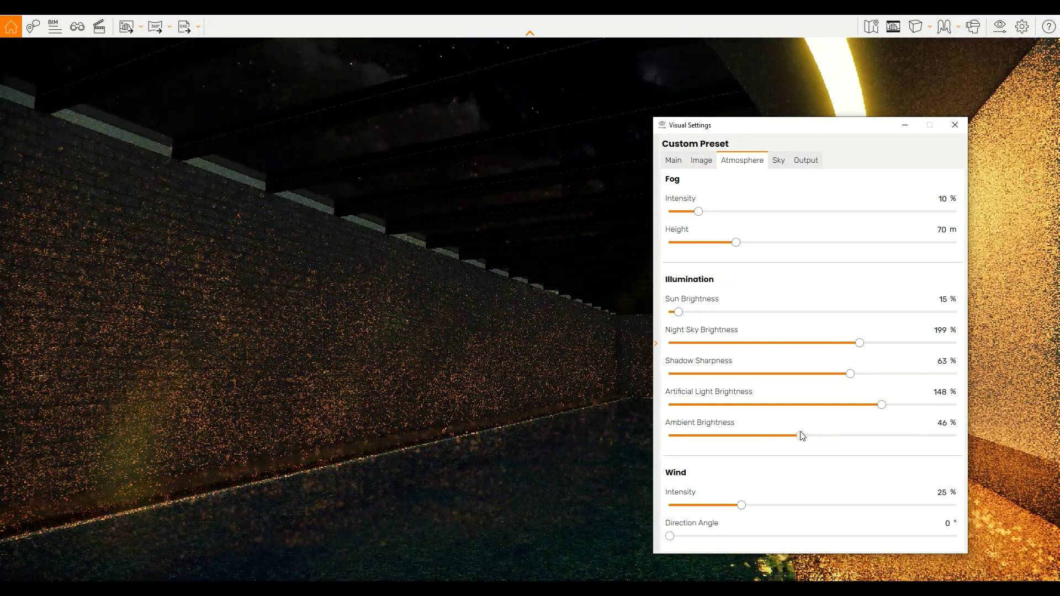
pyautogui.click(920, 424)
pyautogui.click(707, 166)
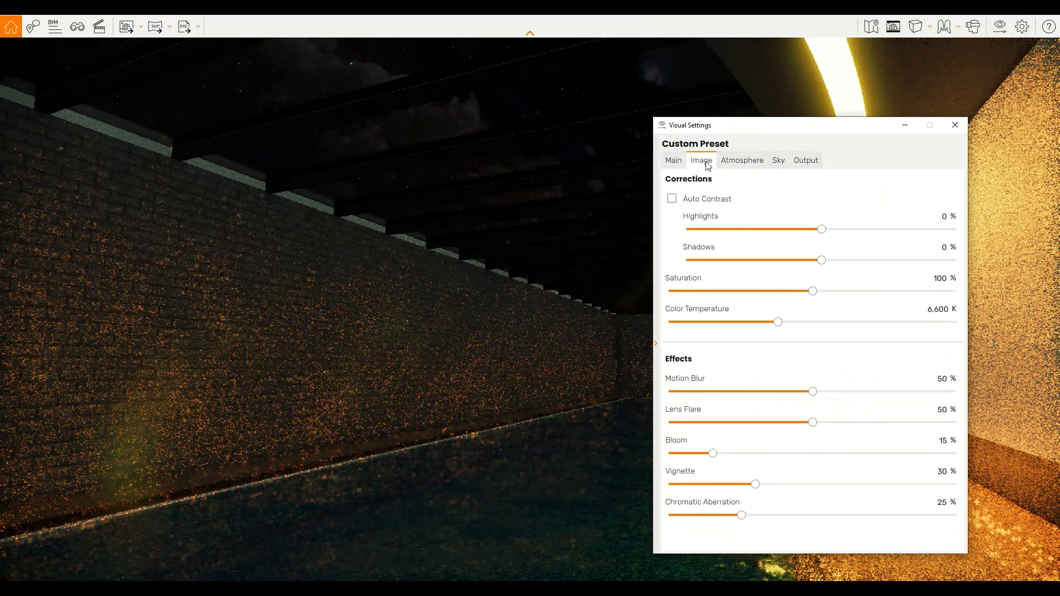
pyautogui.click(674, 162)
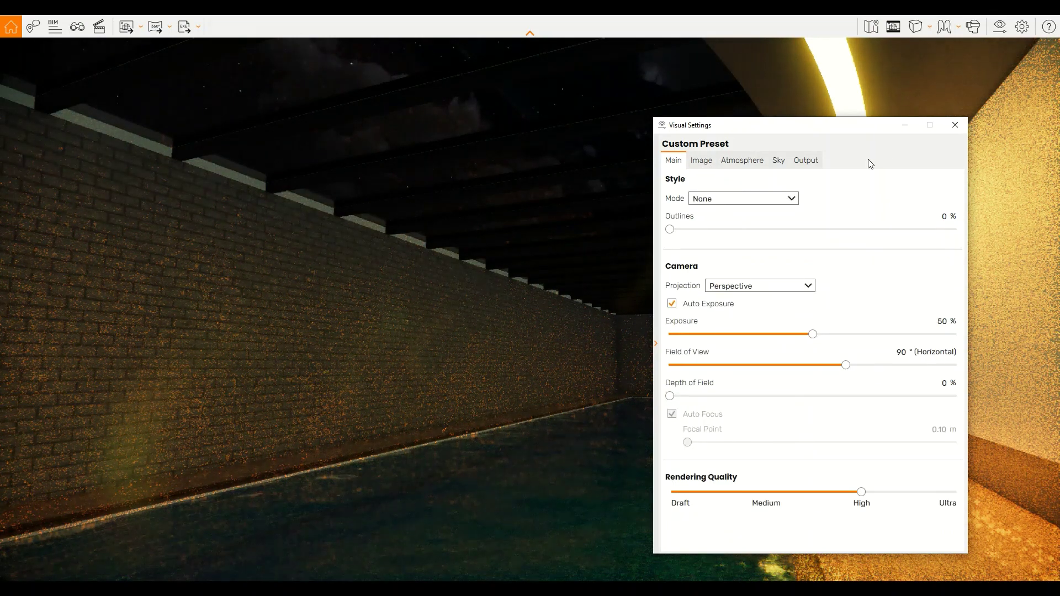
pyautogui.click(955, 125)
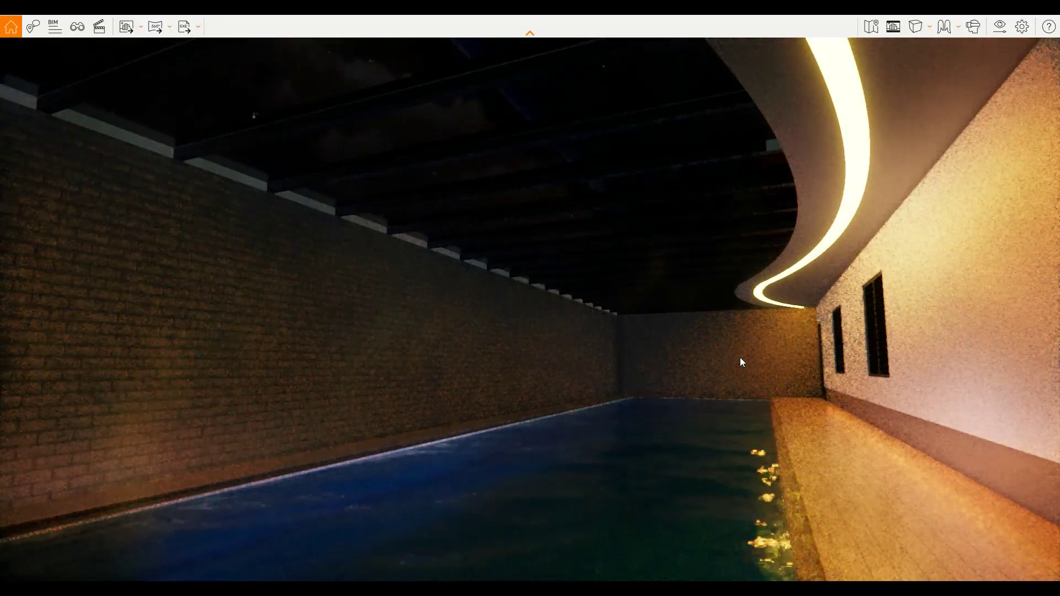
# - Set the Color C02 cove-light material's self-illumination luminance to 50 cd/m²
pyautogui.click(371, 547)
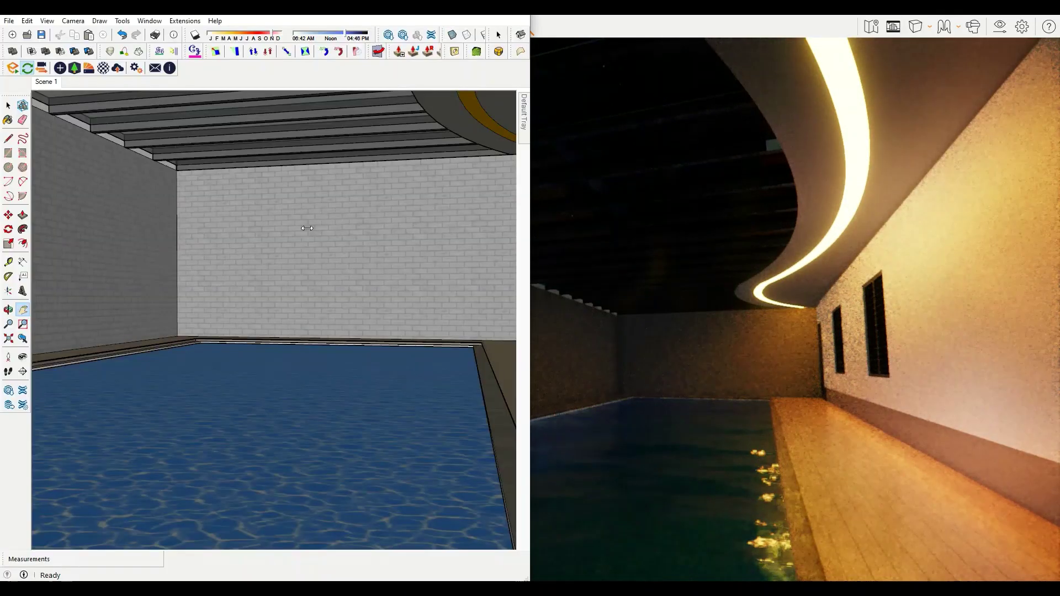
pyautogui.click(103, 69)
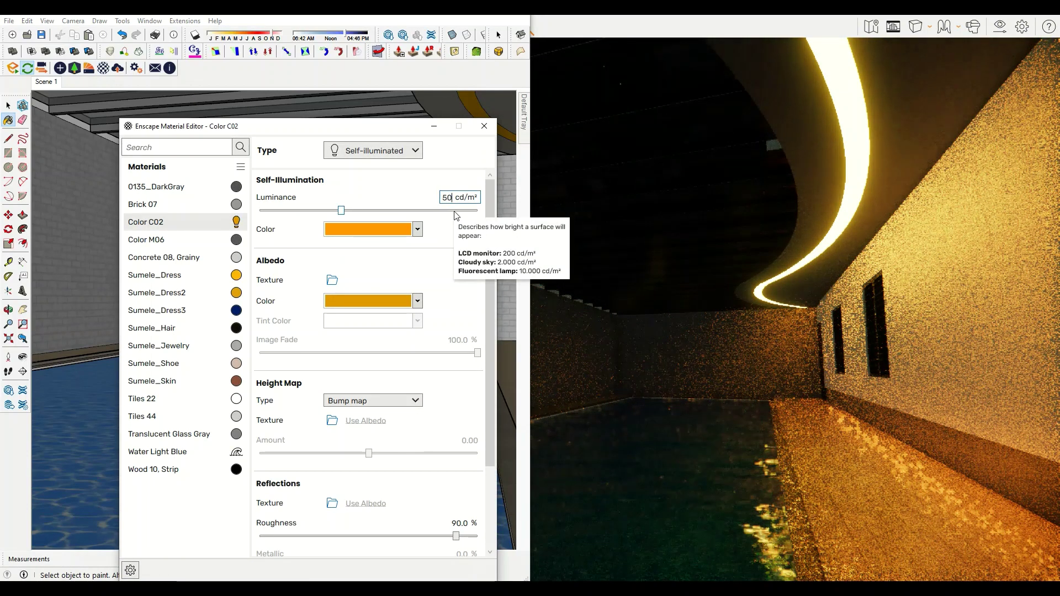
pyautogui.click(434, 126)
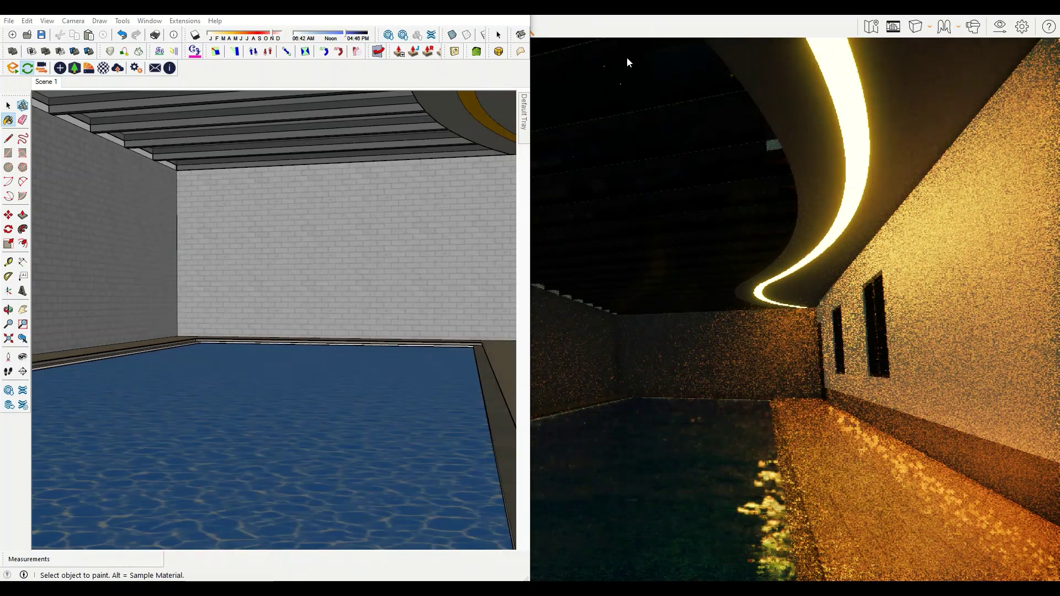
# - Walk the full-screen night render along the pool toward the deck
pyautogui.press('F11')
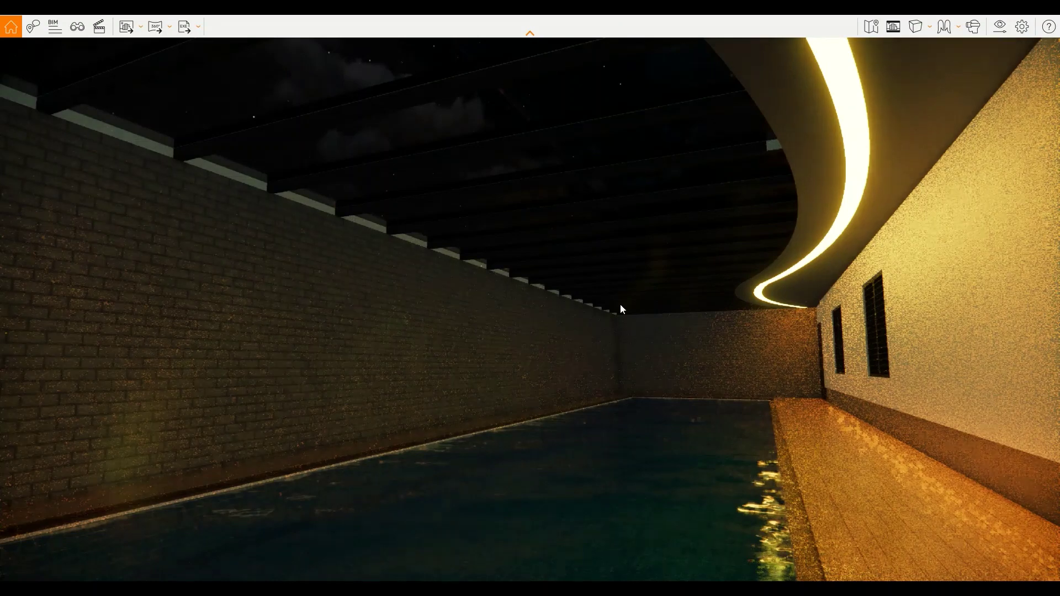
pyautogui.moveTo(607, 342); pyautogui.dragTo(654, 343)
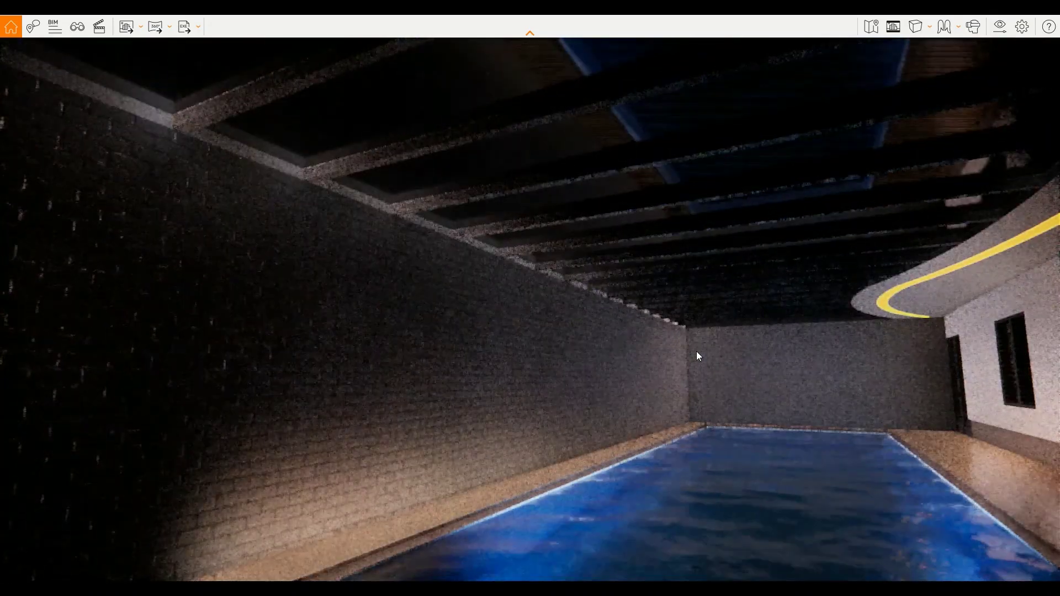
pyautogui.moveTo(697, 351)
pyautogui.mouseDown()
pyautogui.moveTo(671, 397)
pyautogui.moveTo(830, 233)
pyautogui.mouseUp()
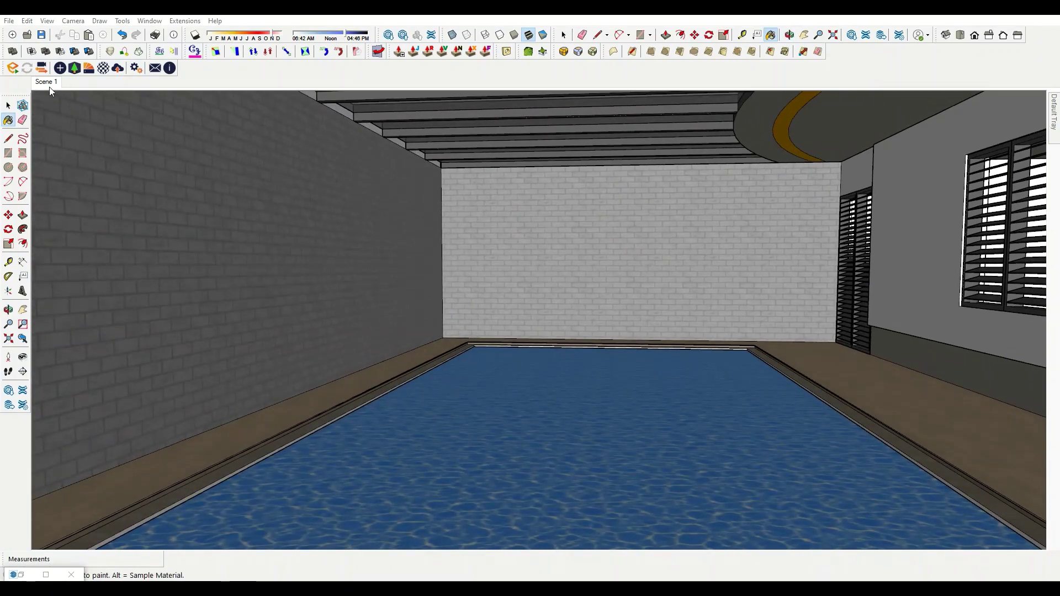
# - Return to the saved pool interior view, facing the brick wall beside the pool
pyautogui.click(48, 84)
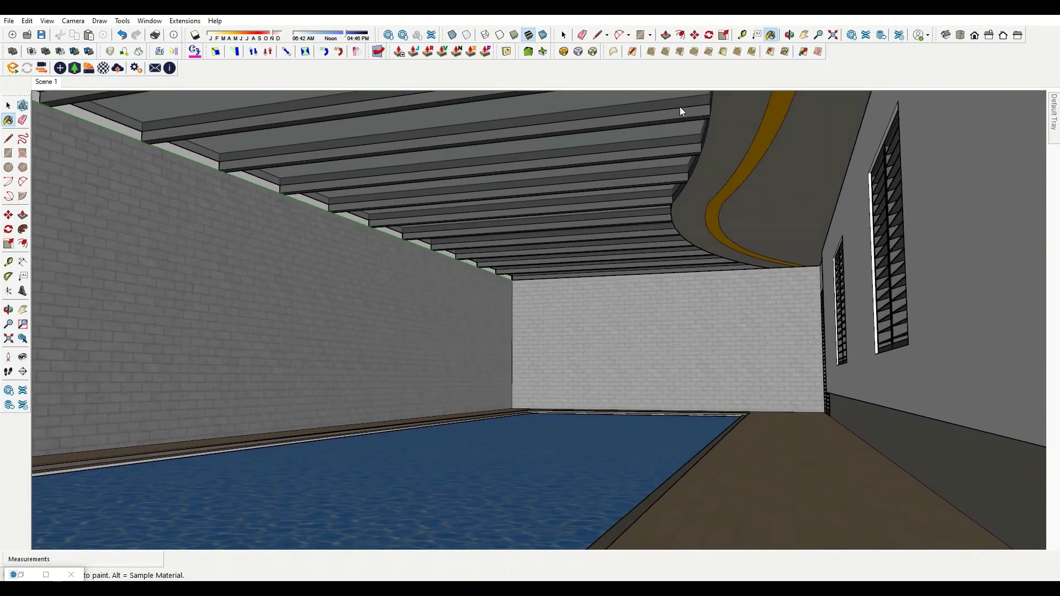
pyautogui.moveTo(774, 283); pyautogui.dragTo(792, 331, button='middle')
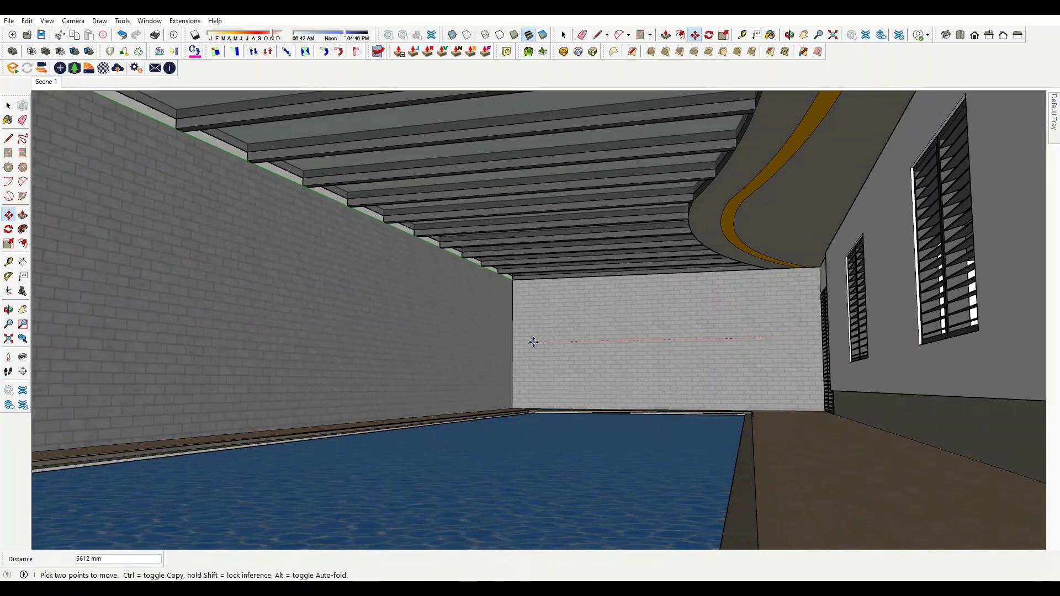
pyautogui.hotkey('shift', 'z')
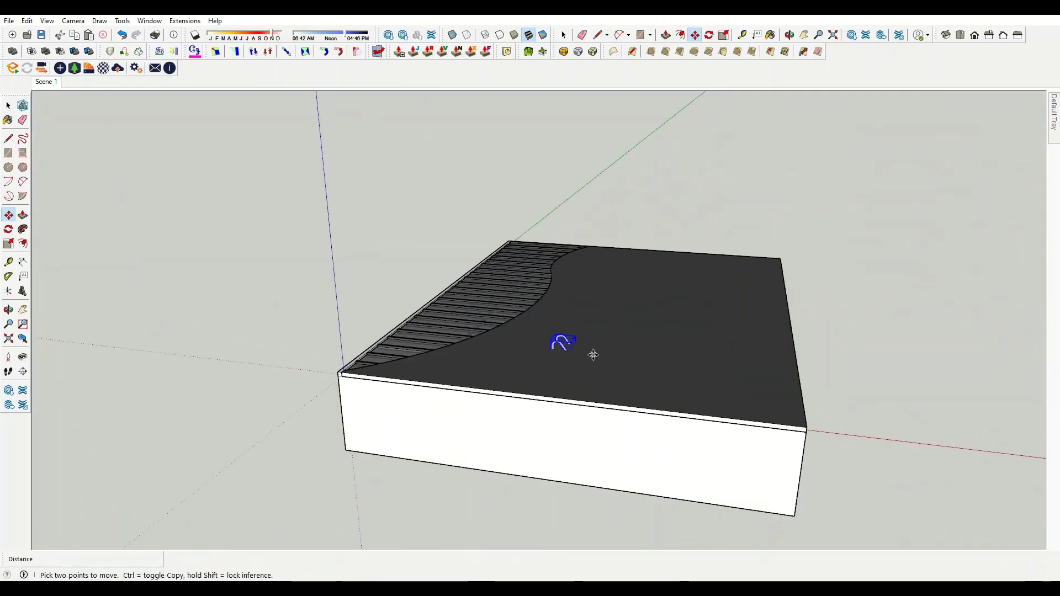
pyautogui.click(42, 83)
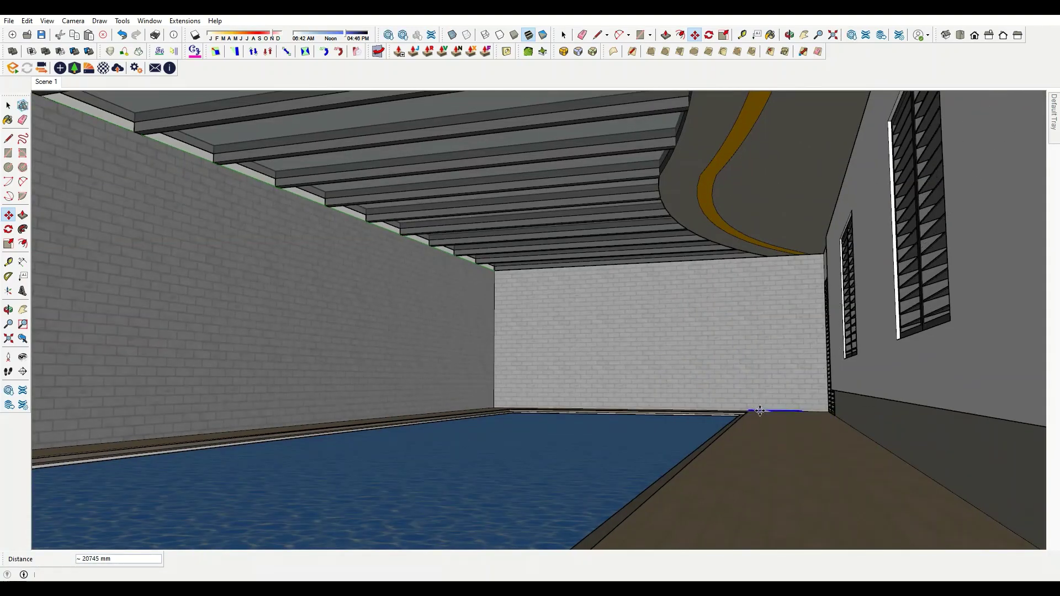
pyautogui.keyDown('shift'); pyautogui.moveTo(760, 411); pyautogui.dragTo(676, 441, button='middle'); pyautogui.keyUp('shift')
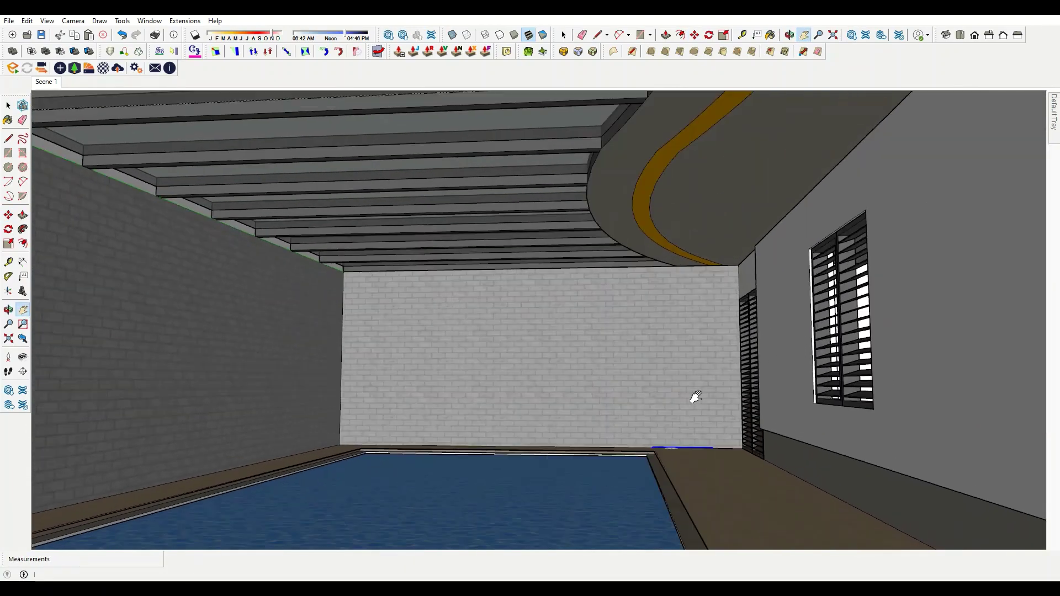
pyautogui.moveTo(694, 397); pyautogui.dragTo(710, 410, button='middle')
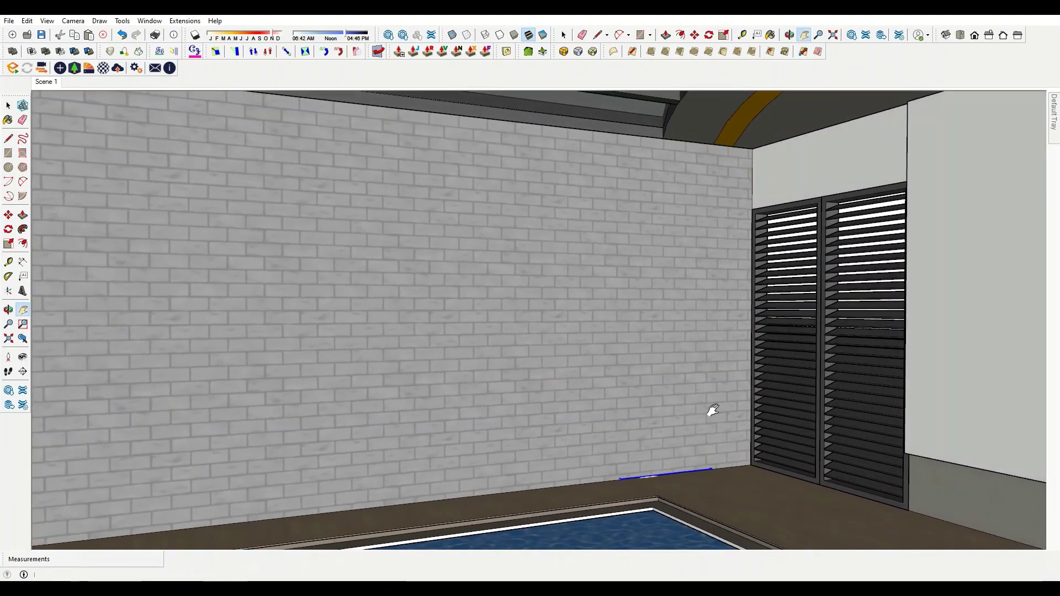
pyautogui.rightClick(682, 132)
pyautogui.moveTo(639, 437); pyautogui.dragTo(634, 453, button='middle')
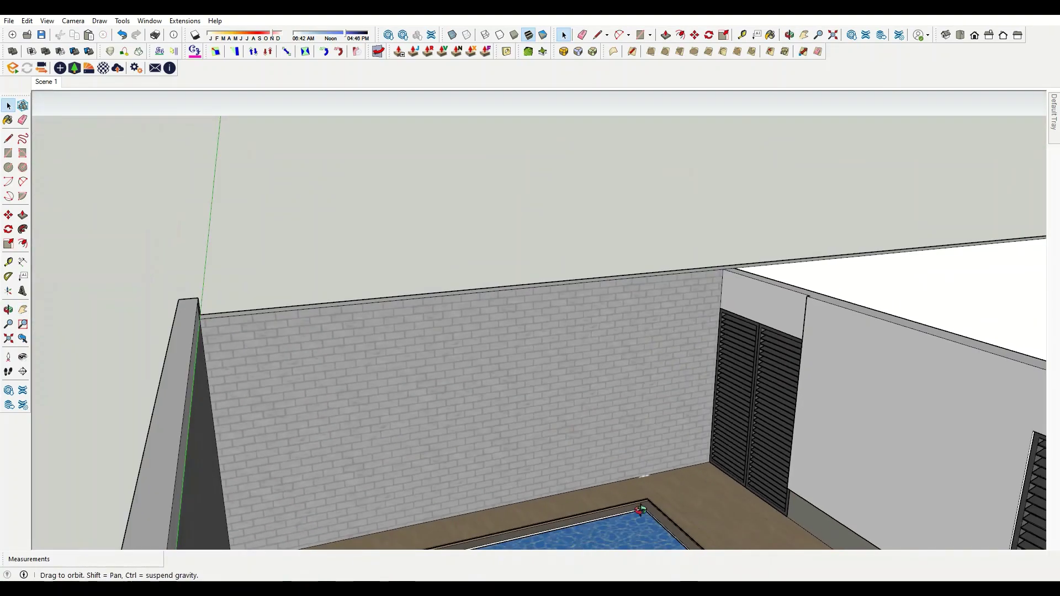
pyautogui.scroll(-3, 634, 453)
# - Paste the pool ladder and place it at the pool edge near the louvred doors
pyautogui.hotkey('ctrl', 'v')
pyautogui.scroll(2, 646, 464)
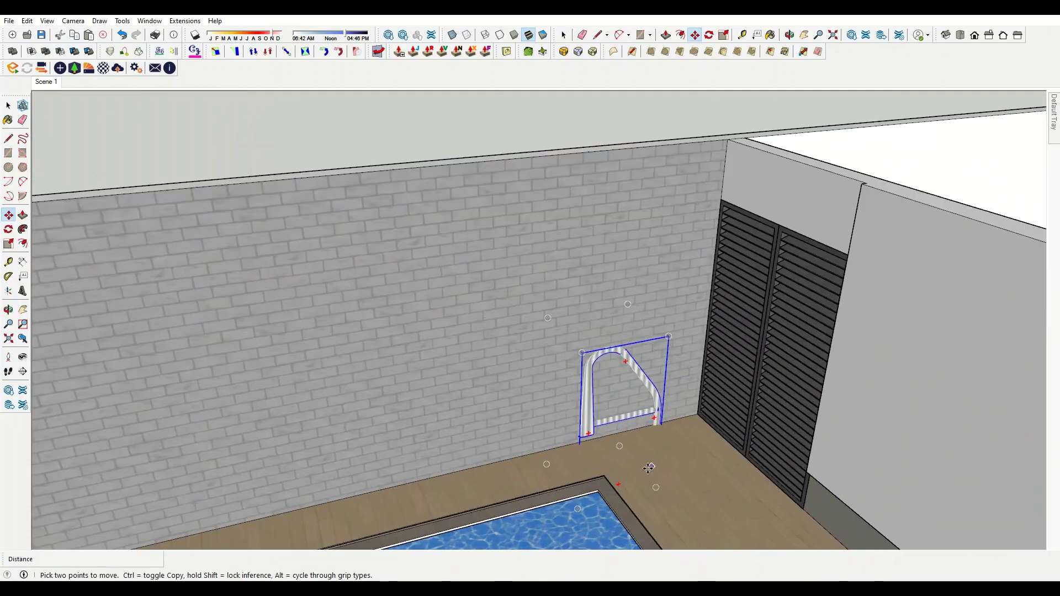
pyautogui.scroll(-3, 702, 526)
pyautogui.scroll(3, 648, 457)
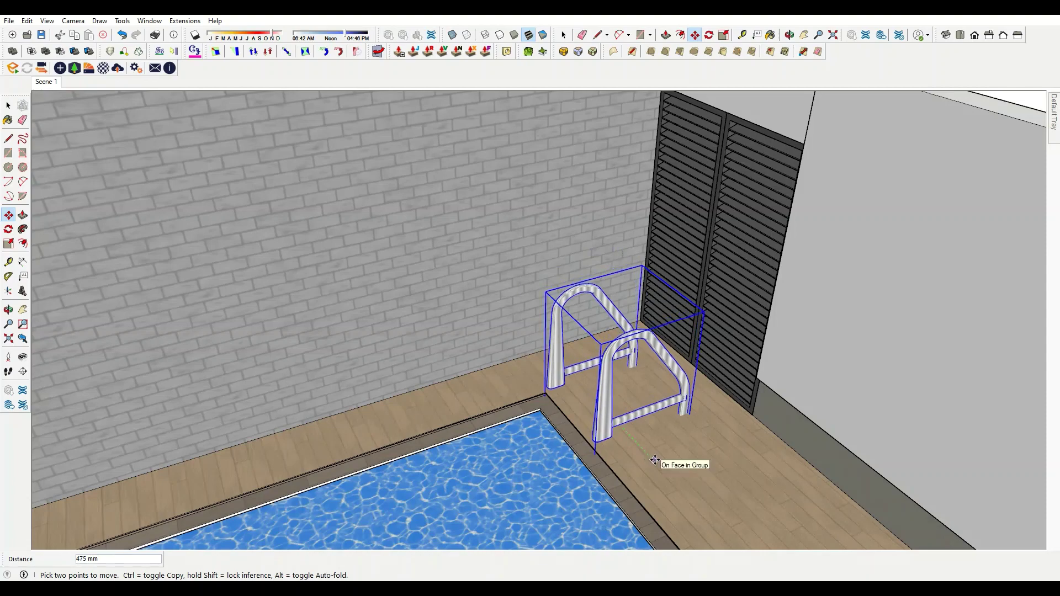
pyautogui.click(654, 460)
pyautogui.scroll(-5, 654, 460)
pyautogui.scroll(3, 525, 387)
pyautogui.scroll(2, 515, 374)
pyautogui.press('s')
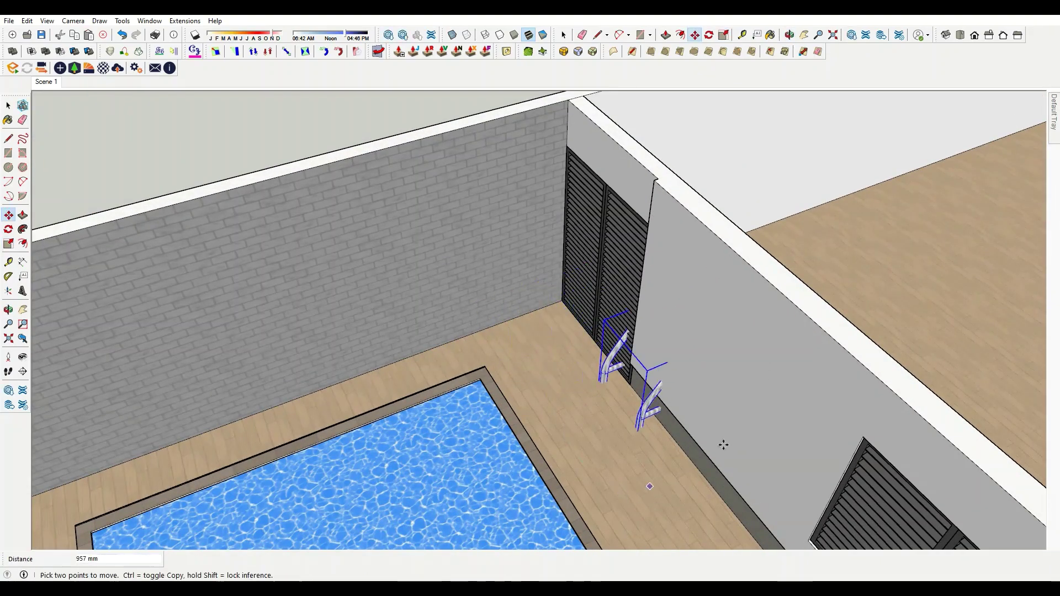
pyautogui.scroll(-4, 744, 387)
pyautogui.scroll(3, 518, 422)
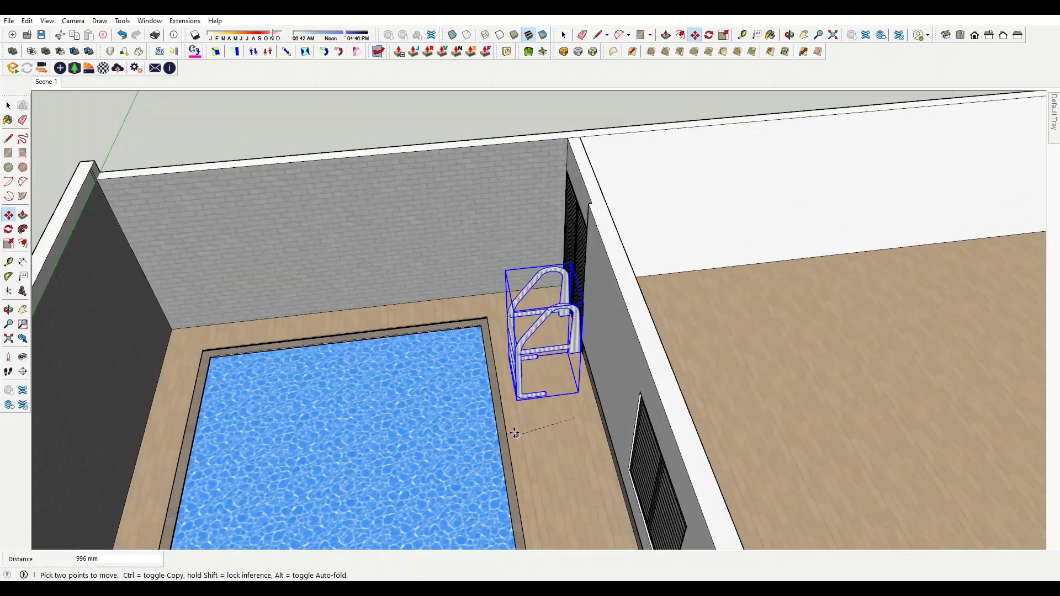
pyautogui.scroll(2, 516, 435)
pyautogui.scroll(2, 552, 436)
pyautogui.scroll(-2, 442, 387)
pyautogui.scroll(3, 417, 382)
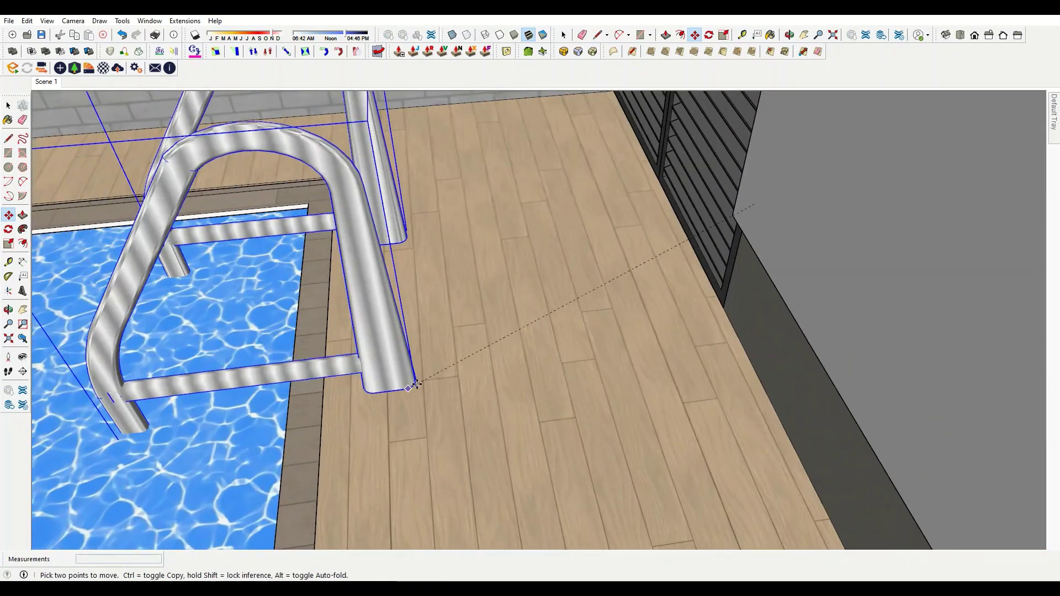
pyautogui.click(417, 382)
pyautogui.press('space')
pyautogui.scroll(-5, 468, 398)
pyautogui.rightClick(425, 474)
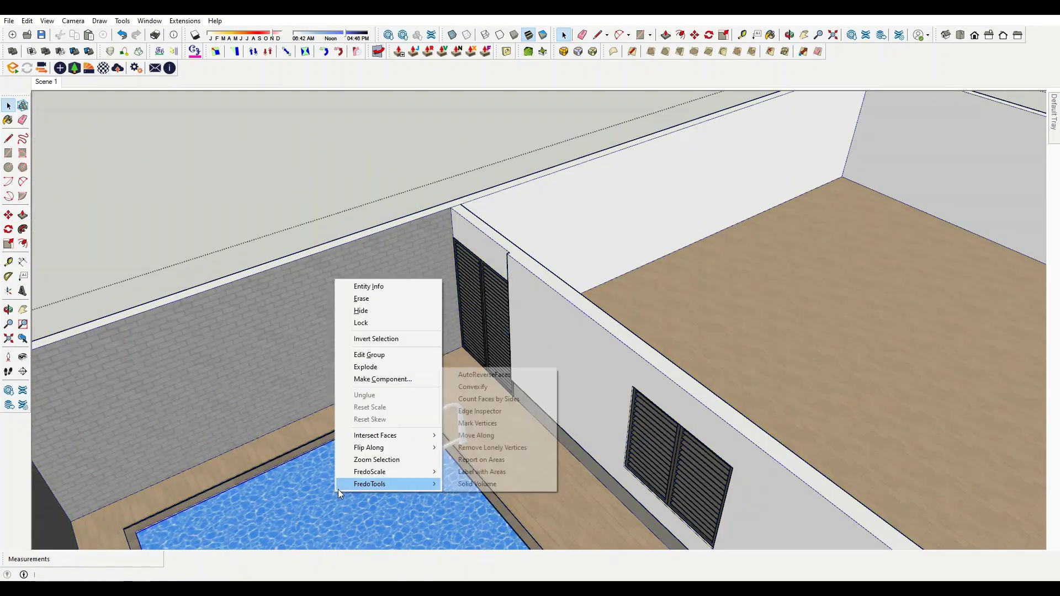
# - Hide the obstructing object and select the pool ladder
pyautogui.click(376, 312)
pyautogui.scroll(2, 403, 432)
pyautogui.scroll(2, 420, 408)
pyautogui.scroll(2, 428, 378)
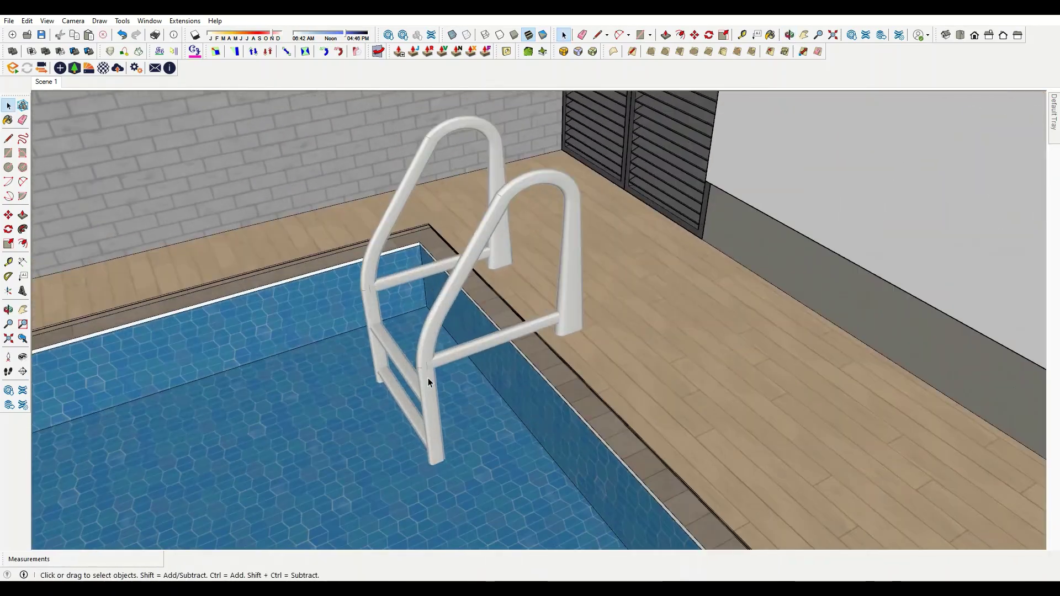
pyautogui.scroll(2, 435, 408)
pyautogui.click(435, 407)
pyautogui.scroll(2, 435, 407)
pyautogui.scroll(3, 535, 372)
pyautogui.moveTo(535, 371)
pyautogui.mouseDown(button='middle')
pyautogui.moveTo(473, 265)
pyautogui.moveTo(486, 420)
pyautogui.mouseUp(button='middle')
pyautogui.scroll(-3, 549, 473)
pyautogui.scroll(-2, 525, 462)
pyautogui.scroll(3, 549, 407)
# - Scale the pool ladder down to 0.90 of its size
pyautogui.press('m')
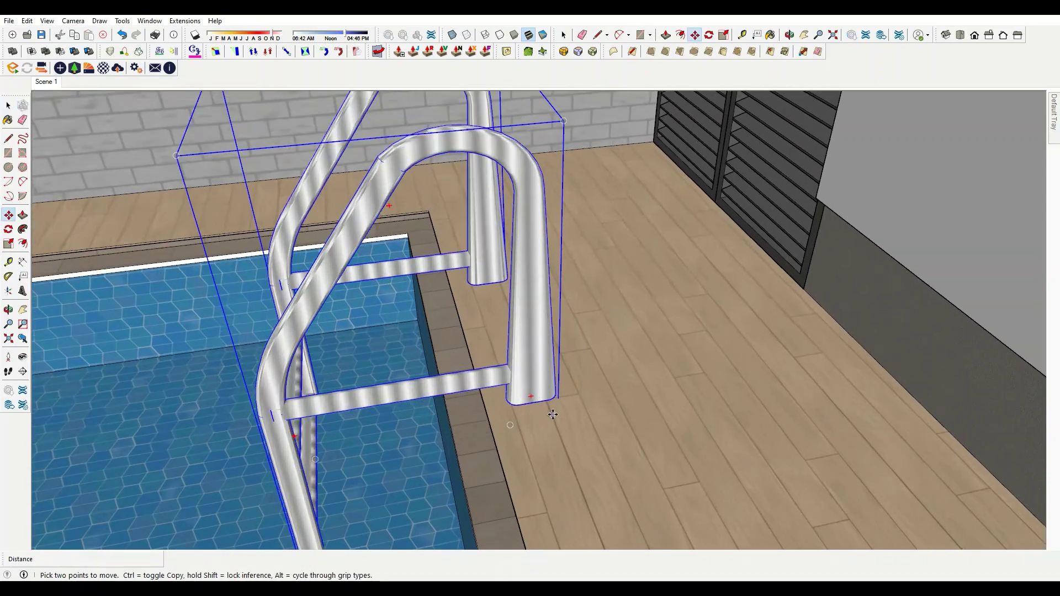
pyautogui.scroll(-5, 544, 418)
pyautogui.press('s')
pyautogui.scroll(3, 512, 368)
pyautogui.moveTo(512, 369)
pyautogui.mouseDown(button='middle')
pyautogui.moveTo(498, 430)
pyautogui.moveTo(485, 378)
pyautogui.mouseUp(button='middle')
pyautogui.scroll(-3, 492, 397)
pyautogui.scroll(2, 556, 329)
pyautogui.scroll(2, 557, 329)
pyautogui.moveTo(556, 329); pyautogui.dragTo(545, 374, button='middle')
pyautogui.scroll(-4, 545, 375)
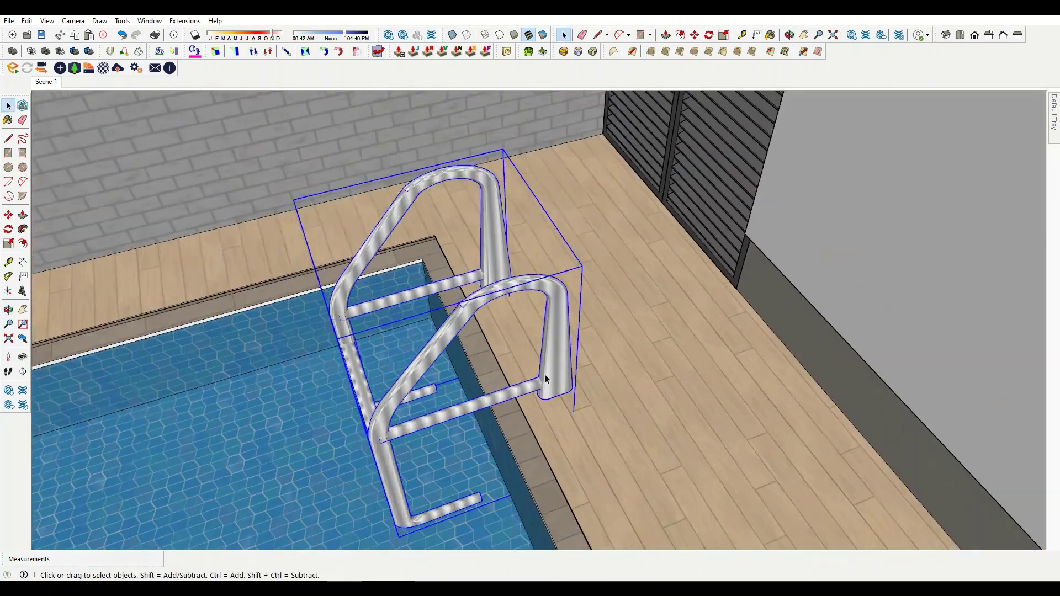
pyautogui.press('s')
pyautogui.scroll(2, 574, 293)
pyautogui.moveTo(376, 319); pyautogui.dragTo(393, 328)
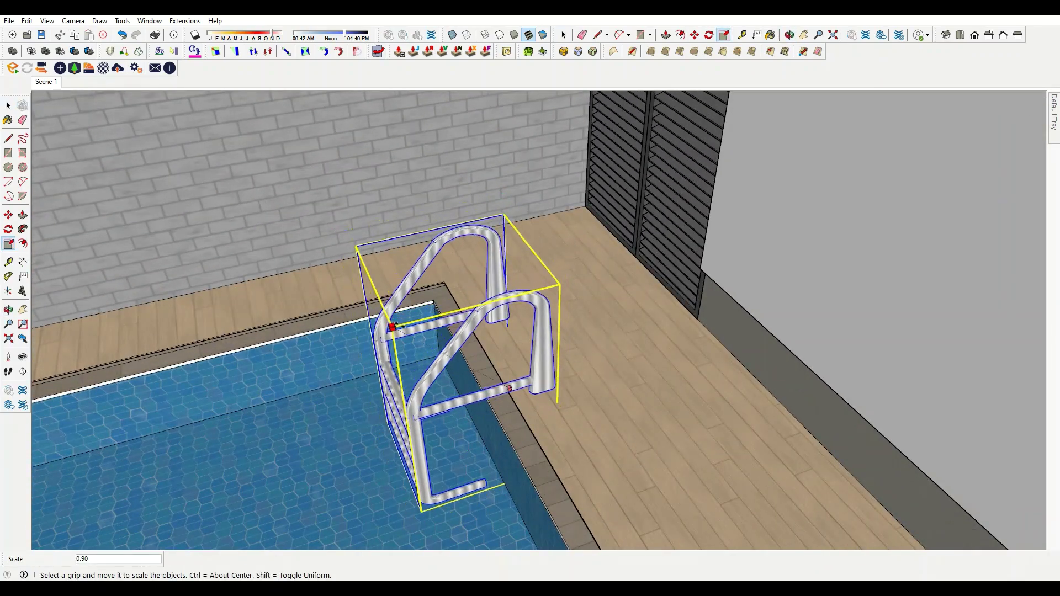
pyautogui.scroll(-3, 475, 353)
pyautogui.moveTo(475, 353)
pyautogui.mouseDown(button='middle')
pyautogui.moveTo(519, 348)
pyautogui.moveTo(552, 258)
pyautogui.mouseUp(button='middle')
pyautogui.scroll(5, 526, 349)
# - Lower the ladder onto the deck with its bottom rung against the pool wall
pyautogui.press('m')
pyautogui.click(555, 306)
pyautogui.scroll(3, 552, 332)
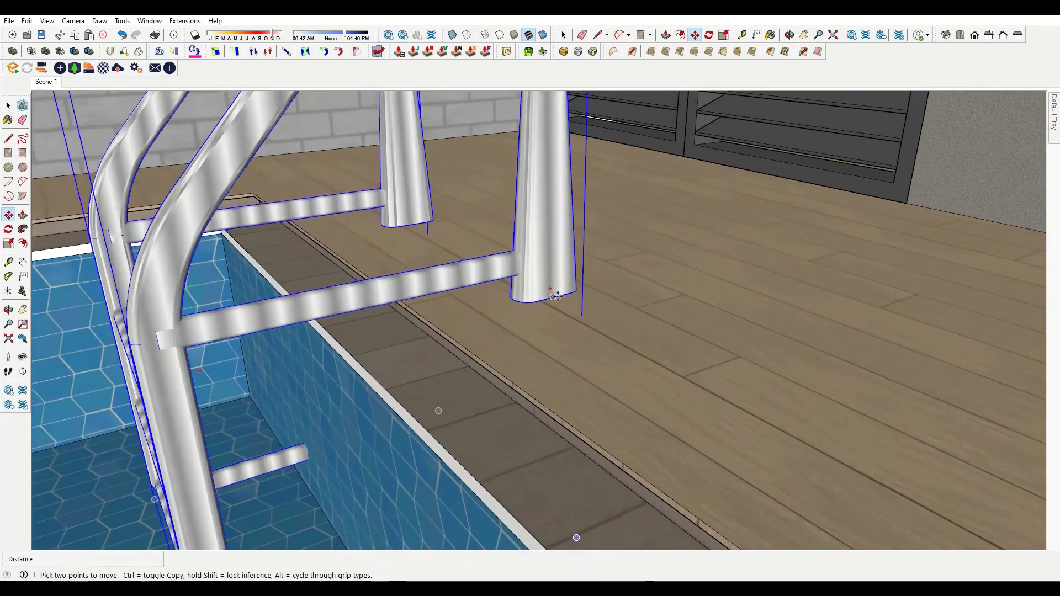
pyautogui.scroll(2, 552, 336)
pyautogui.click(552, 335)
pyautogui.scroll(-3, 553, 335)
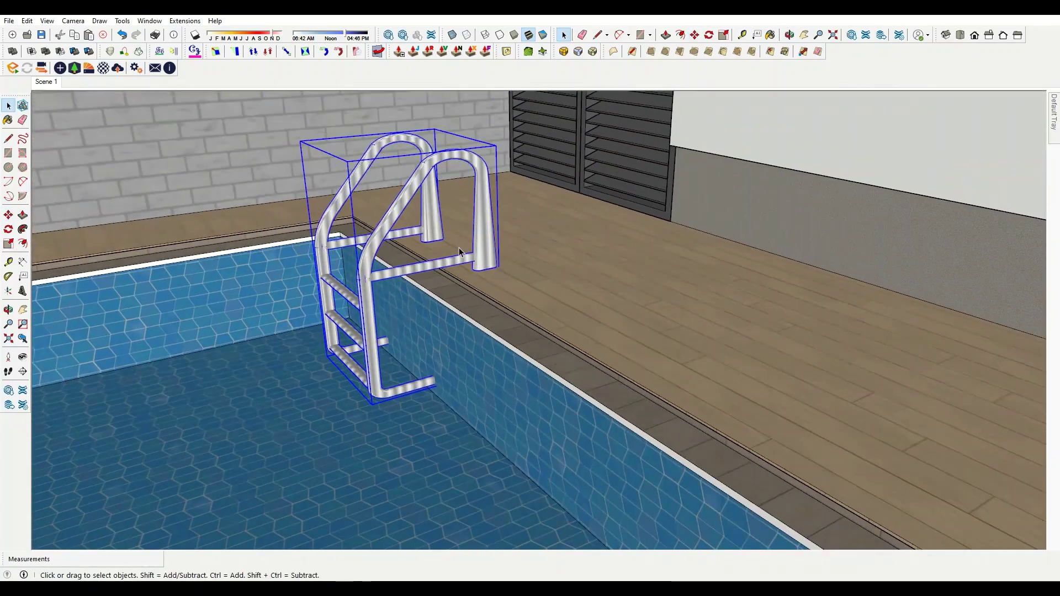
pyautogui.scroll(4, 431, 359)
pyautogui.scroll(3, 429, 362)
pyautogui.click(430, 360)
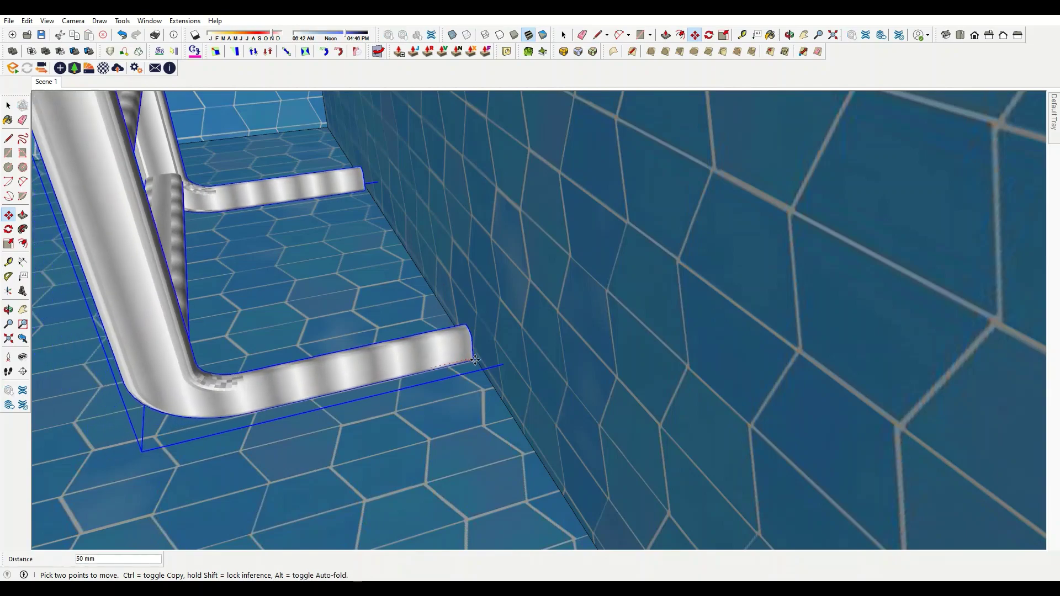
pyautogui.press('space')
pyautogui.scroll(-5, 455, 420)
pyautogui.scroll(-3, 497, 342)
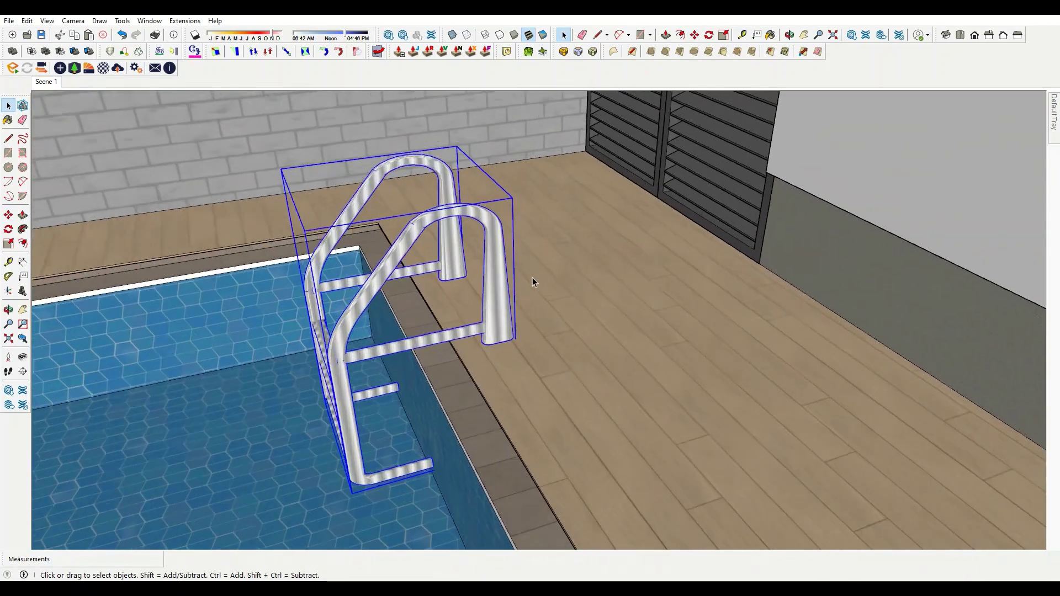
pyautogui.scroll(-3, 525, 298)
pyautogui.scroll(-2, 497, 326)
pyautogui.scroll(-2, 446, 327)
pyautogui.scroll(3, 545, 316)
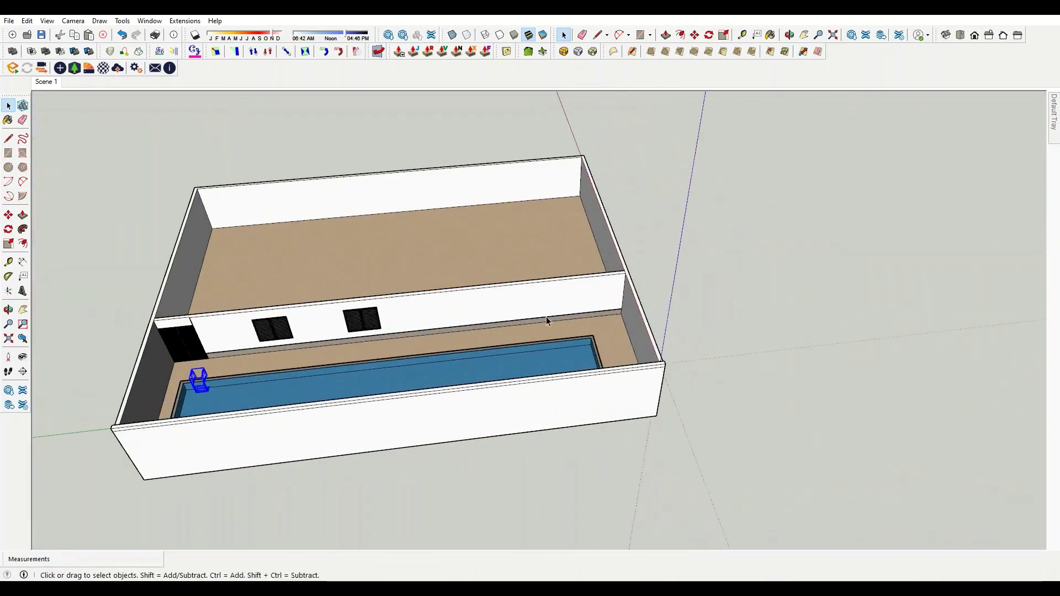
pyautogui.scroll(2, 289, 209)
# - Place a tree from the Enscape asset library beside the building's long wall
pyautogui.scroll(4, 343, 288)
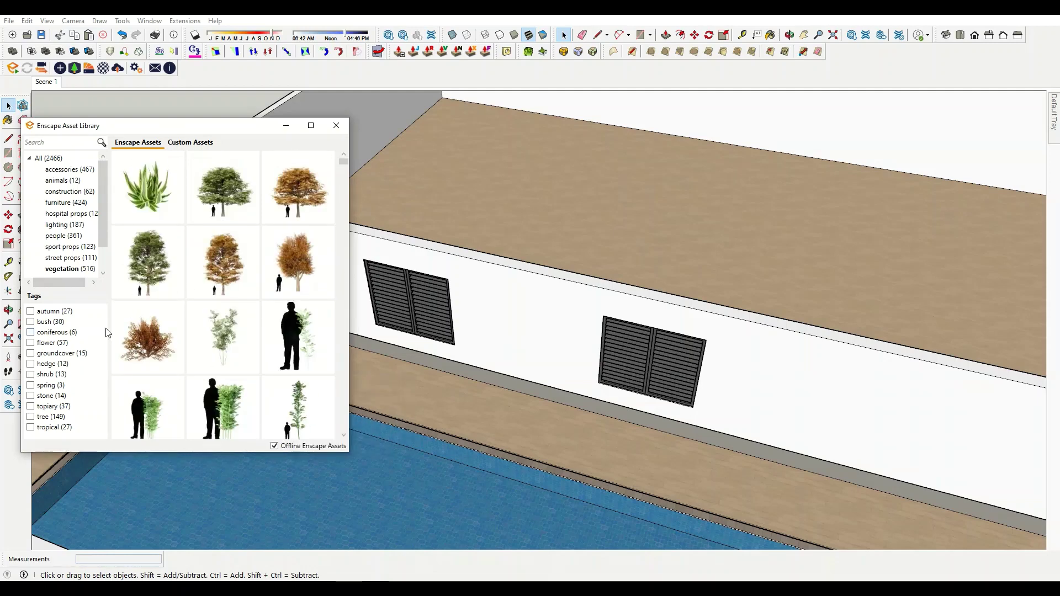
pyautogui.click(148, 291)
pyautogui.click(276, 287)
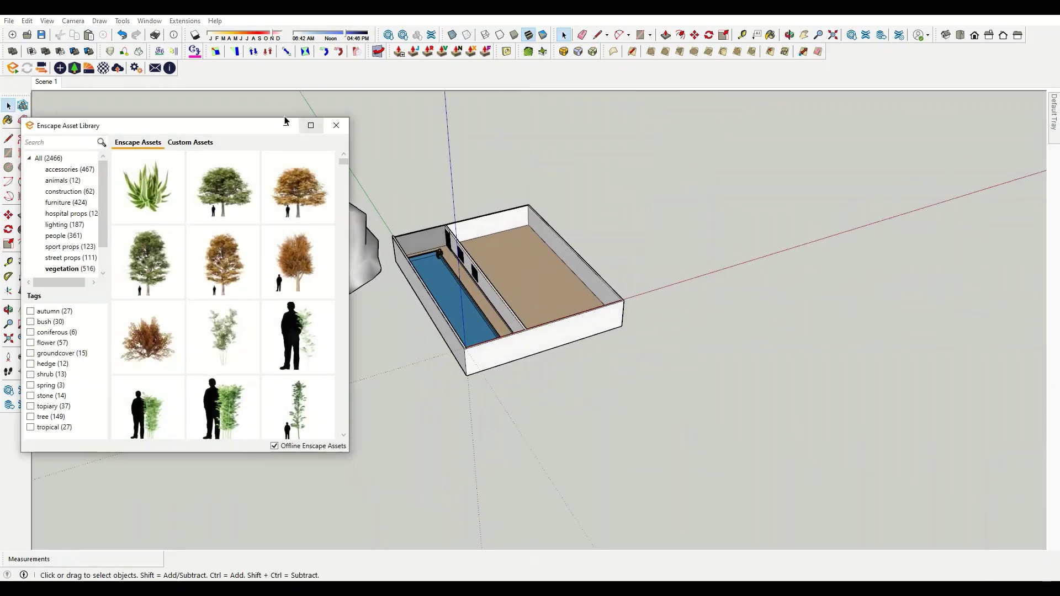
pyautogui.moveTo(429, 389)
pyautogui.mouseDown(button='middle')
pyautogui.moveTo(335, 308)
pyautogui.moveTo(357, 167)
pyautogui.mouseUp(button='middle')
pyautogui.click(309, 138)
pyautogui.press('m')
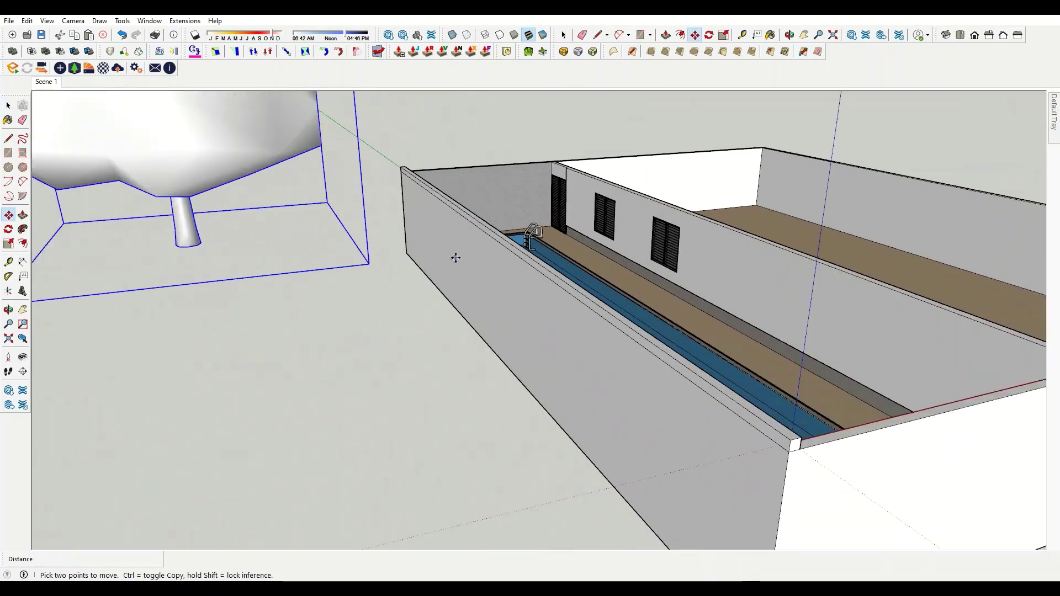
pyautogui.click(455, 257)
pyautogui.click(467, 388)
# - Array two more copies of the tree in a row (x2), then return to Scene 1
pyautogui.moveTo(467, 387); pyautogui.dragTo(142, 440, button='middle')
pyautogui.scroll(5, 495, 230)
pyautogui.scroll(-5, 516, 265)
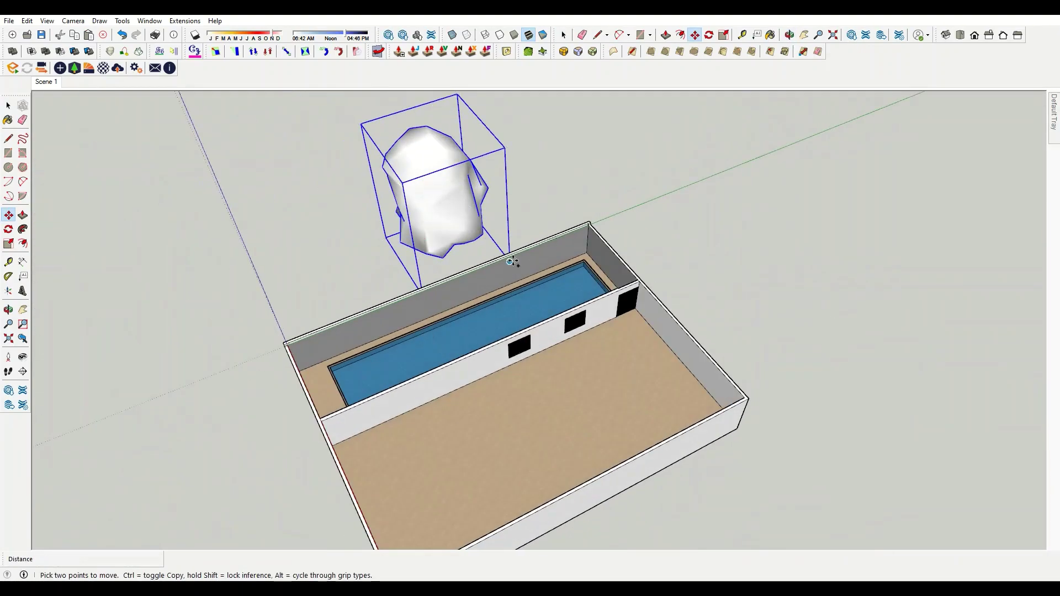
pyautogui.moveTo(516, 265); pyautogui.dragTo(544, 440, button='middle')
pyautogui.write('x2')
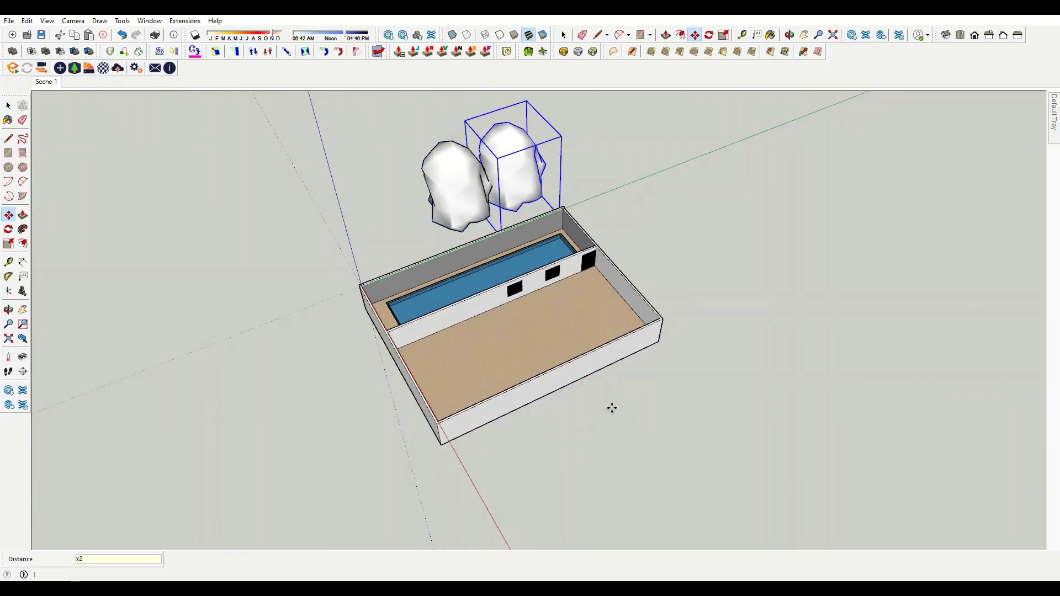
pyautogui.press('Return')
pyautogui.moveTo(611, 408)
pyautogui.mouseDown(button='middle')
pyautogui.moveTo(506, 268)
pyautogui.moveTo(687, 167)
pyautogui.mouseUp(button='middle')
pyautogui.press('space')
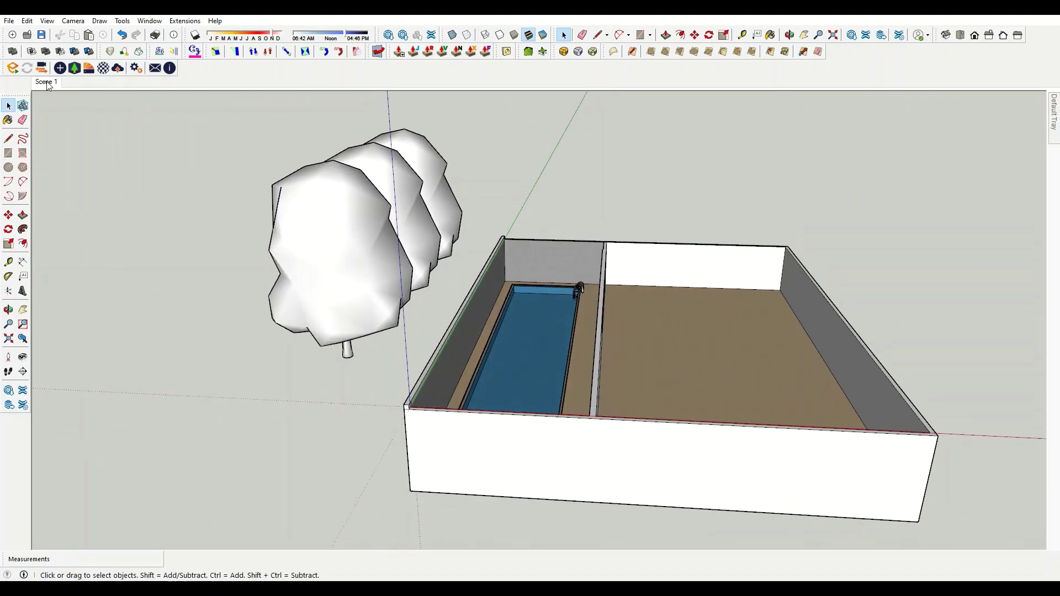
pyautogui.click(47, 82)
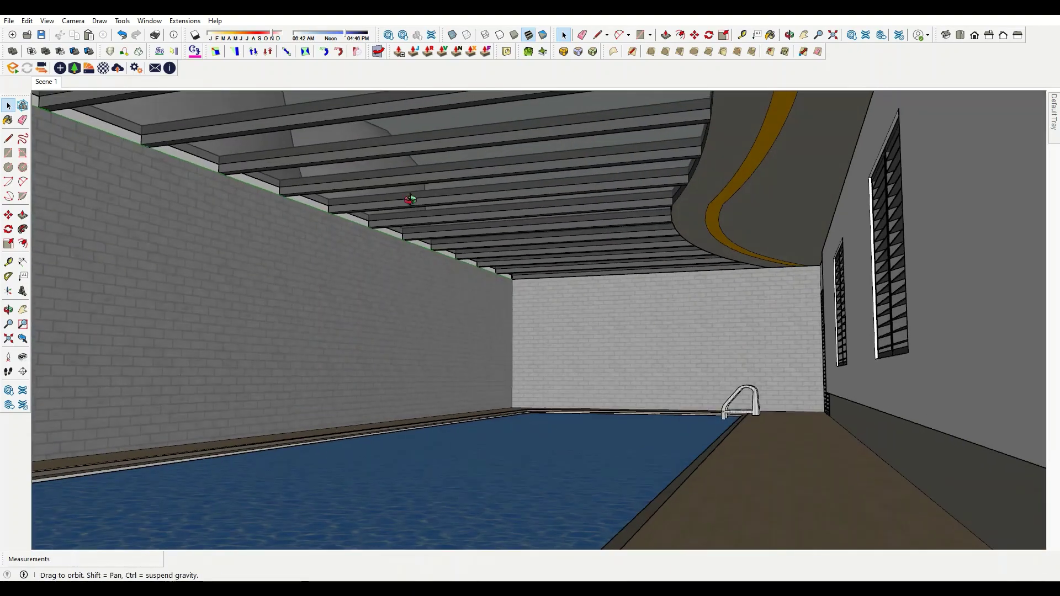
# - Orbit out to the three trees, start moving them, then return to the Scene 1 interior view
pyautogui.moveTo(227, 147); pyautogui.dragTo(549, 314, button='middle')
pyautogui.moveTo(549, 314); pyautogui.dragTo(350, 237)
pyautogui.press('m')
pyautogui.click(561, 374)
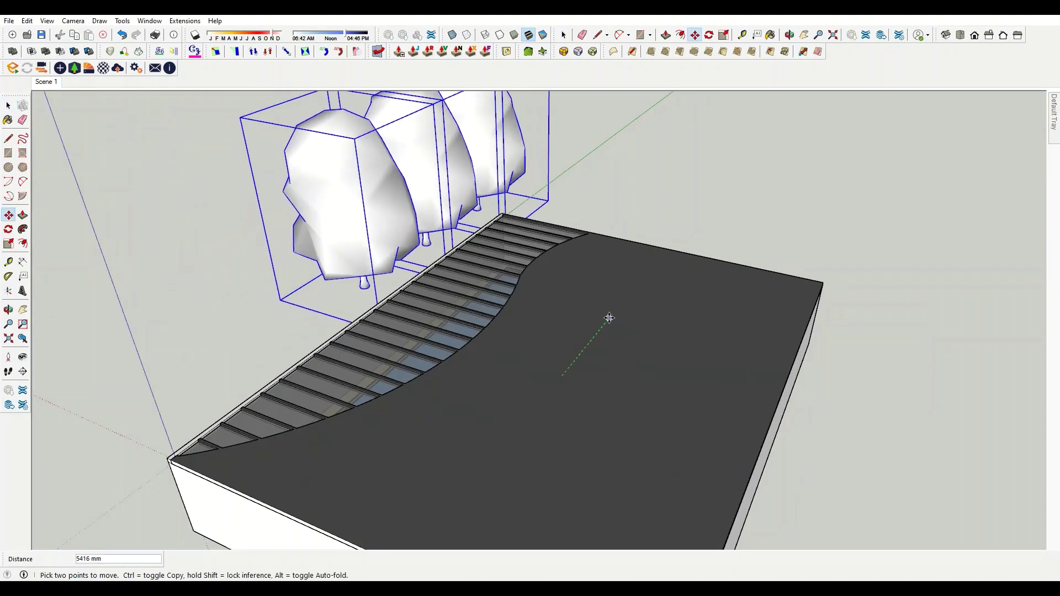
pyautogui.click(37, 84)
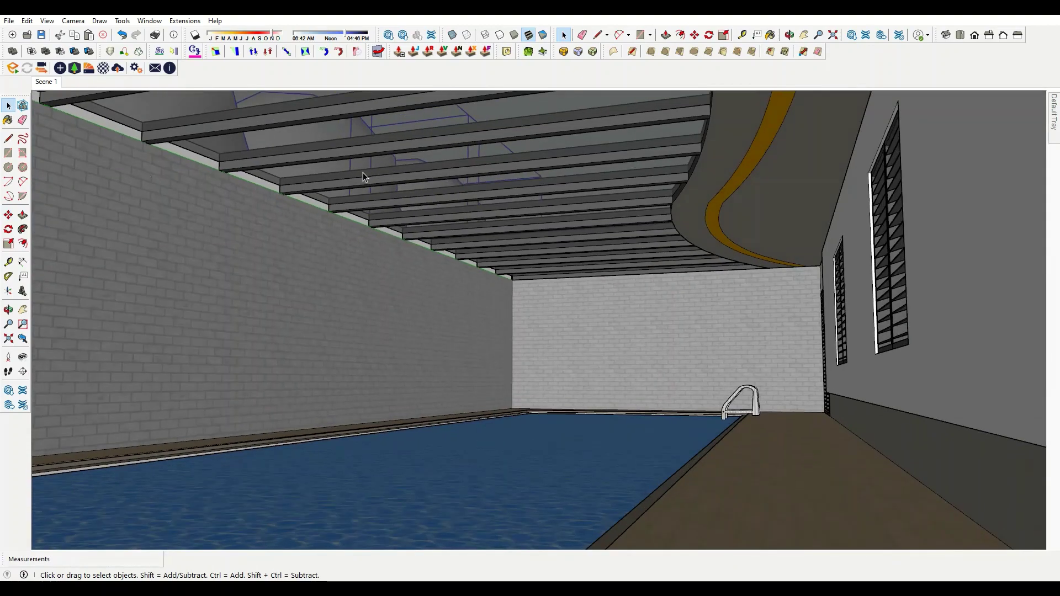
# - Copy the three trees past the originals into a row of six, then return to Scene 1
pyautogui.moveTo(365, 184)
pyautogui.mouseDown(button='middle')
pyautogui.moveTo(385, 343)
pyautogui.moveTo(496, 276)
pyautogui.mouseUp(button='middle')
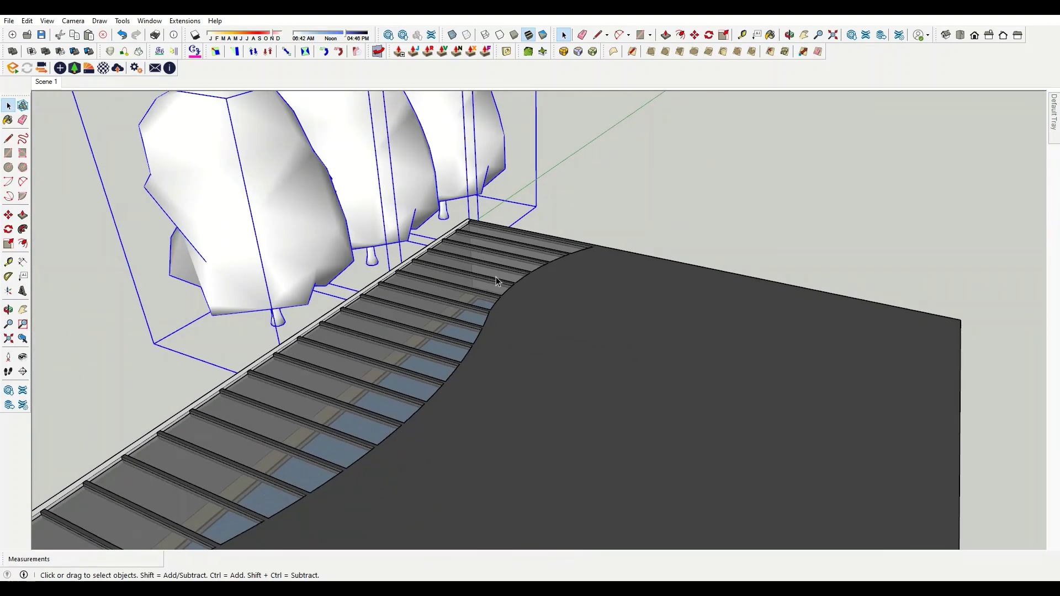
pyautogui.click(530, 374)
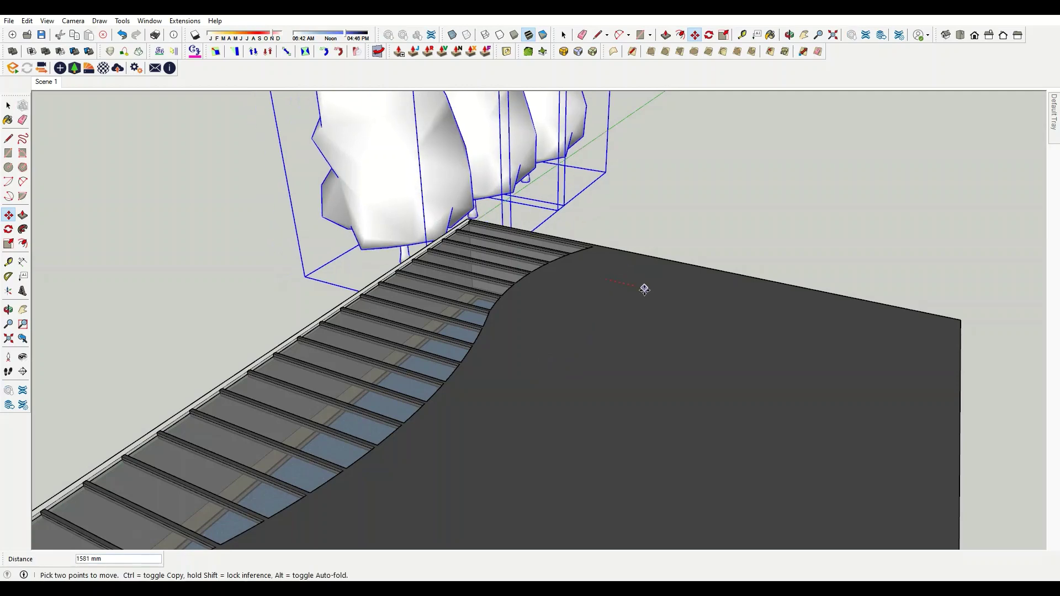
pyautogui.press('ctrl')
pyautogui.scroll(-2, 573, 372)
pyautogui.scroll(-3, 504, 440)
pyautogui.scroll(-2, 413, 478)
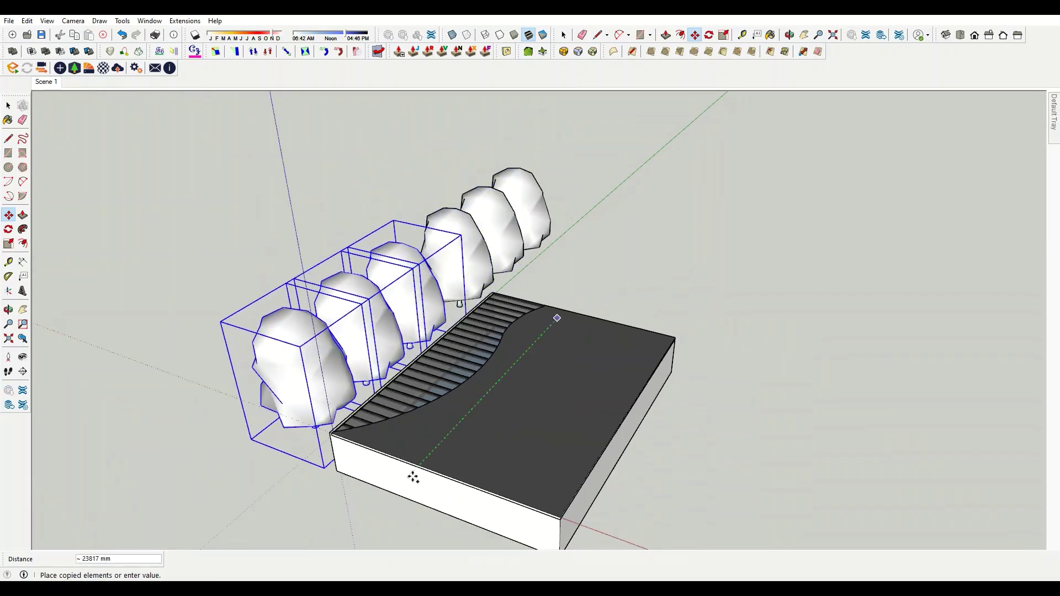
pyautogui.click(438, 445)
pyautogui.moveTo(439, 445); pyautogui.dragTo(493, 286, button='middle')
pyautogui.press('space')
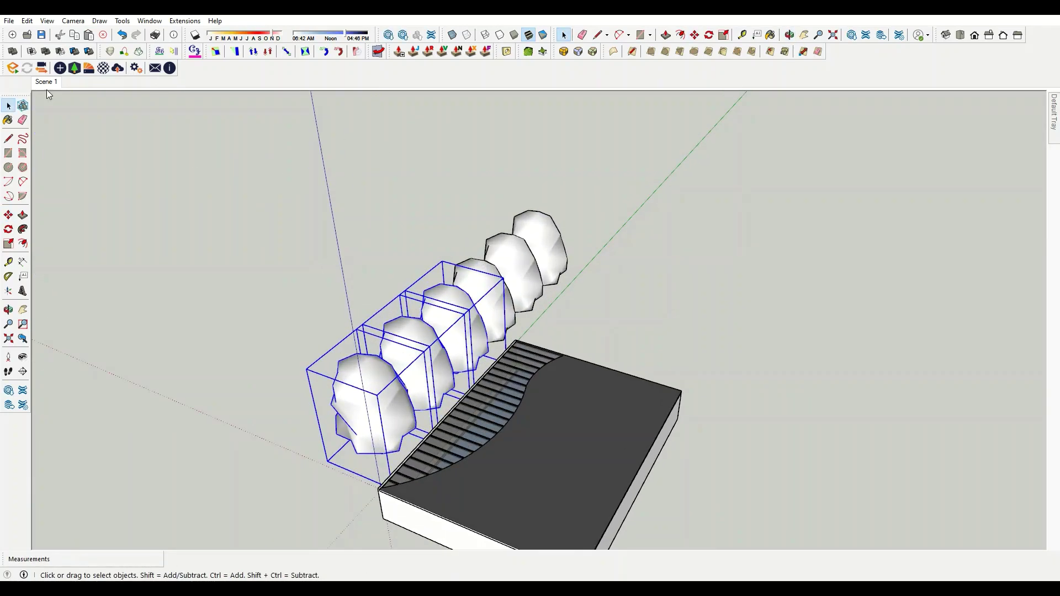
pyautogui.click(47, 88)
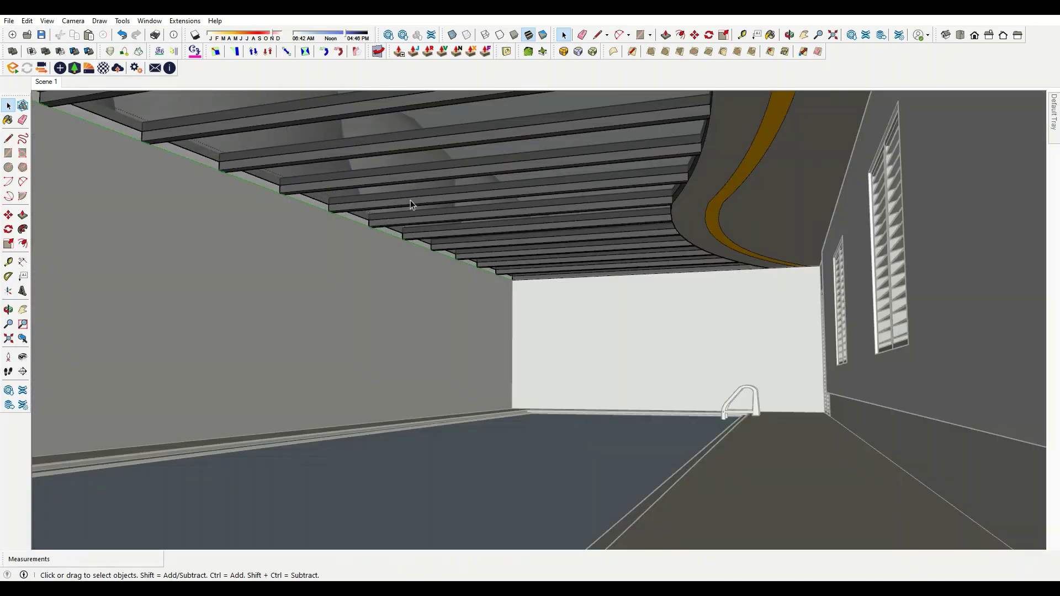